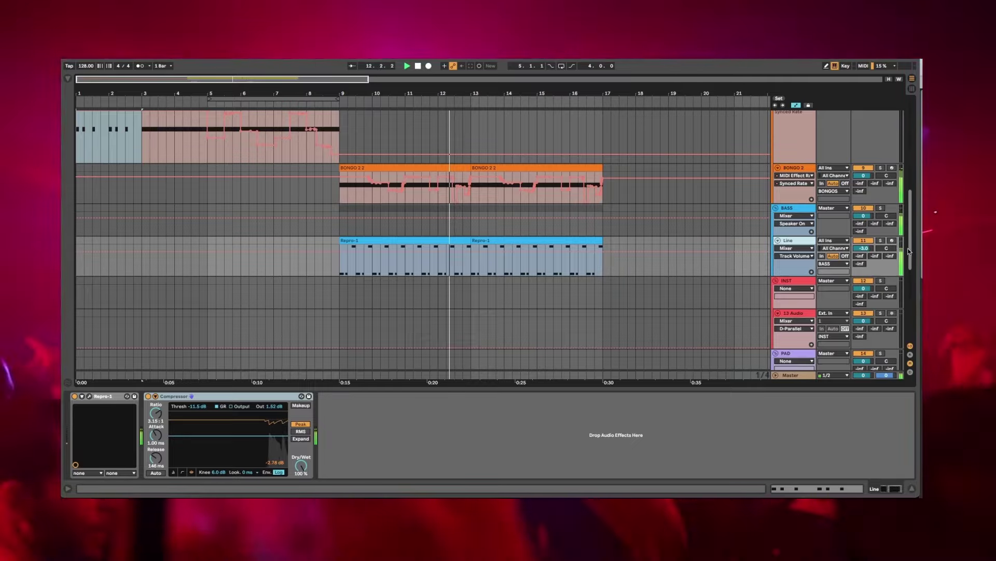
scroll(916, 185, "up", 3)
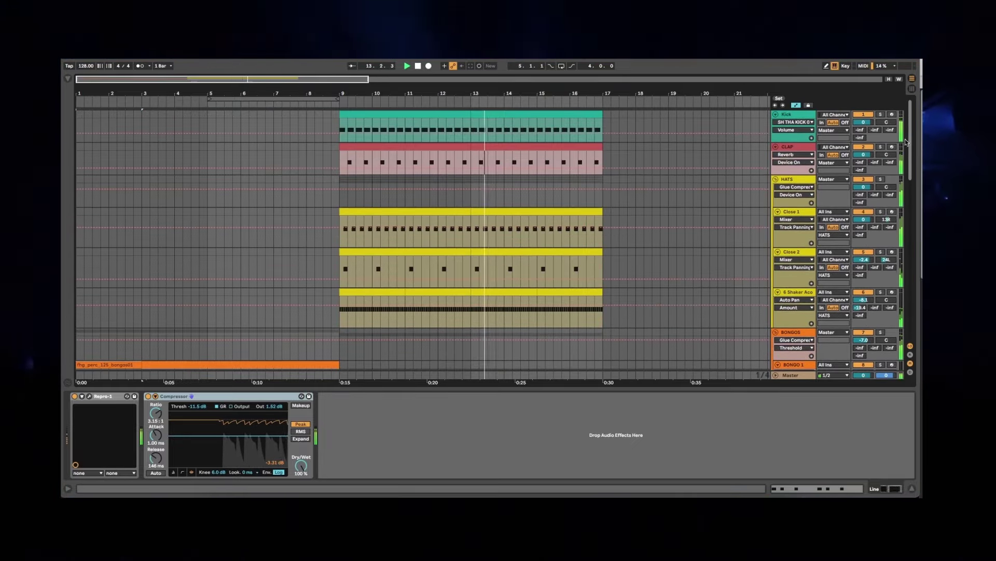
scroll(908, 218, "down", 8)
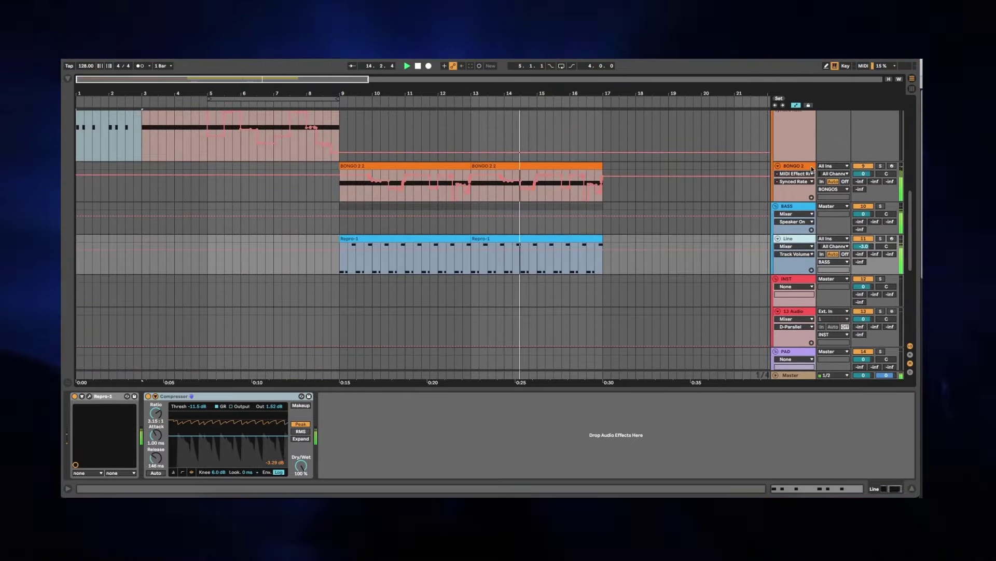
left_click(794, 165)
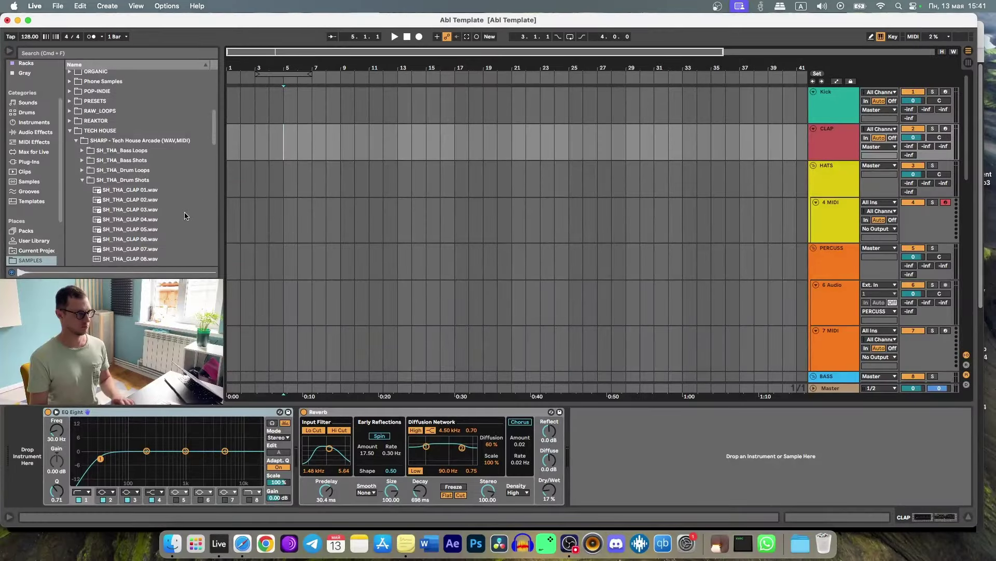
Audition kick samples in the SH_THA_Drum Shots folder and load SH_THA_KICK 01.wav as the Kick track's instrument
scroll(184, 216, "down", 10)
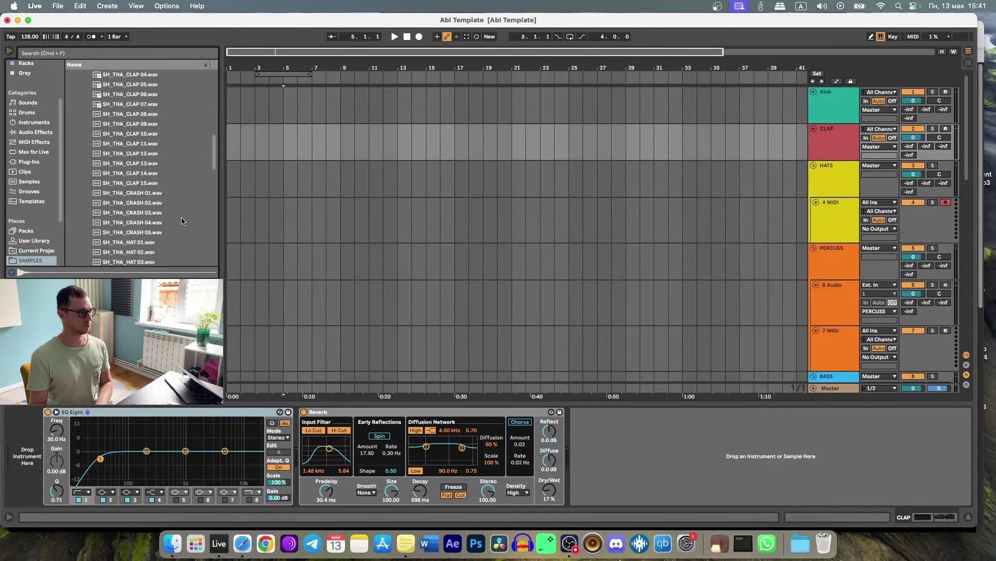
scroll(164, 187, "down", 1)
left_click(149, 218)
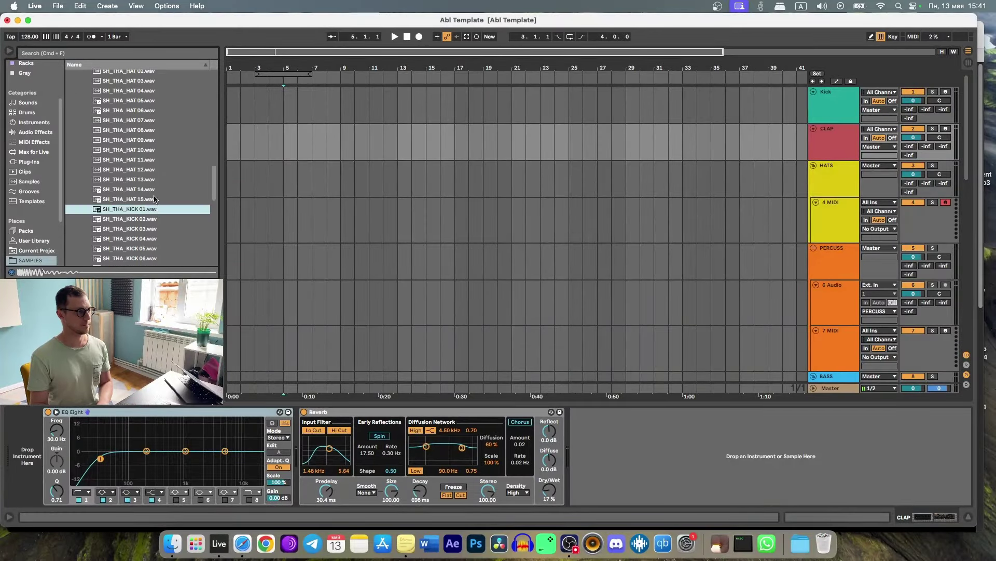
scroll(149, 228, "down", 2)
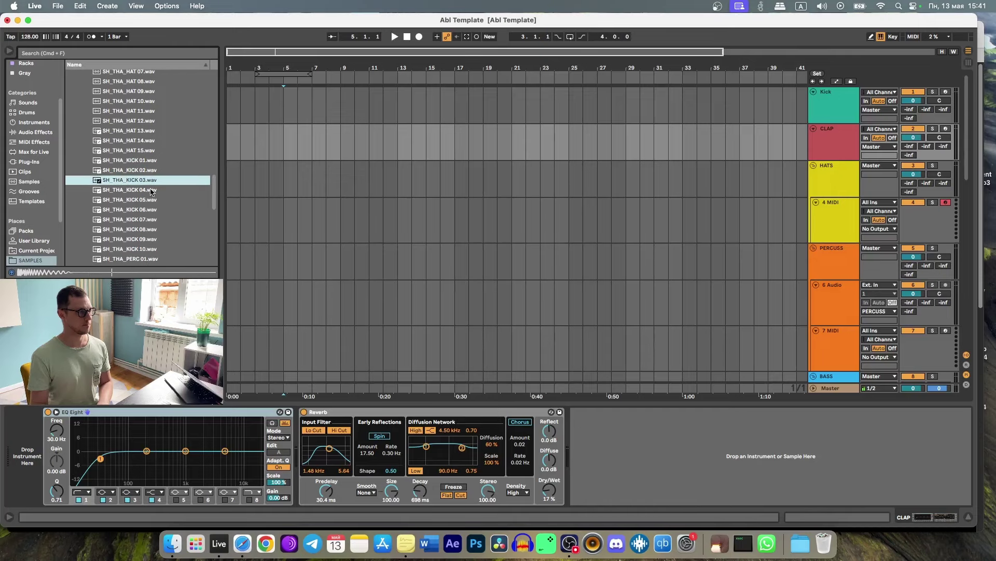
left_click(138, 162)
left_click(831, 105)
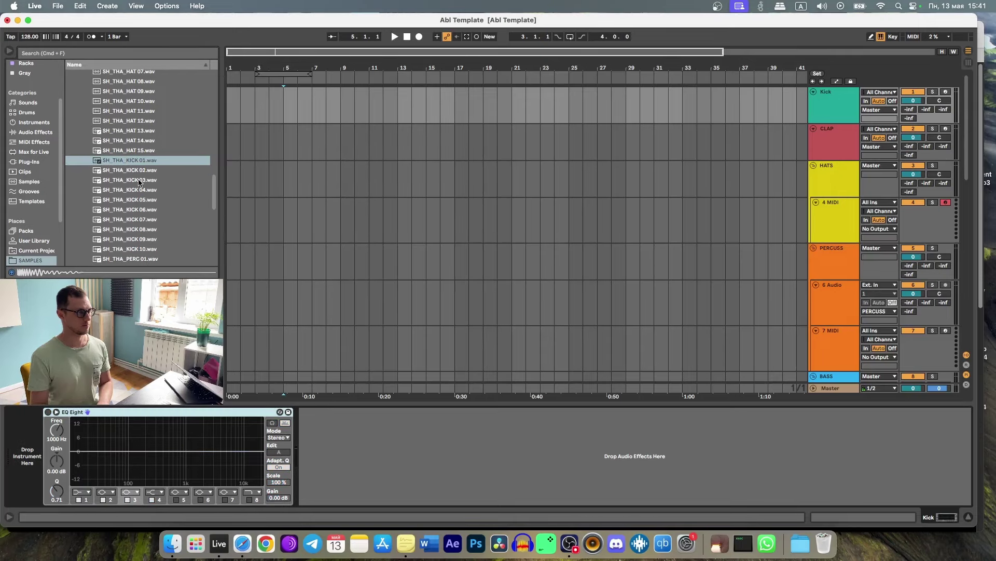
left_click_drag(39, 451, 39, 450)
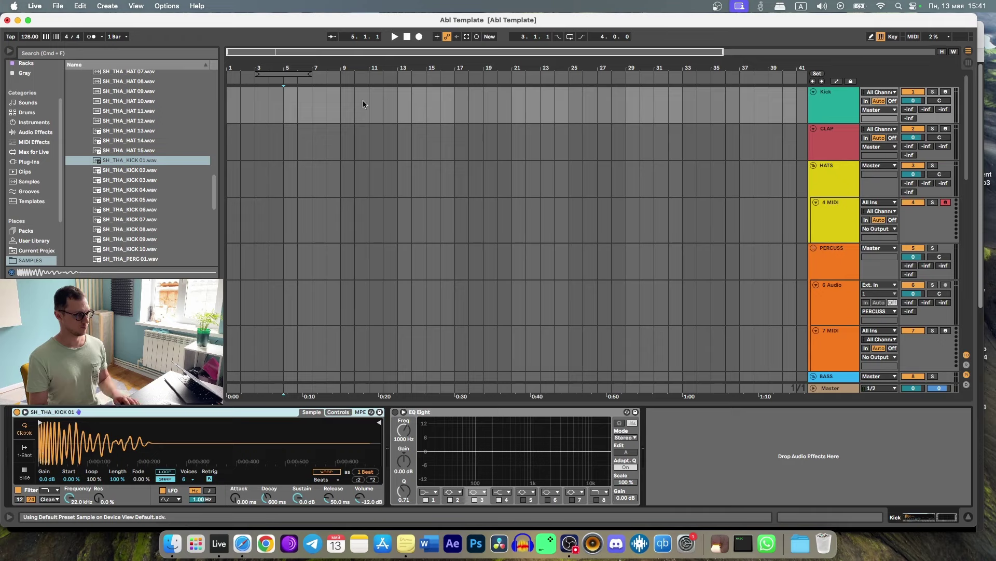
Create an empty MIDI clip on the Kick track from bar 5 to bar 9 and arm the track
left_click_drag(287, 97, 335, 103)
key("super+shift+m")
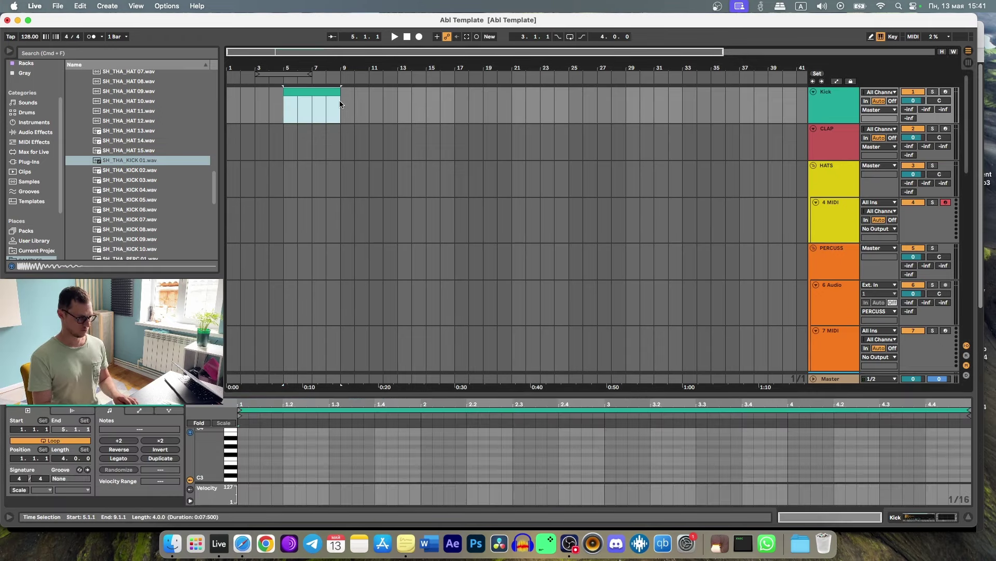
left_click(945, 91)
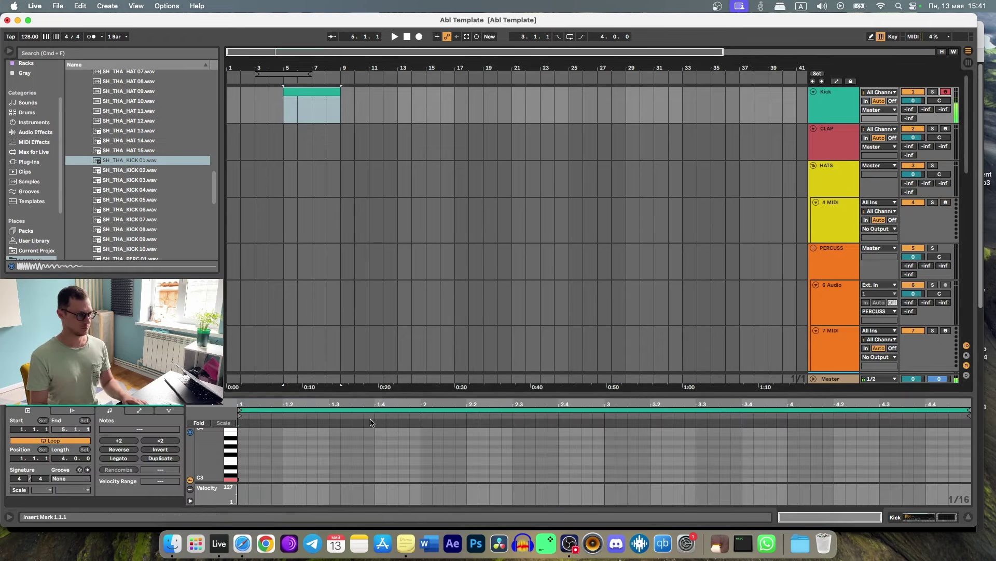
Fill the four-bar Kick clip with a C3 note on every beat by duplicating the first notes, and play it
scroll(268, 471, "down", 3)
key("a")
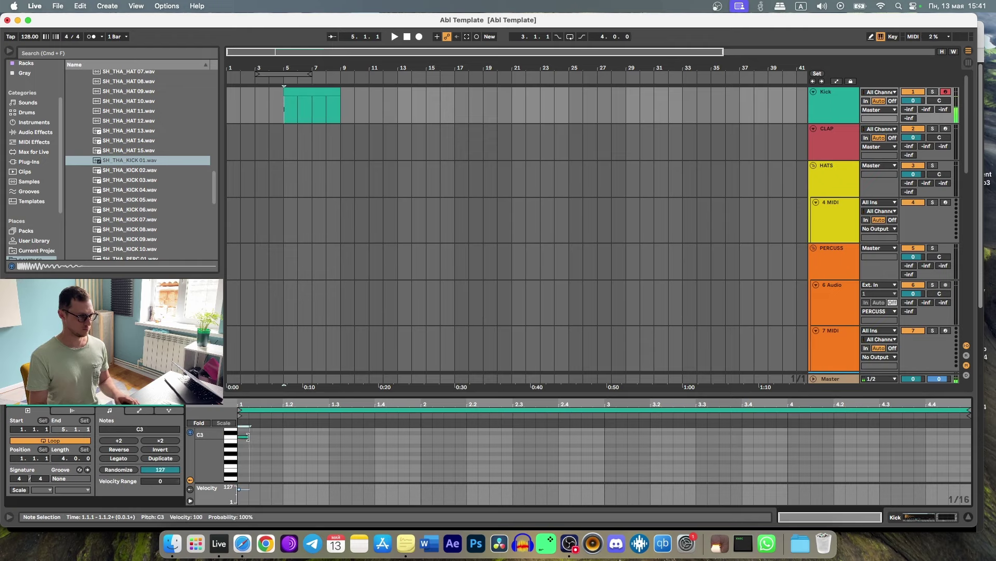
left_click_drag(263, 440, 300, 443)
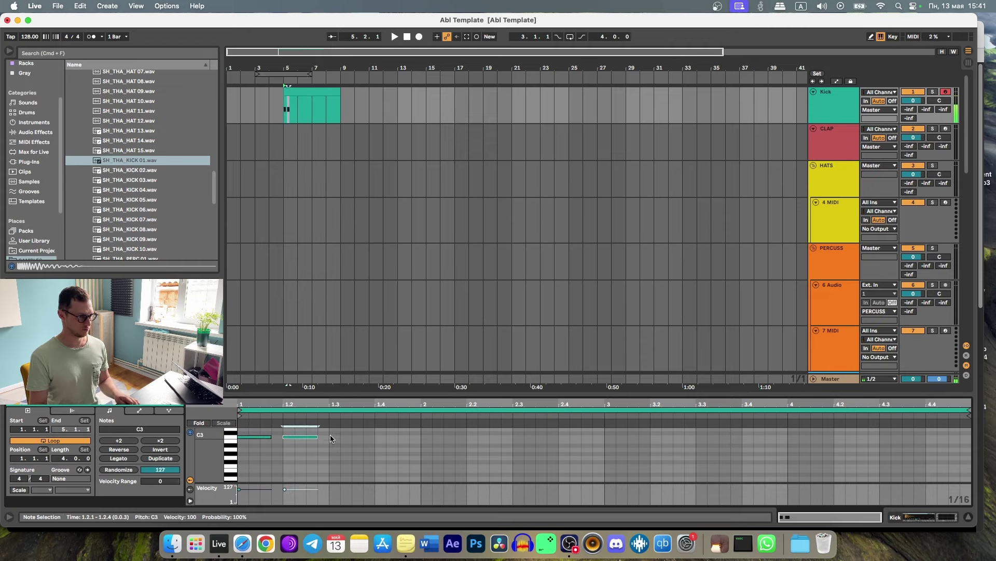
key("ctrl+a")
key("ctrl+d")
key("ctrl+a")
key("ctrl+d")
key("ctrl+d")
key("ctrl+d")
key("space")
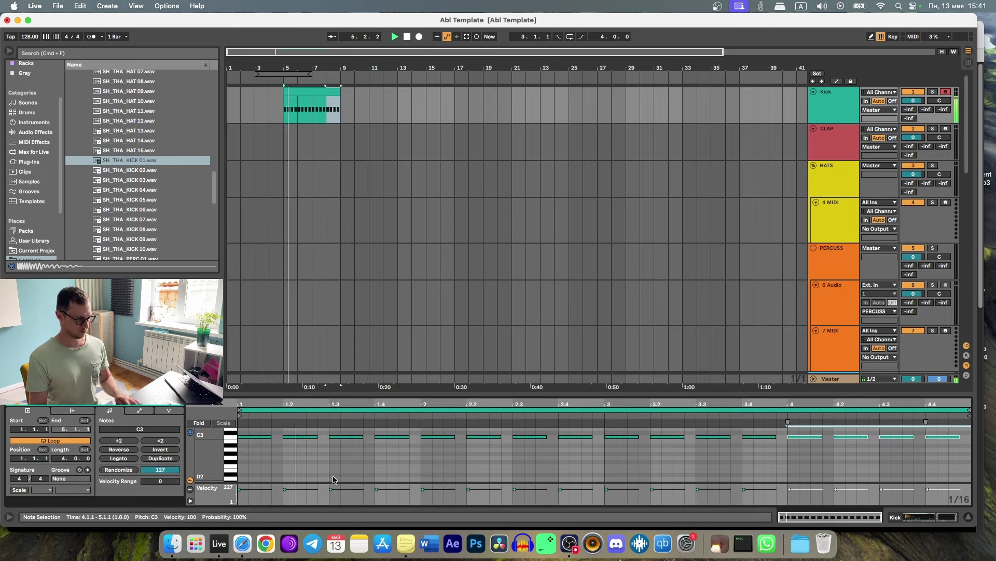
left_click(490, 477)
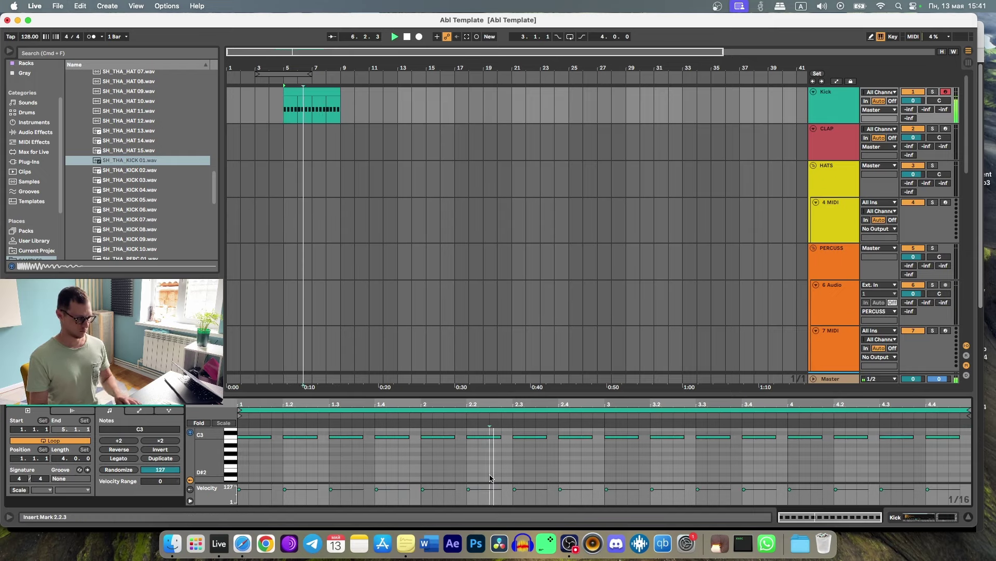
Audition the kick samples from SH_THA_KICK 02.wav to SH_THA_KICK 08.wav
key("shift+Tab")
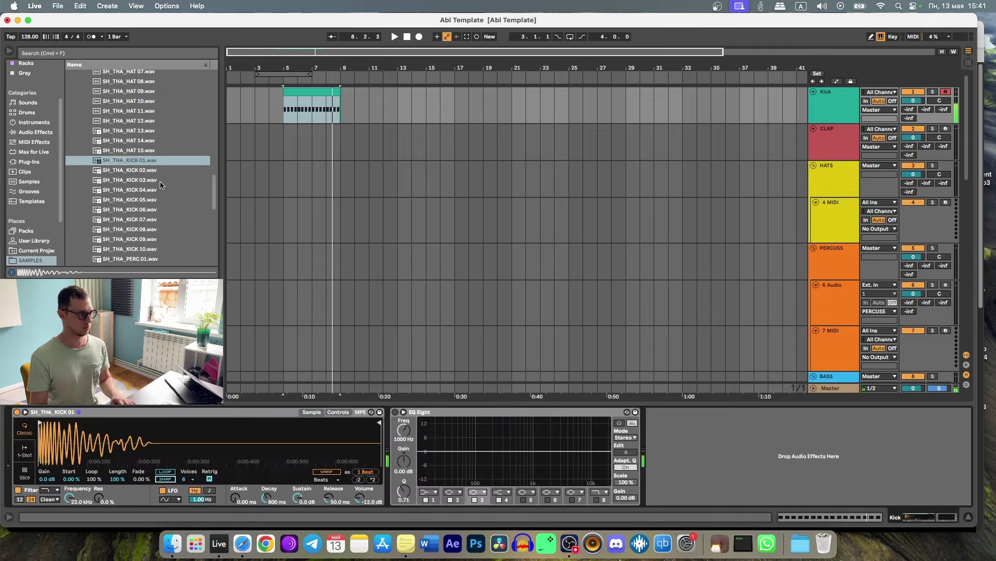
key("Down")
key("Down")
key("Down")
key("Down")
key("Down")
key("Down")
key("Down")
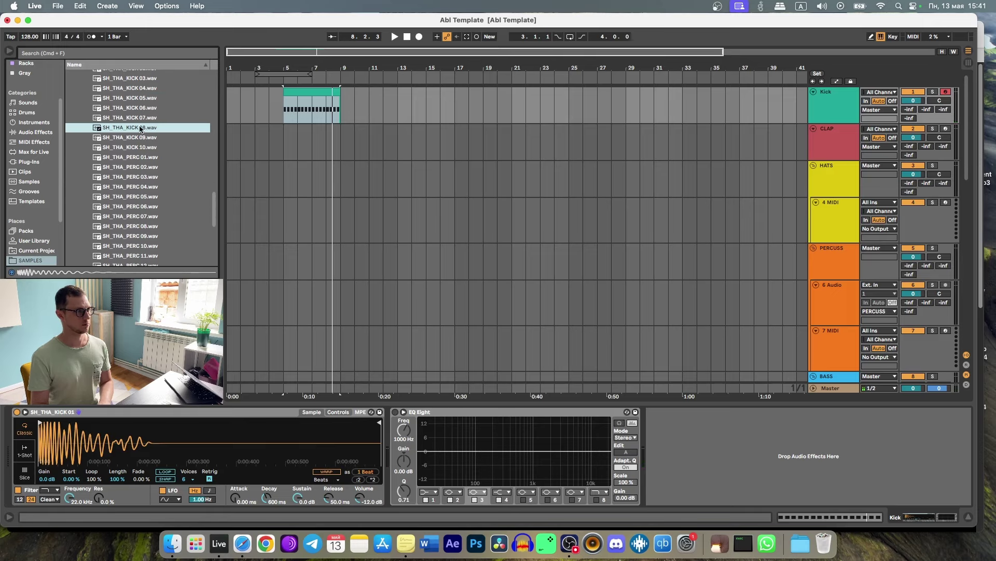
key("Up")
key("Down")
key("Up")
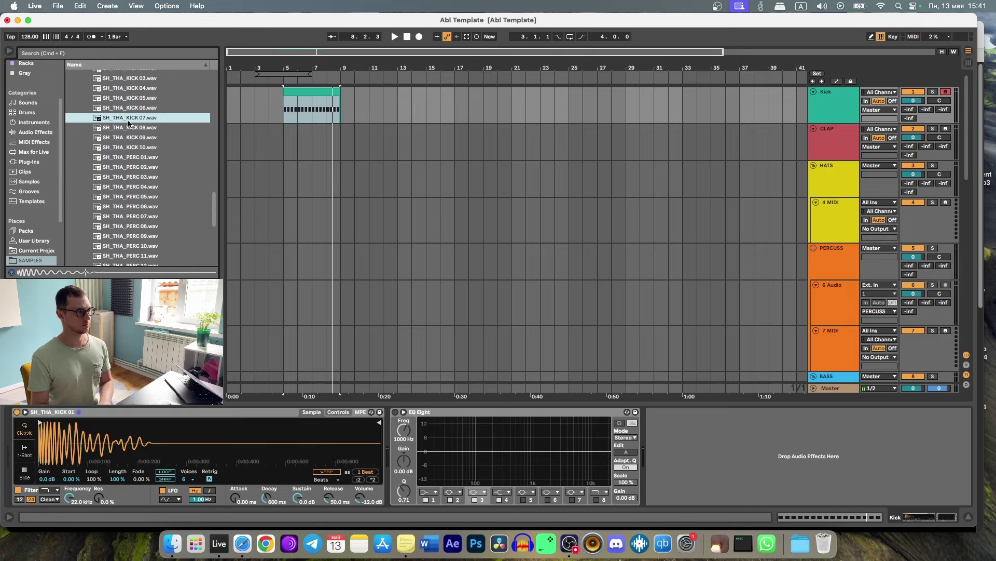
Try SH_THA_KICK 07.wav on the Kick track during playback, and undo the sample swap
key("Return")
key("space")
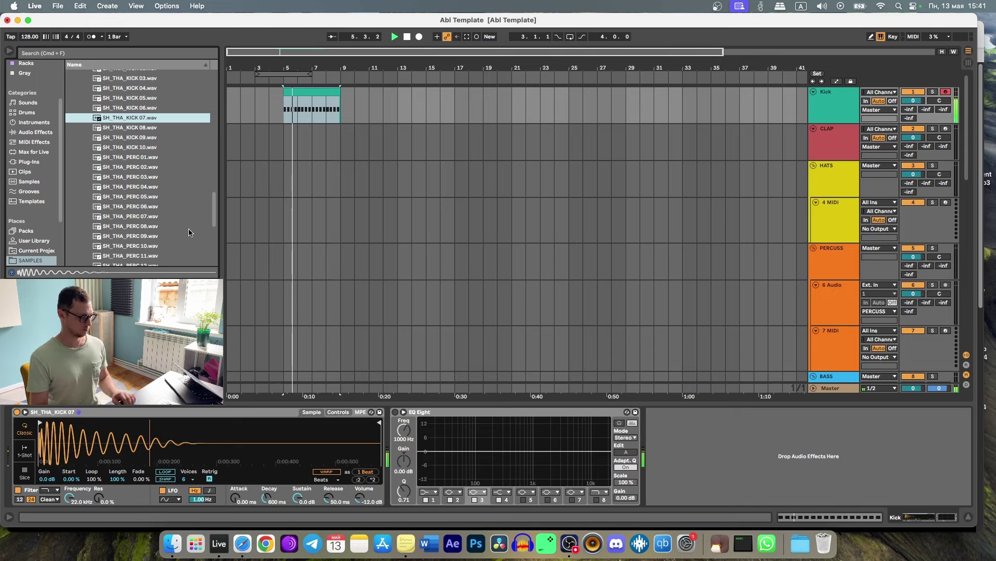
key("ctrl+z")
key("space")
Find the clap samples in the same folder and load SH_THA_CLAP 11.wav onto the CLAP track
scroll(156, 207, "up", 5)
left_click(141, 144)
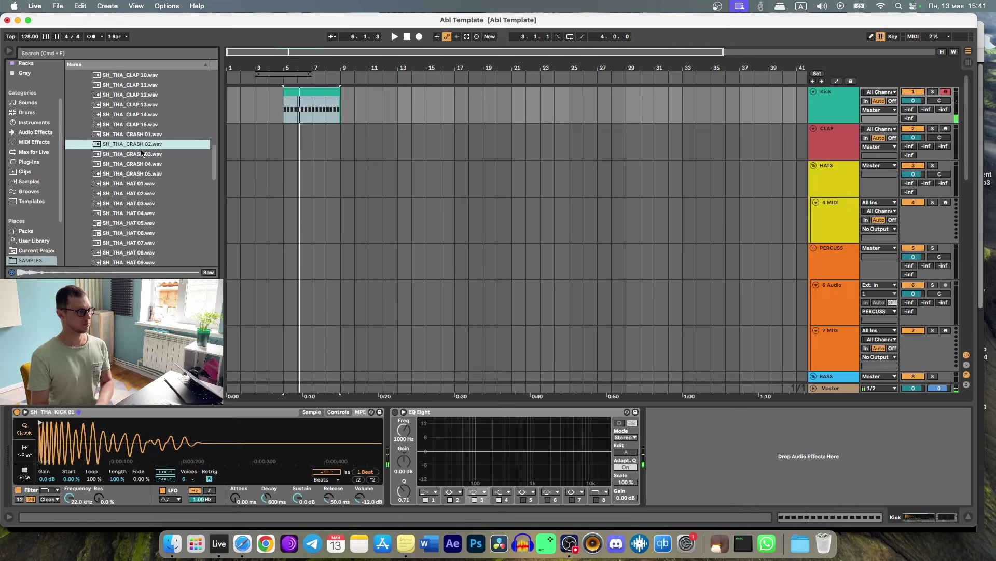
scroll(142, 153, "up", 3)
left_click(148, 175)
key("Up")
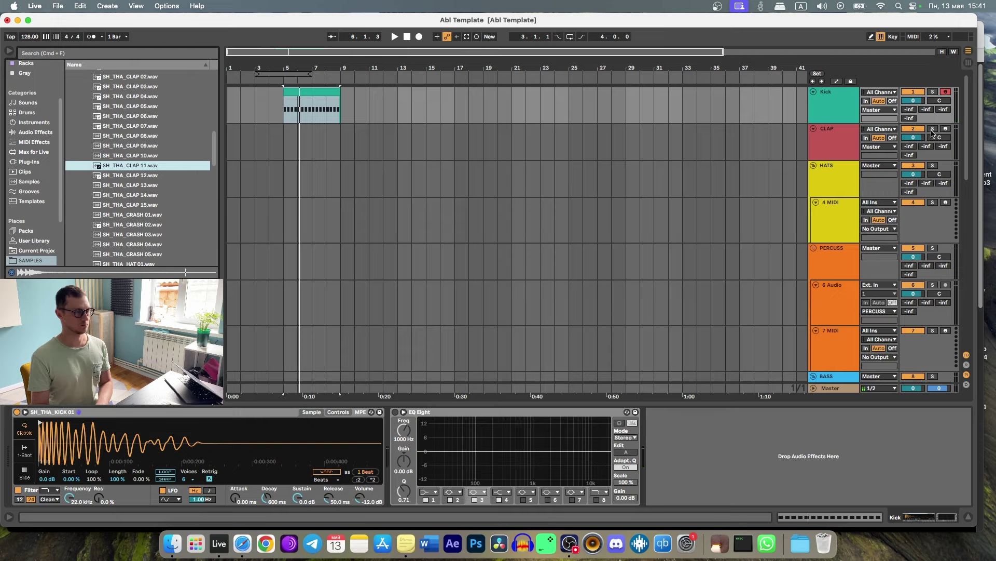
left_click(840, 136)
double_click(135, 164)
Audition the other clap samples in the folder, up to SH_THA_CLAP 15.wav
key("Up")
key("Up")
key("Up")
key("Up")
key("Up")
key("Up")
key("Up")
key("Down")
key("Down")
key("Down")
key("Down")
key("Down")
key("Down")
key("Down")
key("Down")
key("Down")
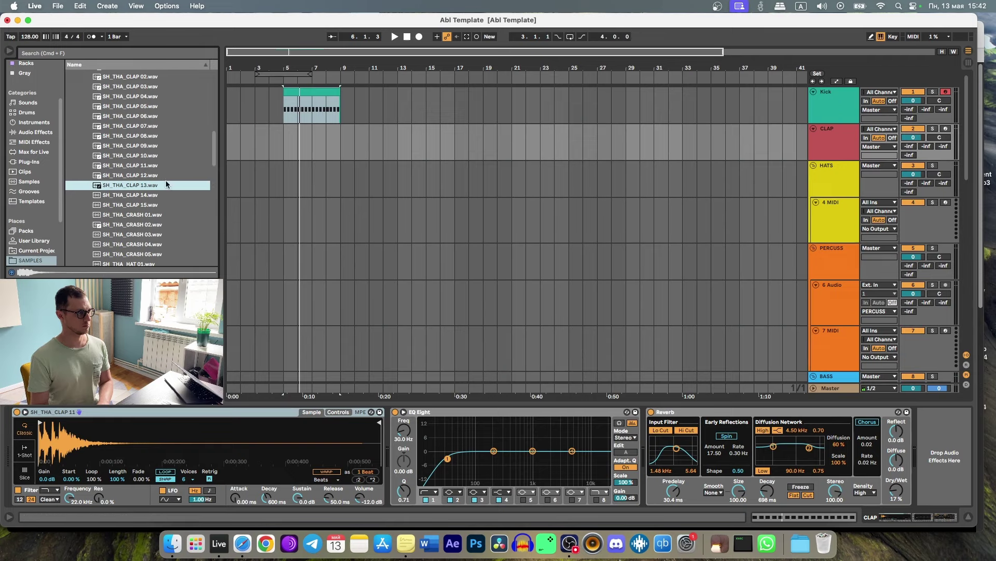
key("Down")
key("Down")
Create an empty MIDI clip on the CLAP track from bar 5 to bar 9 and arm the track
left_click_drag(291, 142, 344, 140)
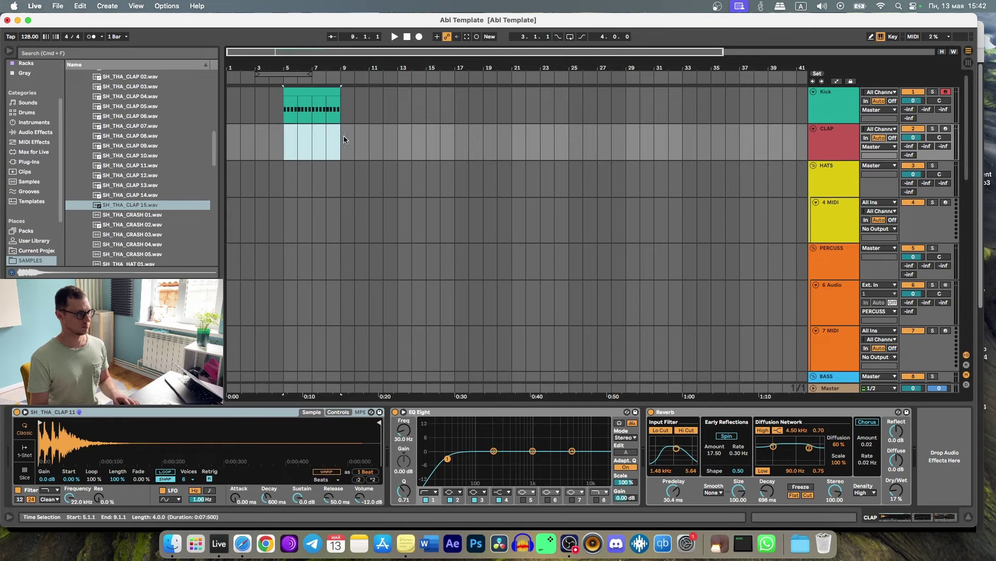
key("super+shift+m")
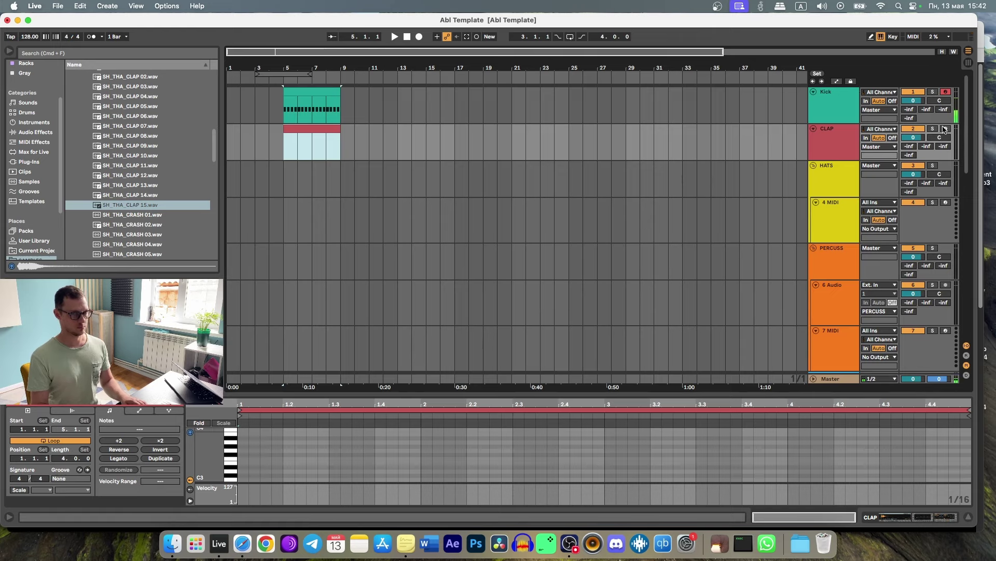
left_click(337, 462)
Compare the clap samples SH_THA_CLAP 11.wav to SH_THA_CLAP 14.wav by auditioning them
left_click(147, 194)
left_click(150, 185)
left_click(153, 175)
left_click(153, 185)
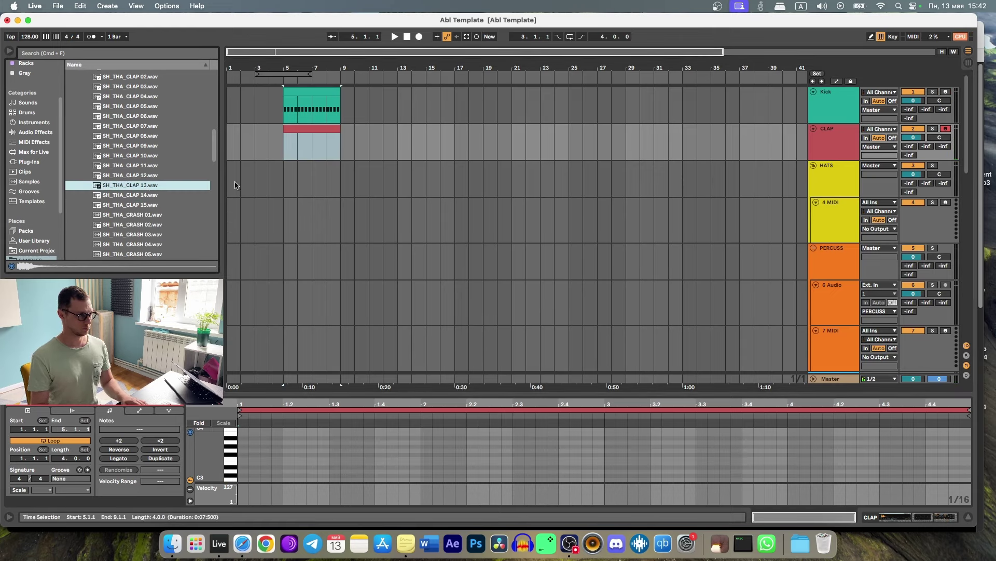
left_click(825, 133)
left_click(147, 175)
left_click(147, 166)
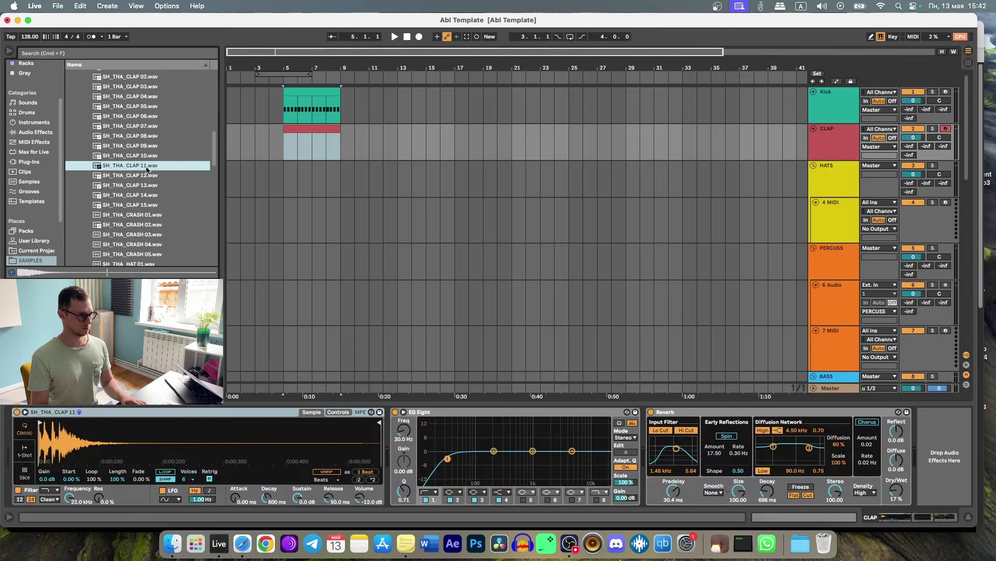
Fill the CLAP clip with C3 notes on beats 2 and 4 of all four bars, and play the pattern
left_click(300, 133)
scroll(253, 462, "down", 2)
double_click(293, 470)
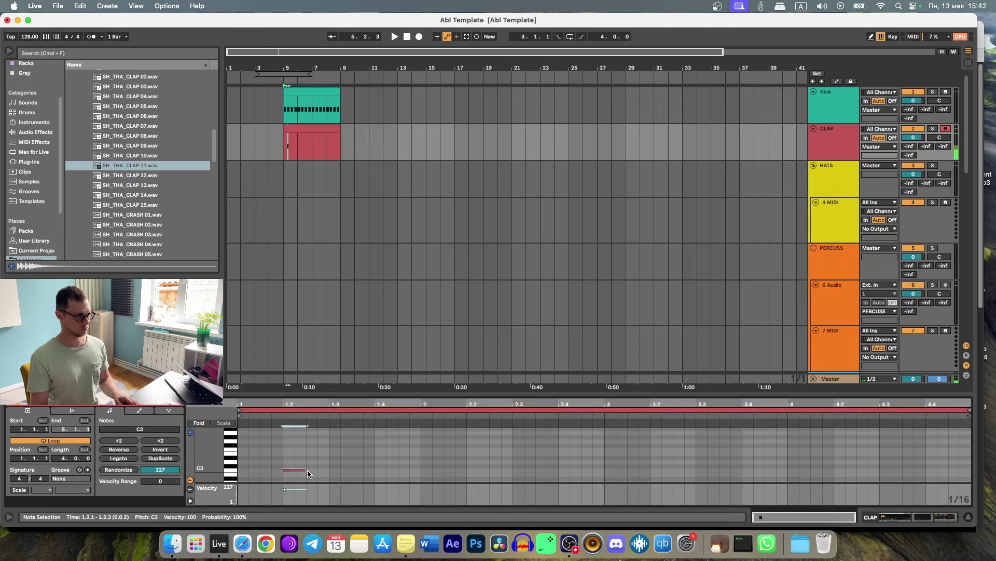
key("super+a")
key("super+d")
key("super+d")
left_click(385, 448)
key("space")
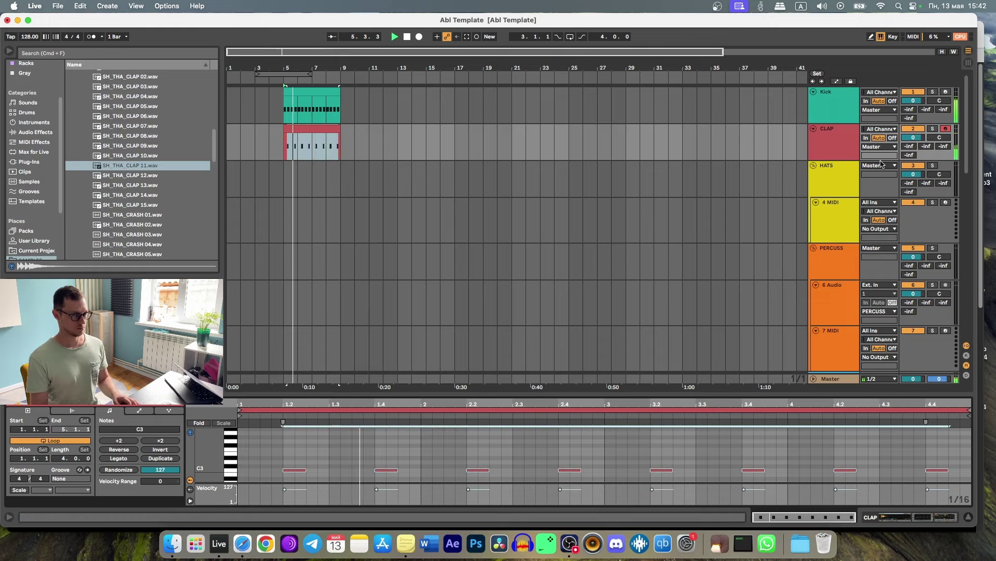
Audition SH_THA_CLAP 11.wav to SH_THA_CLAP 13.wav and turn off the Reverb on the CLAP track
left_click(850, 146)
left_click(143, 166)
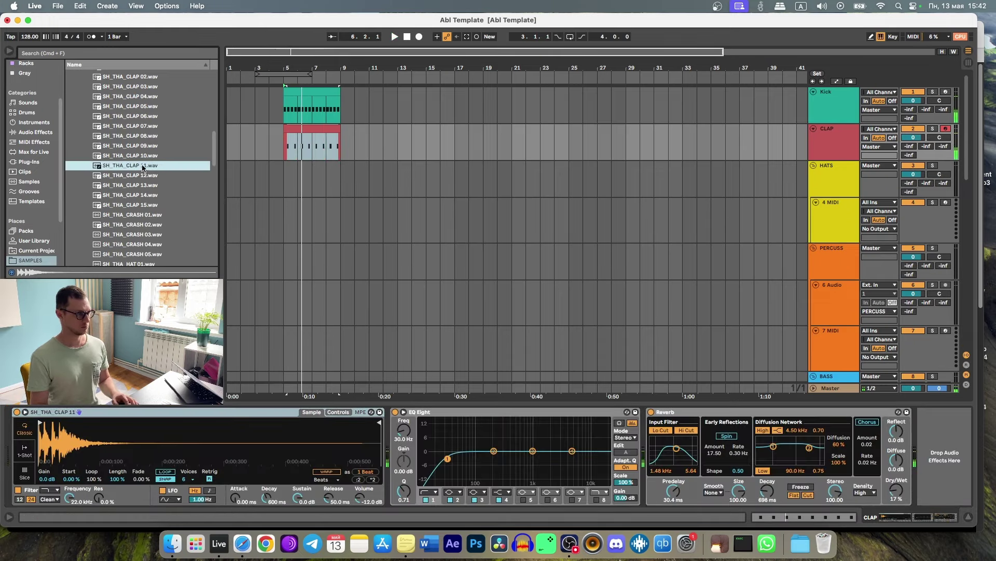
key("Down")
key("Down")
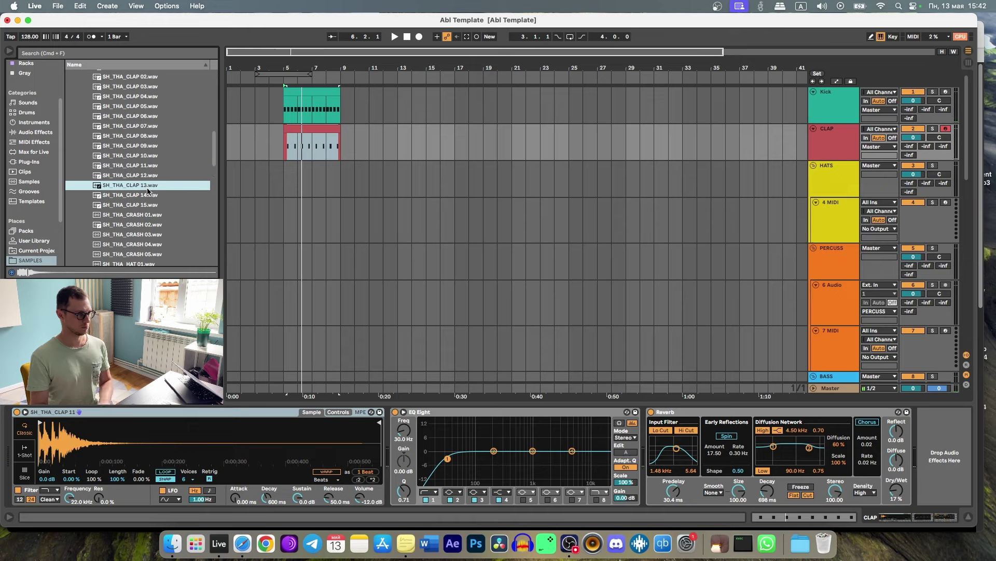
left_click(651, 412)
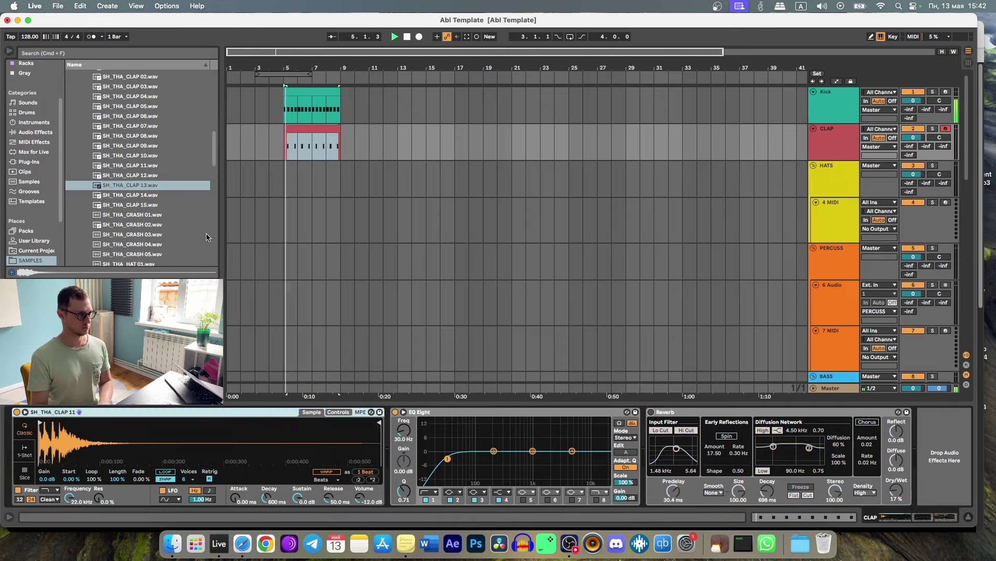
Try SH_THA_CLAP 13.wav as the CLAP track's sample and play it with the kick
left_click(146, 196)
key("Down")
left_click(143, 186)
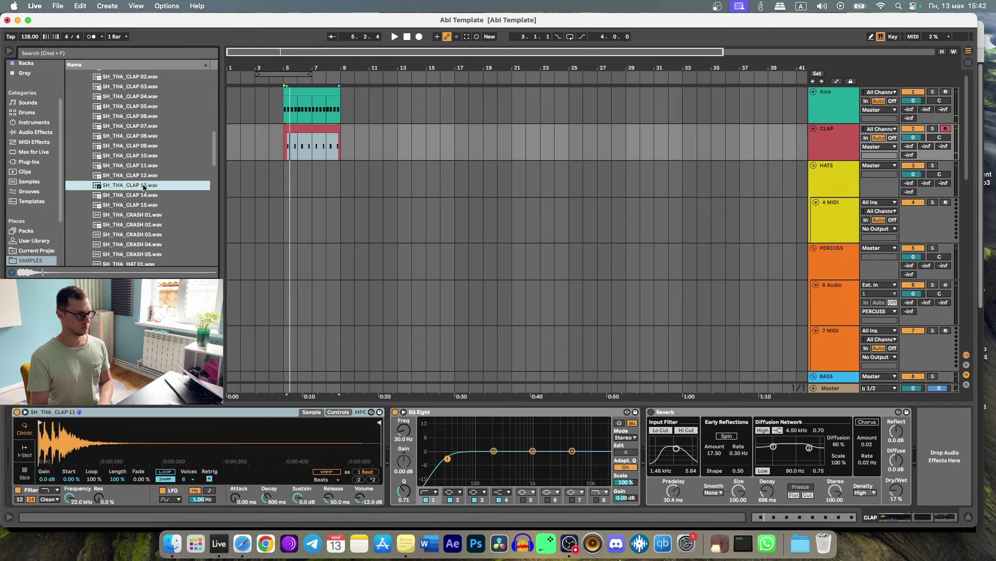
left_click_drag(132, 412, 122, 446)
key("space")
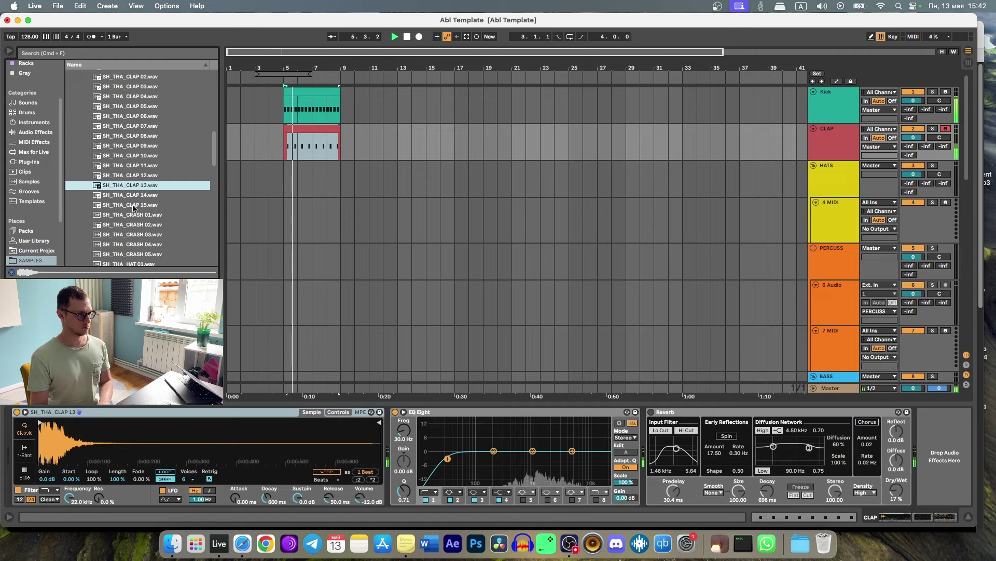
Audition the neighbouring claps and load SH_THA_CLAP 11.wav into the CLAP track's sampler during playback
key("Down")
key("Down")
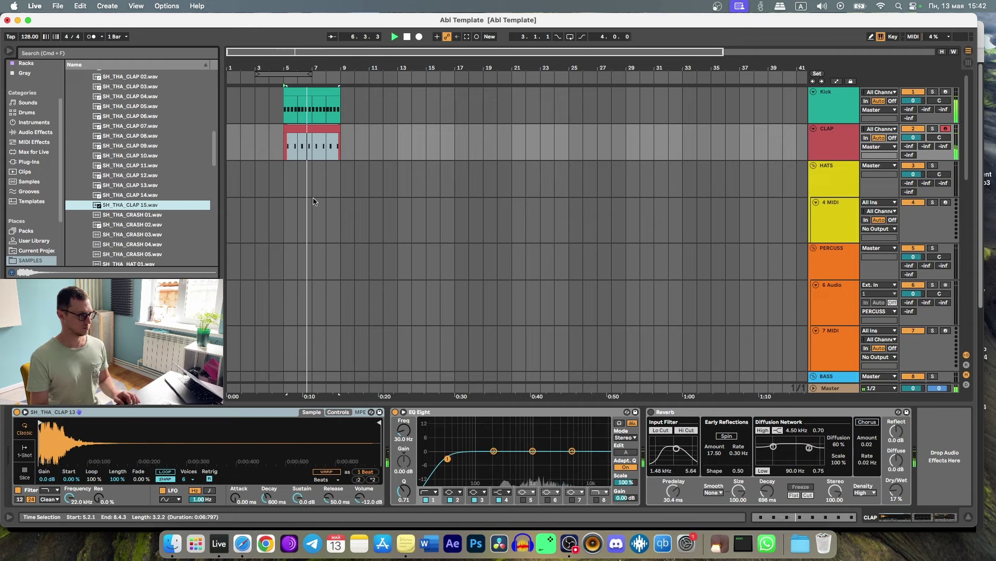
key("Up")
key("Up")
key("Up")
key("Up")
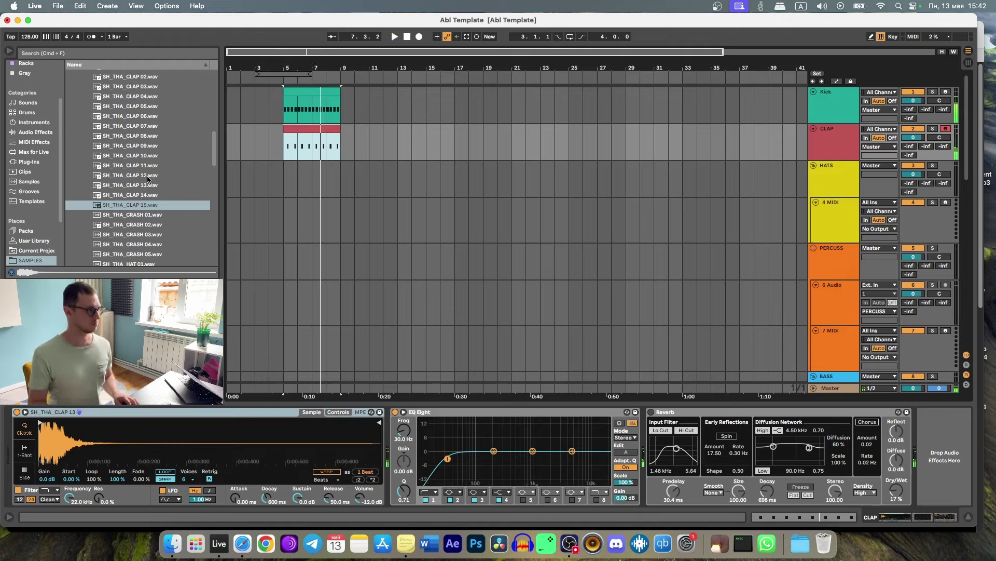
left_click_drag(110, 421, 111, 424)
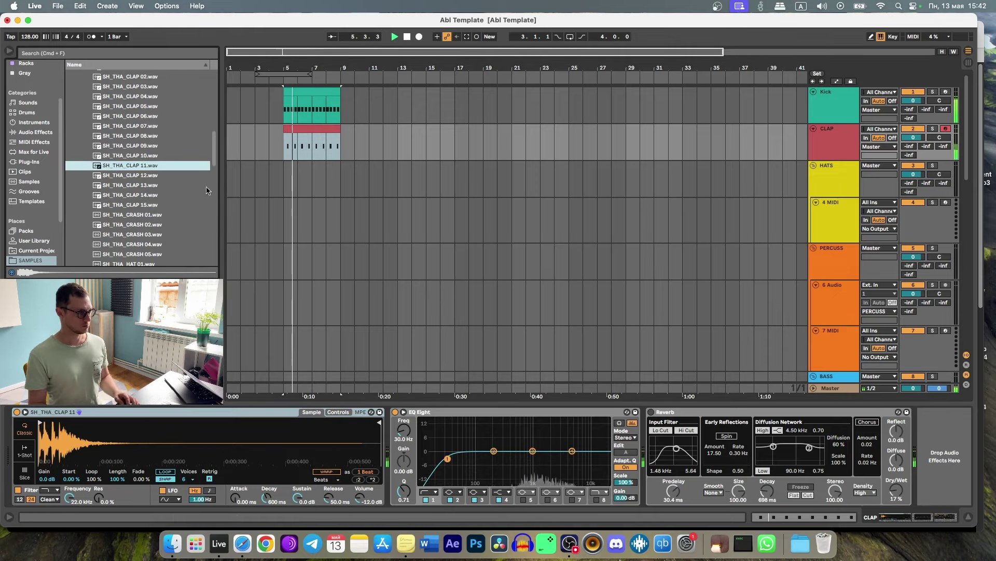
Audition the earlier clap samples, load SH_THA_CLAP 03.wav into the CLAP track's sampler and play it with the kick
key("Up")
key("Up")
key("Up")
key("Up")
key("Up")
key("Up")
scroll(165, 186, "up", 5)
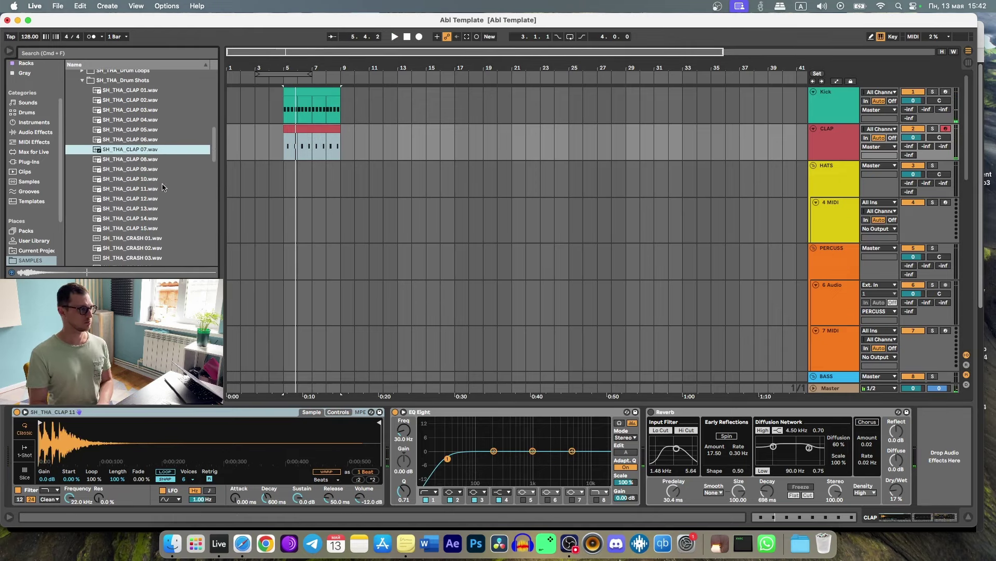
key("Up")
key("Up")
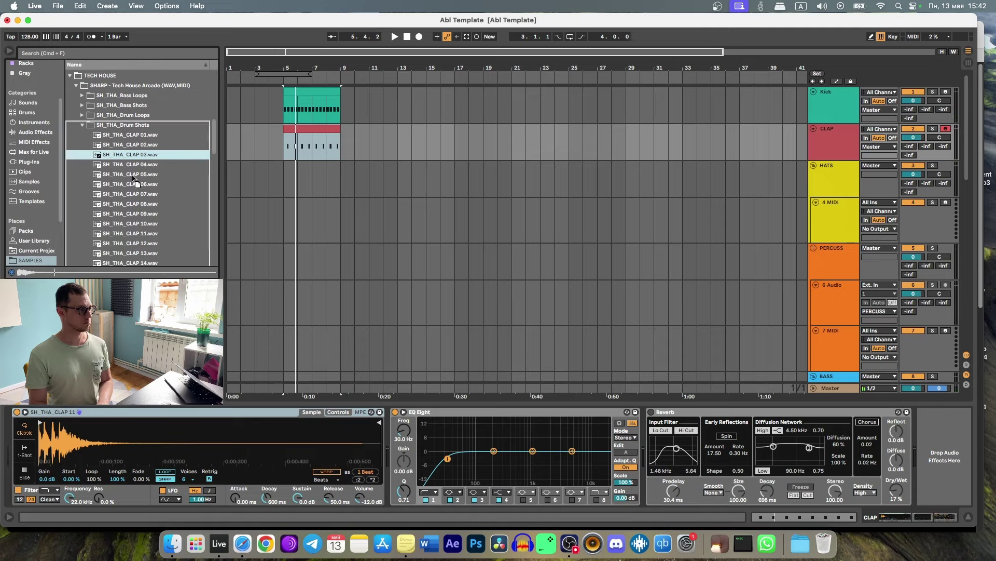
left_click_drag(130, 154, 105, 428)
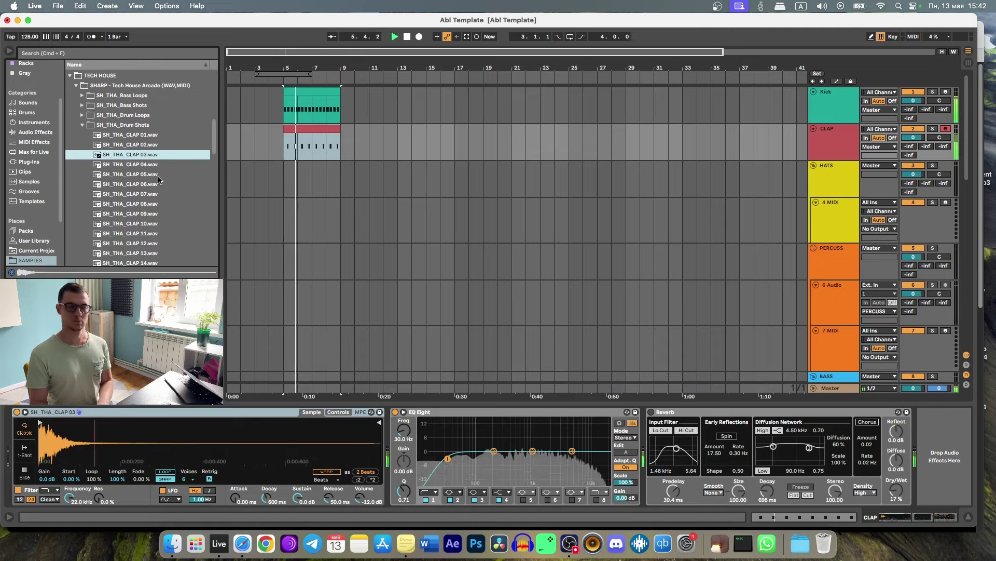
key("space")
Audition the SH_THA_HAT samples and load SH_THA_HAT 07.wav as the instrument of the empty MIDI track in the HATS group
scroll(153, 200, "down", 7)
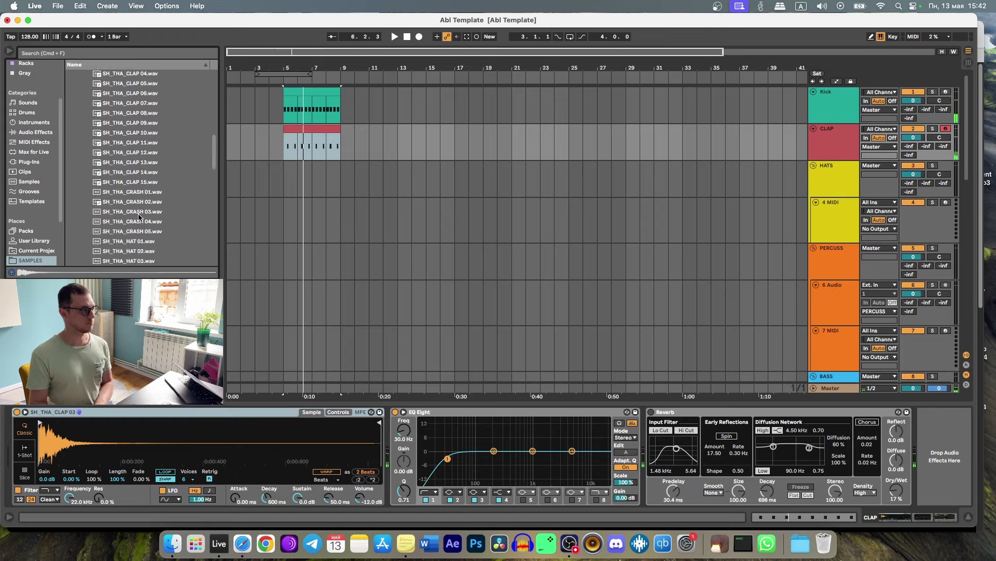
left_click(150, 202)
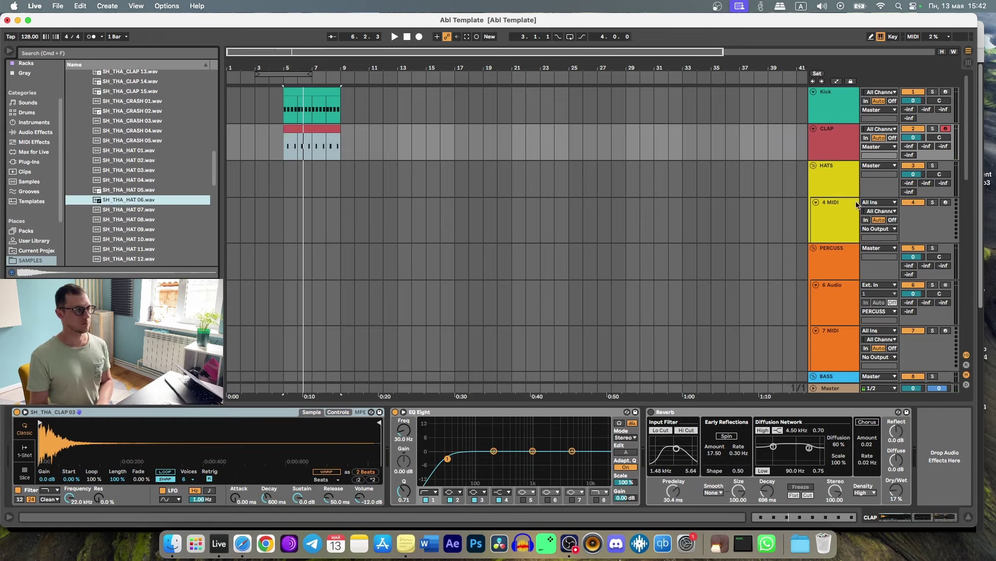
left_click(840, 207)
left_click(152, 164)
key("Up")
key("Down")
key("Down")
key("Down")
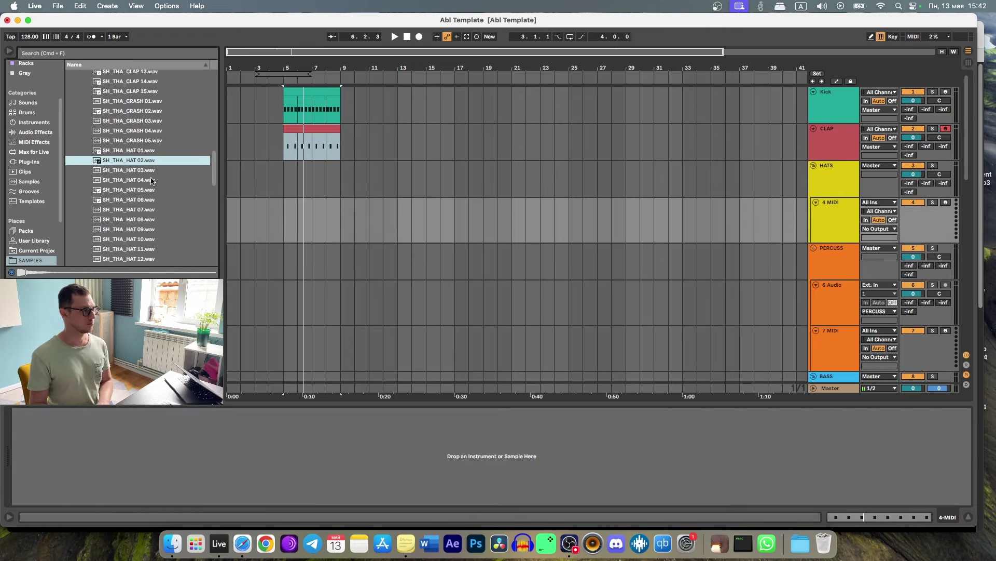
key("Down")
key("Down")
key("Down")
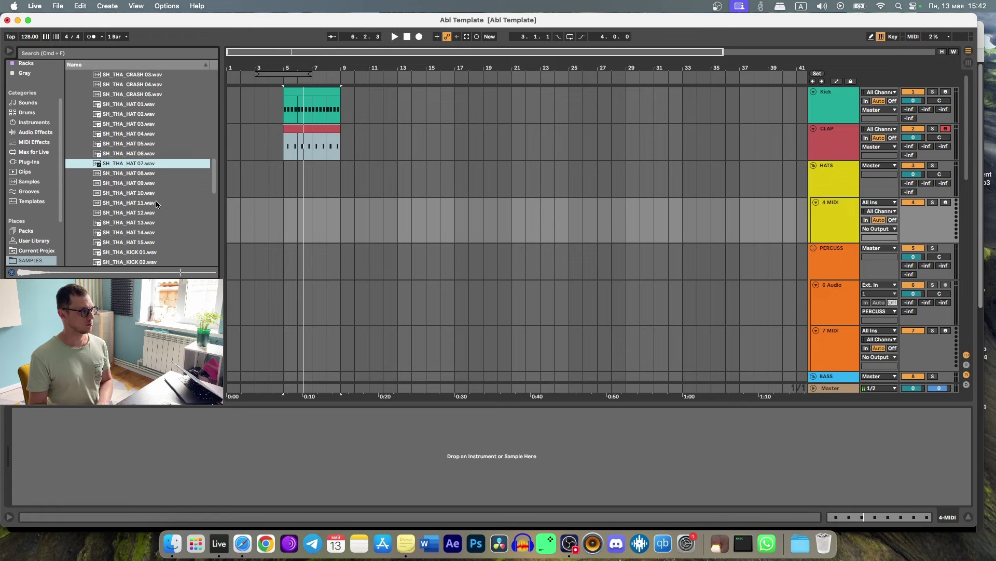
left_click_drag(191, 163, 233, 438)
Create a four-bar MIDI clip from bar 5 on the hat track and enter C3 offbeat notes in its first bar
left_click(287, 203)
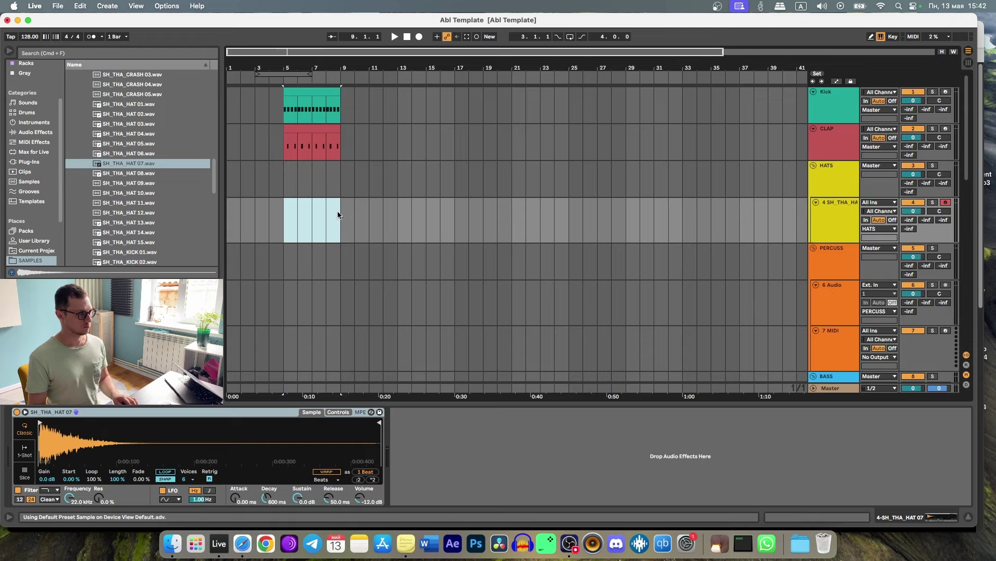
key("super+shift+m")
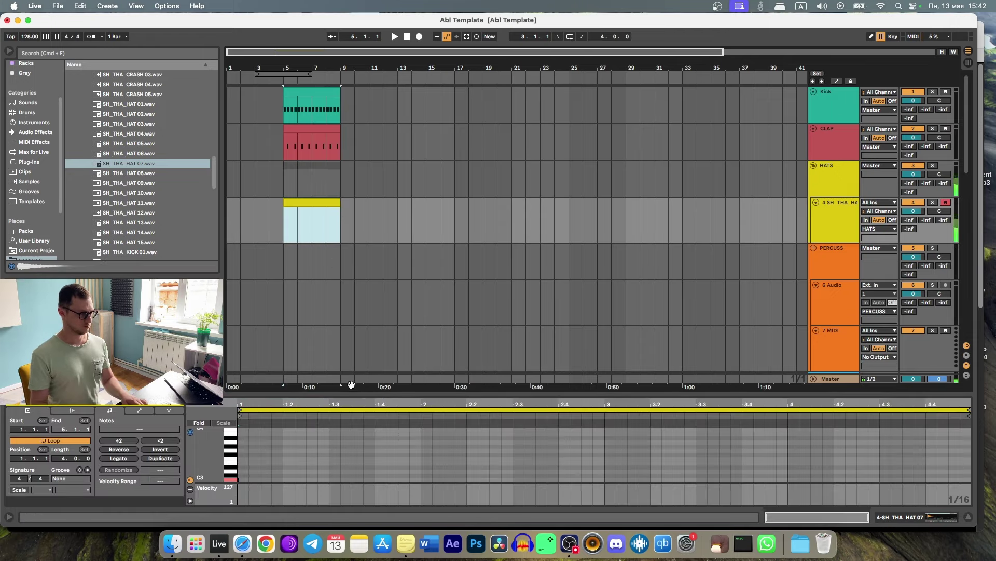
scroll(298, 457, "down", 2)
left_click(298, 463)
double_click(267, 457)
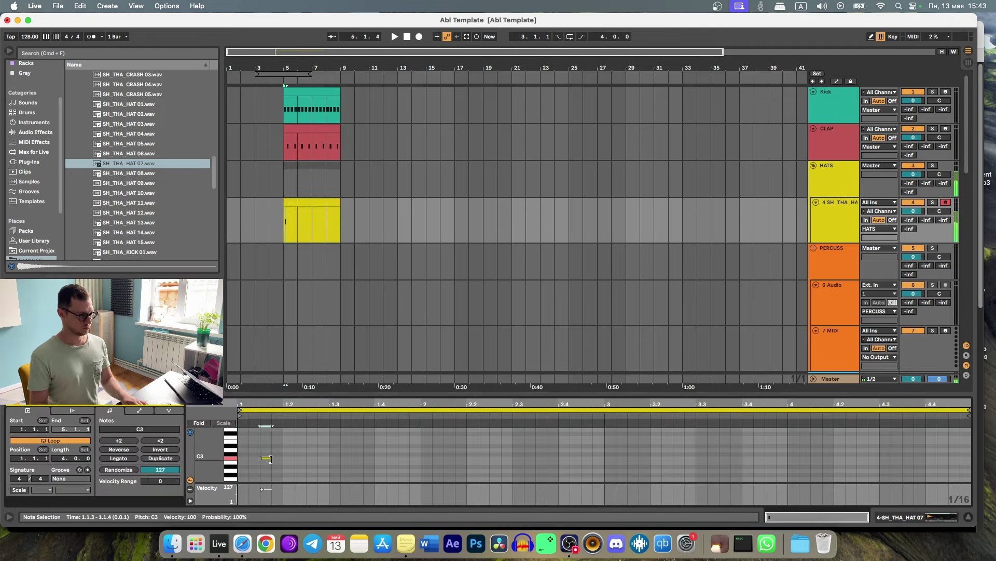
left_click_drag(281, 454, 211, 468)
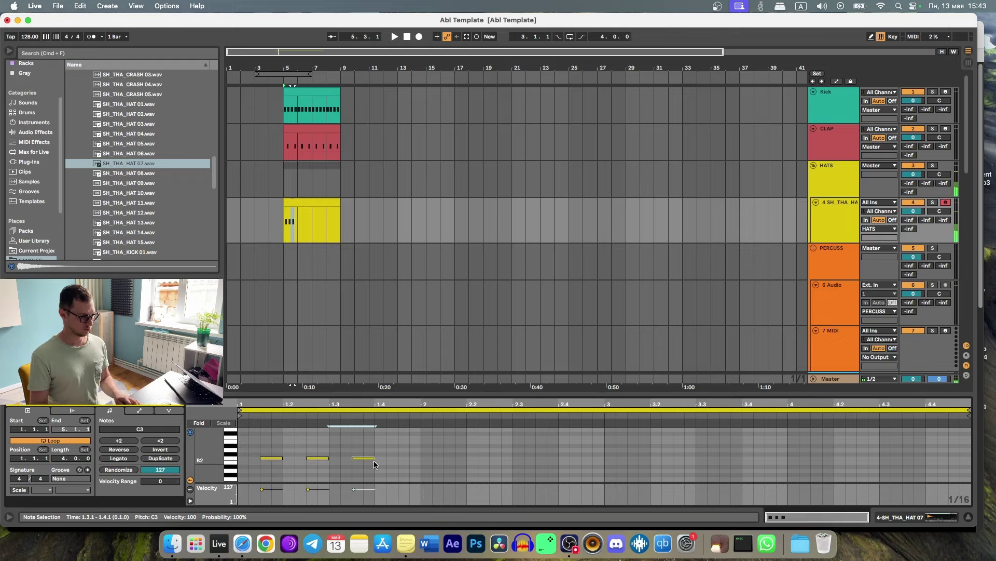
Duplicate the first bar's offbeat hat notes until they fill all four bars, and play the pattern
key("super+a")
key("super+d")
key("super+d")
key("super+d")
key("space")
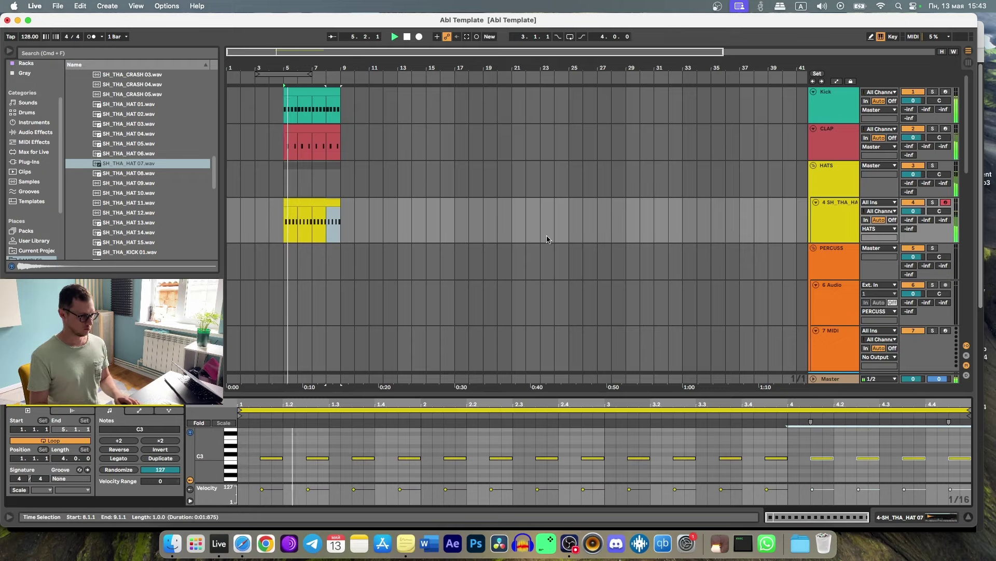
Listen to the CLAP track and the hat track one at a time in solo, and turn the solos off
left_click(833, 207)
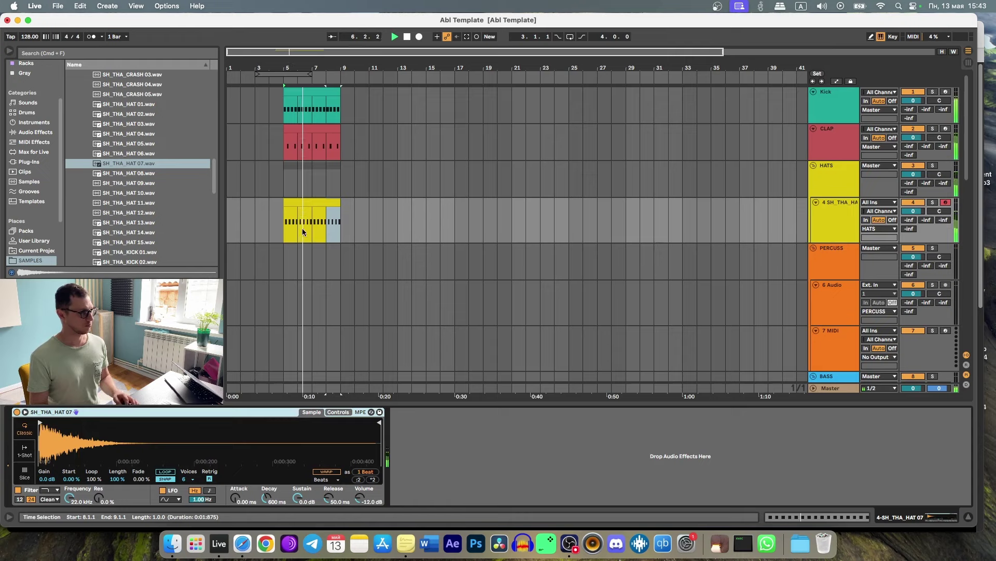
left_click(835, 218)
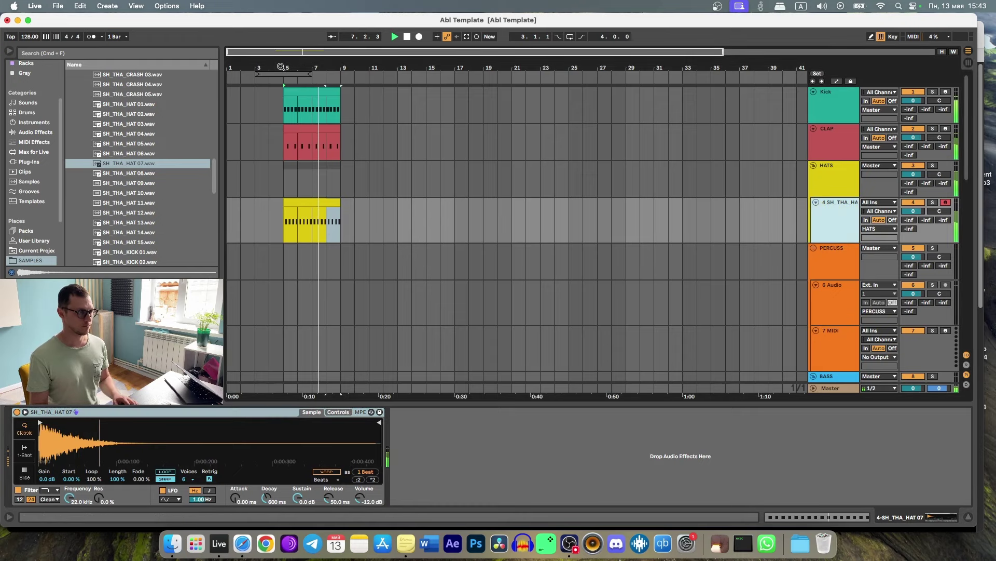
left_click(932, 128)
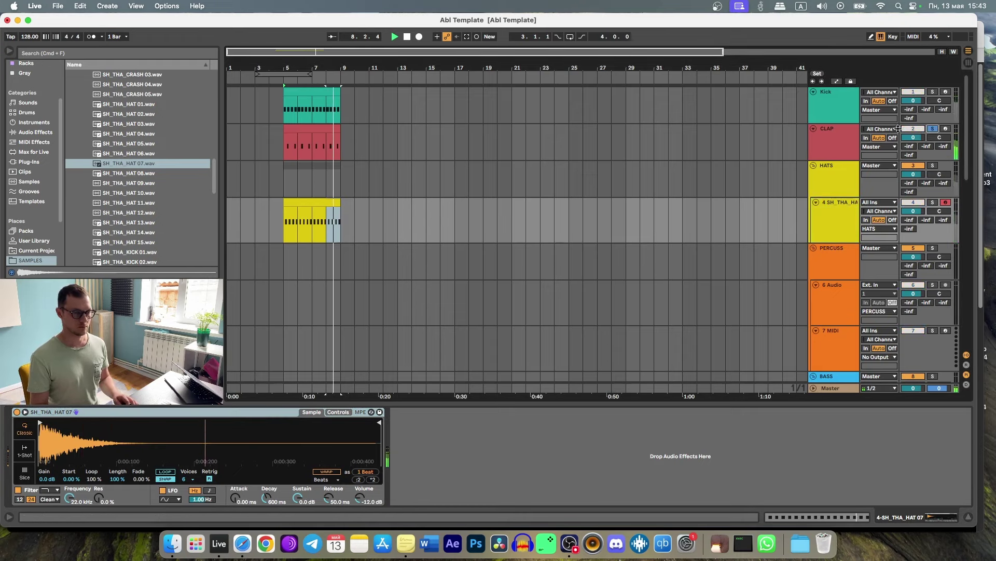
left_click(849, 134)
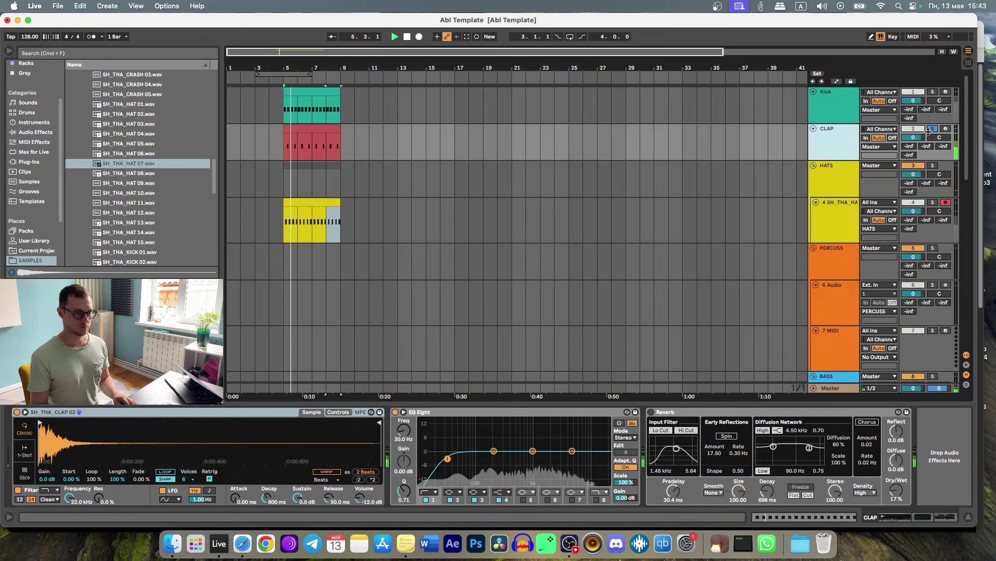
left_click(933, 202)
left_click(847, 203)
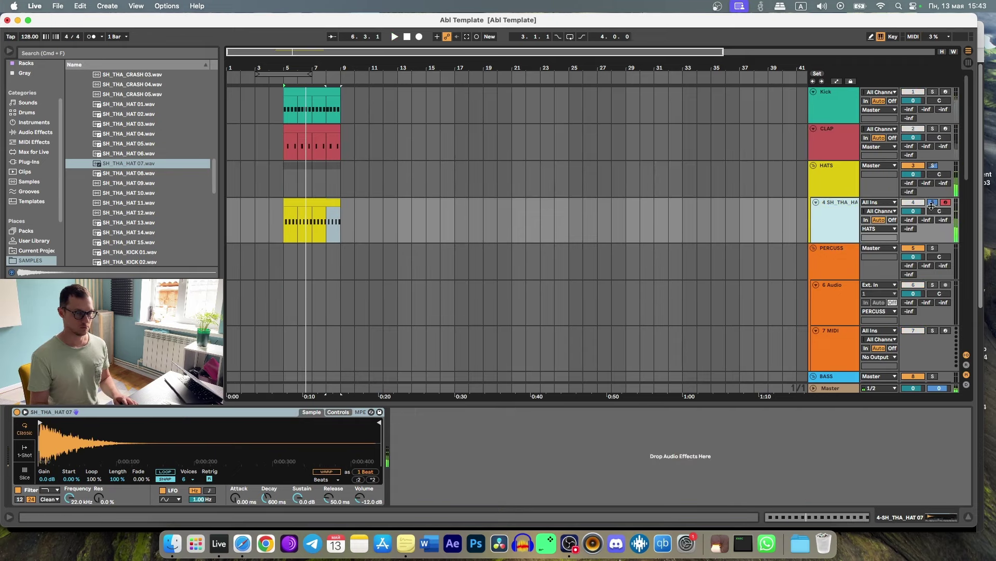
left_click(933, 202)
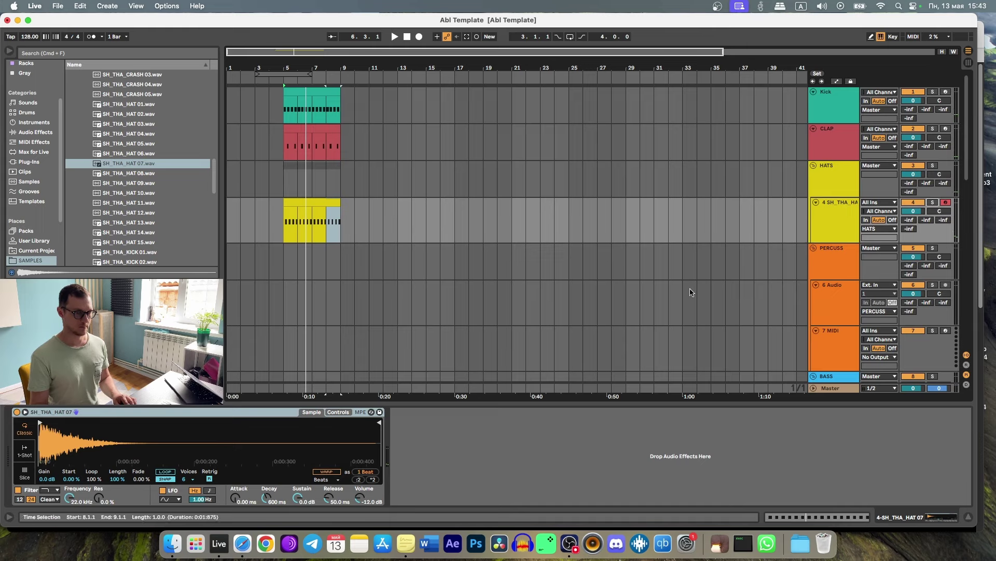
Try SH_THA_HAT 12.wav and SH_THA_HAT 14.wav as the hat track's sample during playback, undoing each swap
left_click(151, 214)
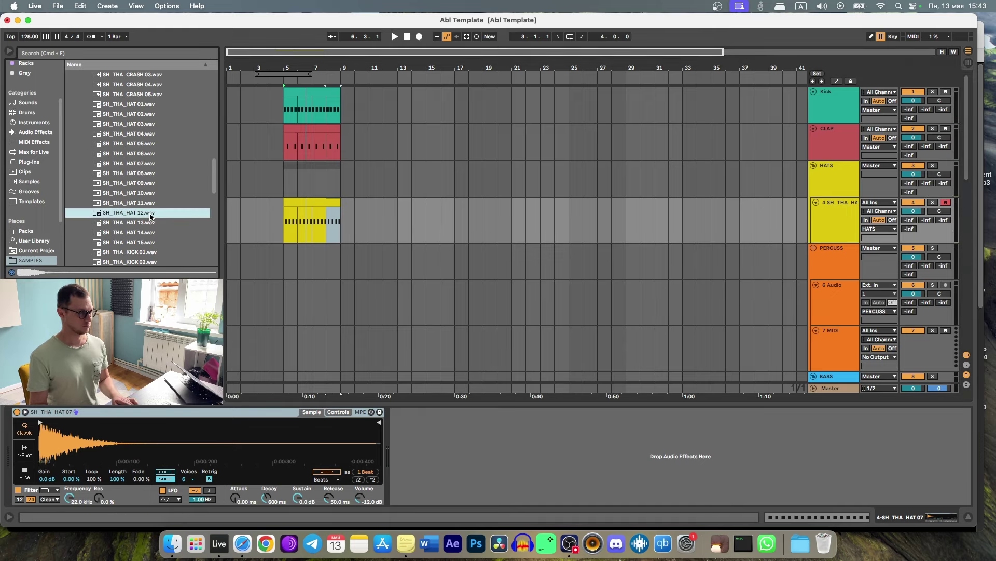
left_click_drag(134, 214, 126, 414)
key("super+z")
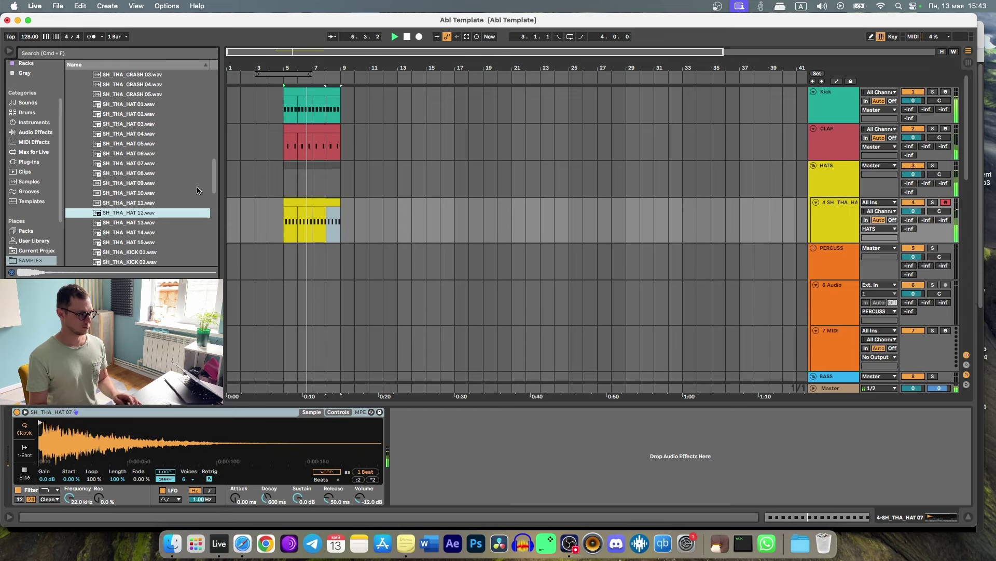
double_click(146, 232)
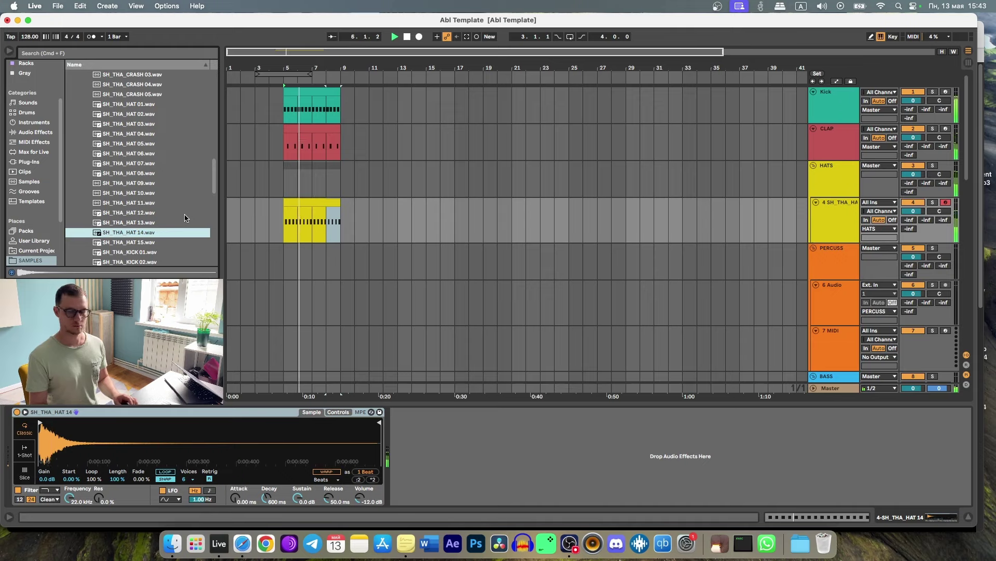
key("super+z")
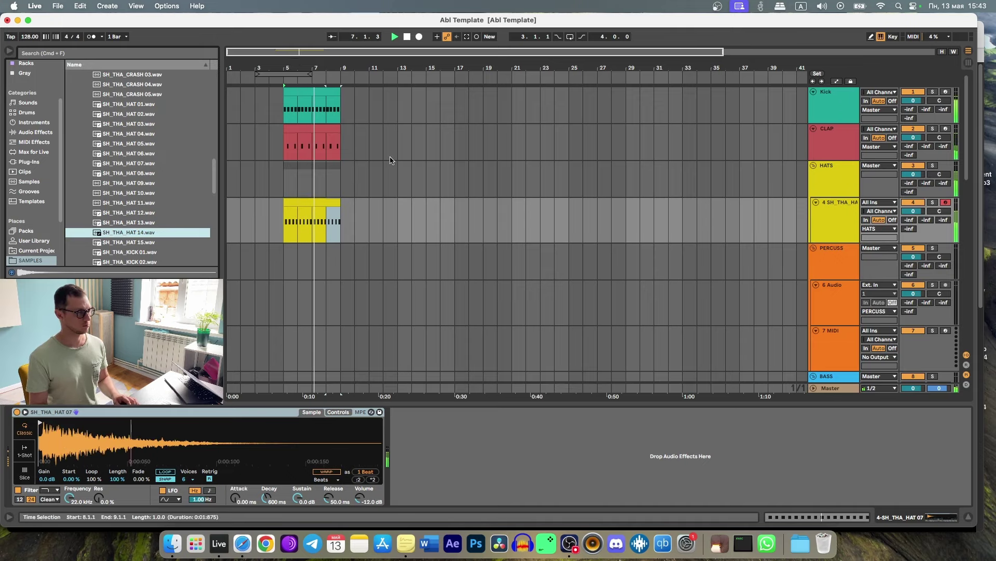
Stop playback and rename the SH_THA_HAT 07 track Close 1
left_click(852, 226)
key("plus")
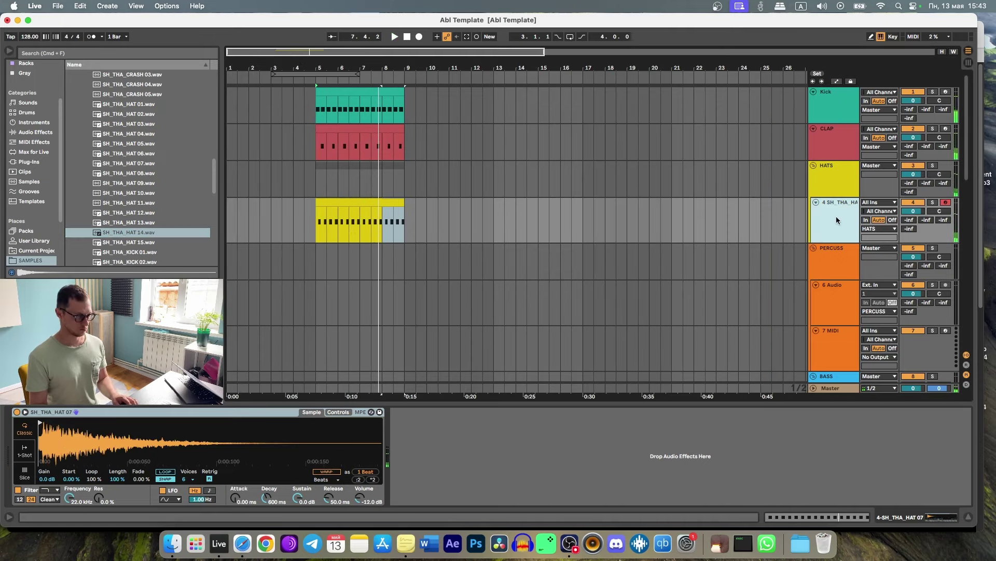
key("super+r")
type("Close 1")
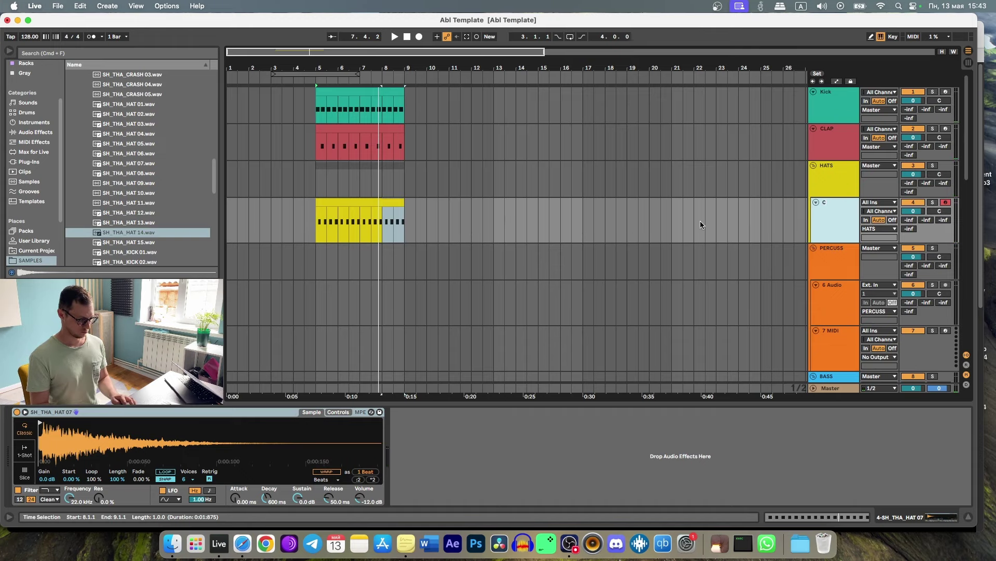
key("Return")
Insert a new MIDI track below Close 1 and load SH_THA_HAT 14.wav as its instrument
key("super+shift+t")
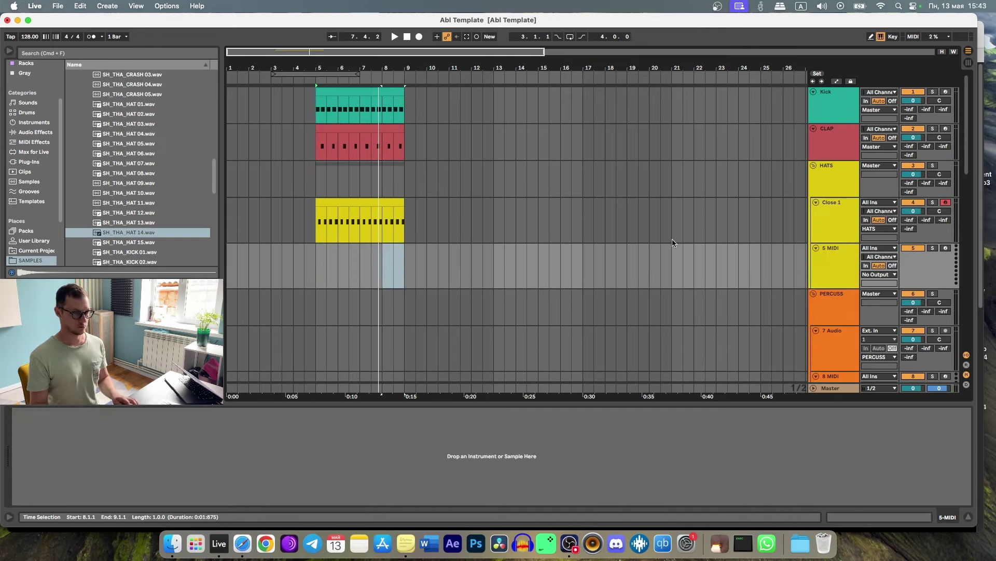
left_click(150, 234)
left_click_drag(403, 457, 399, 455)
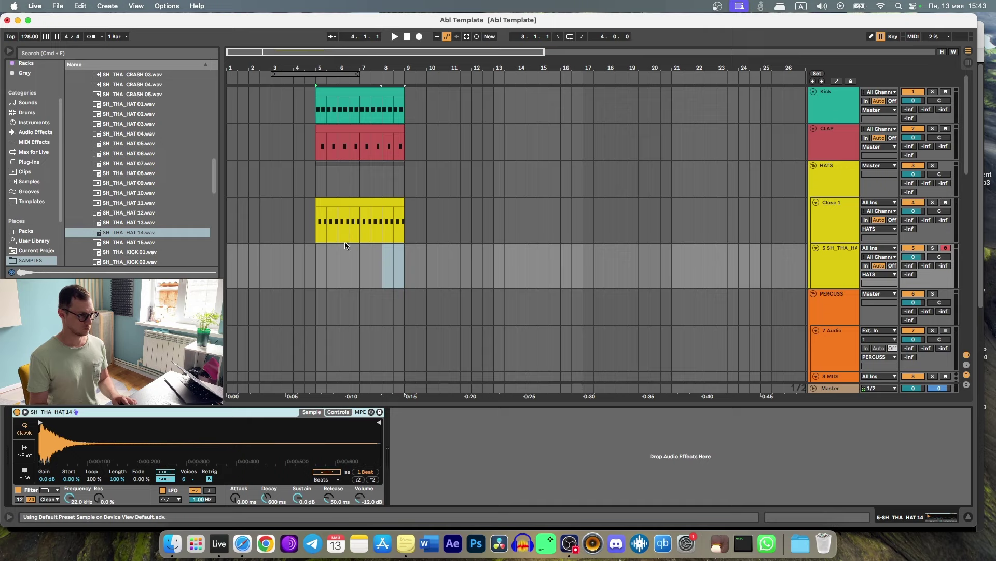
Create an empty four-bar MIDI clip from bar 5 to bar 9 on the SH_THA_HAT 14 track
left_click_drag(318, 250, 403, 263)
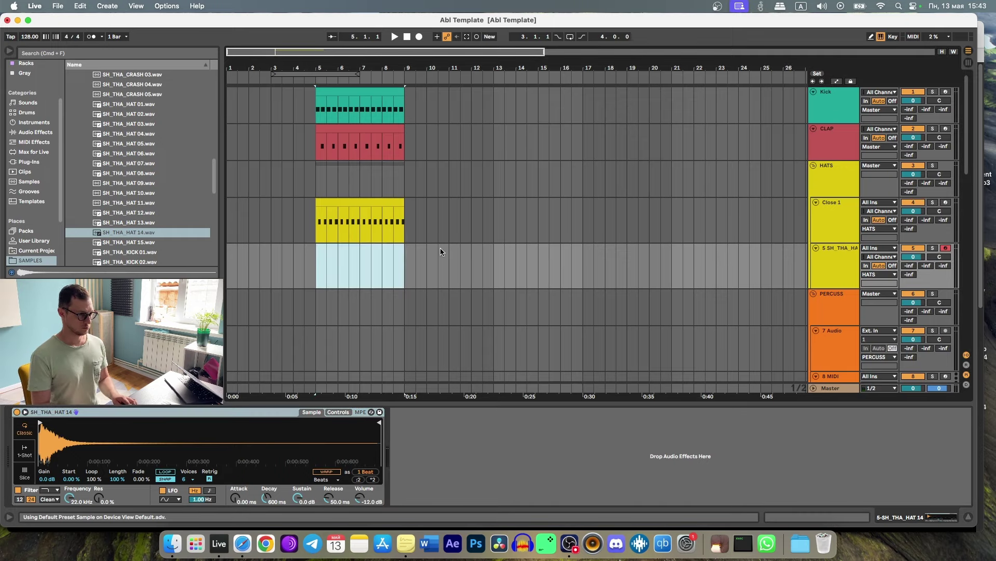
left_click(344, 204)
left_click(322, 253)
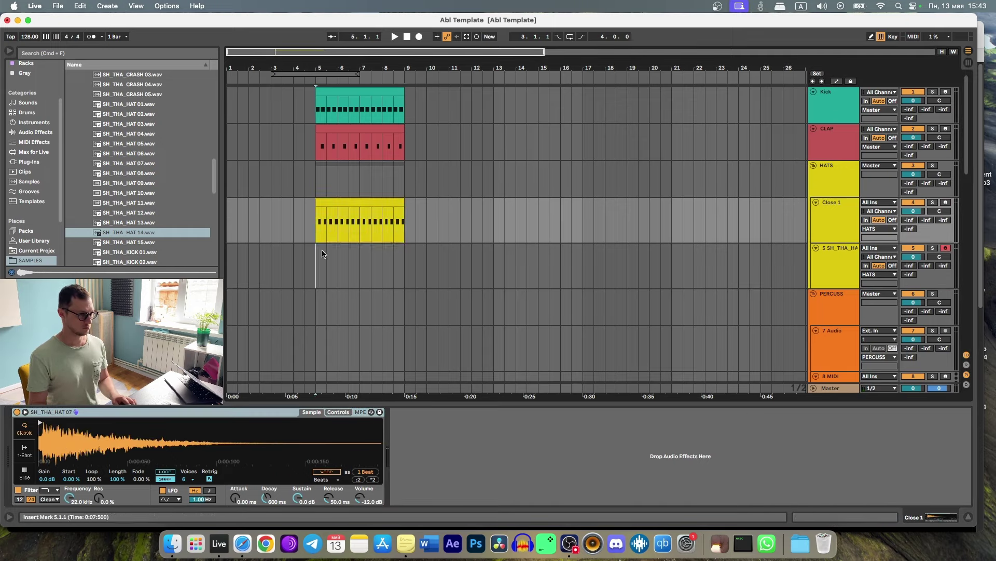
left_click_drag(322, 253, 406, 256)
key("super+shift+m")
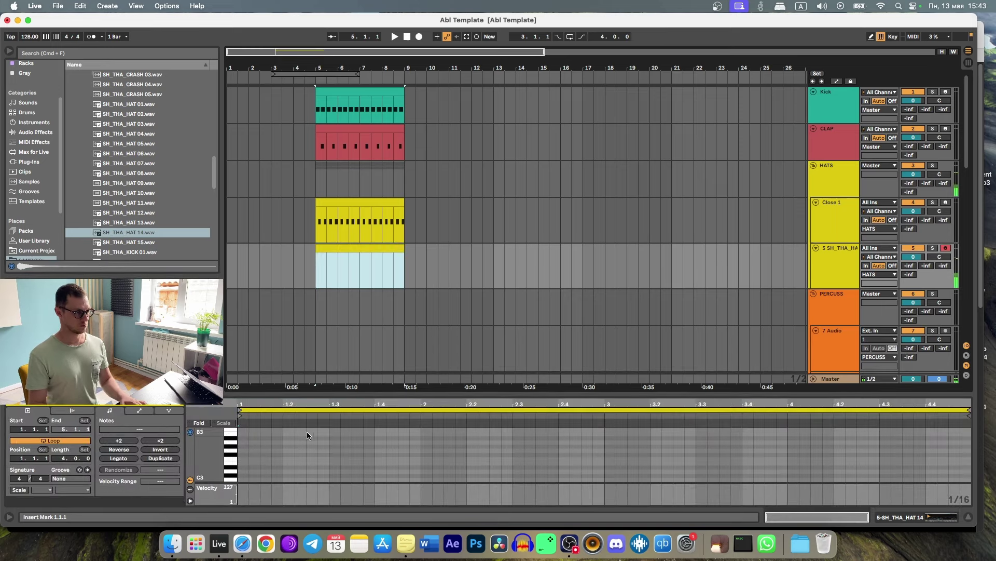
Add an eighth-long C3 note at 1.1.3 in the second hat clip and repeat it in every bar during playback
double_click(265, 457)
key("space")
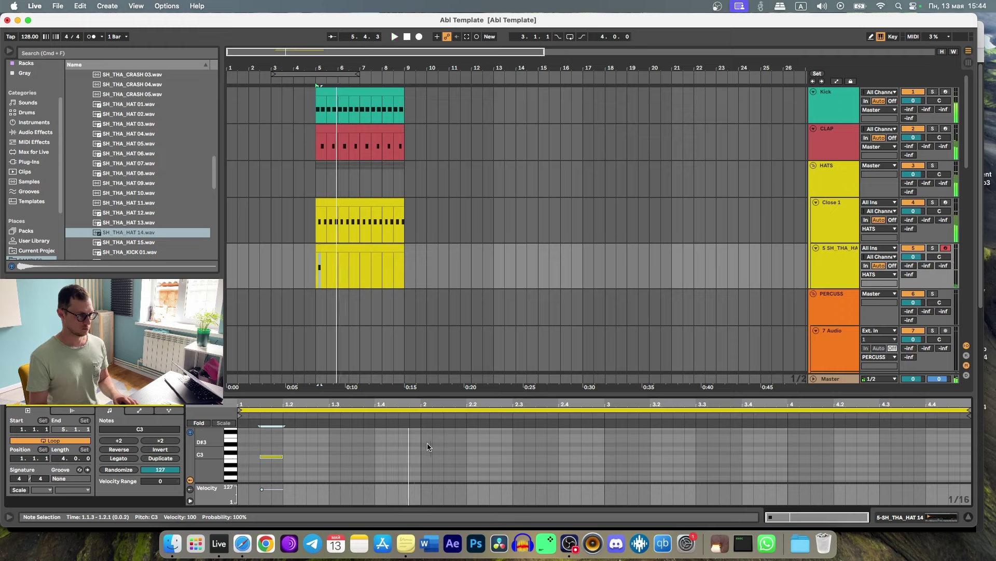
key("super+d")
key("super+d")
key("super+d")
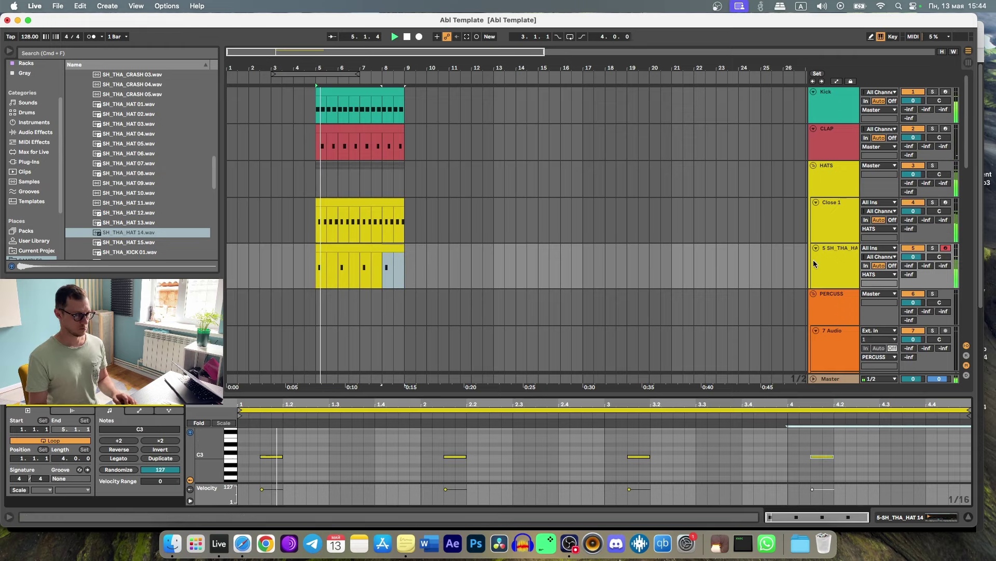
Switch the second hat's sampler to 1-Shot mode and rename its track Close 2
left_click(845, 259)
left_click(32, 450)
left_click(106, 475)
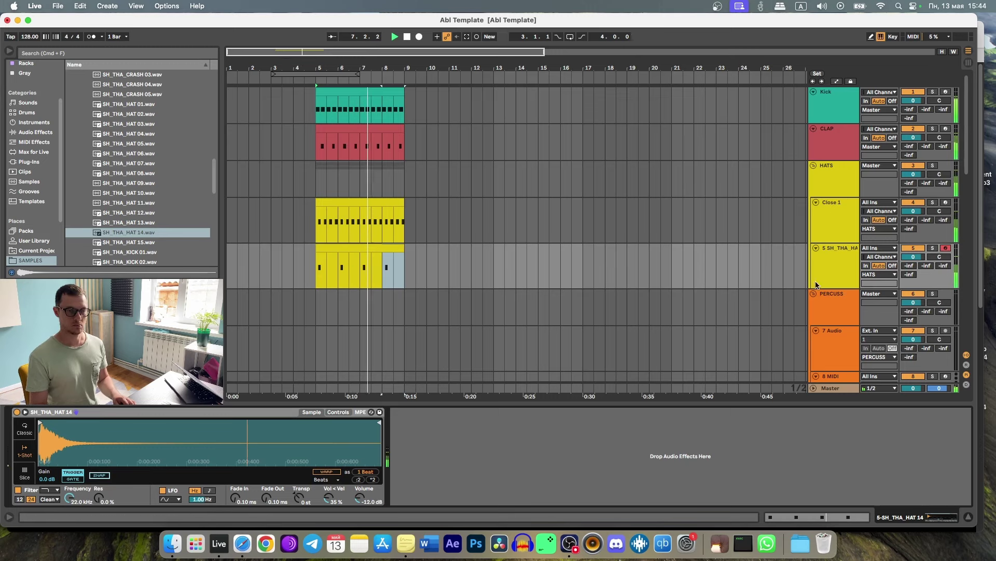
left_click(835, 268)
key("space")
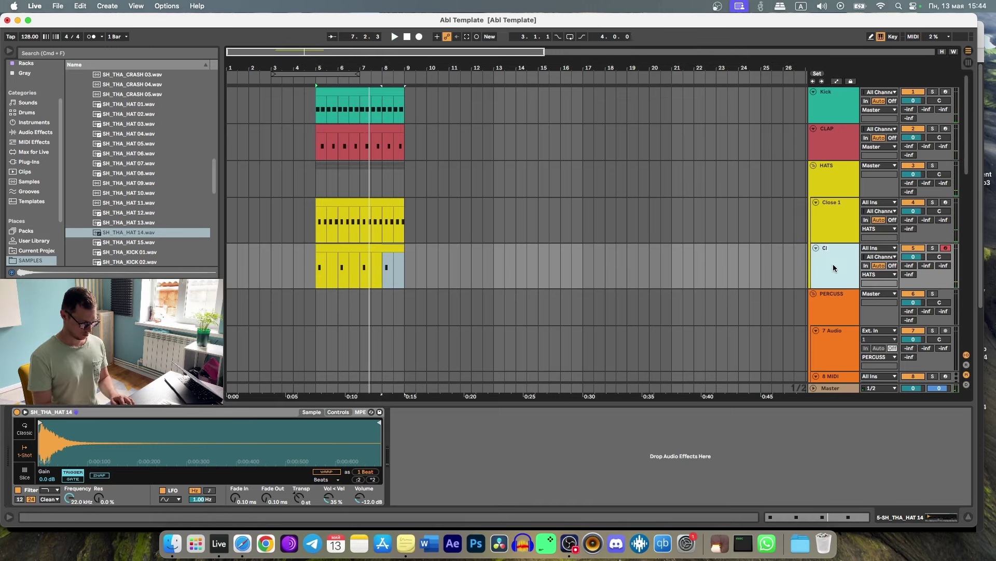
Pan Close 1 to 13R and Close 2 to 41L, and set the Close 2 volume to -1.0 dB during playback
key("space")
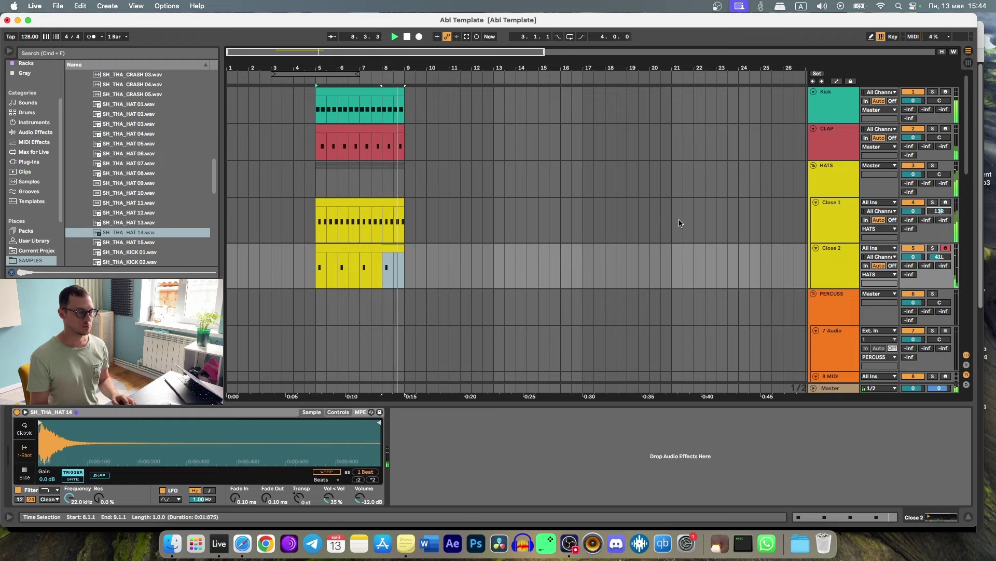
scroll(606, 247, "up", 5)
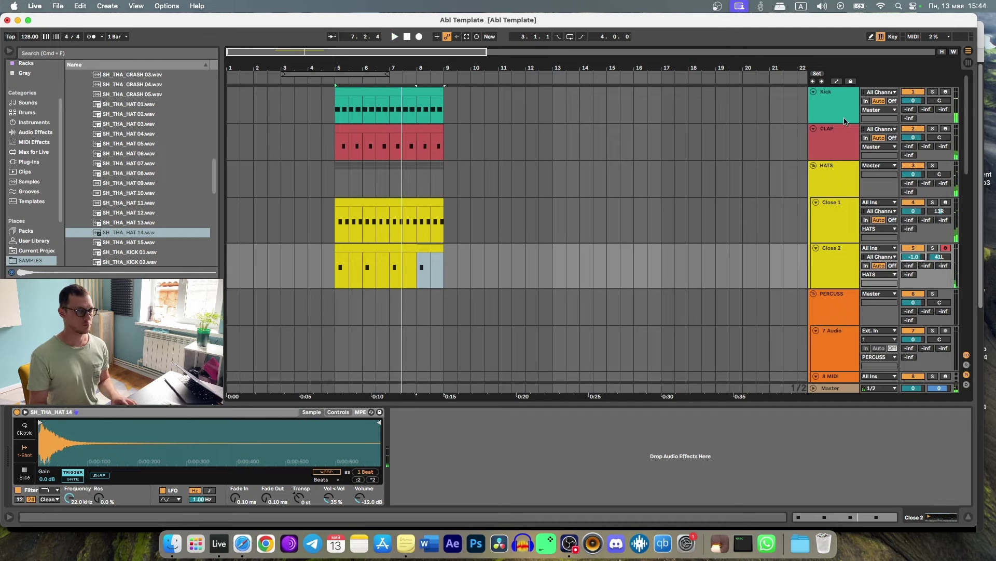
Solo the Kick track, enable its EQ Eight and set a band 8 high cut at about 5.50 kHz
left_click(933, 92)
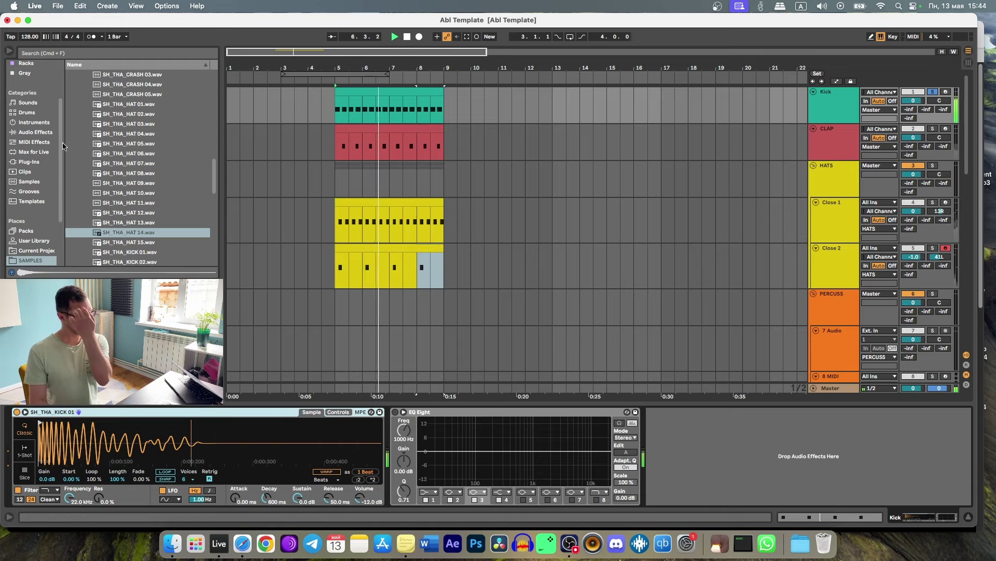
left_click(26, 132)
left_click(130, 104)
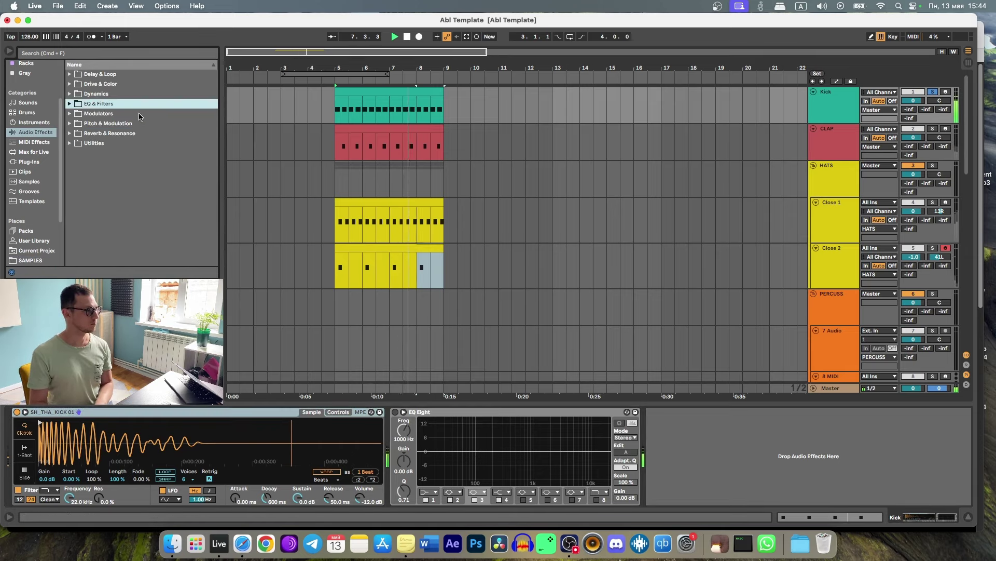
left_click(395, 411)
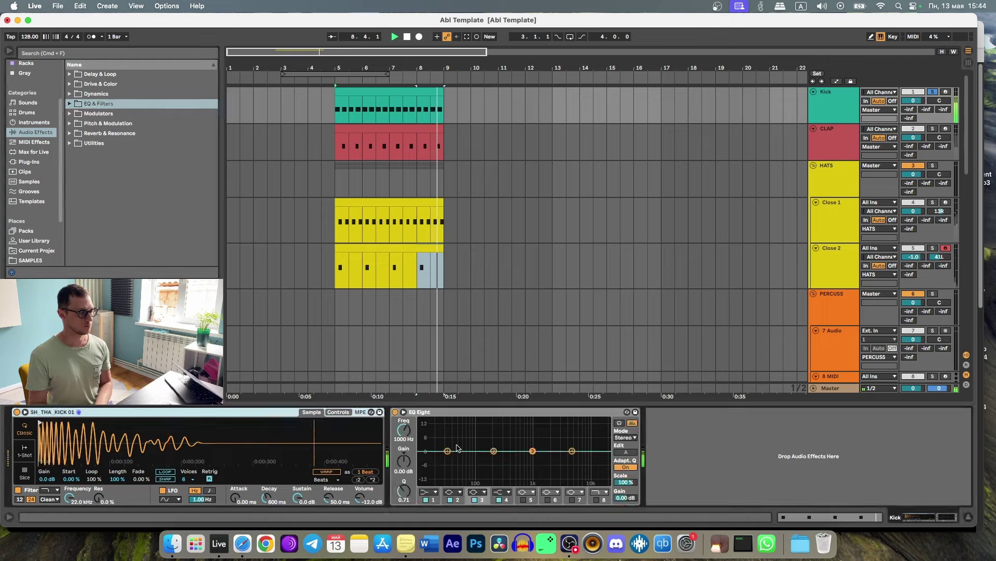
left_click(597, 499)
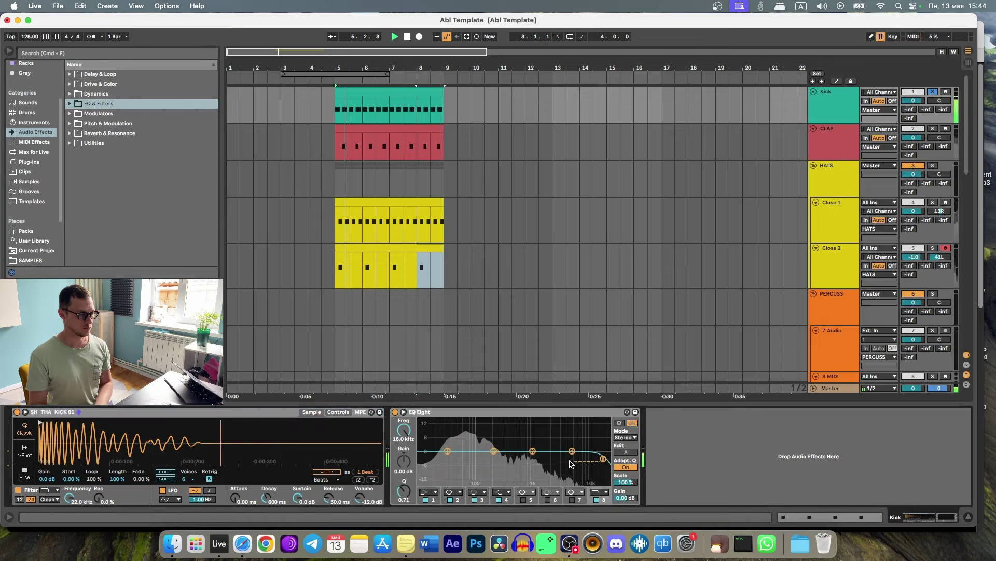
left_click_drag(604, 458, 574, 461)
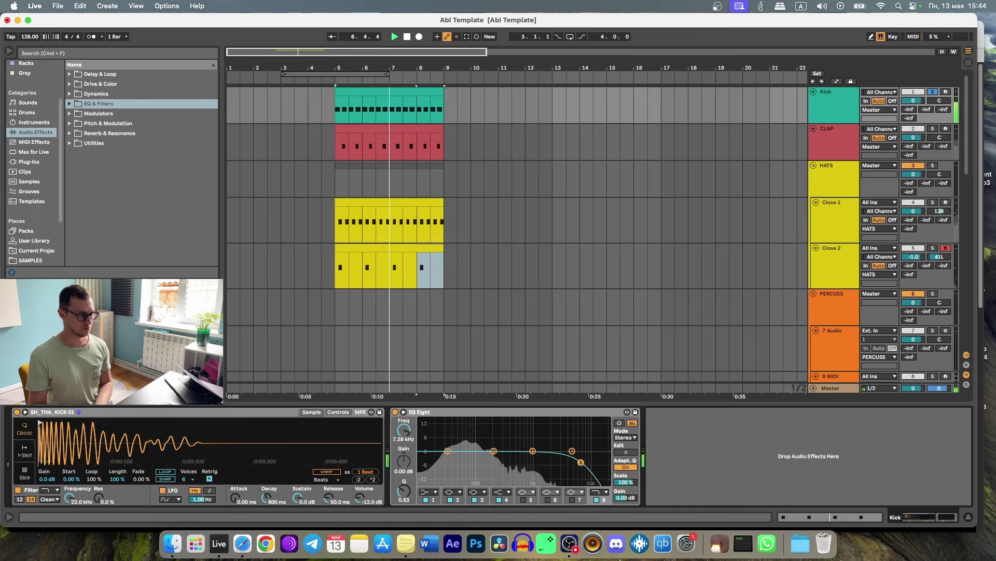
Disable bands 4, 1 and 3 in the Kick's EQ Eight
left_click(500, 499)
left_click(426, 499)
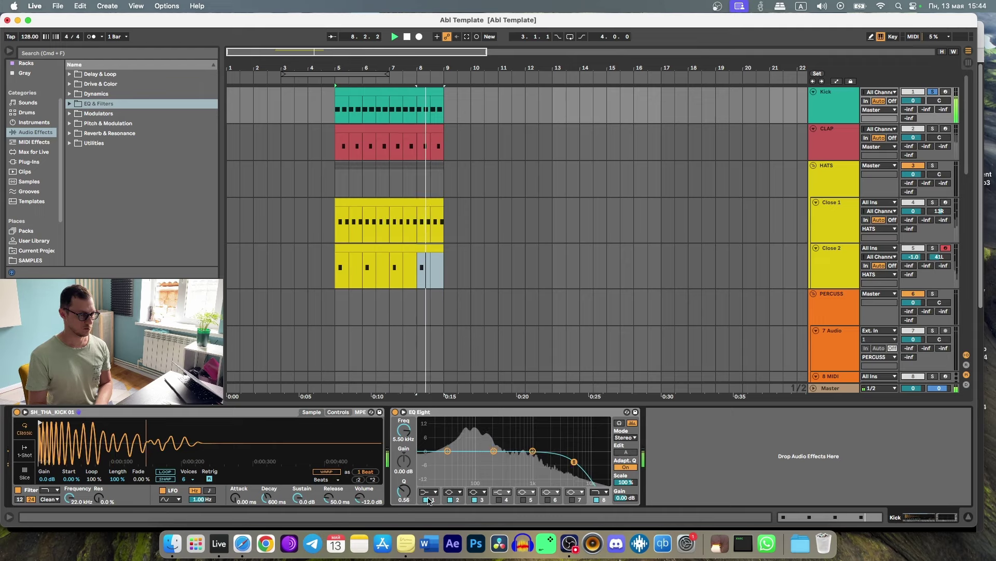
left_click(475, 500)
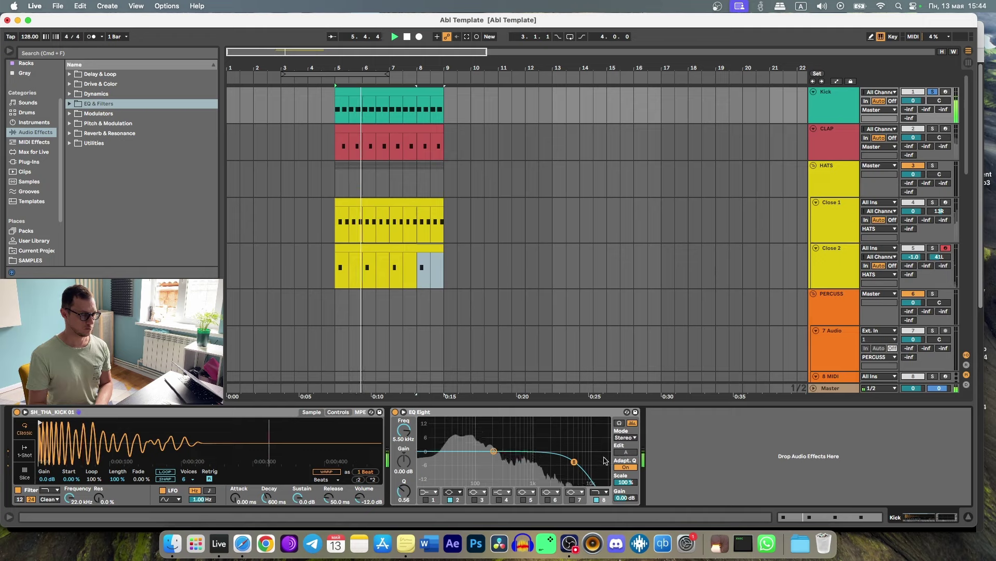
Switch the Kick's EQ Eight to M/S mode and roll off the high frequencies on the side channel
left_click(625, 438)
left_click(629, 460)
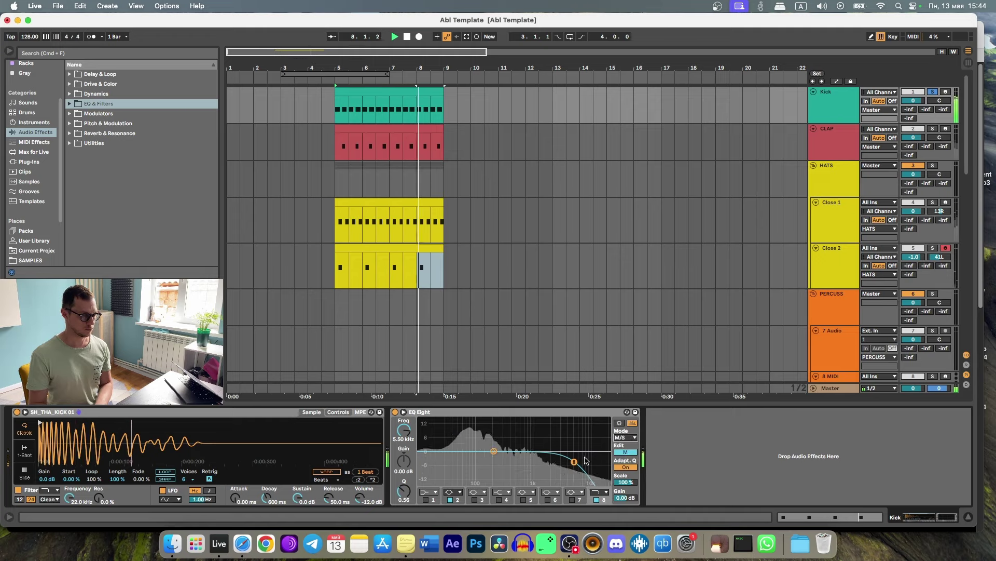
left_click(626, 452)
double_click(587, 465)
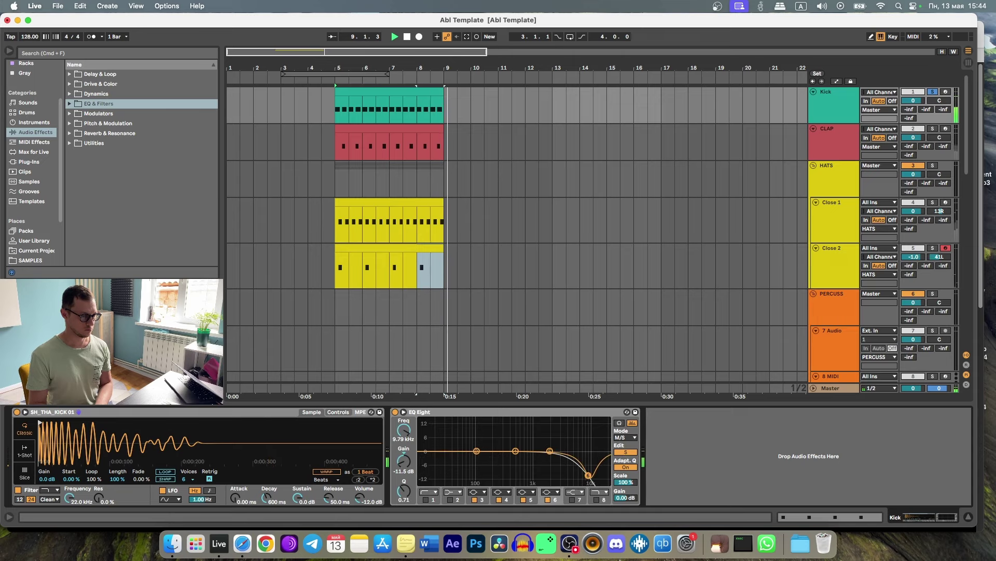
left_click_drag(602, 459, 570, 460)
Cut the mid channel by 2.85 dB at 230 Hz with band 2 and unsolo the Kick track
left_click(626, 452)
left_click_drag(496, 457, 497, 458)
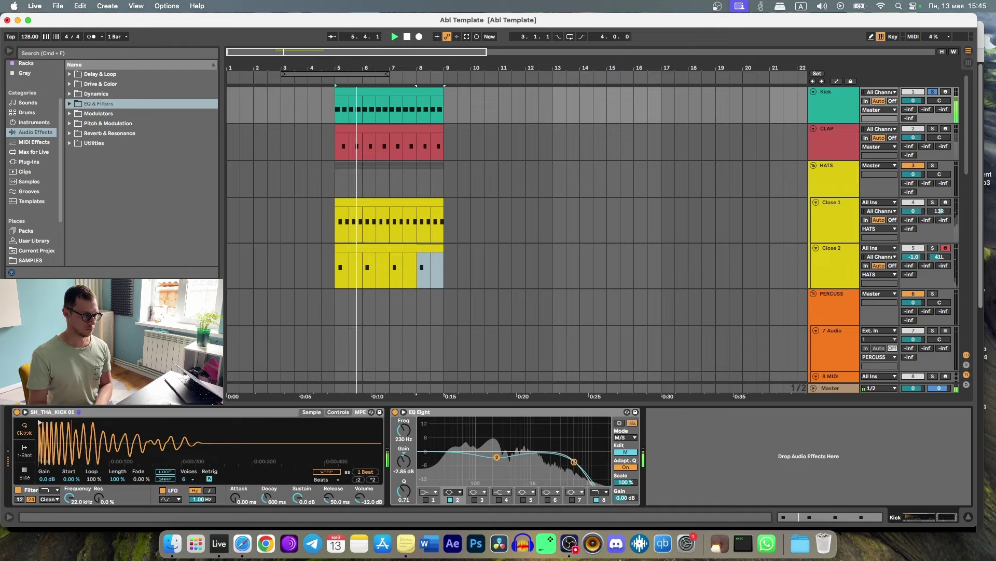
left_click(933, 91)
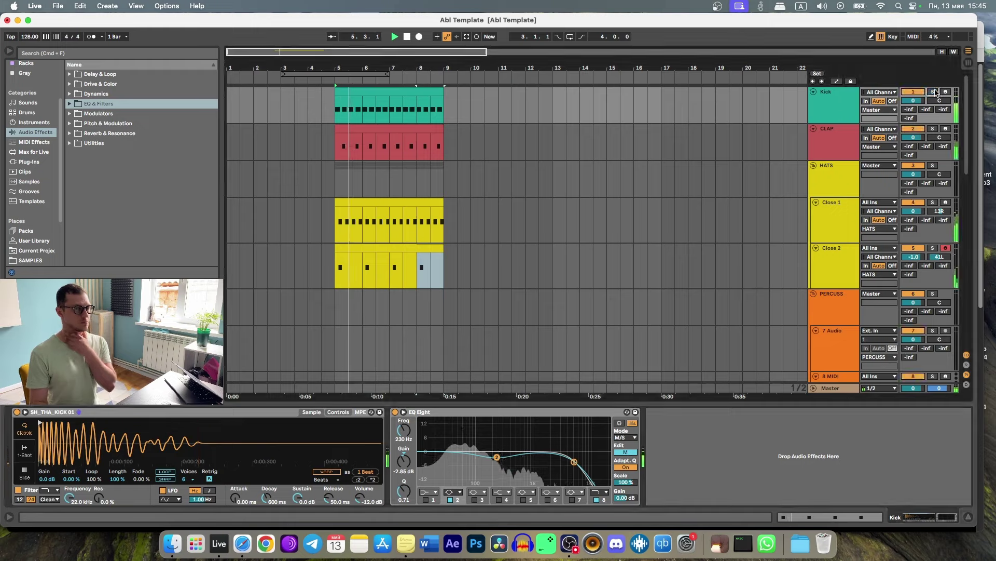
Set the Close 2 track's volume to -2.4 dB and its pan to 24L during playback, and stop the playback
scroll(481, 182, "up", 2)
scroll(481, 182, "down", 1)
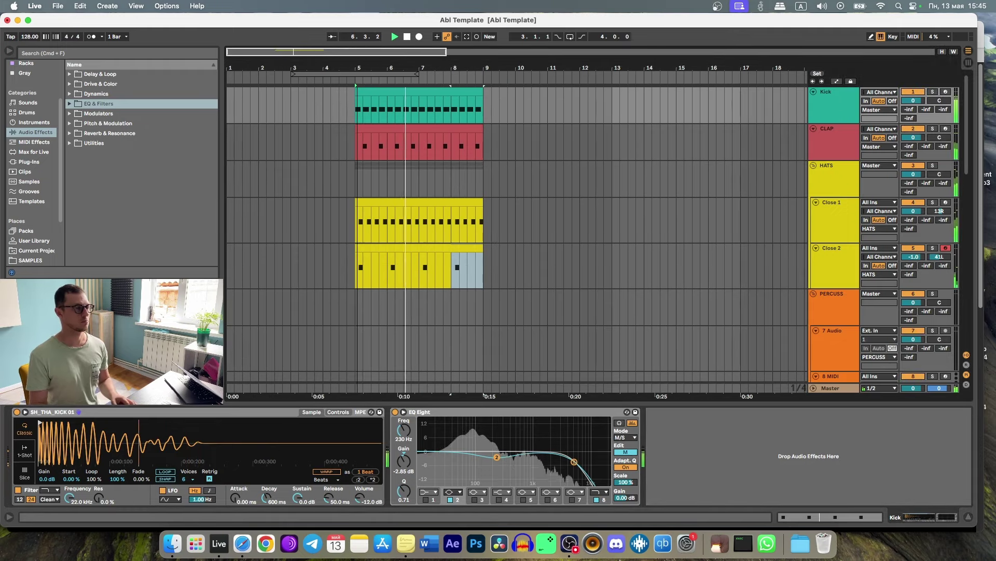
scroll(481, 182, "down", 1)
left_click_drag(914, 256, 932, 255)
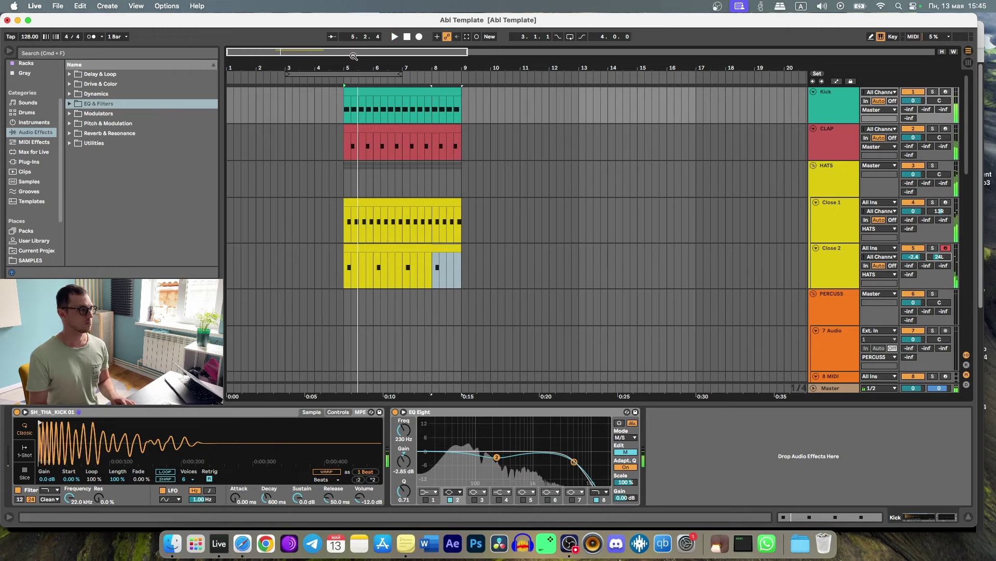
key("space")
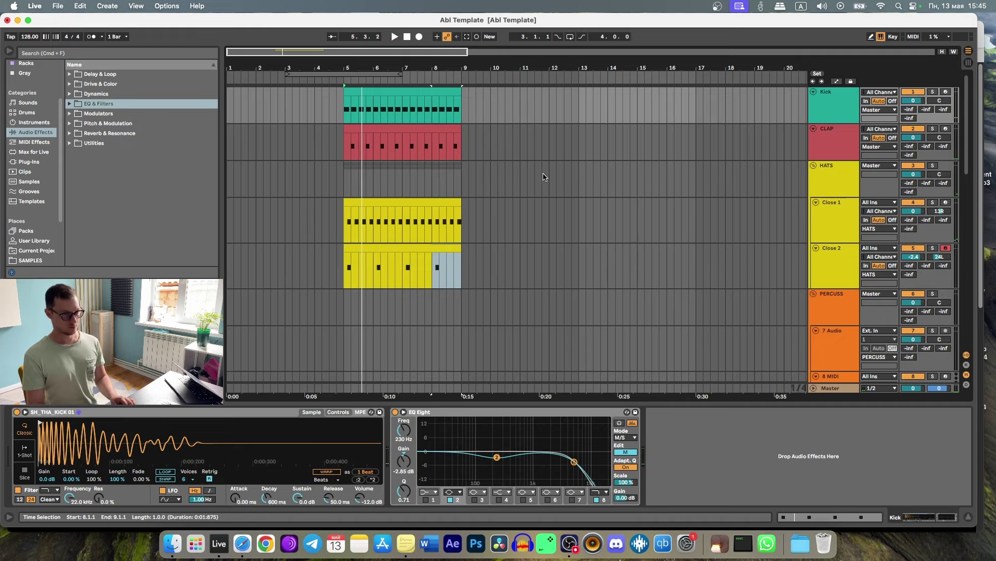
Select the 10 Operator track in the BASS group and arm it for recording
scroll(748, 227, "down", 6)
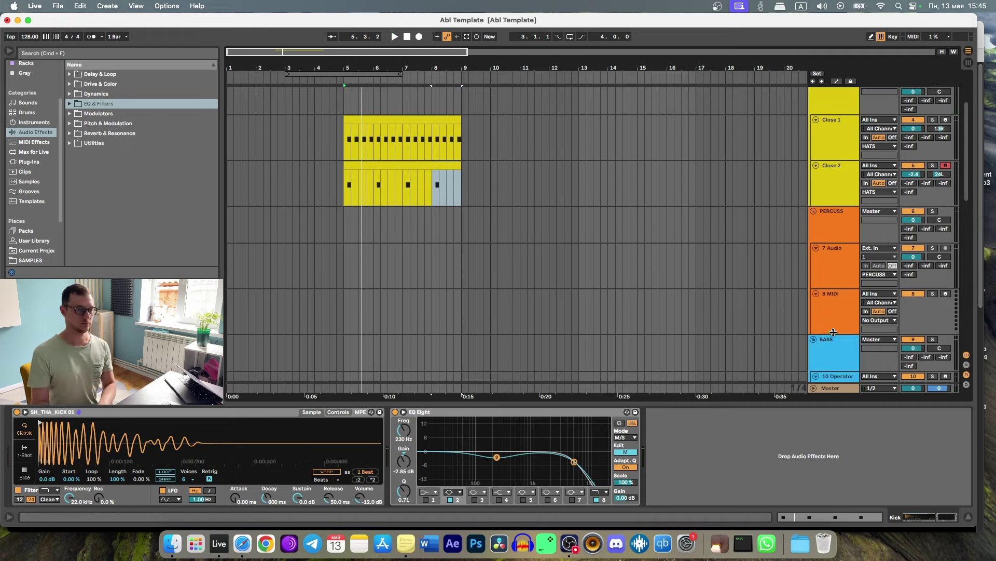
left_click(836, 270)
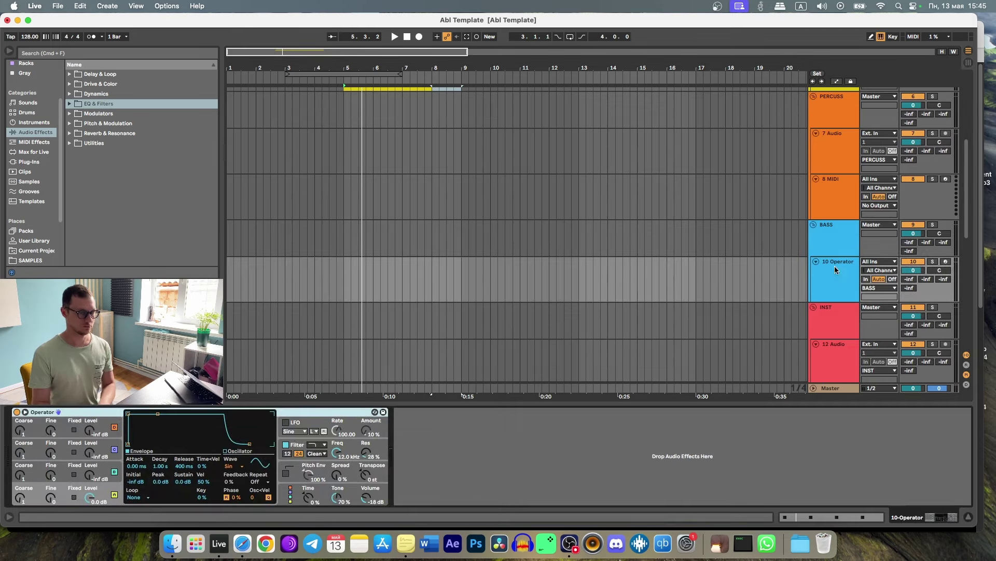
left_click(944, 262)
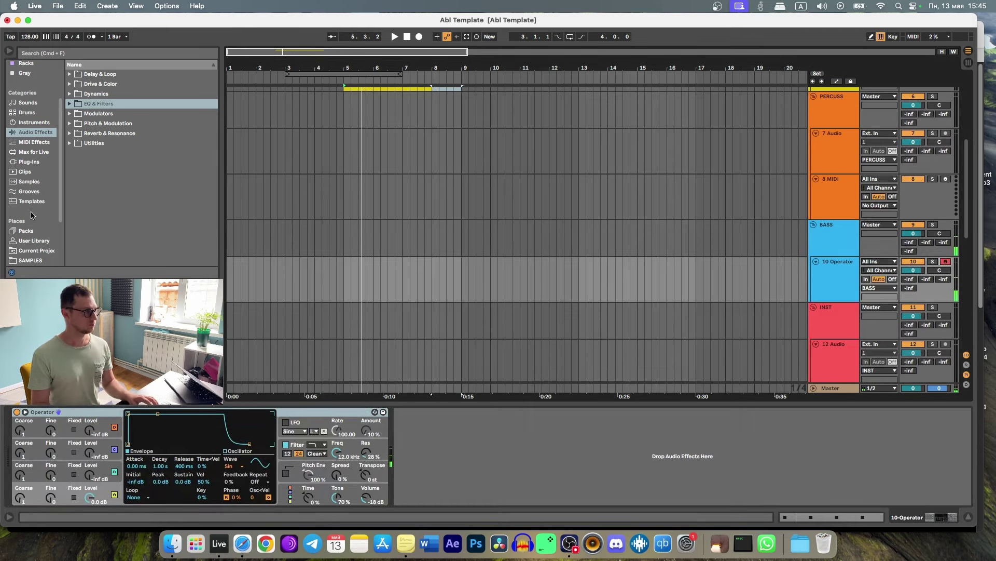
Find u-he's Repro-1 among the AUv2 plug-ins and load it on the bass track in place of Operator
left_click(27, 162)
key("Right")
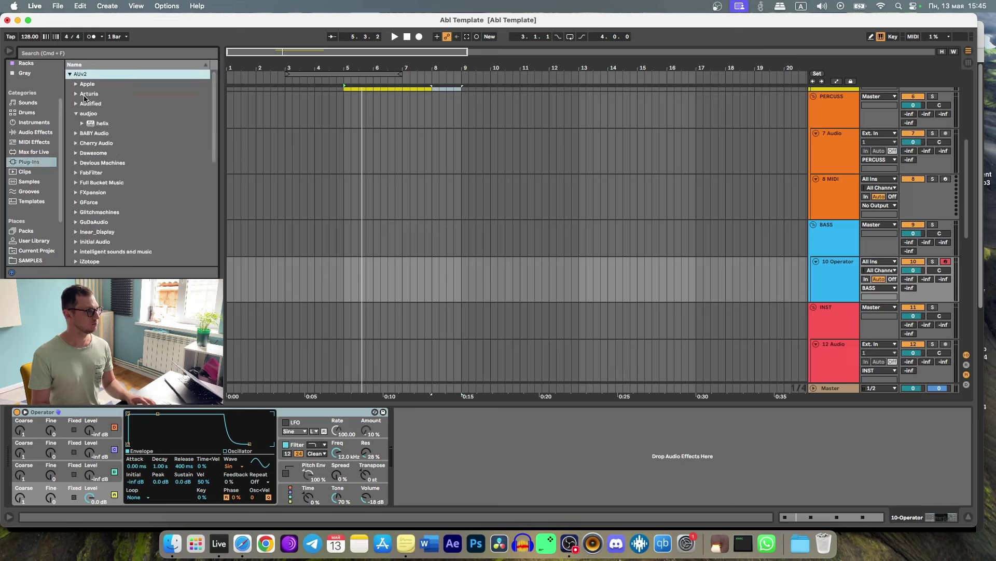
left_click(89, 114)
scroll(104, 176, "down", 5)
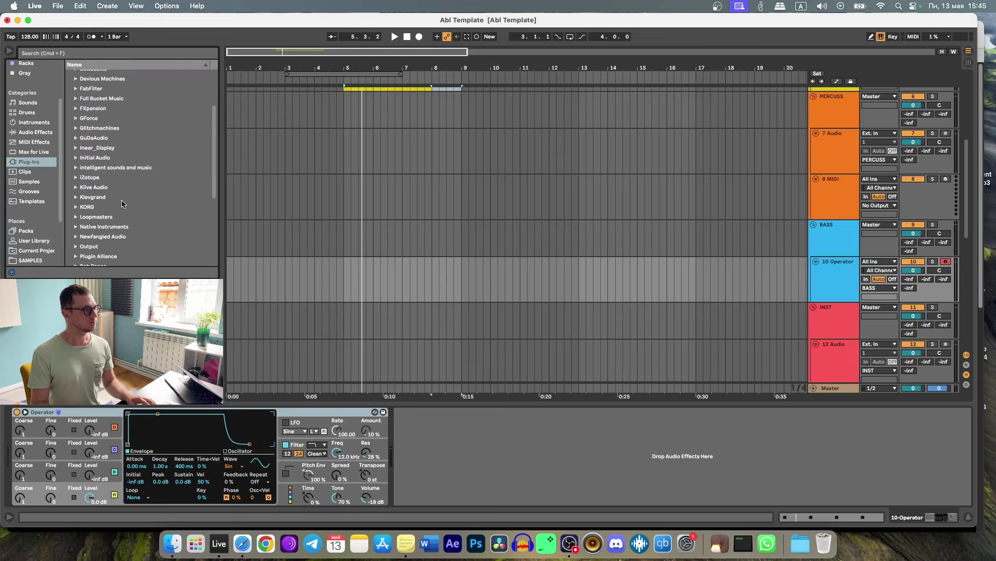
scroll(109, 218, "down", 4)
left_click(77, 237)
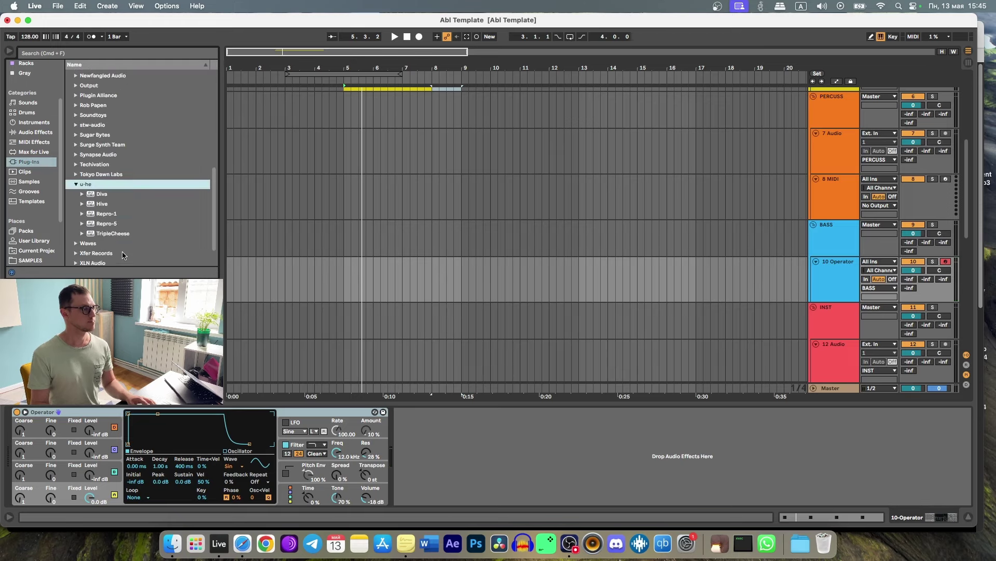
left_click_drag(107, 215, 72, 418)
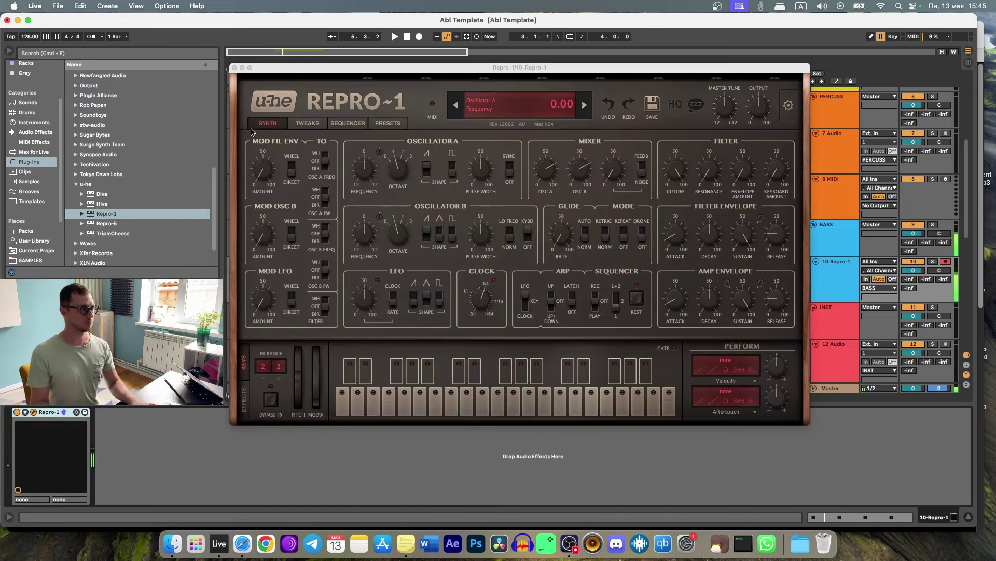
Open Repro-1's 01 Basses preset folder and audition ARK and CK presets from ARK Bowl Bender to CK First Bass
left_click(386, 122)
left_click(298, 182)
left_click(419, 165)
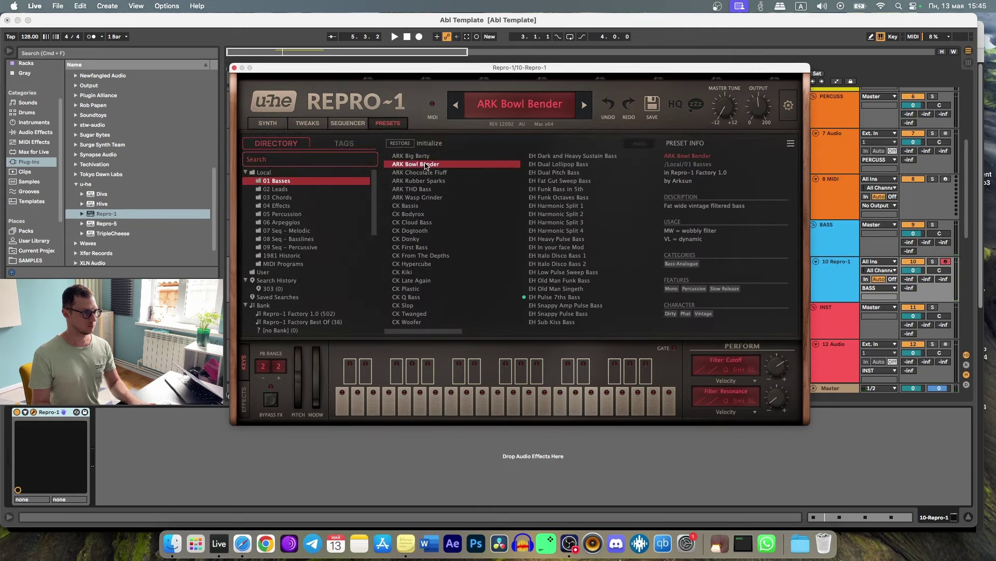
left_click(418, 172)
left_click(418, 197)
left_click(420, 213)
left_click(429, 223)
left_click(426, 231)
left_click(424, 238)
left_click(422, 248)
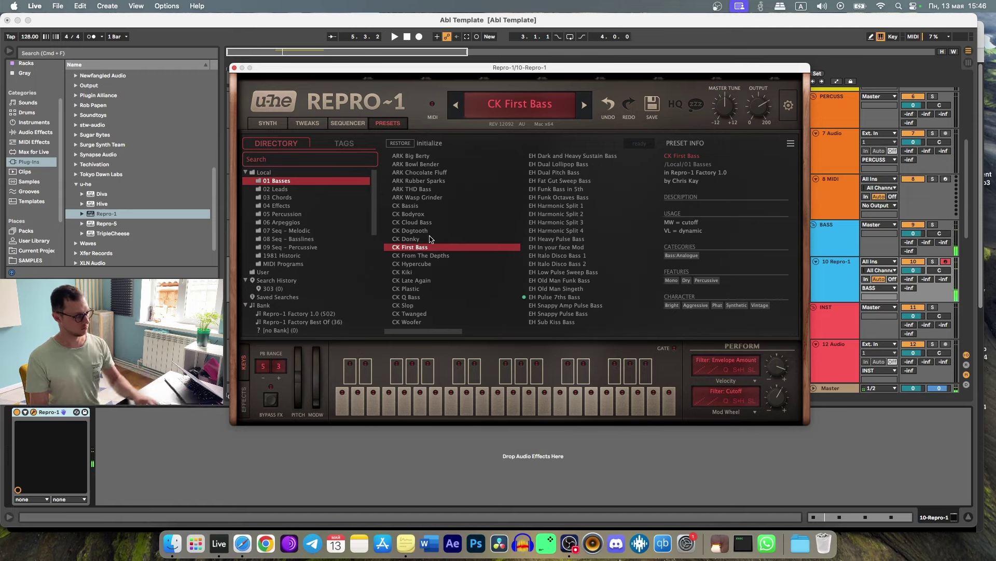
Audition the remaining CK bass presets from CK From The Depths to CK Woofer
left_click(425, 264)
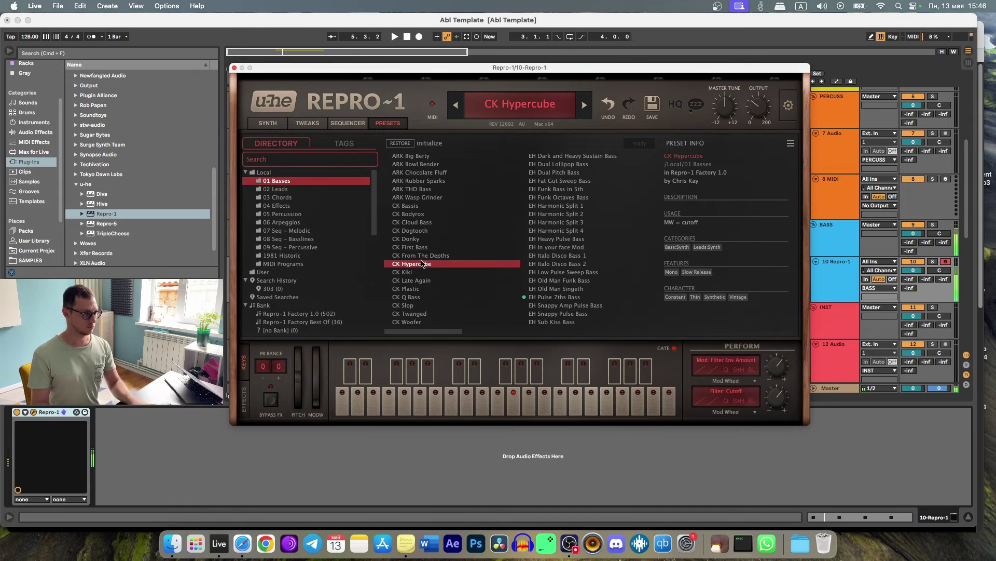
left_click(430, 256)
left_click(426, 280)
left_click(428, 288)
left_click(429, 297)
left_click(430, 306)
left_click(444, 314)
left_click(439, 323)
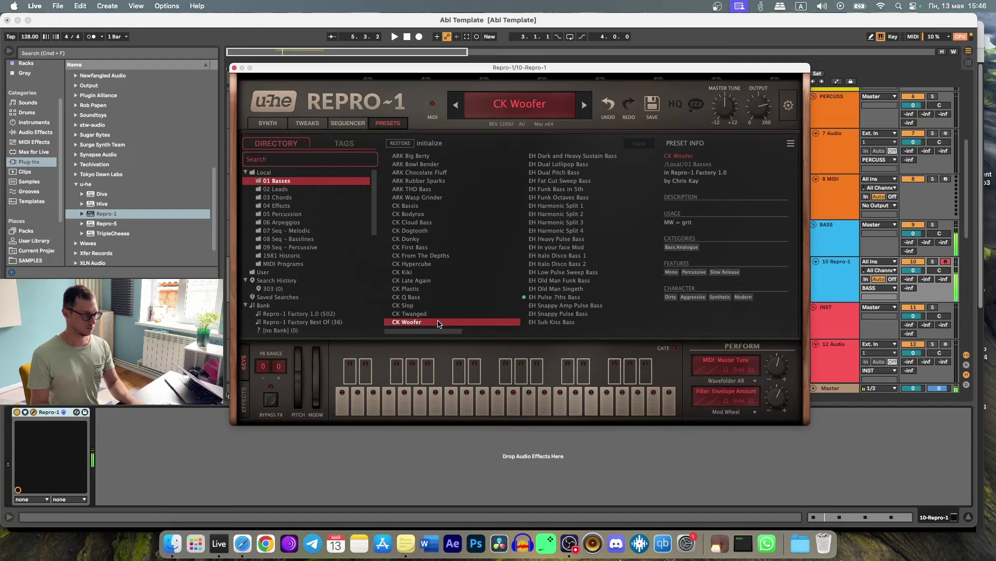
Audition the EH bass presets from EH Dark and Heavy Sustain Bass to EH Harmonic Split 3
left_click(573, 164)
left_click(573, 173)
left_click(579, 155)
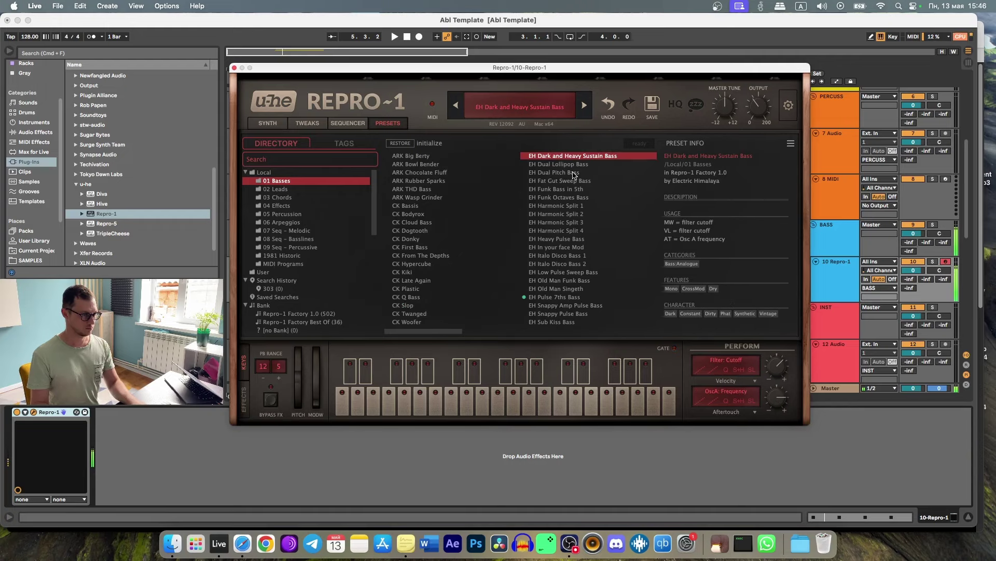
left_click(572, 181)
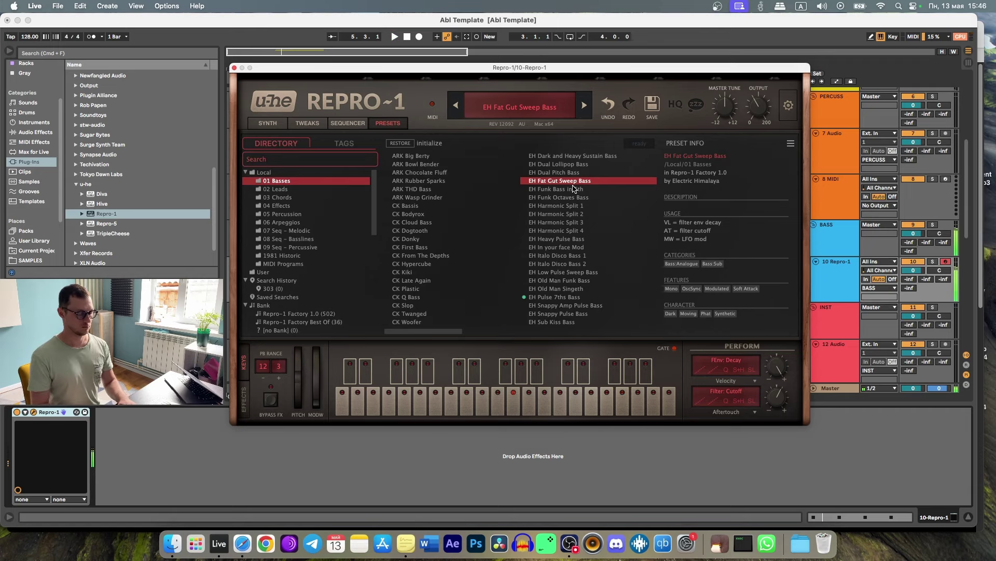
key("Down")
key("Down")
key("Down")
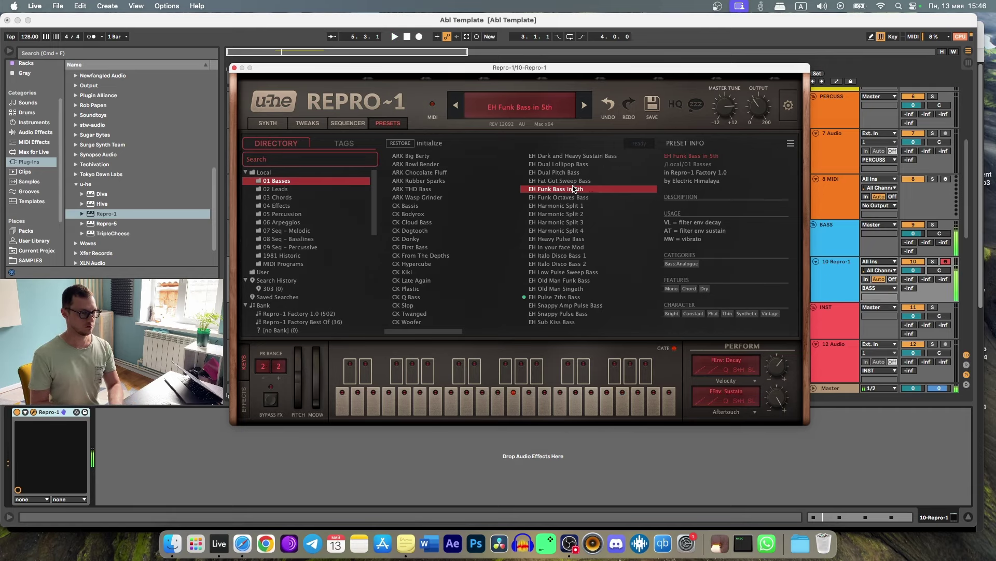
key("Down")
key("Down")
key("Down")
key("Down")
key("Down")
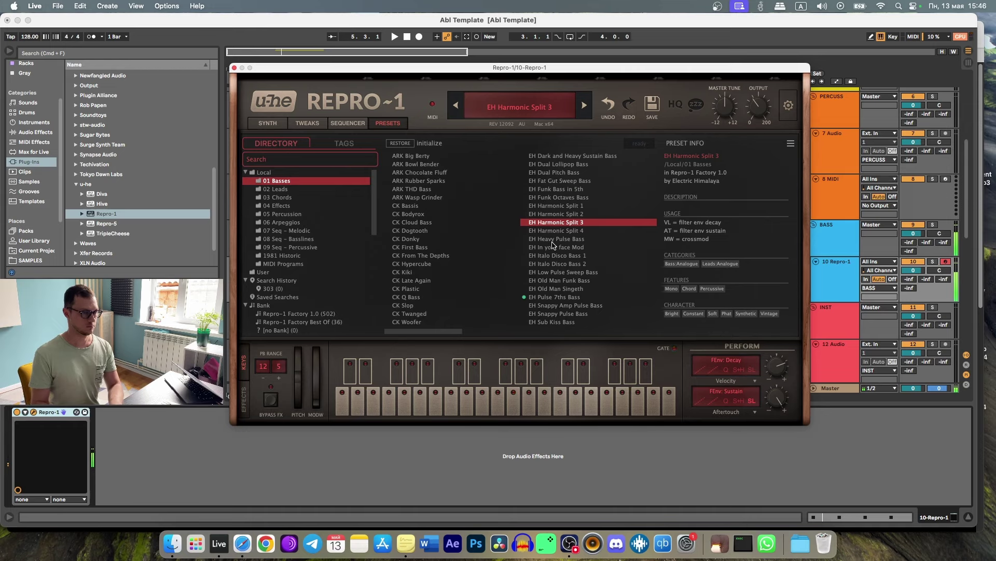
Compare the two EH Italo Disco Bass presets and load EH Italo Disco Bass 1
left_click(545, 258)
left_click(556, 265)
left_click(564, 257)
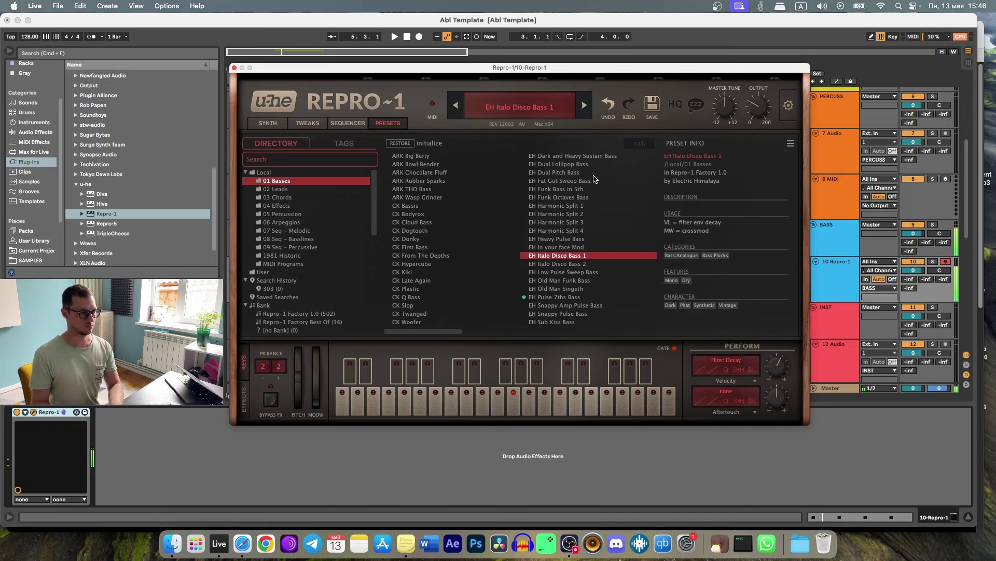
Set Repro-1's filter envelope decay to 46.50, adjust its sustain and play the bass along with the drums
left_click(269, 127)
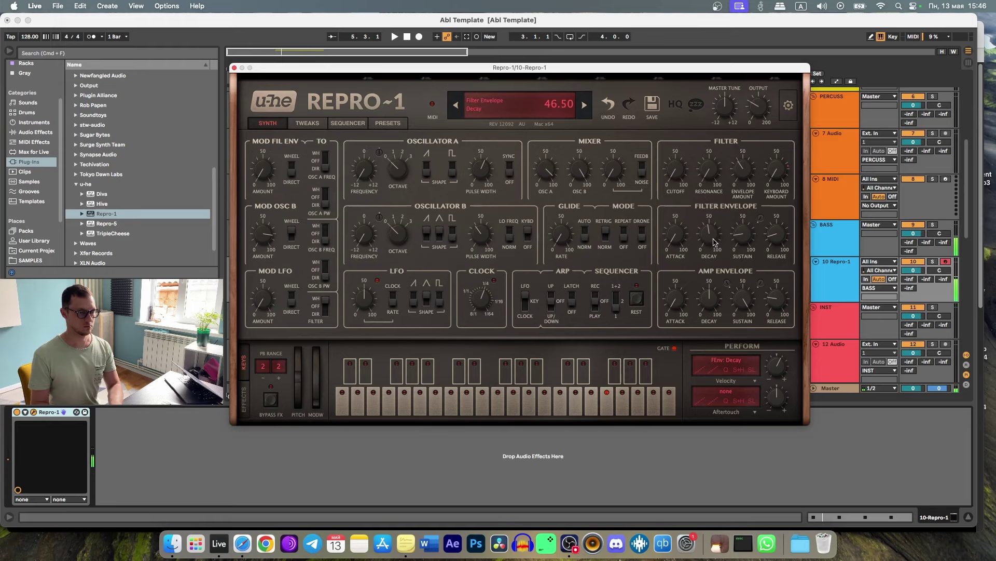
left_click_drag(749, 227, 763, 189)
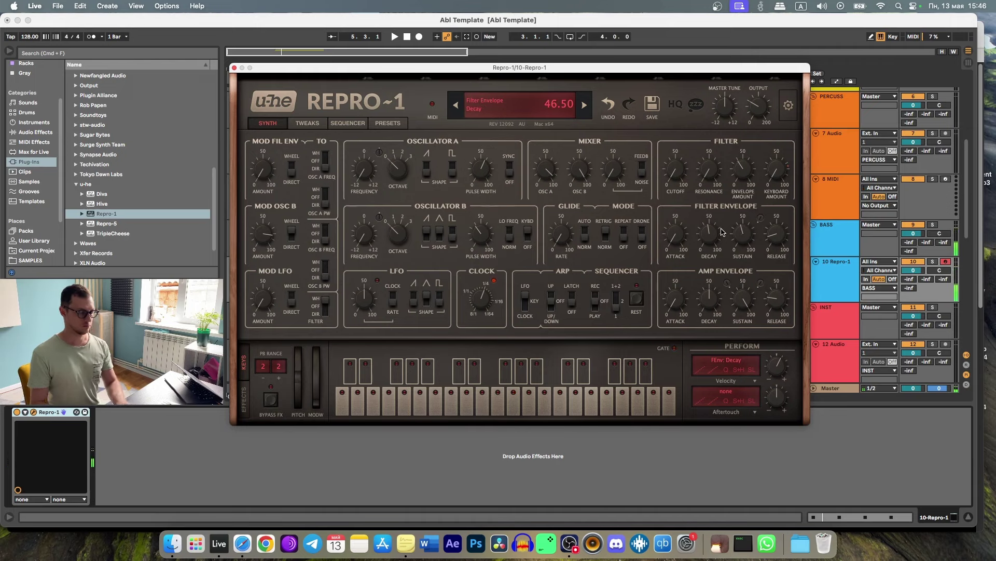
key("space")
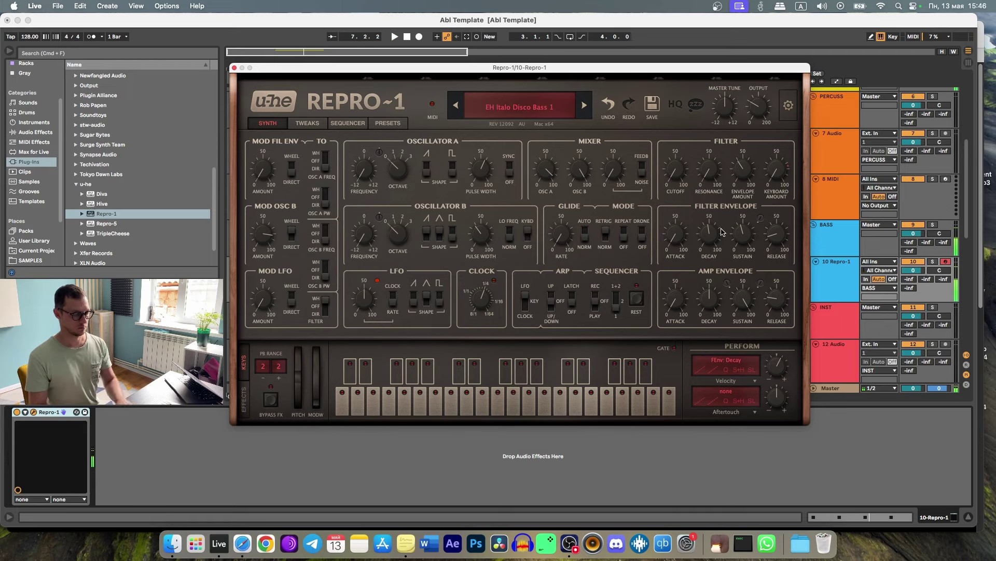
Close the Repro-1 window and record the bass line on its track from bar 5 to almost bar 9
left_click(234, 69)
key("space")
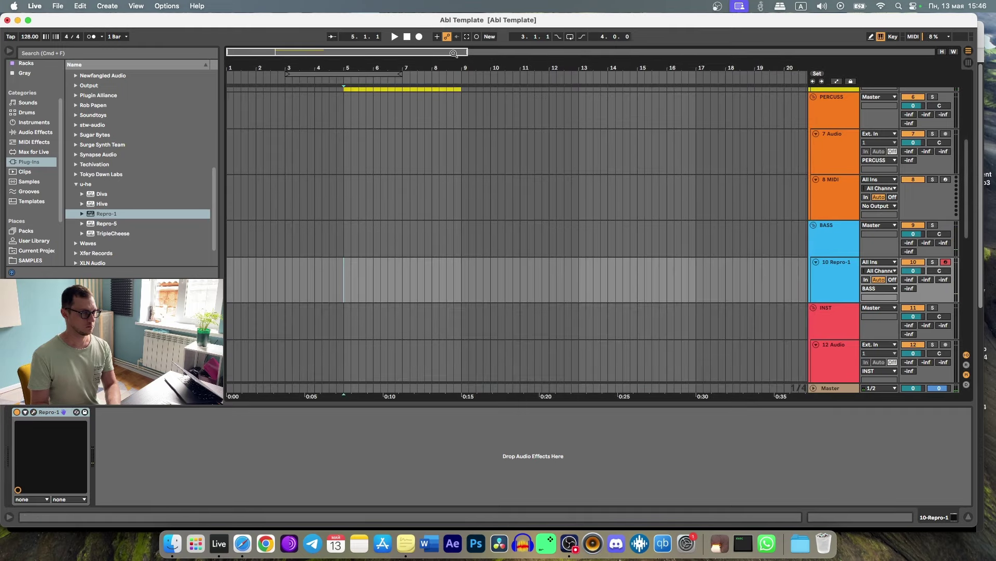
left_click(418, 36)
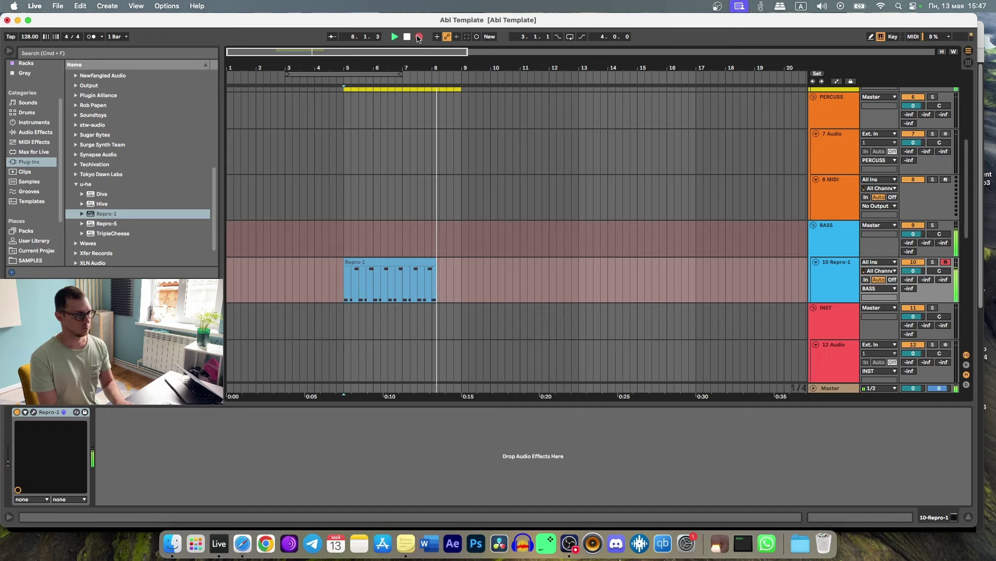
key("space")
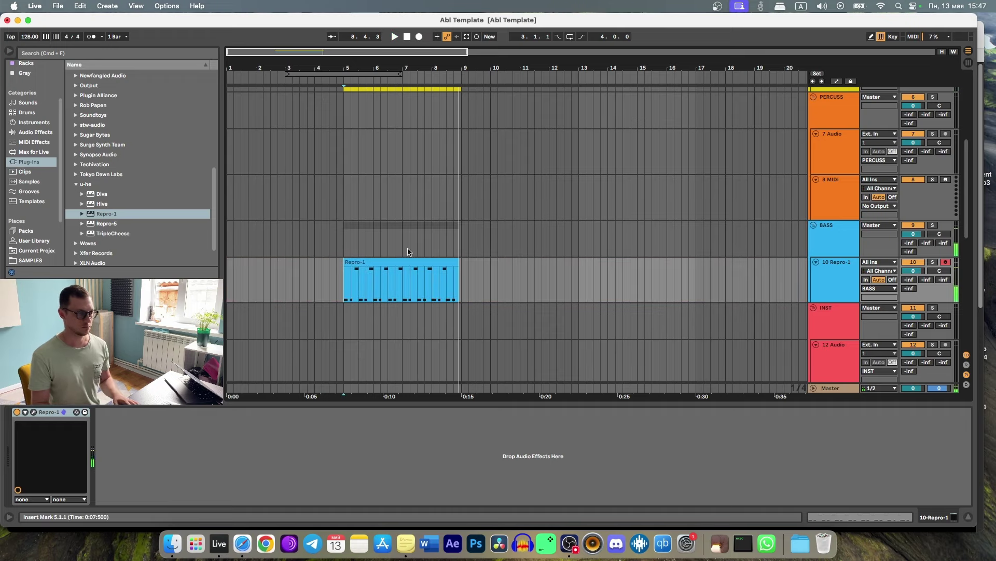
Open the recorded bass clip, lower the first G2 note's velocity to 22 and check the following notes
double_click(409, 263)
key("super+a")
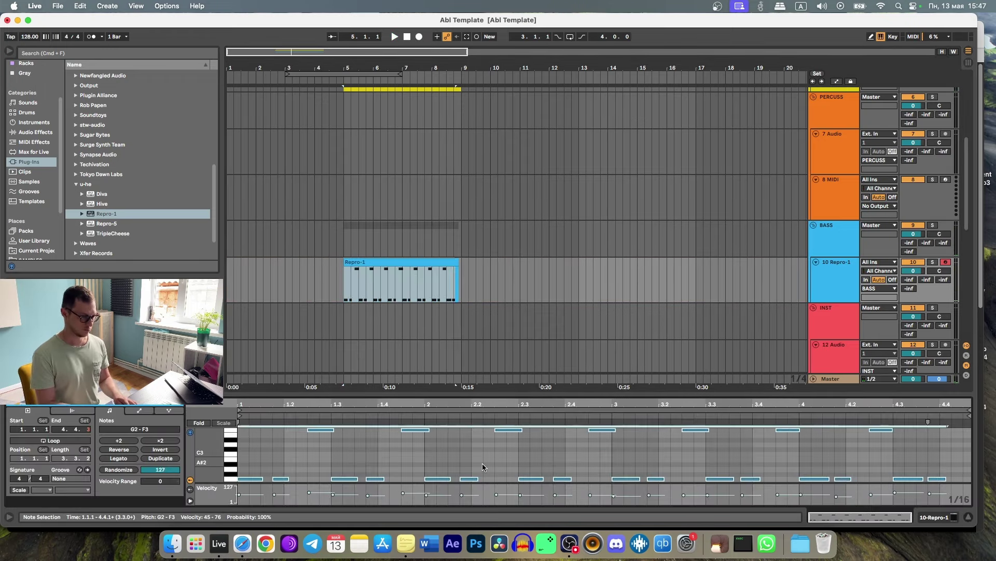
left_click(249, 493)
left_click_drag(250, 493, 250, 499)
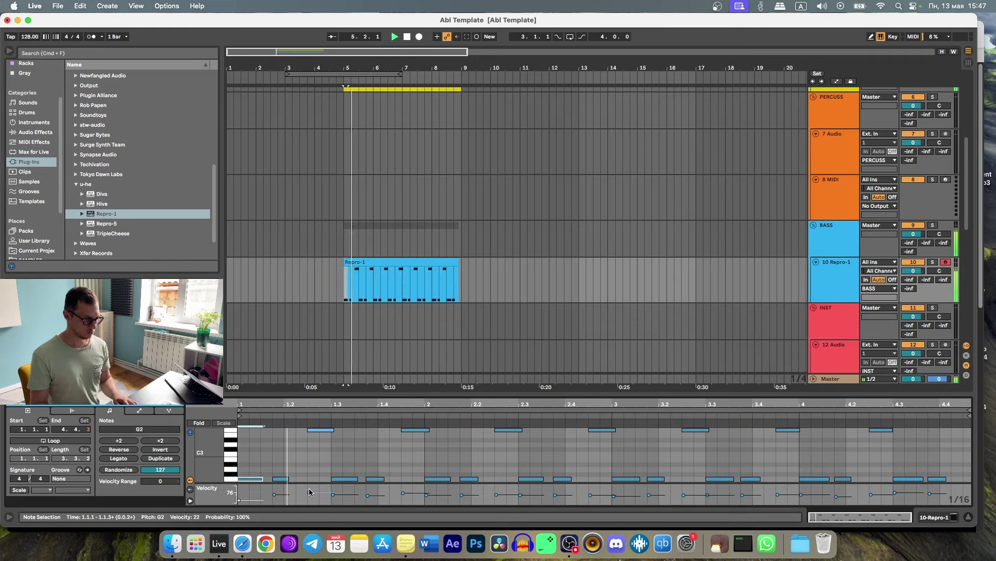
left_click(272, 478)
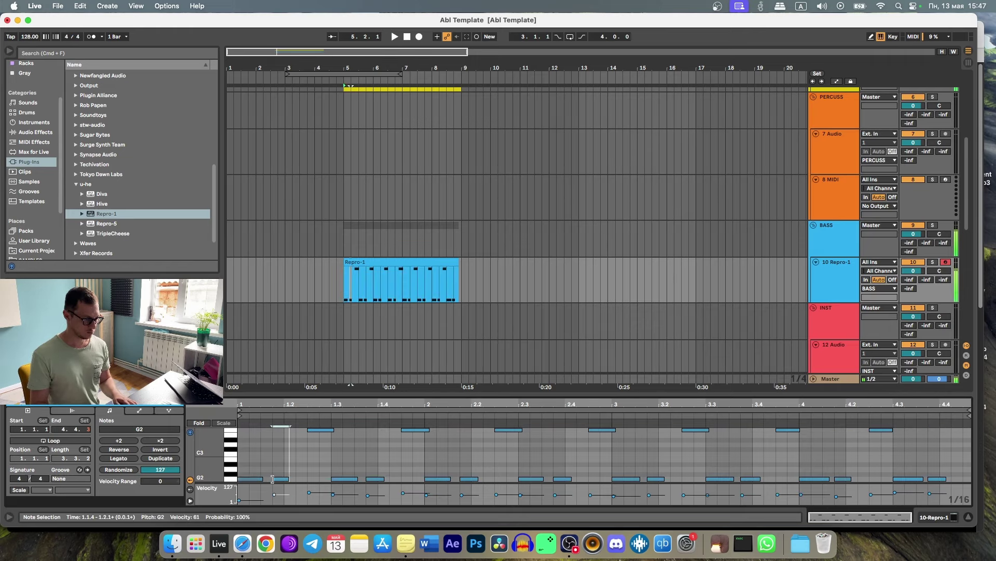
left_click(320, 429)
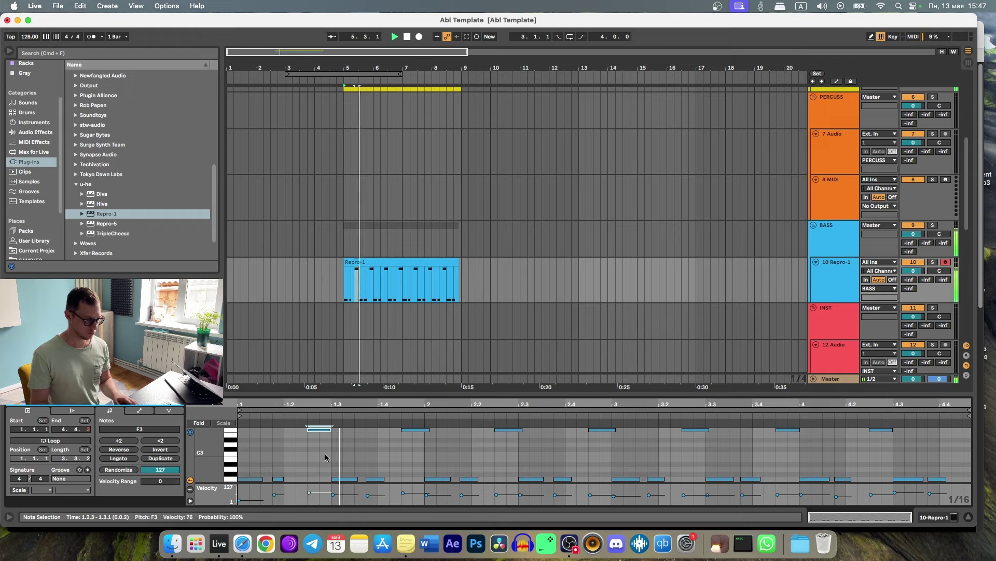
Select the opening three-note bass pattern (two G2 notes and one F3) and duplicate it across the rest of the clip
key("space")
left_click_drag(327, 427, 238, 480)
key("Right")
key("Right")
key("Right")
key("Right")
key("Right")
key("Right")
key("Right")
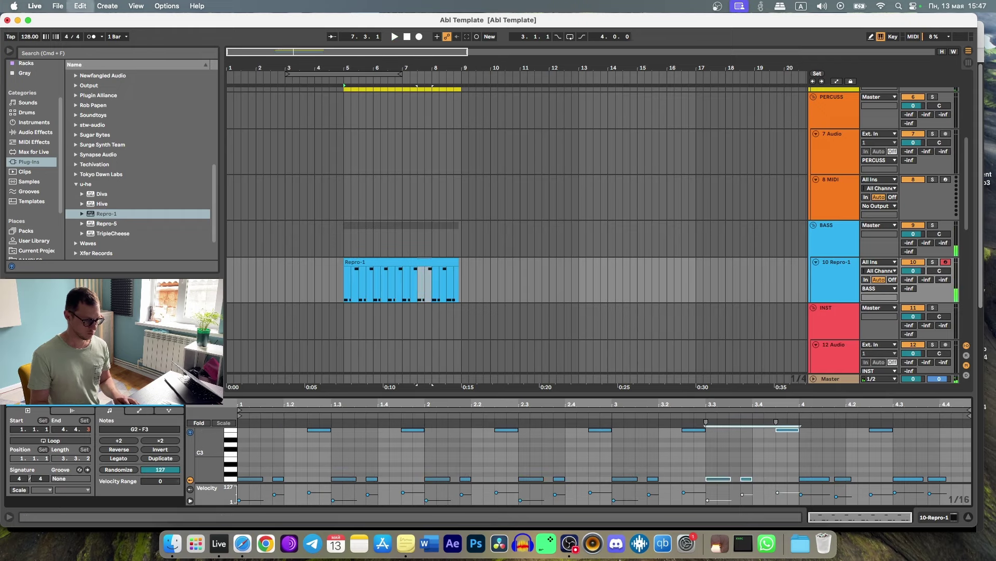
left_click(445, 444)
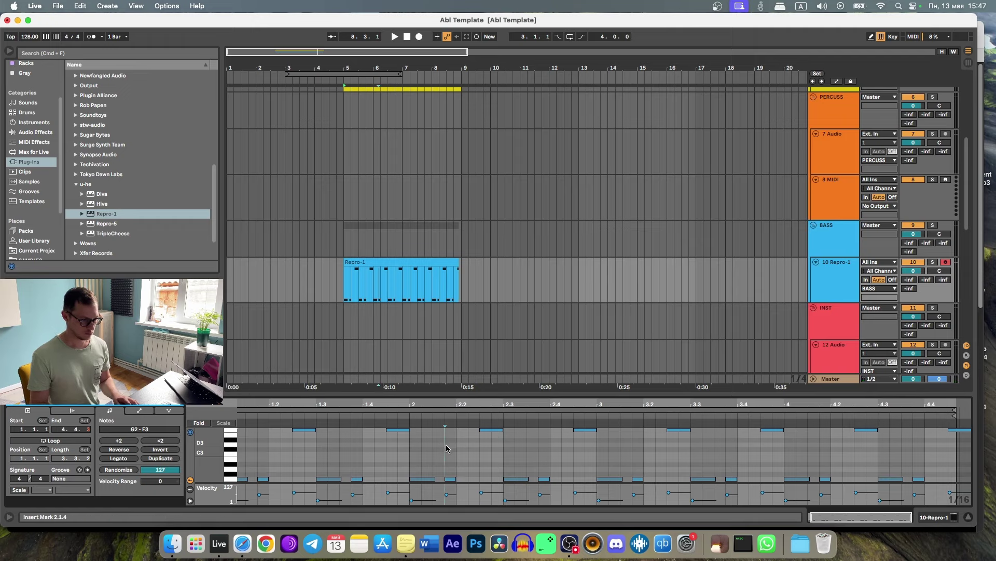
Extend the bass clip to the start of bar 9 and rename its track Line
left_click_drag(460, 264, 462, 264)
key("space")
left_click(838, 264)
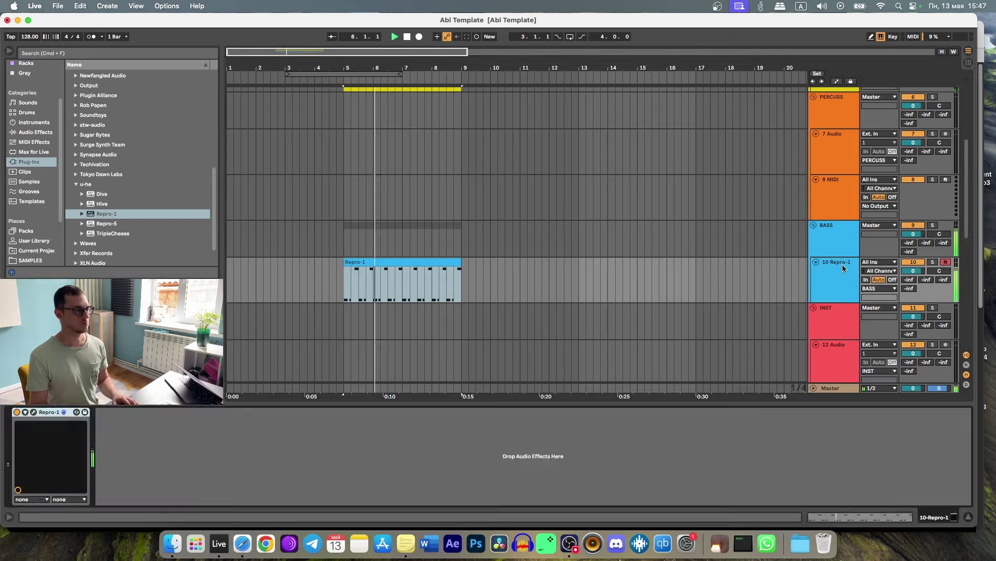
key("cmd+r")
type("Liv")
key("BackSpace")
type("be")
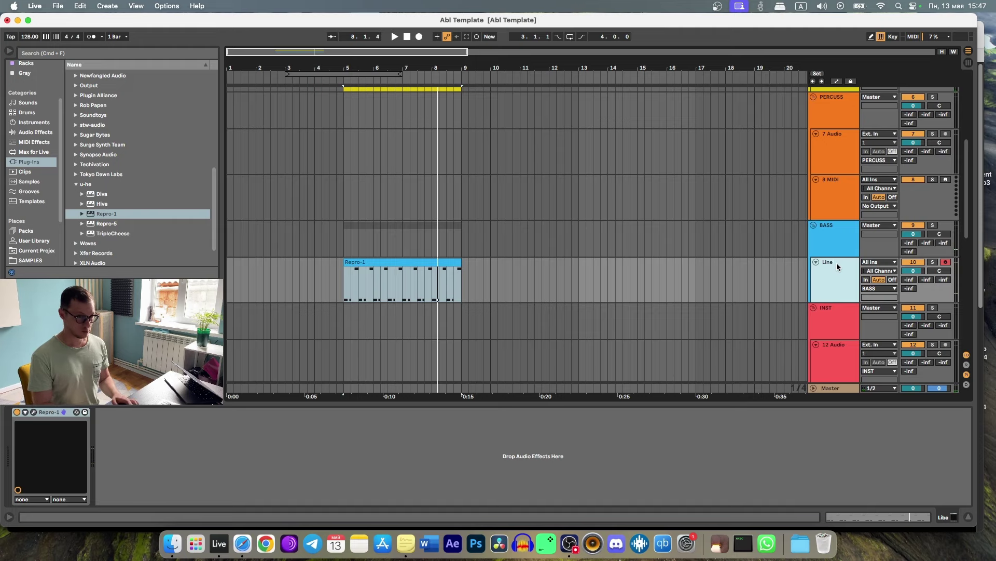
key("space")
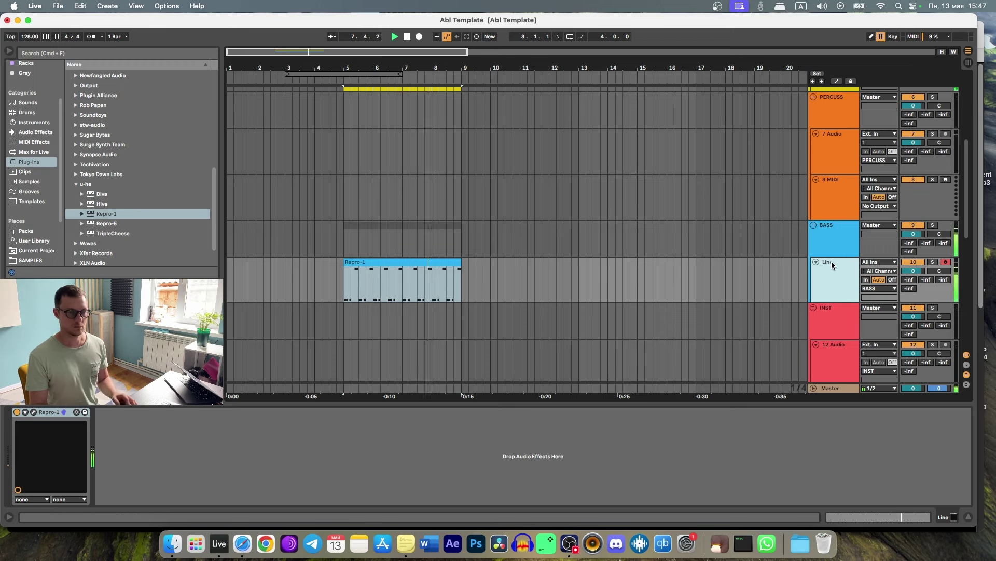
Solo the bass and set Repro-1's filter envelope sustain to 44.50 and envelope amount to 36.00, also raising the amp envelope decay
left_click(933, 261)
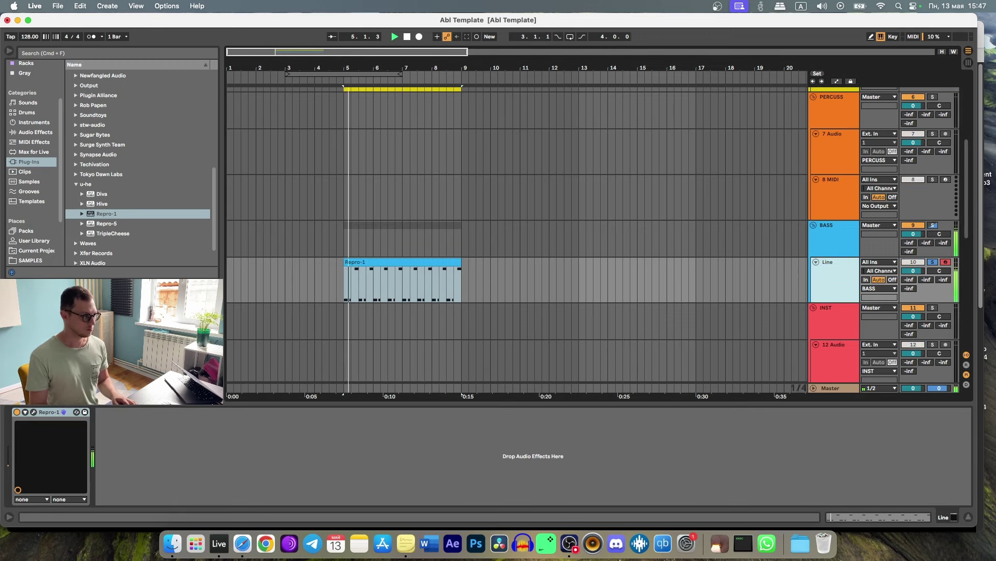
left_click(34, 412)
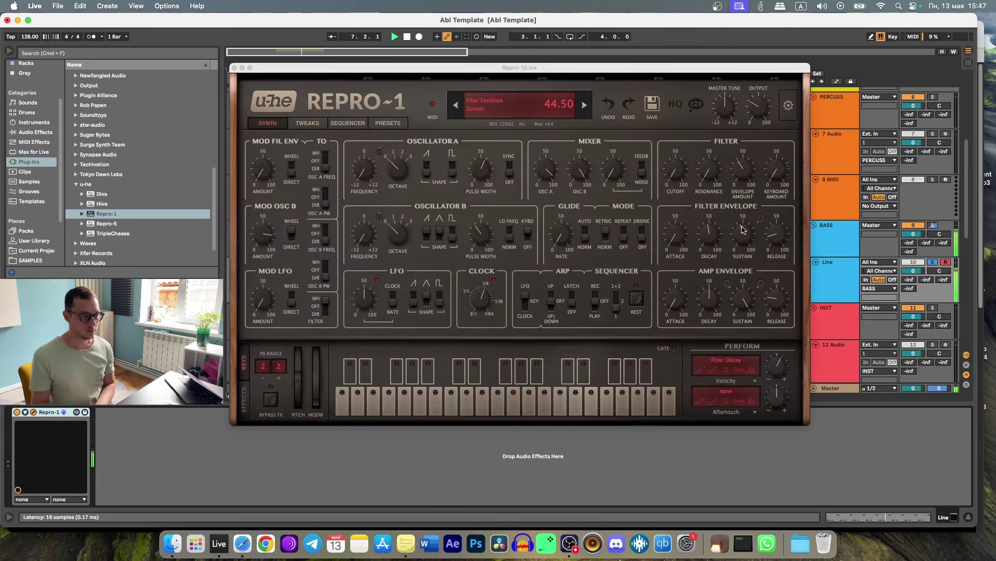
mouse_move(717, 296)
left_mouse_down()
mouse_move(735, 262)
mouse_move(727, 288)
left_mouse_up()
mouse_move(715, 240)
left_mouse_down()
mouse_move(722, 211)
mouse_move(716, 224)
left_mouse_up()
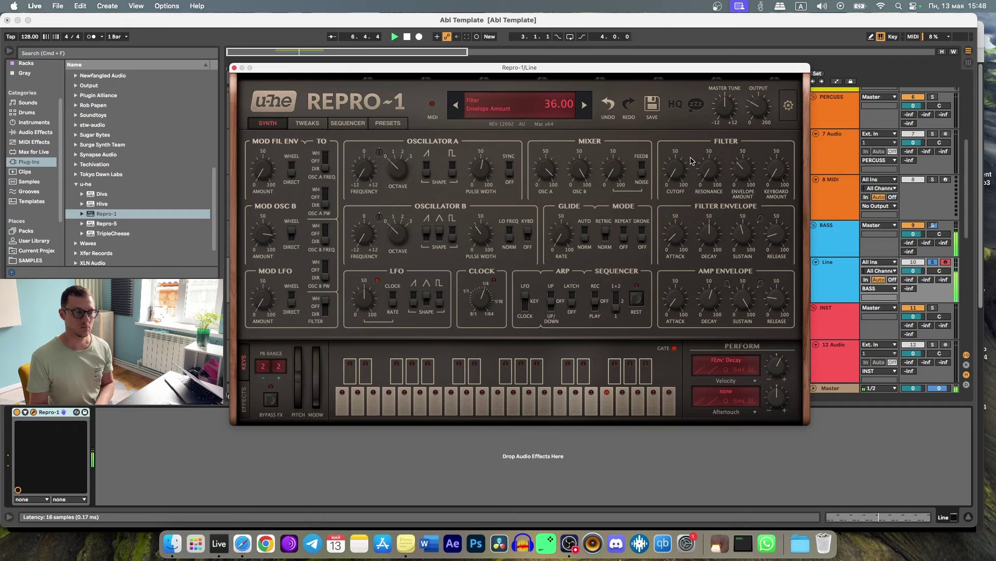
Set Repro-1's output to 87.00 and lower the Line track's volume to -1.7 while playing it with the drums
key("space")
left_click_drag(764, 109, 767, 100)
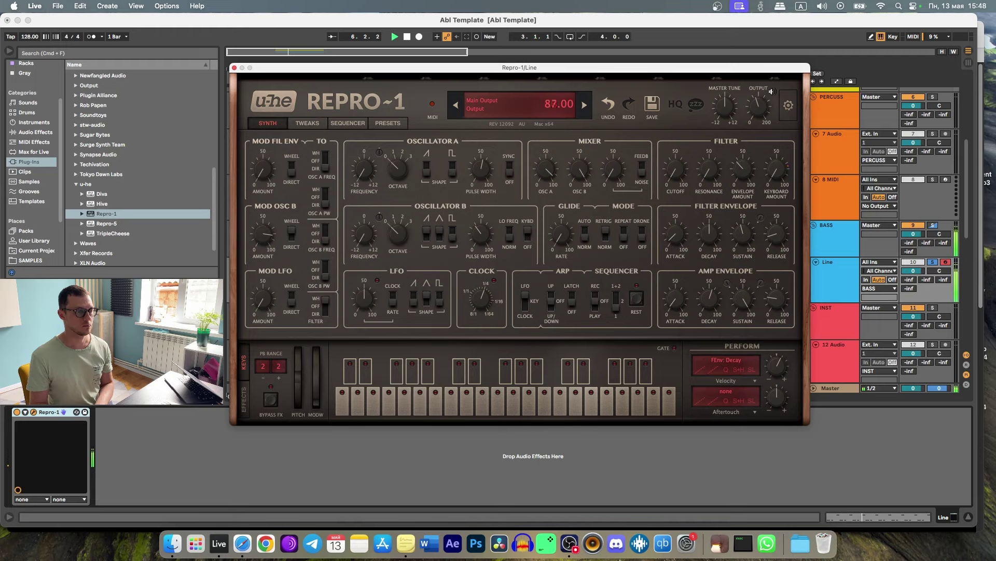
left_click(234, 68)
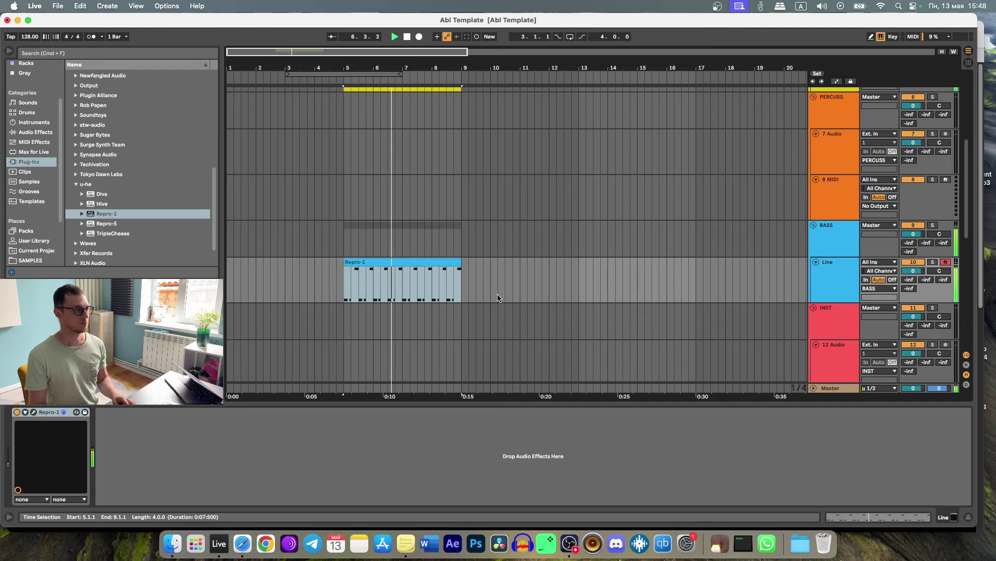
left_click_drag(913, 271, 913, 275)
key("space")
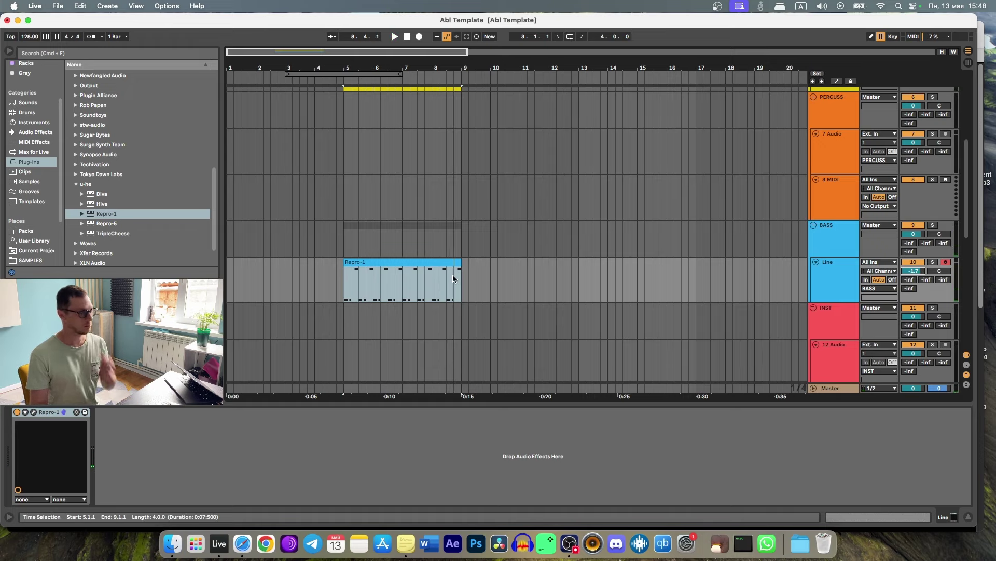
Select the 8 MIDI track in the PERCUSS group and search the SAMPLES folder for "bongo"
scroll(445, 278, "down", 3)
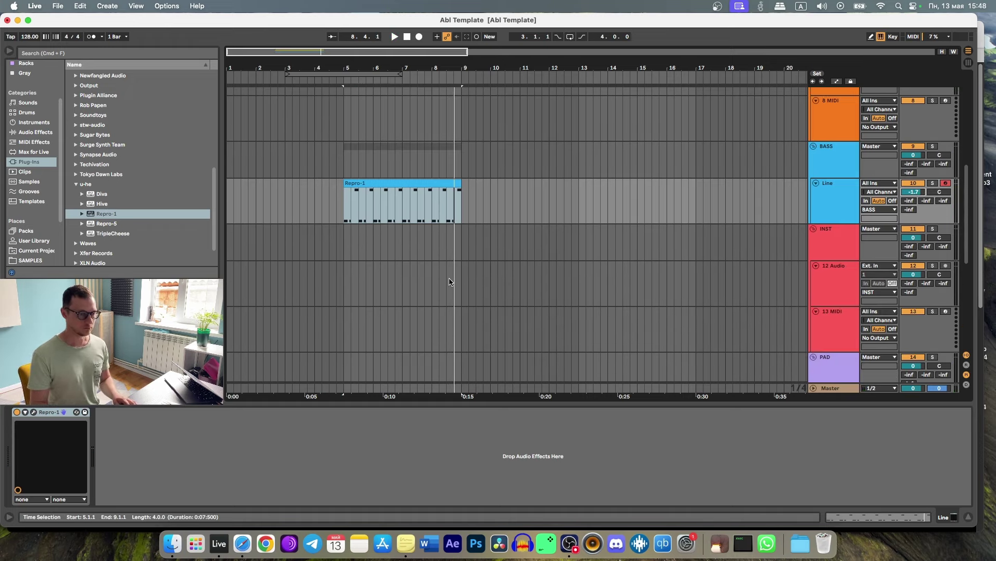
scroll(454, 278, "up", 4)
left_click(834, 218)
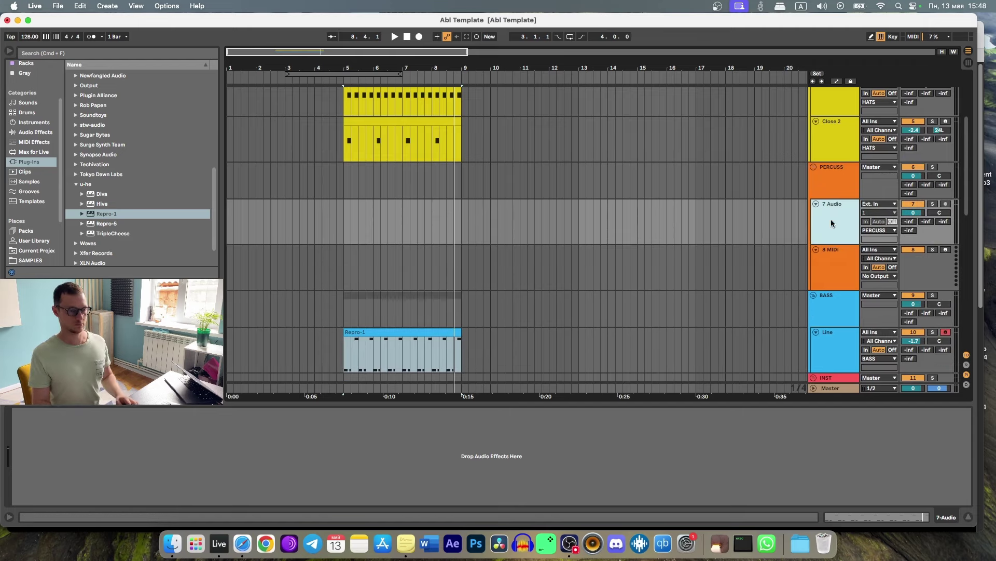
left_click(834, 253)
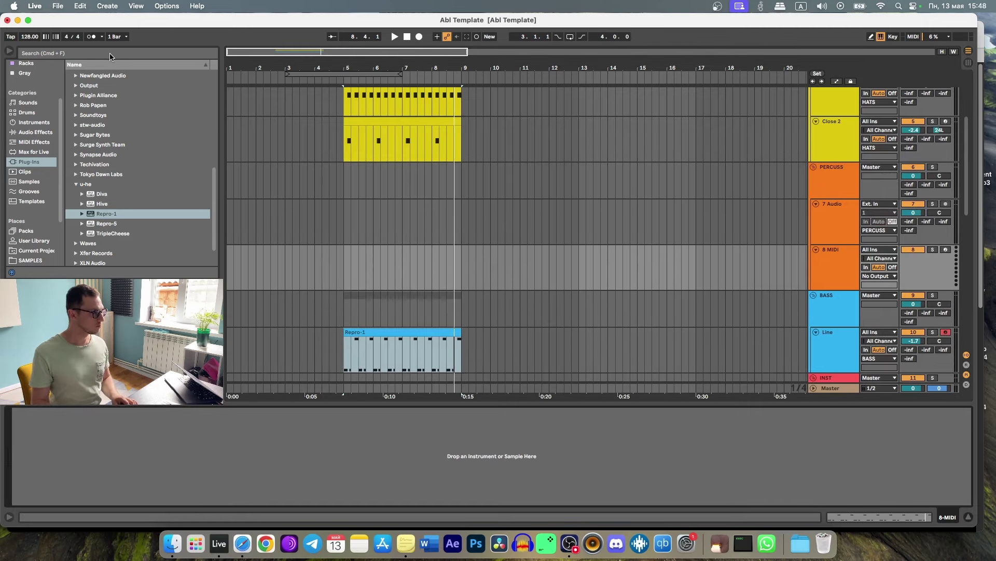
left_click(34, 260)
left_click(95, 53)
type("bongo")
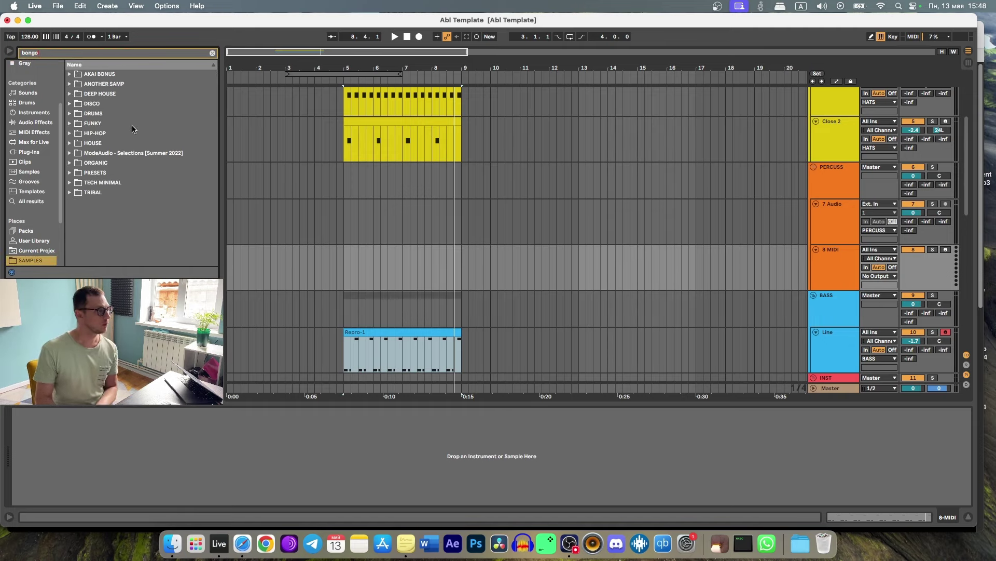
Browse the bongo samples in the DRUMS folder and audition the AirBongos percussion loop in FUNKY
double_click(121, 114)
double_click(132, 154)
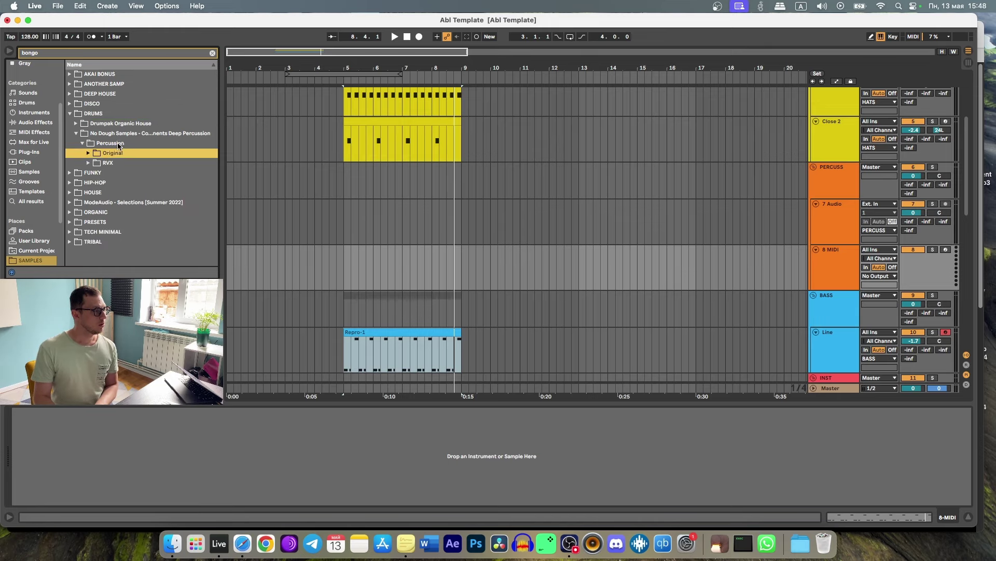
key("Left")
key("Left")
key("Left")
key("Left")
key("Down")
key("Right")
key("Down")
key("Right")
key("Down")
key("Right")
key("Down")
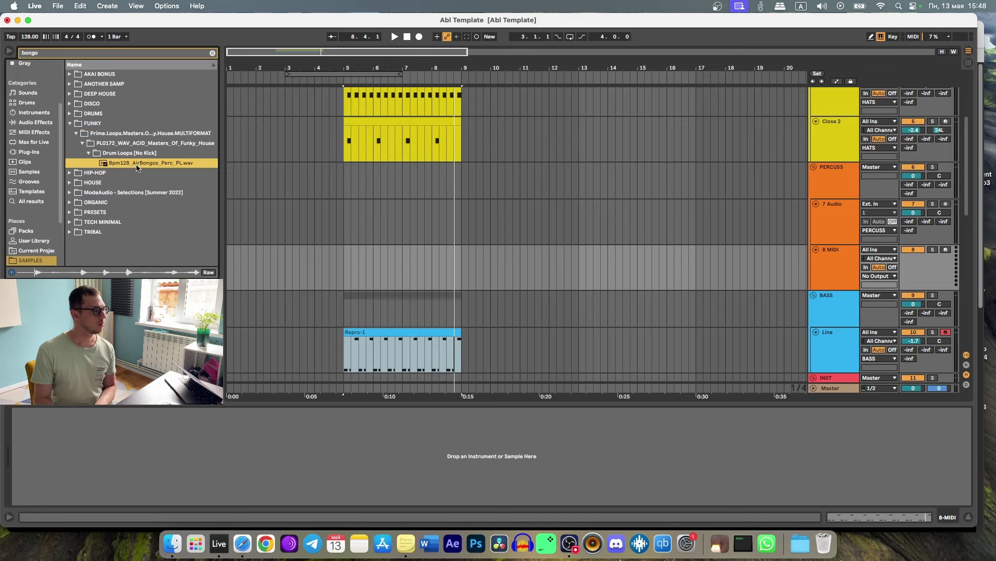
Audition the dry bongo one-shot from the Sample Magic - Jazz Hop pack in the HIP-HOP folder
key("Left")
key("Left")
key("Left")
key("Left")
key("Left")
key("Down")
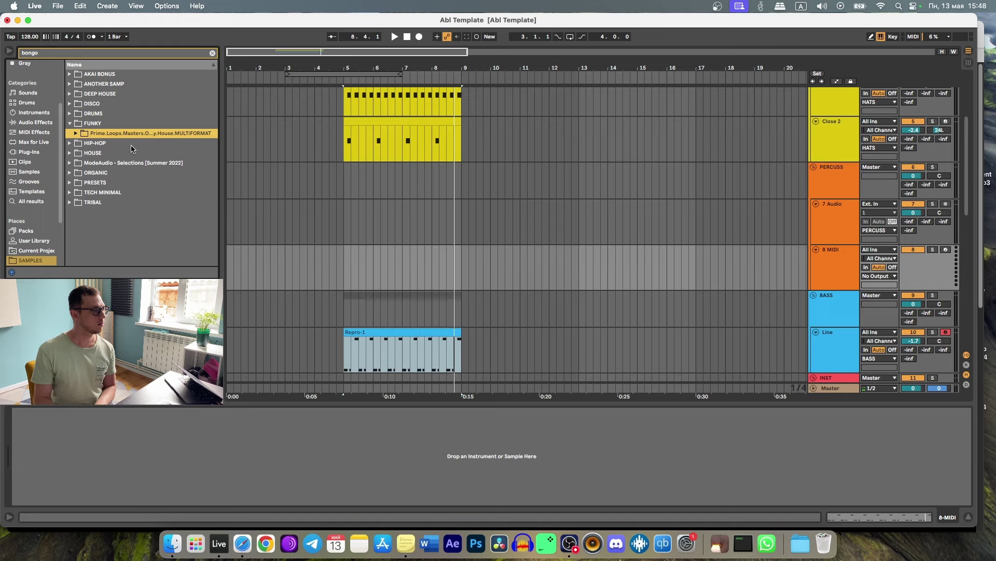
key("Right")
left_click(133, 179)
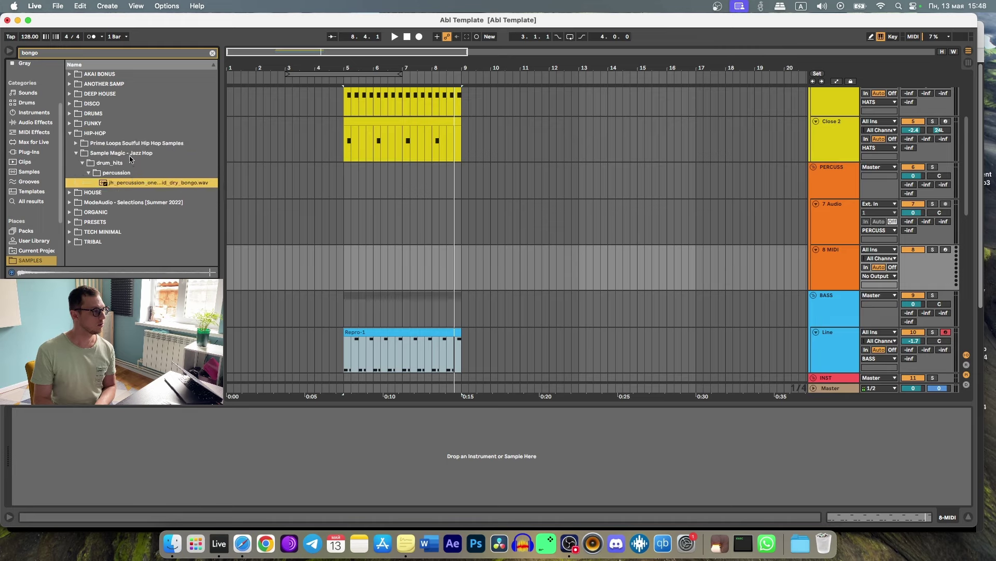
Audition the Afrofunk and BonusTape bongo loops from the Prime Loops Soulful Hip Hop Samples pack
key("Left")
key("Left")
key("Left")
key("Left")
key("Left")
key("Left")
key("Up")
key("Right")
key("Down")
key("Down")
key("Down")
key("Down")
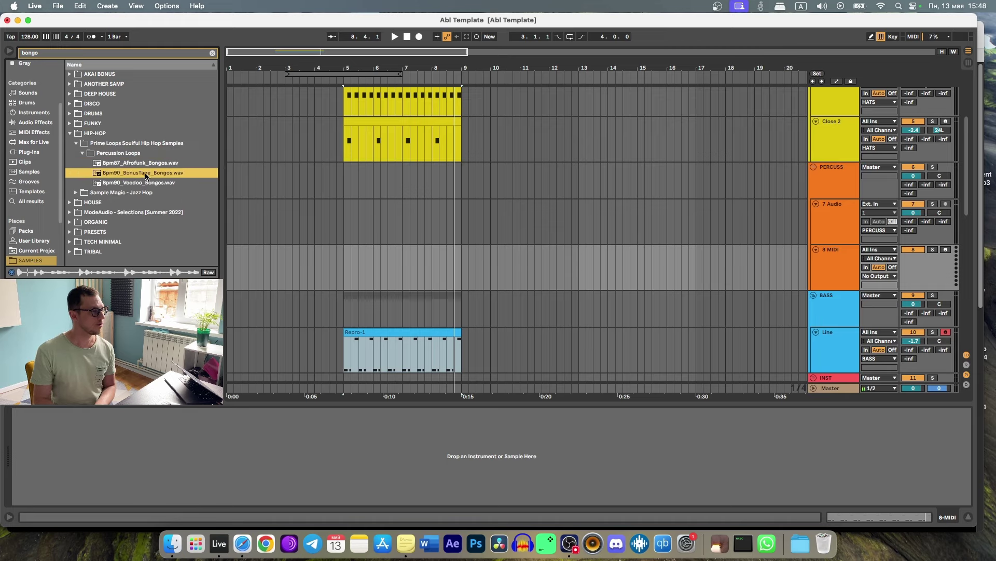
key("Left")
key("Left")
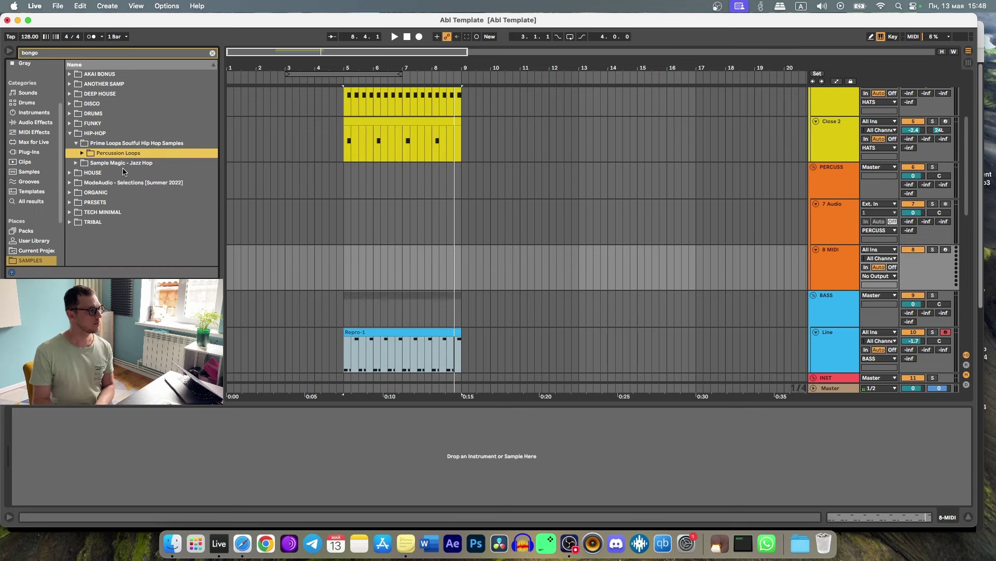
Return to the DRUMS folder and audition dpoh_120_nubia_bongos.wav from the Drumpak Organic House drum loops
key("Left")
key("Left")
key("Left")
key("Left")
key("Up")
key("Up")
key("Right")
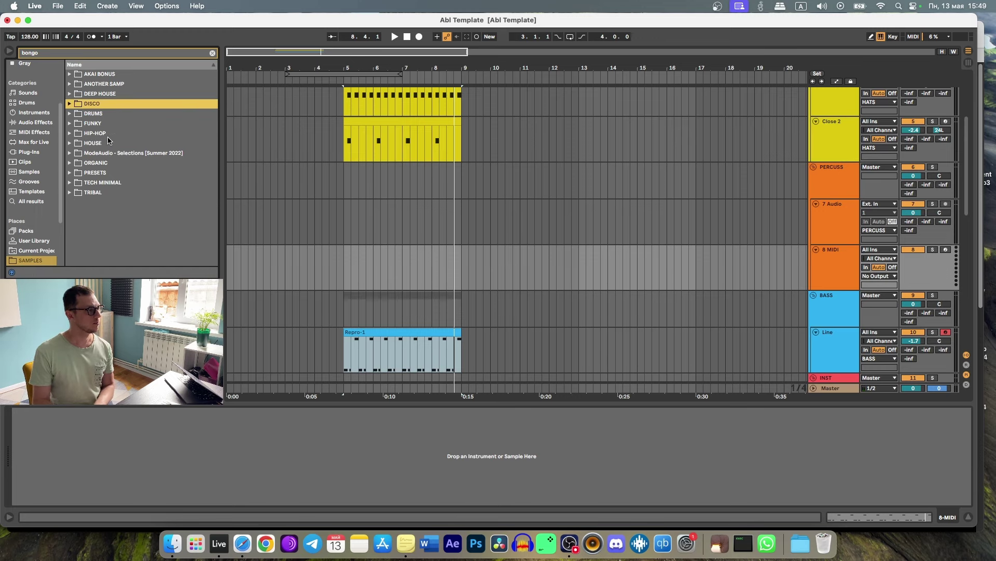
key("Down")
key("Right")
key("Down")
key("Right")
key("Down")
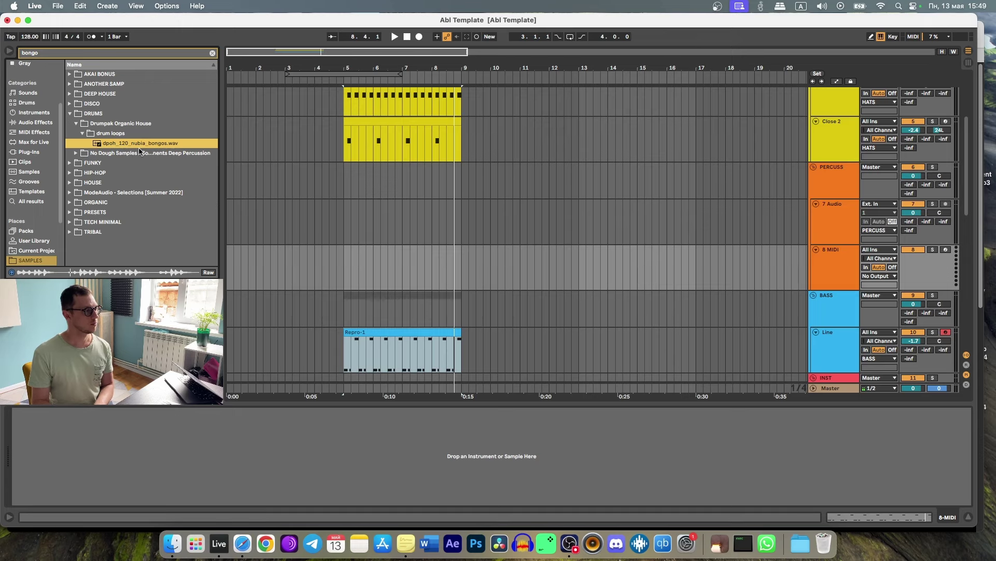
Audition the original No Dough Samples clean bongos from NDS_Bongos_Clean_4X01.wav to NDS_Bongos_Clean_4X15.wav
key("Left")
key("Left")
key("Left")
key("Left")
key("Down")
key("Right")
key("Down")
key("Right")
key("Down")
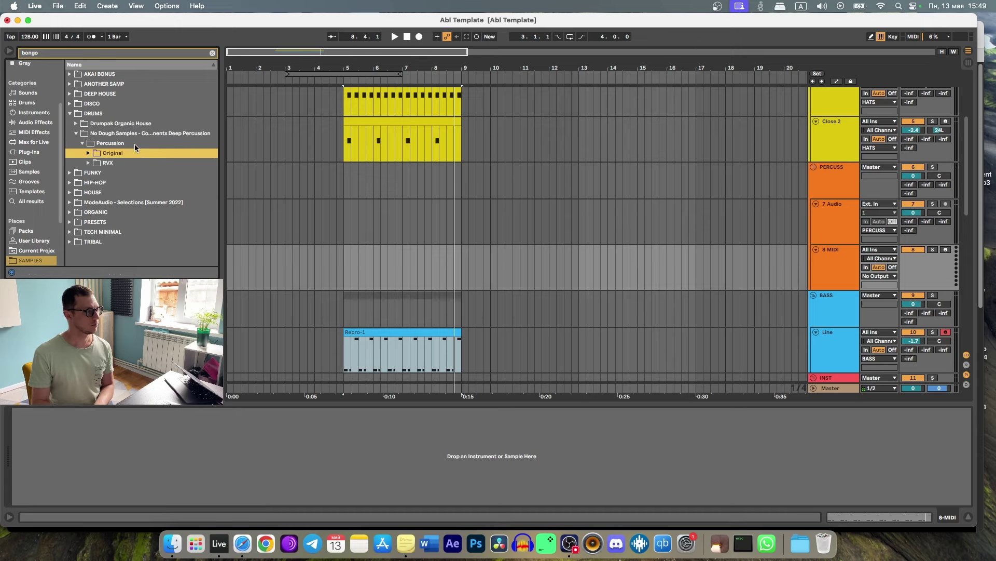
key("Right")
key("Down")
key("Down")
key("Down")
key("Down")
key("Down")
key("Down")
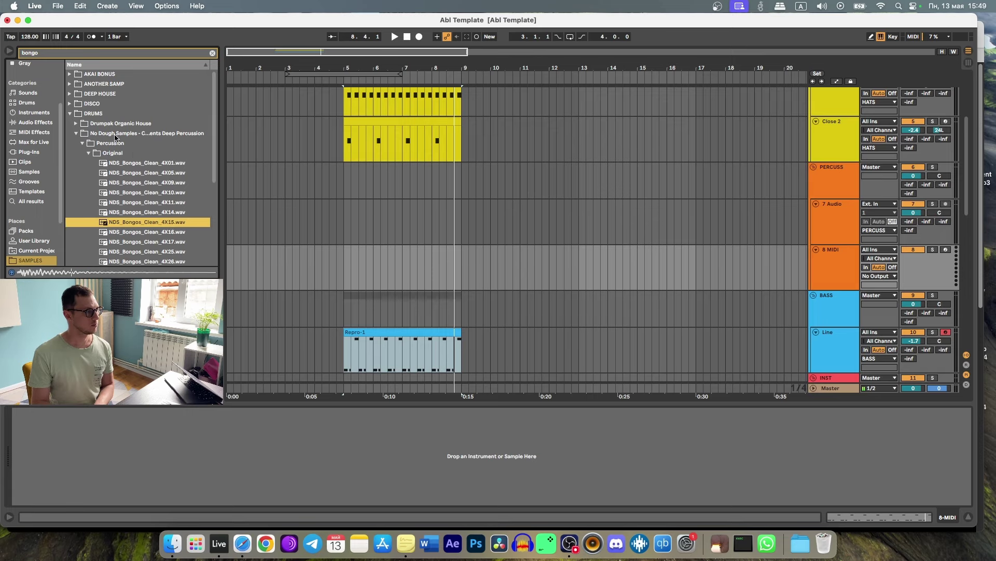
Audition the AirBongos percussion loop among the no-kick drum loops in the FUNKY folder again
key("Left")
key("Left")
key("Left")
key("Left")
key("Left")
key("Left")
key("Down")
key("Right")
key("Down")
key("Right")
key("Down")
key("Right")
key("Down")
key("Right")
key("Down")
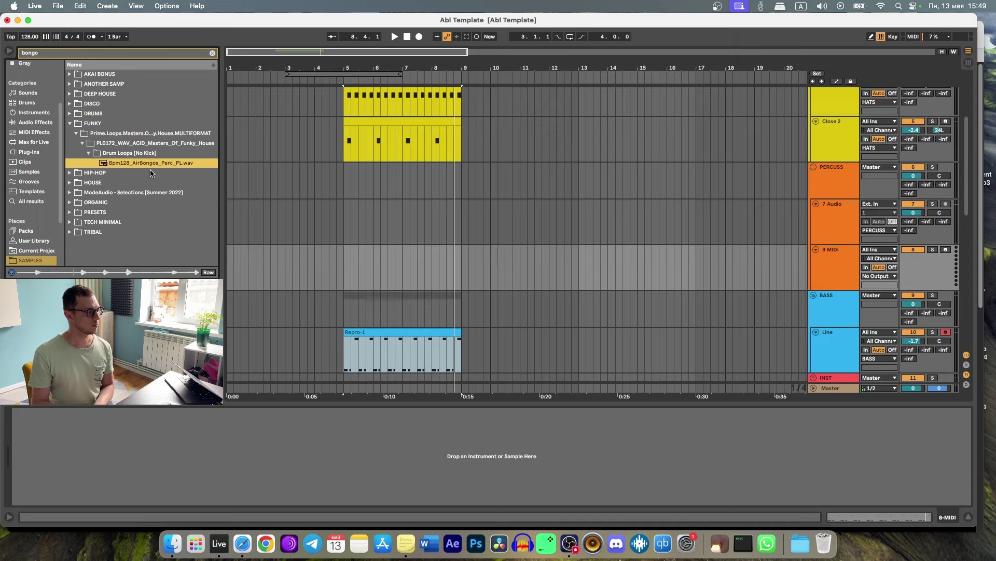
Audition the three HIP-HOP percussion loops from Bpm87_Afrofunk_Bongos.wav to Bpm90_Voodoo_Bongos.wav
key("Left")
key("Left")
key("Left")
key("Left")
key("Left")
key("Left")
key("Left")
key("Left")
key("Down")
key("Right")
key("Down")
key("Right")
key("Down")
key("Right")
key("Down")
key("Down")
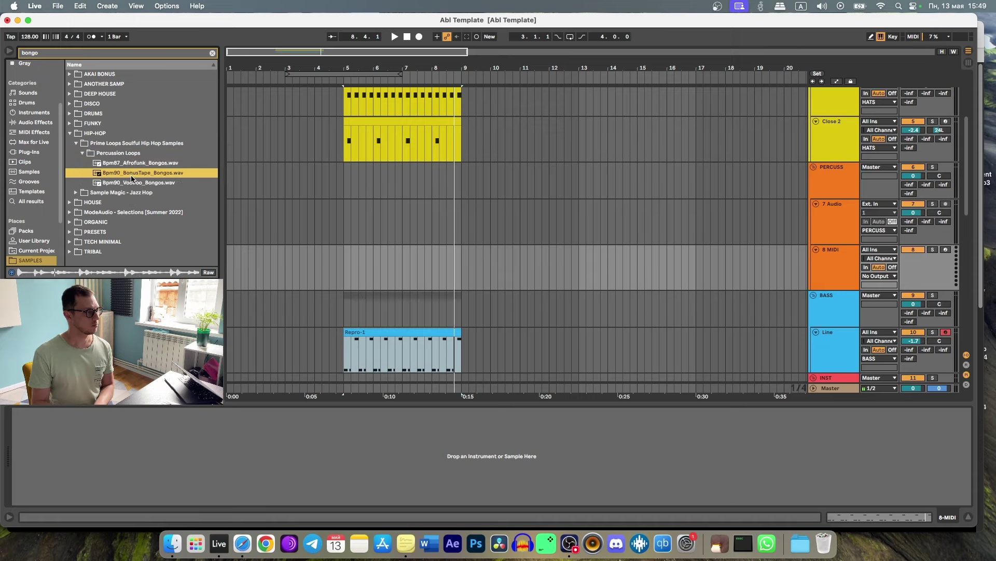
key("Down")
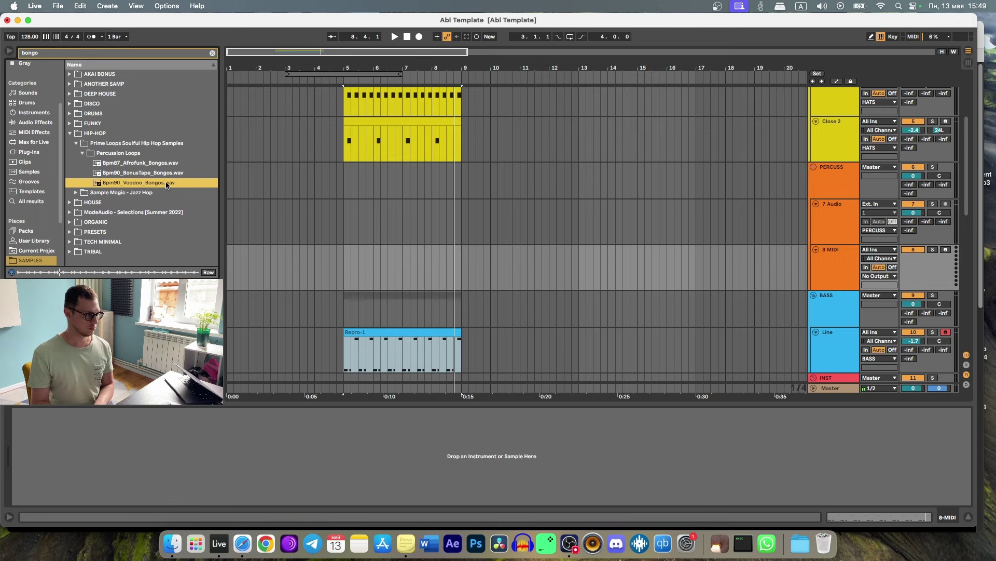
Open the Sample Magic - Jazz Hop percussion hits in the HIP-HOP folder and audition the dry bongo one-shot
key("Down")
key("Down")
key("Down")
key("Down")
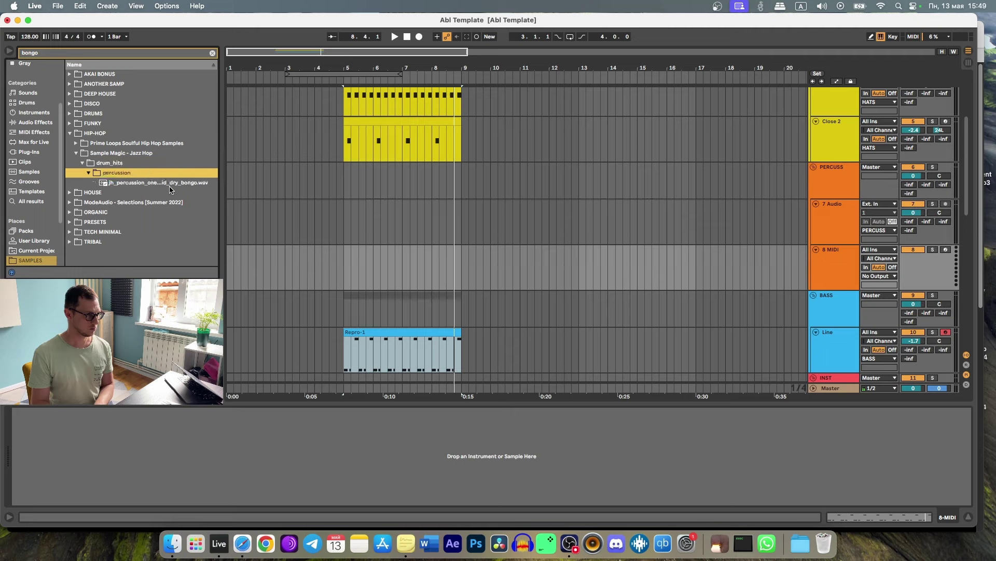
key("Down")
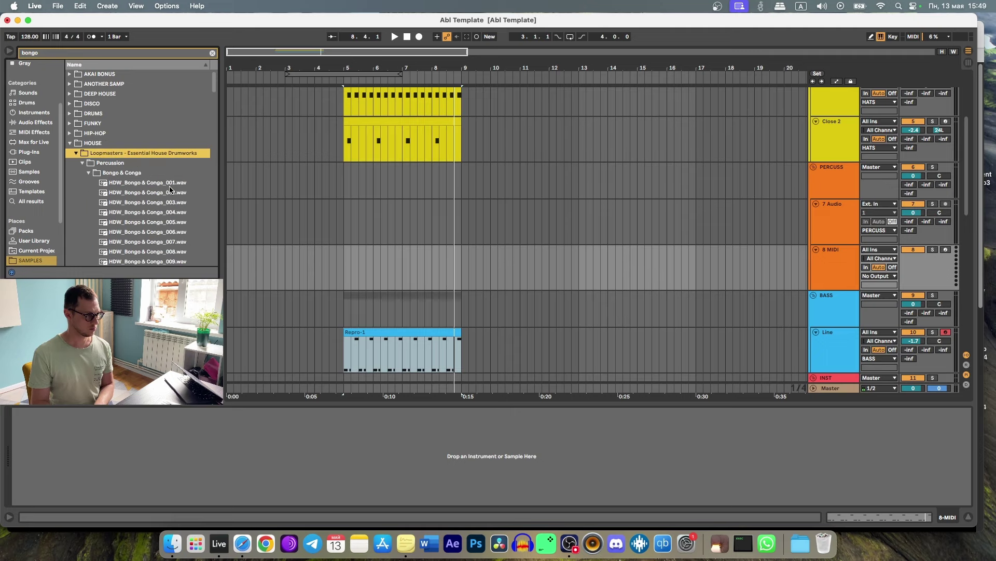
Audition the Essential House Drumworks hits from HDW_Bongo & Conga_001.wav to HDW_Bongo & Conga_004.wav and collapse the HOUSE folder
key("Down")
key("Down")
key("Down")
key("Down")
key("Down")
key("Down")
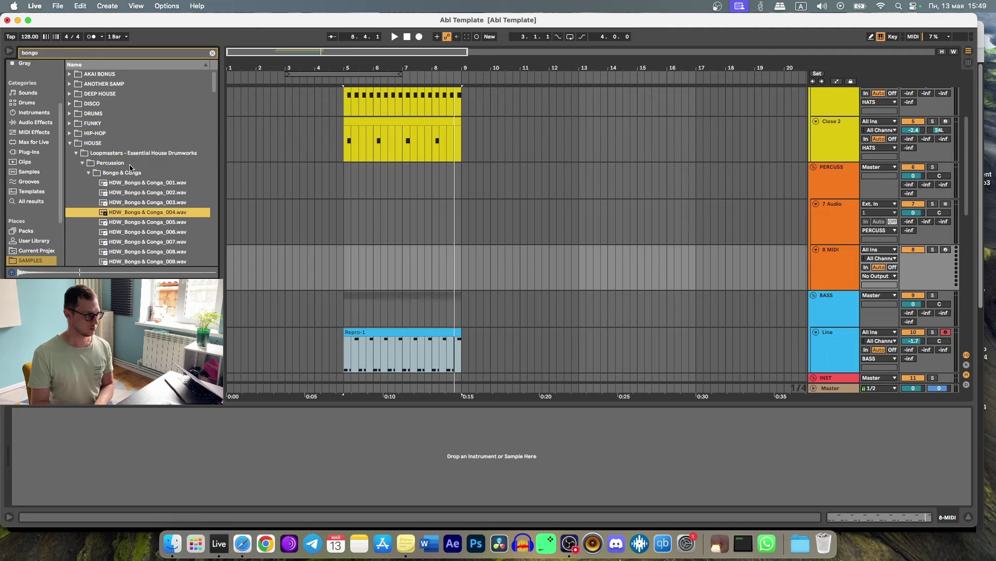
left_click(130, 164)
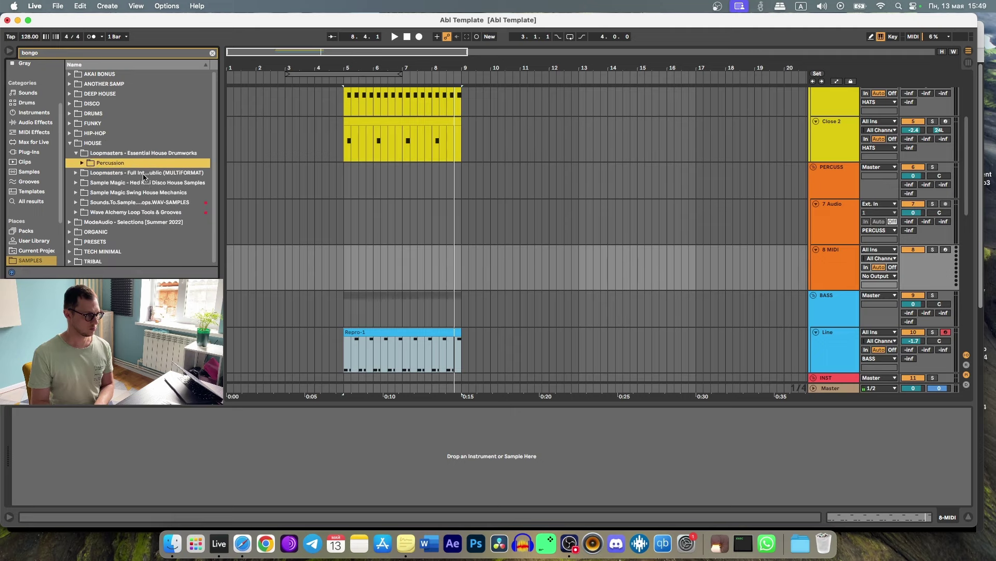
left_click(113, 147)
key("Left")
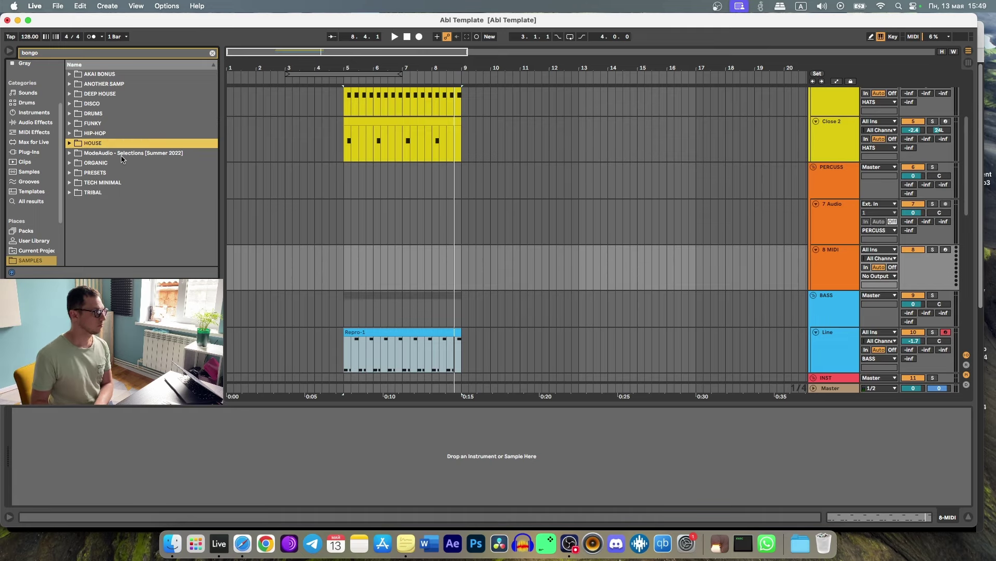
Audition the SP_Sublime_Tech_House bongo one-shots in the TECH MINIMAL folder, returning to STH_bongo1.wav
left_click(119, 183)
key("Right")
key("Down")
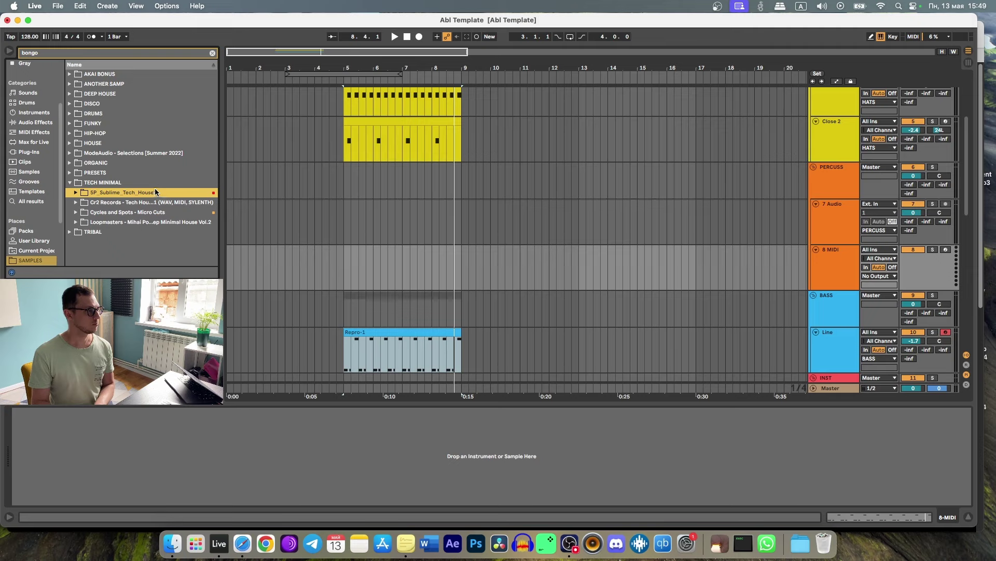
key("Right")
key("Down")
key("Right")
key("Down")
key("Right")
key("Down")
key("Right")
key("Down")
key("Down")
key("Down")
key("Down")
key("Down")
key("Down")
key("Down")
key("Down")
key("Down")
key("Up")
key("Up")
key("Up")
key("Up")
key("Up")
key("Up")
key("Up")
key("Up")
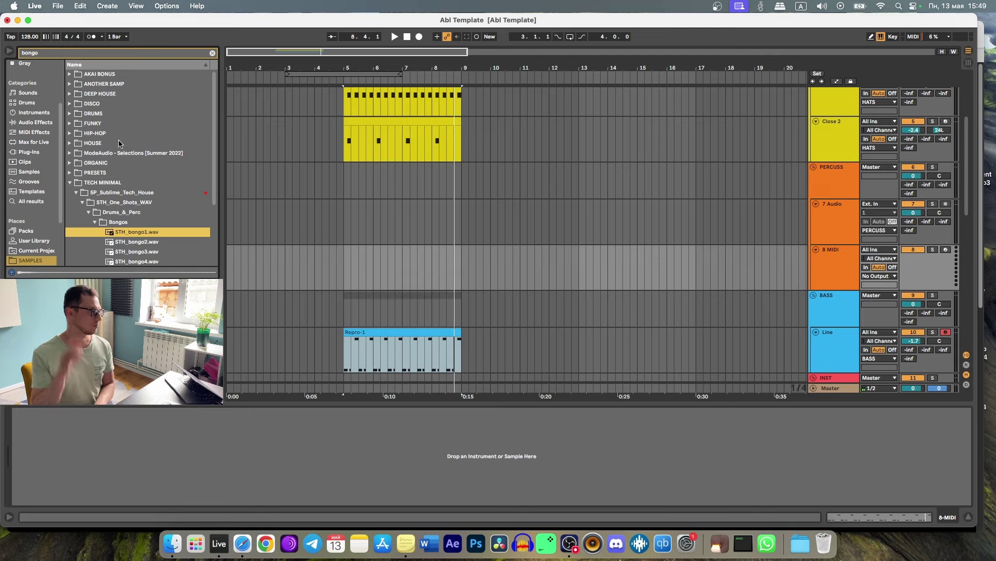
Return to the HIP-HOP percussion loops and audition them again down to Bpm90_Voodoo_Bongos.wav
left_click(119, 143)
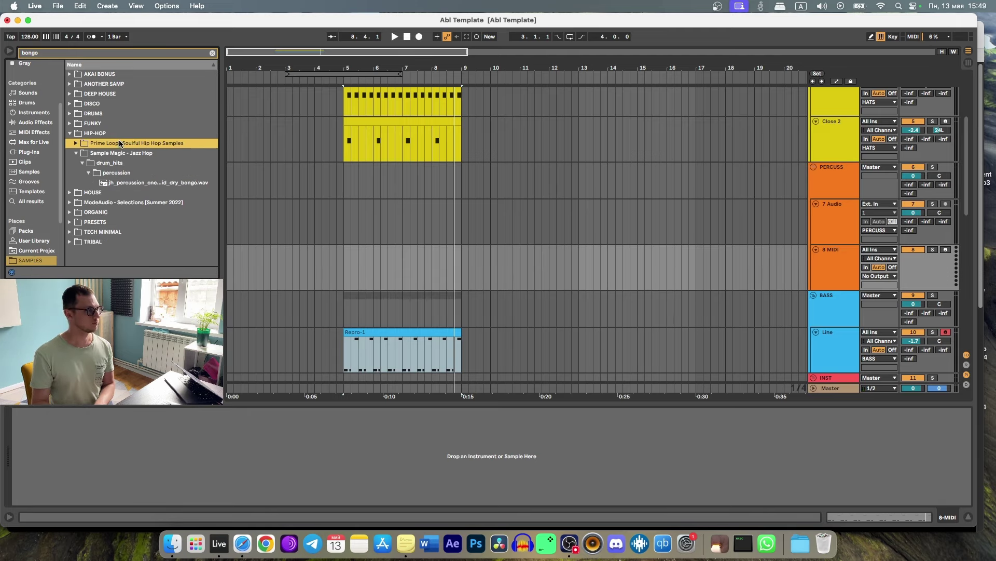
left_click(130, 184)
key("Up")
key("Up")
key("Up")
key("Left")
key("Up")
key("Right")
key("Down")
key("Down")
key("Down")
key("Down")
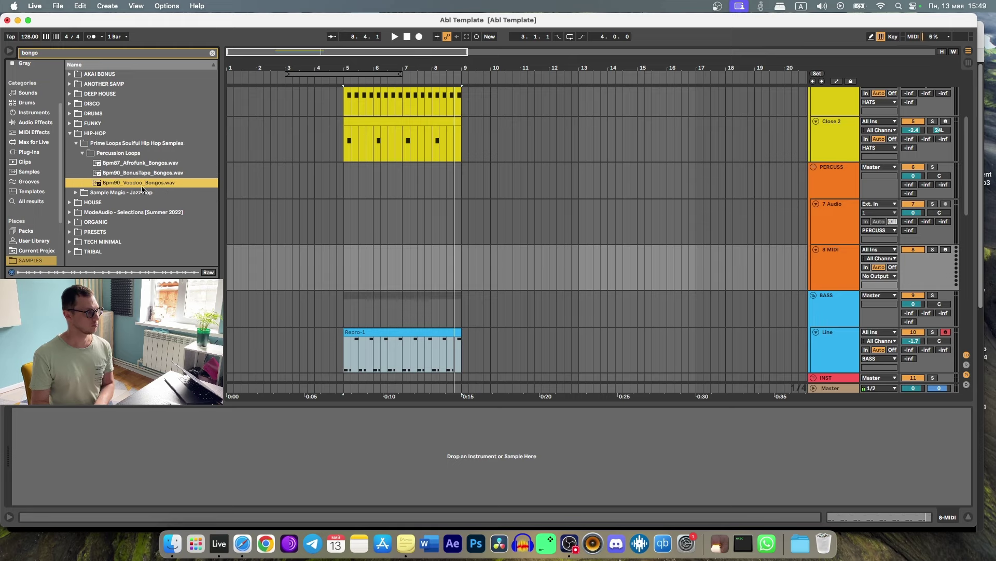
Try Bpm90_Voodoo_Bongos.wav as a sampler instrument on the 8 MIDI track, moving its start point to a hit further in
left_click(836, 249)
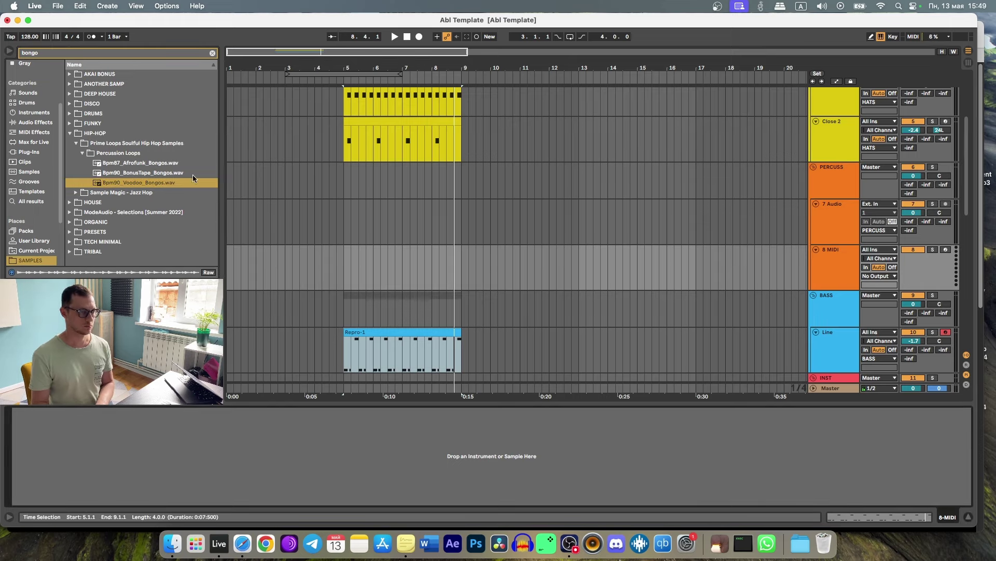
left_click_drag(130, 184, 218, 440)
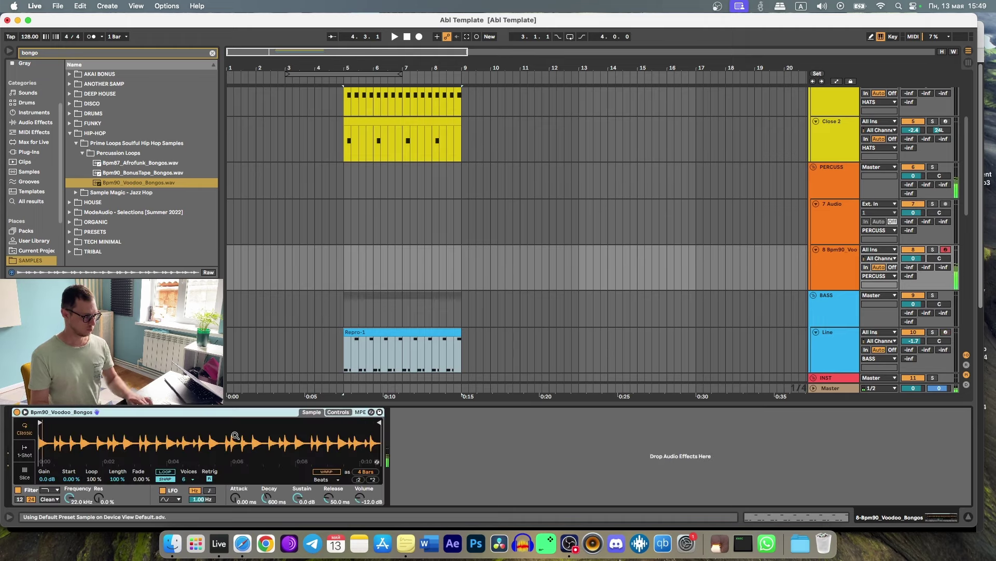
key("a")
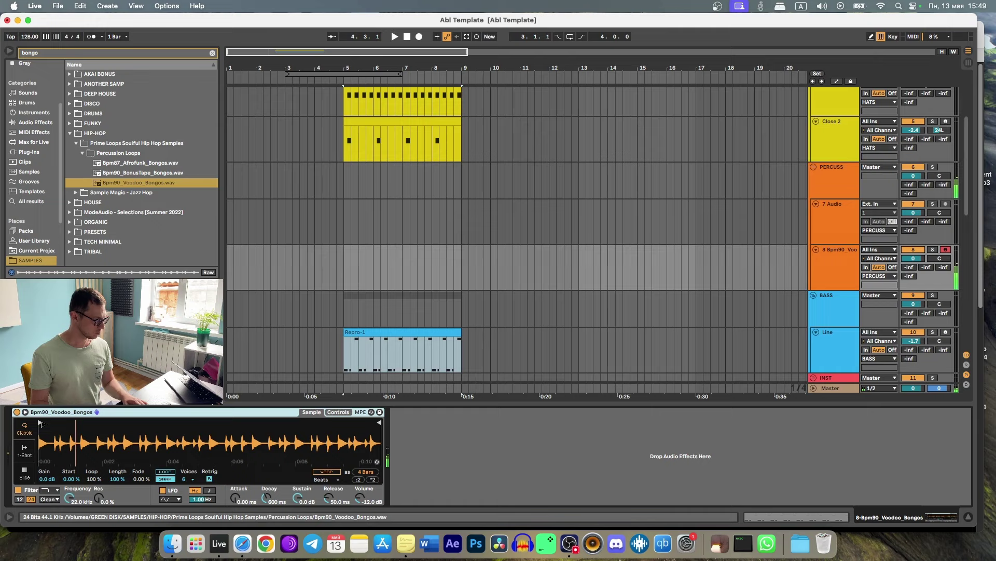
mouse_move(42, 421)
left_mouse_down()
mouse_move(83, 422)
mouse_move(41, 422)
mouse_move(66, 423)
left_mouse_up()
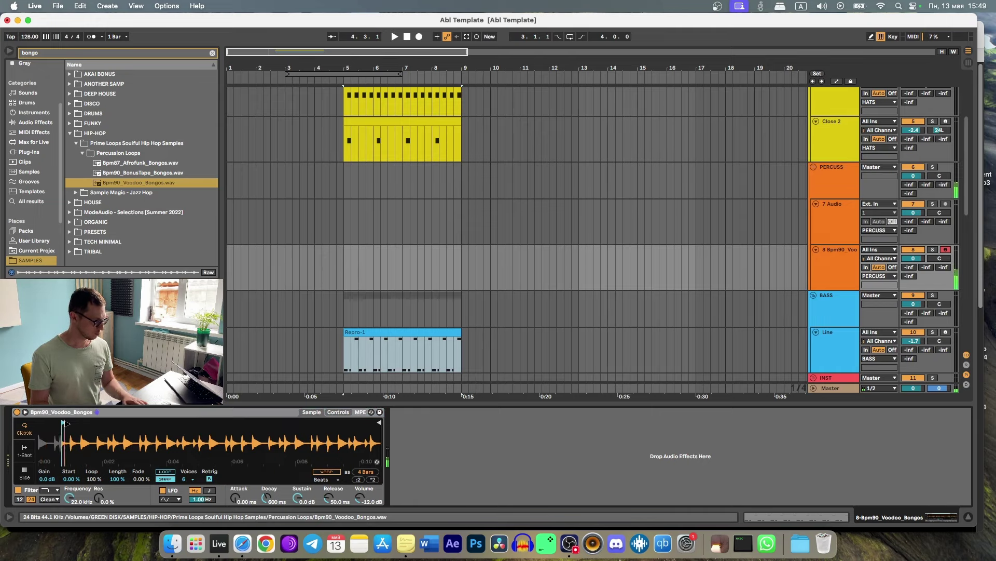
scroll(67, 421, "up", 3)
scroll(69, 421, "down", 3)
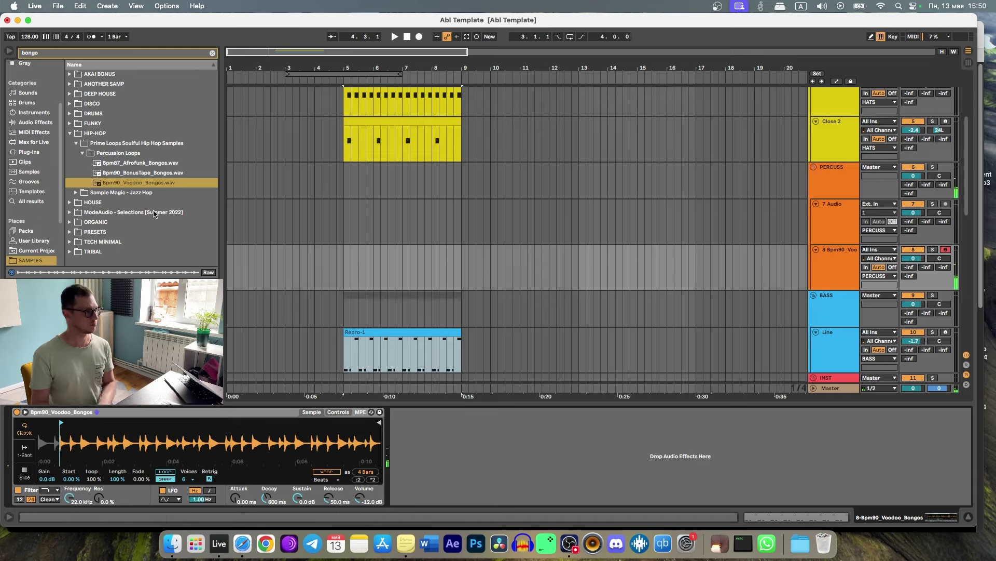
Audition the Loopmasters classic drum machine percussion hits in the HOUSE folder, from FIH_Bongo_High.wav to FIH_Cr78_Bongo_Low.wav
left_click(138, 202)
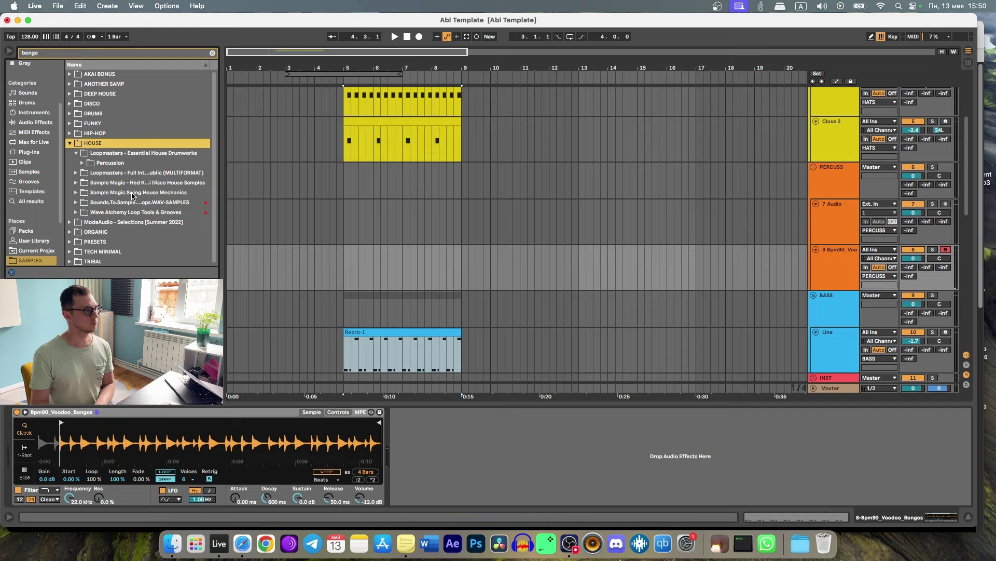
left_click(130, 173)
left_click(129, 183)
left_click(133, 182)
left_click(158, 192)
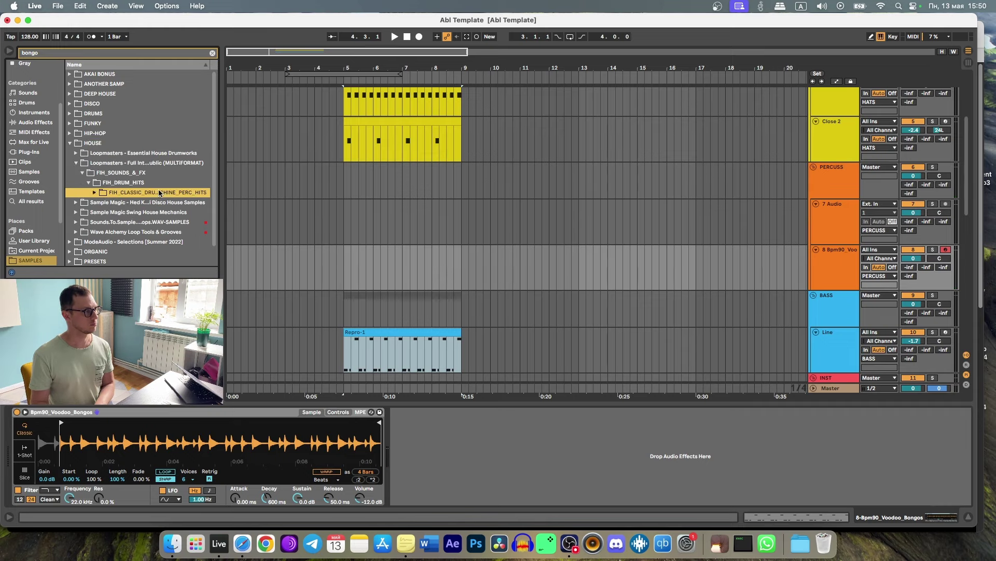
left_click(160, 192)
key("Down")
key("Down")
key("Down")
key("Down")
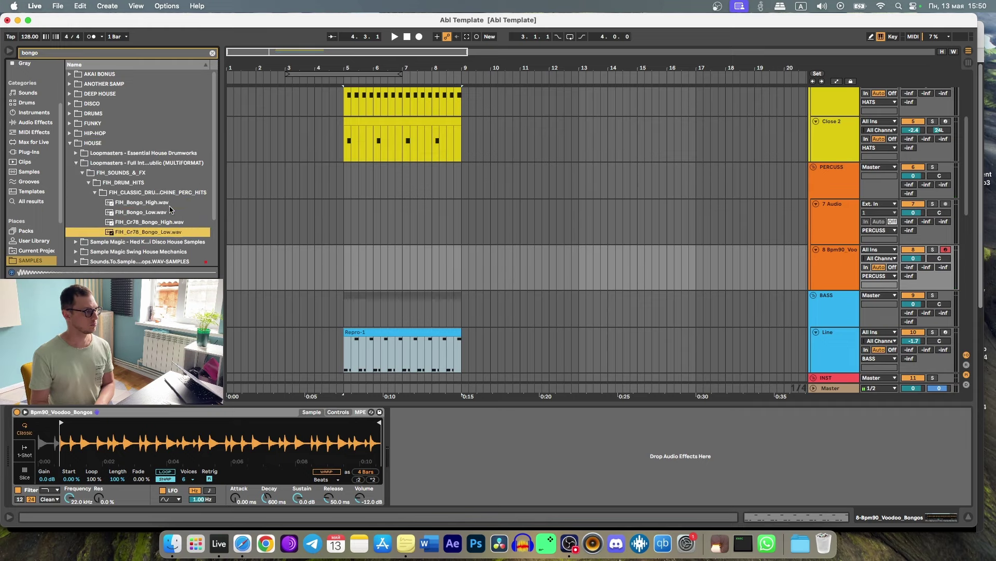
Audition the Sample Magic disco house percussion loops from fhg2_prc125_bongo02.wav to fhg_perc_125_bongos01.wav
key("Left")
key("Left")
key("Left")
key("Left")
key("Left")
key("Left")
key("Down")
key("Right")
key("Down")
key("Right")
key("Down")
key("Right")
key("Down")
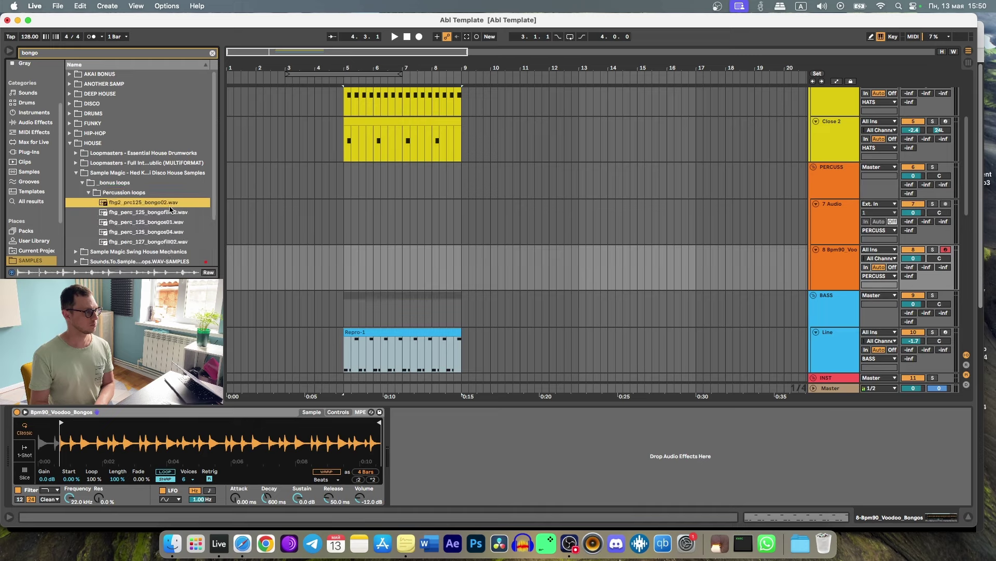
scroll(173, 240, "down", 2)
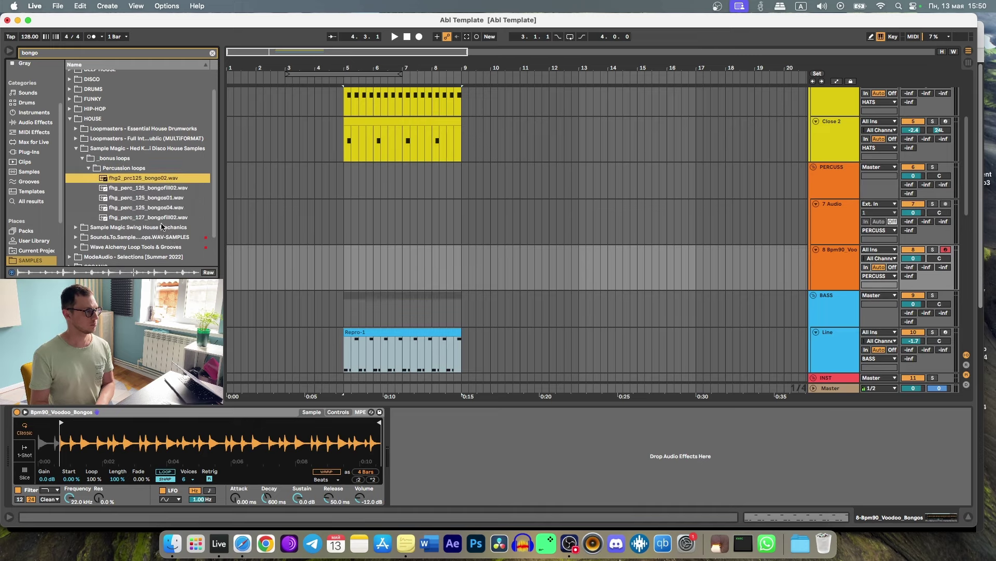
key("Down")
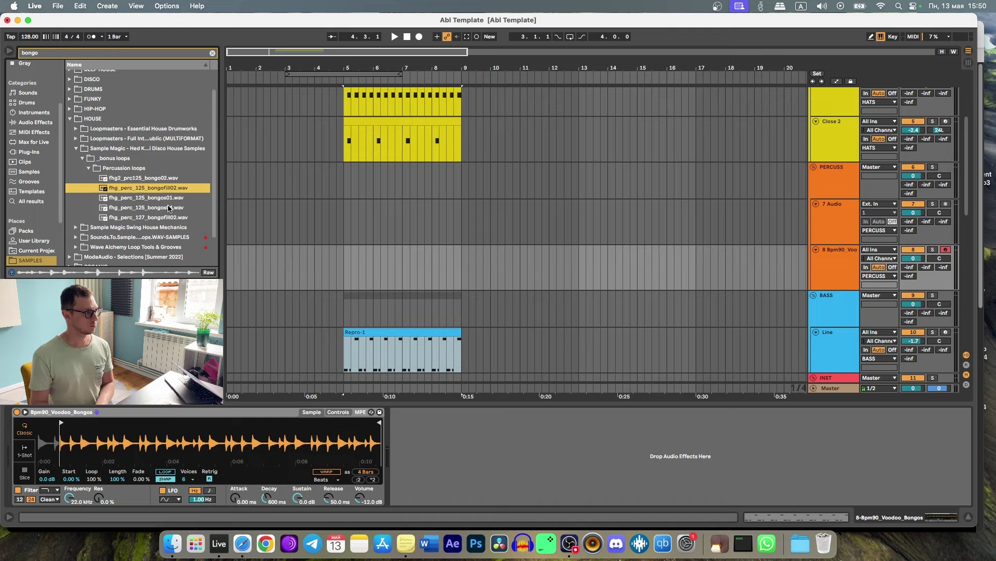
key("Down")
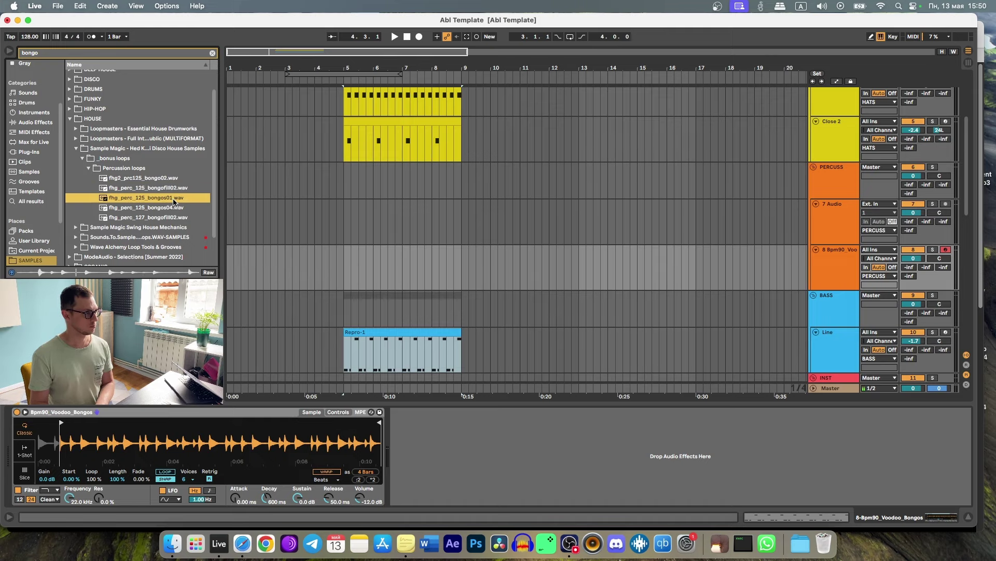
Replace the sampler's sound on track 8 with fhg_perc_125_bongos01.wav and start it at the first bongo hit
left_click(348, 238)
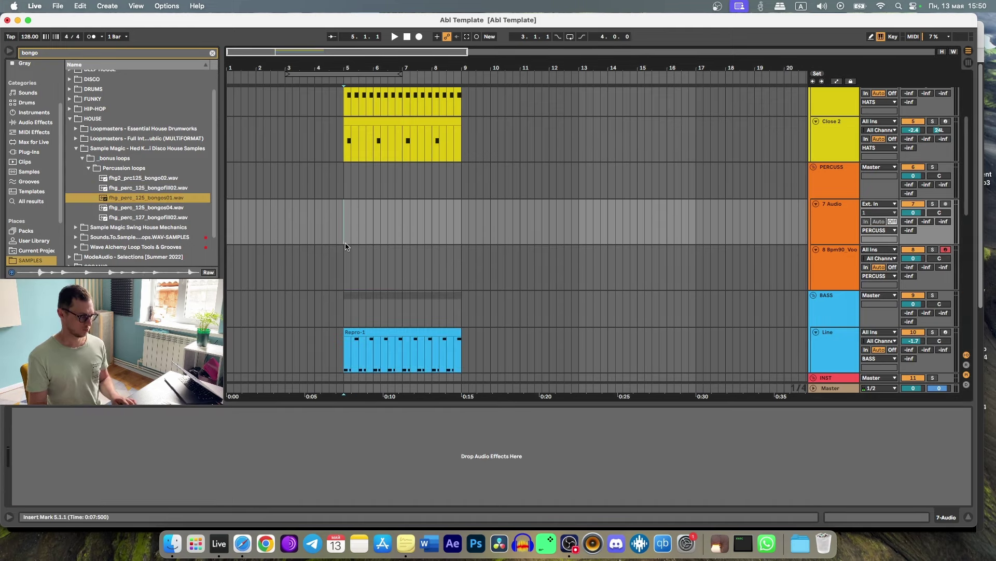
left_click(154, 198)
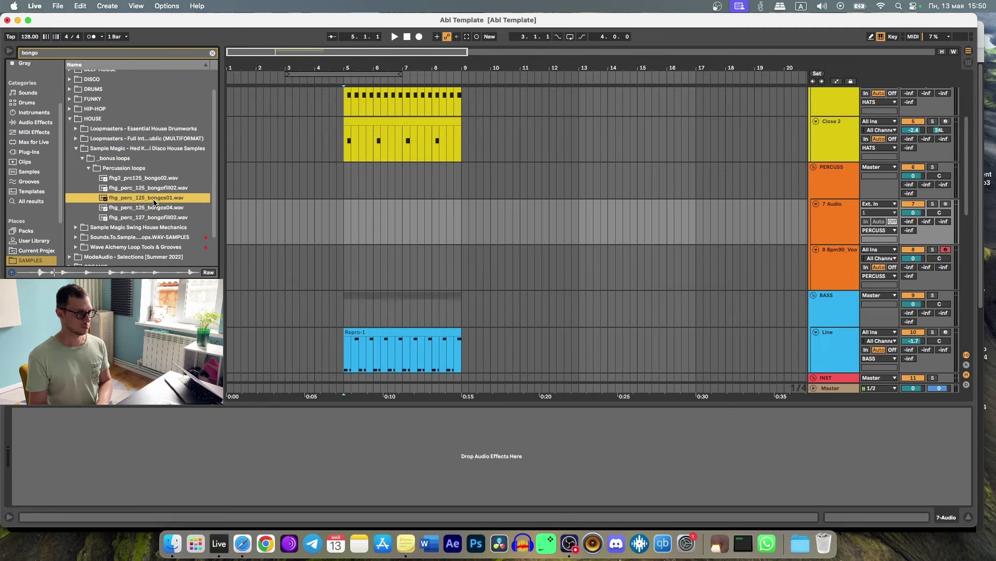
left_click(647, 249)
mouse_move(154, 199)
left_mouse_down()
mouse_move(103, 410)
mouse_move(79, 415)
left_mouse_up()
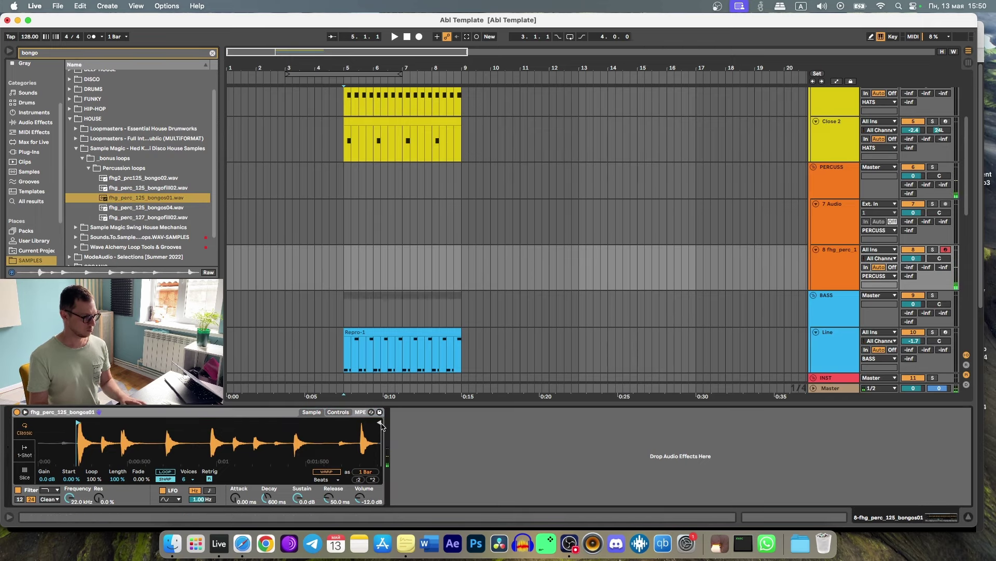
End the sample right after its first bongo hit, set its volume to -3.94 dB and check it against the groove
mouse_move(377, 422)
left_mouse_down()
mouse_move(101, 422)
mouse_move(145, 441)
mouse_move(152, 420)
mouse_move(152, 447)
mouse_move(161, 410)
left_mouse_up()
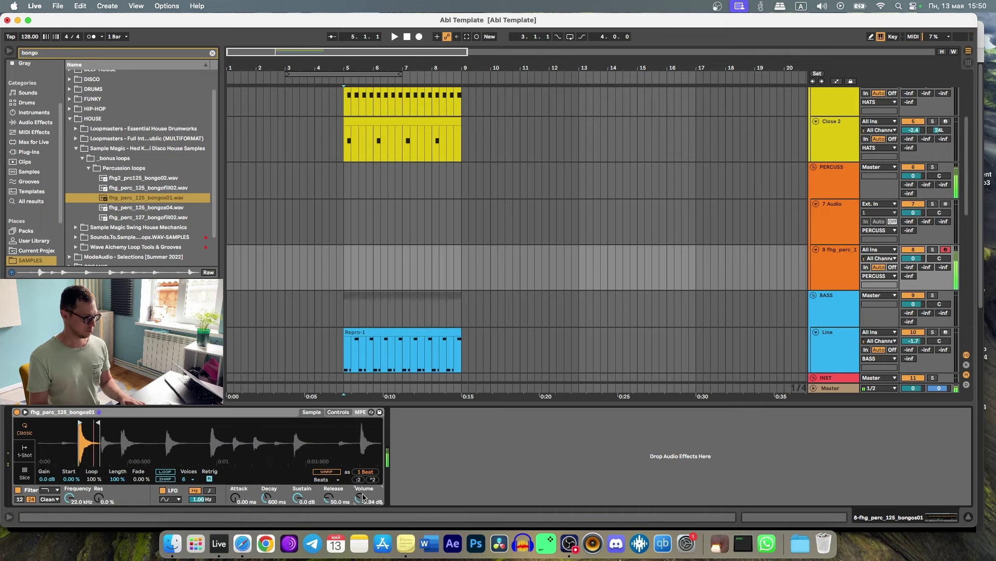
left_click(345, 263)
key("space")
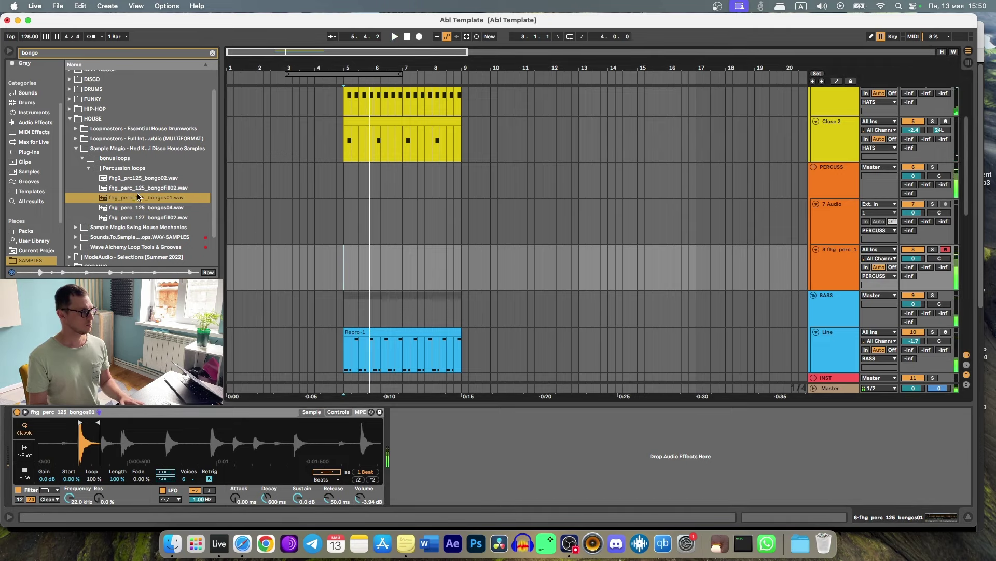
Clear the sample search and insert an Arpeggiator before the bongo sampler, trying its rate and leaving it at 1/8
left_click(213, 53)
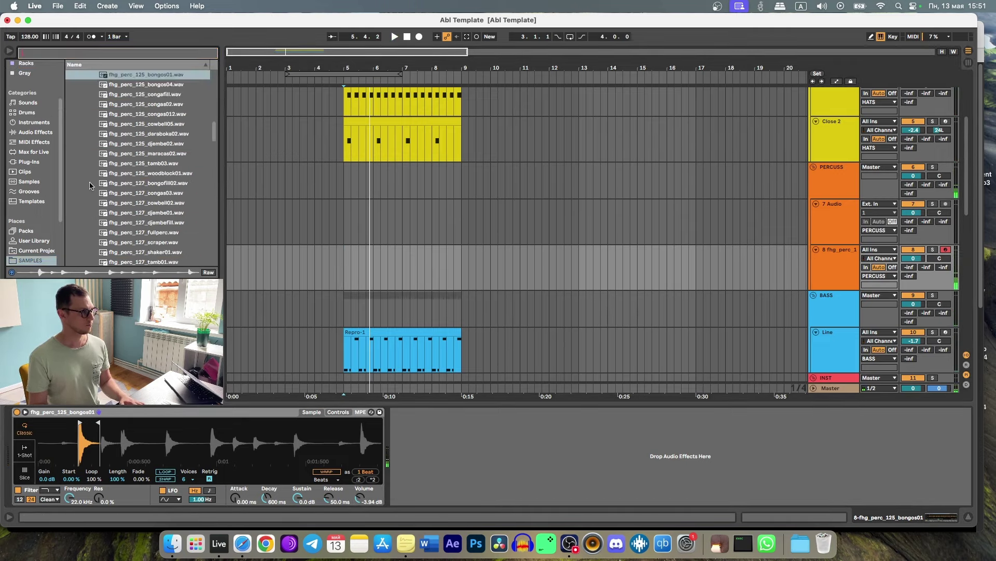
left_click(32, 163)
left_click(33, 132)
left_click(34, 122)
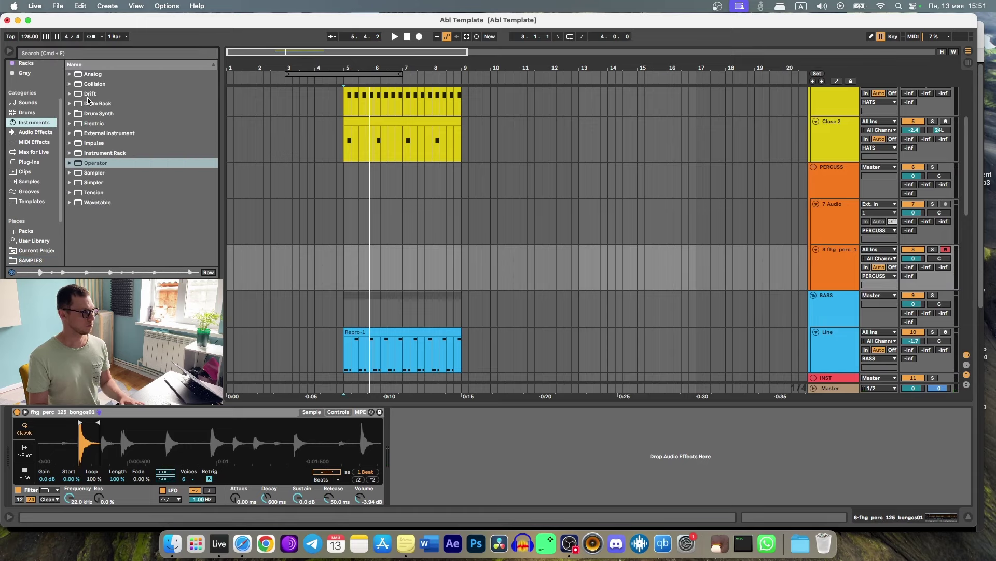
left_click(33, 141)
left_click_drag(98, 75, 83, 435)
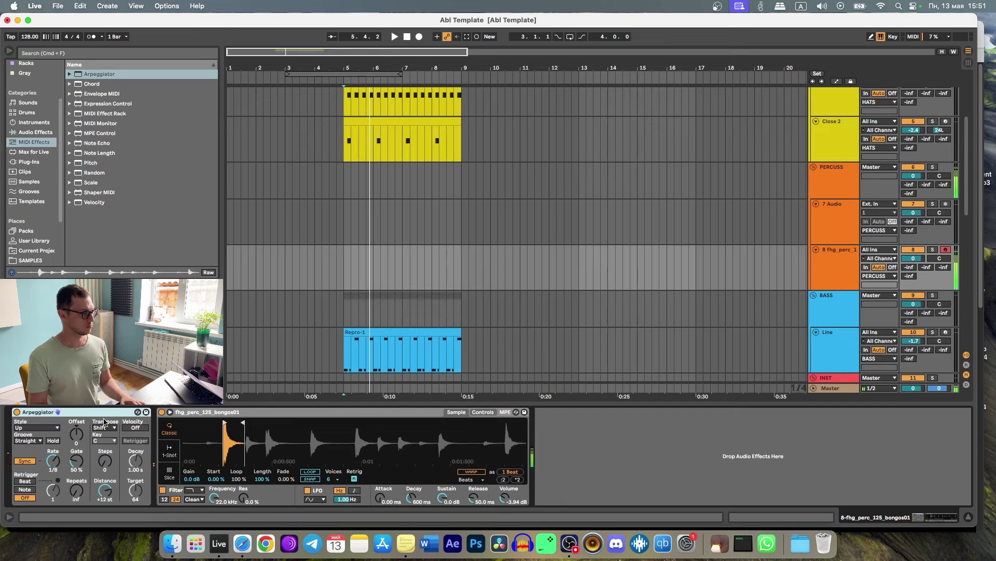
left_click_drag(53, 460, 54, 453)
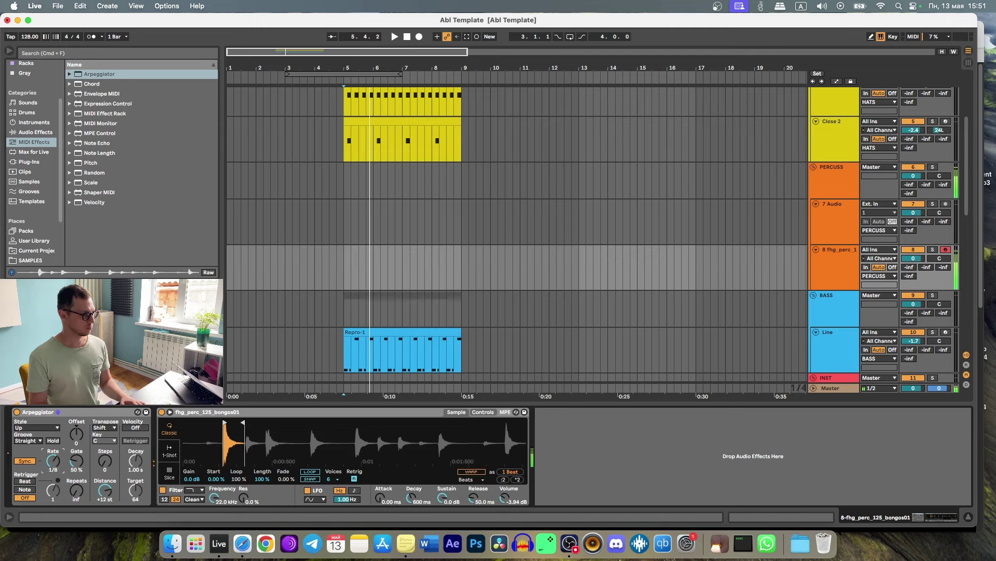
Group the Arpeggiator into a MIDI Effect Rack
left_click(57, 413)
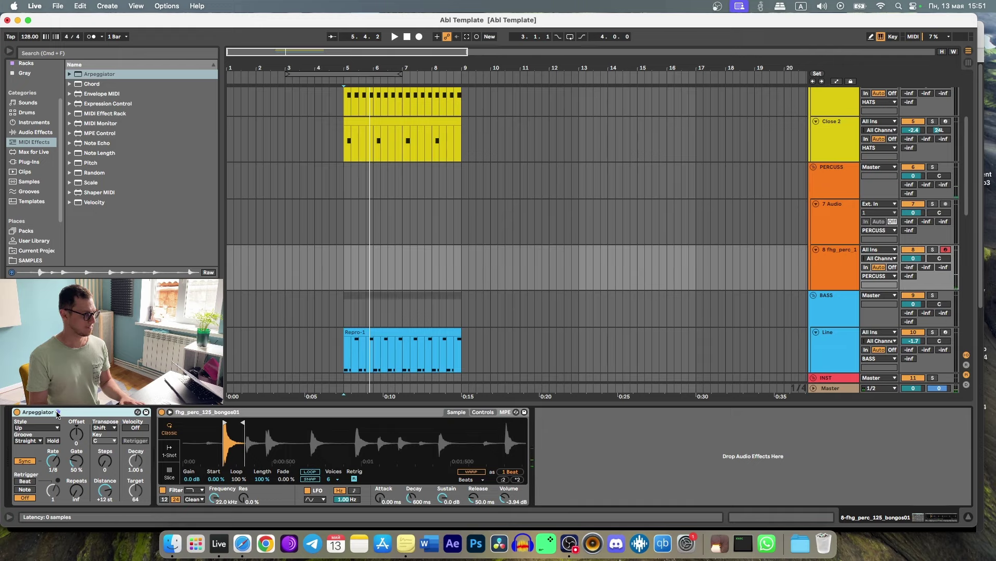
right_click(57, 413)
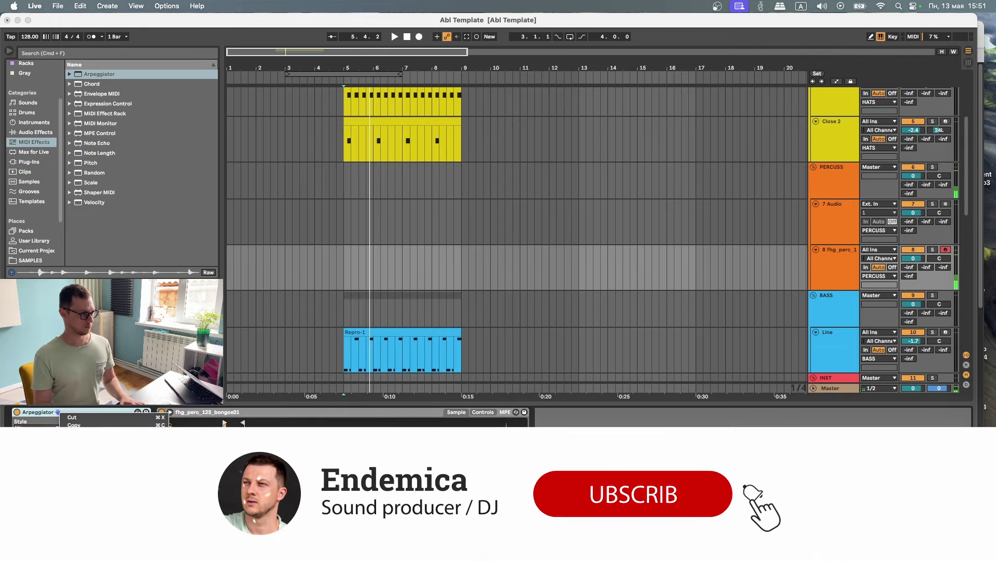
key("super+g")
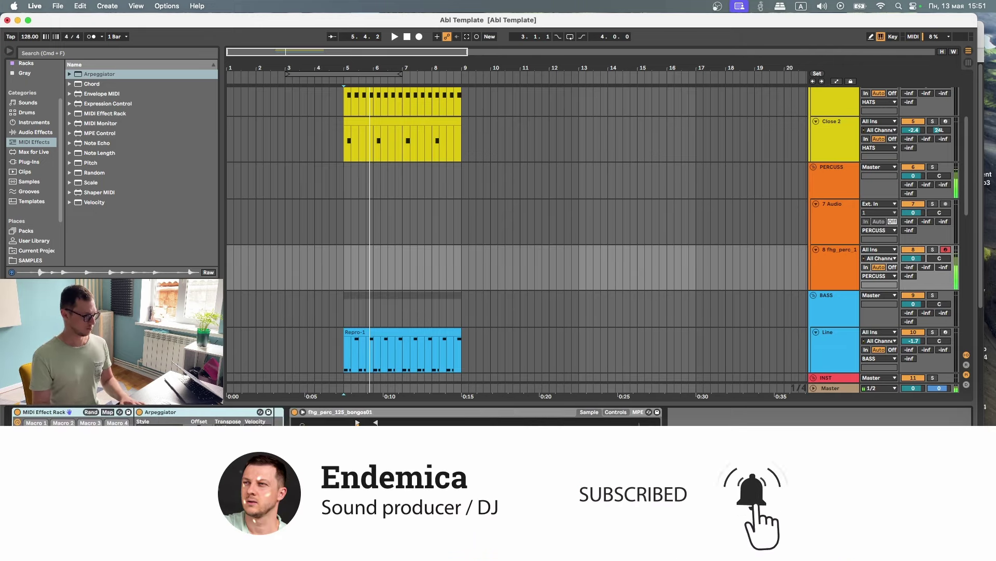
Map the Arpeggiator's Synced Rate to Macro 1 and open the rack's macro mappings
right_click(176, 460)
left_click(241, 335)
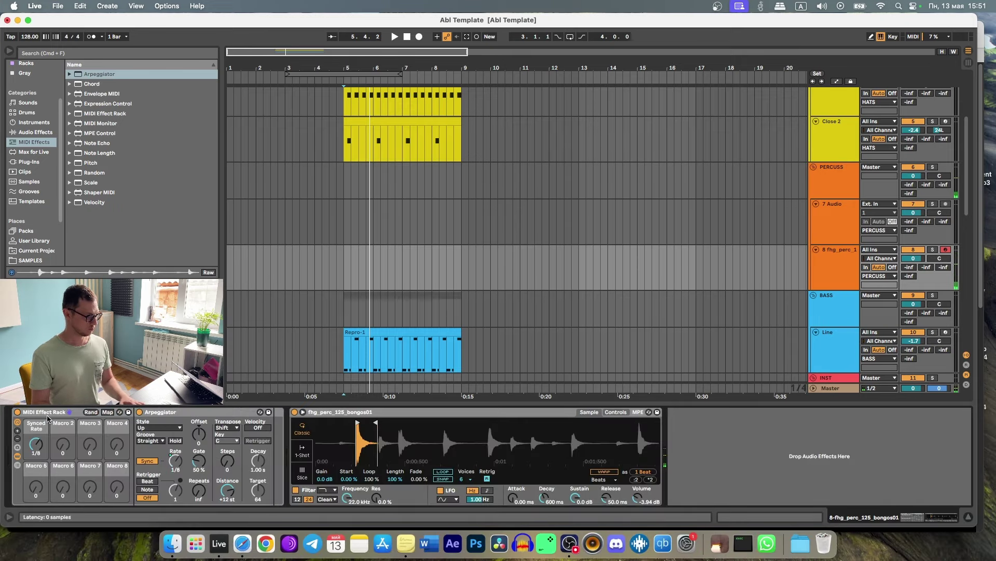
left_click(108, 412)
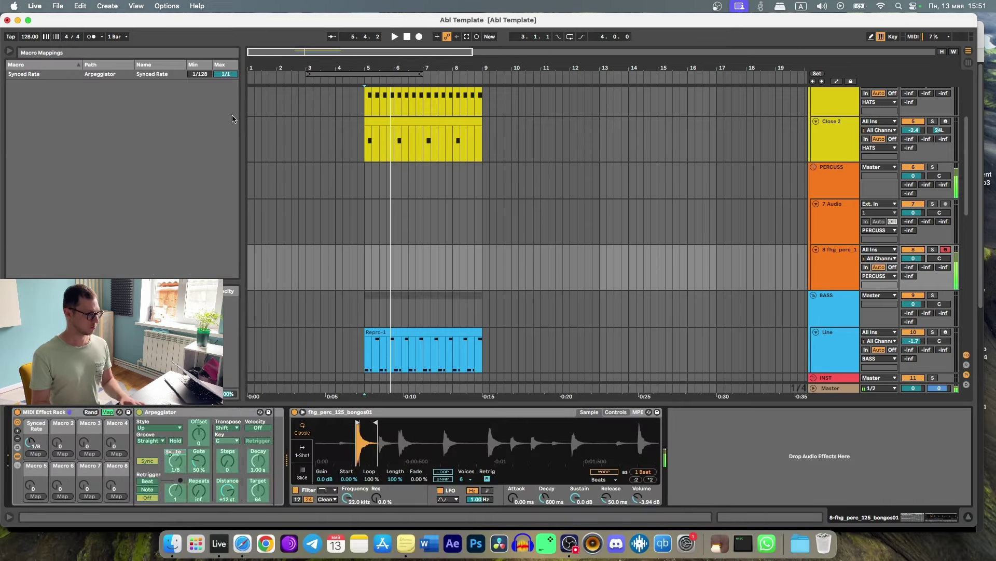
Limit the Synced Rate macro mapping to a range of 1/32 to 1/3, checking the extremes with the macro knob
left_click(46, 74)
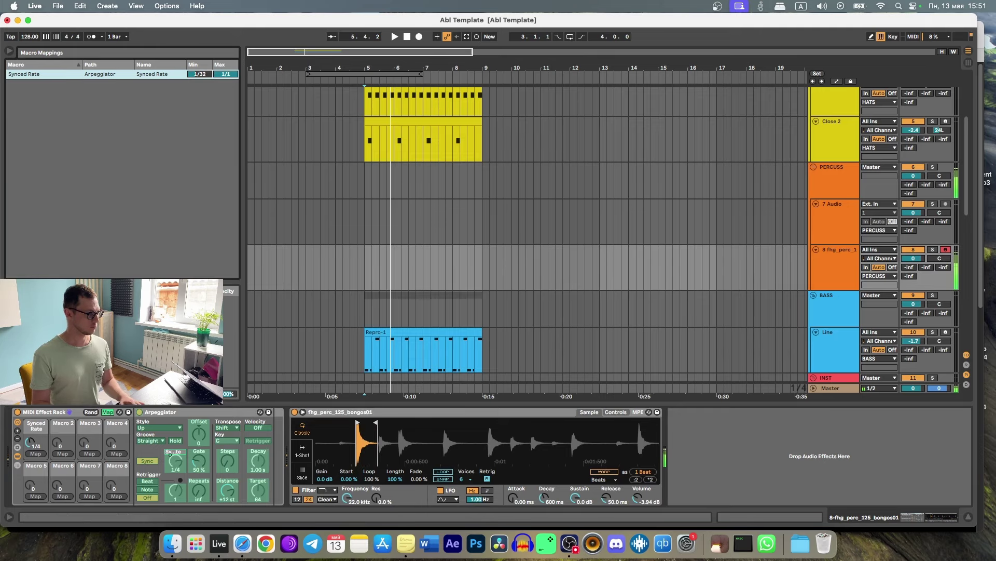
left_click(107, 411)
left_click_drag(36, 445, 35, 431)
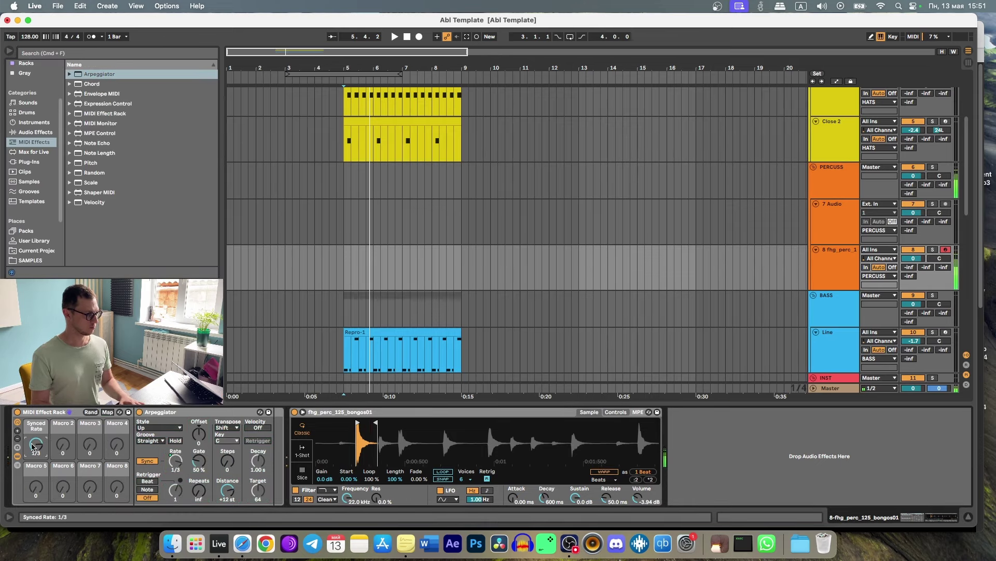
left_click(108, 412)
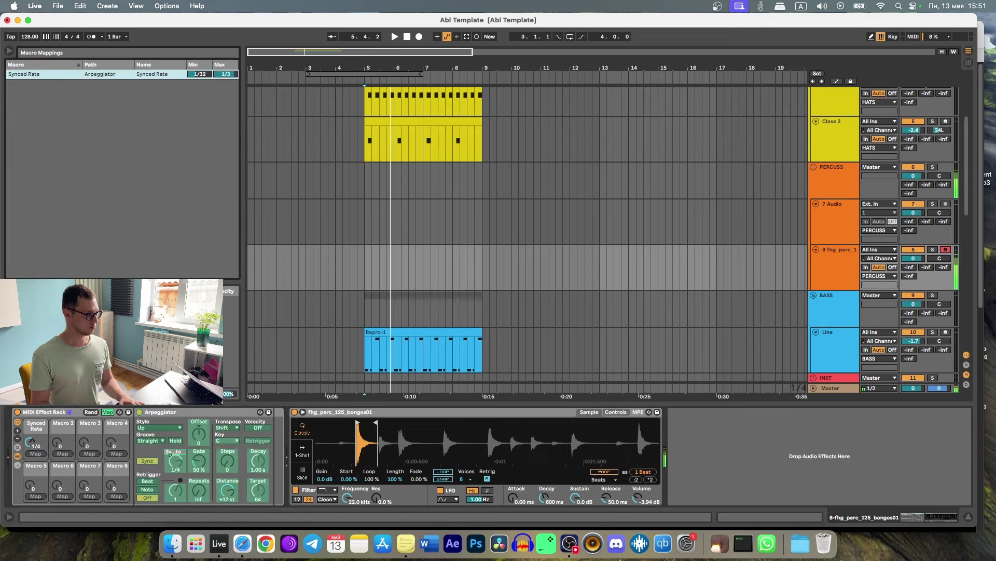
left_click(107, 411)
left_click_drag(36, 445, 35, 437)
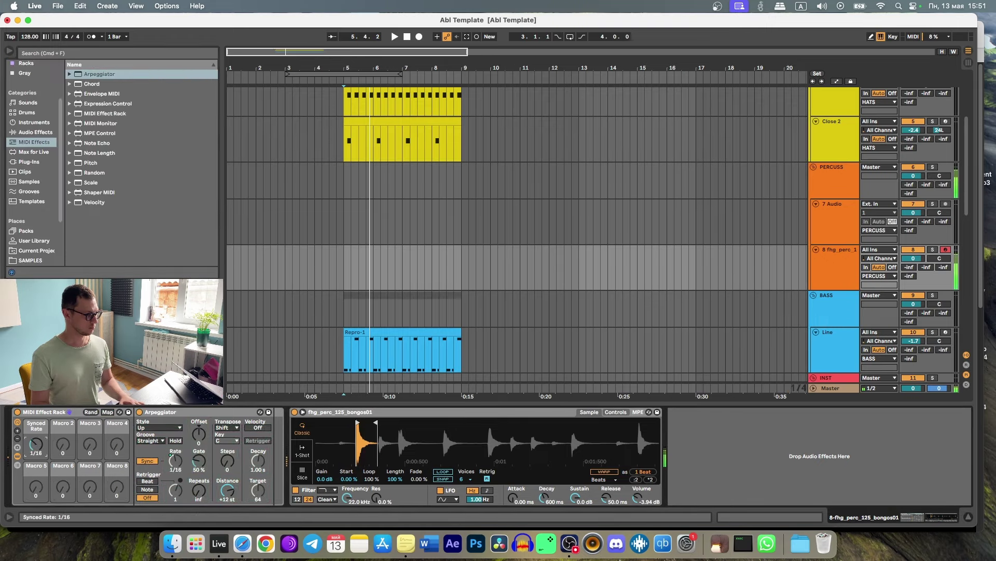
Play the groove while sweeping the Synced Rate macro through values between 1/16 and 1/4, leaving it at 1/12
key("space")
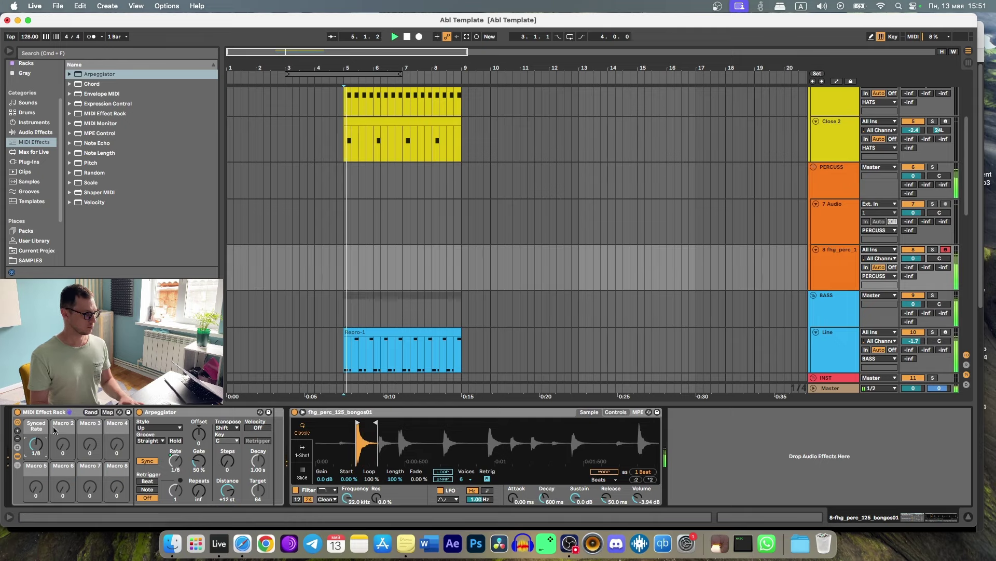
left_click_drag(36, 444, 35, 439)
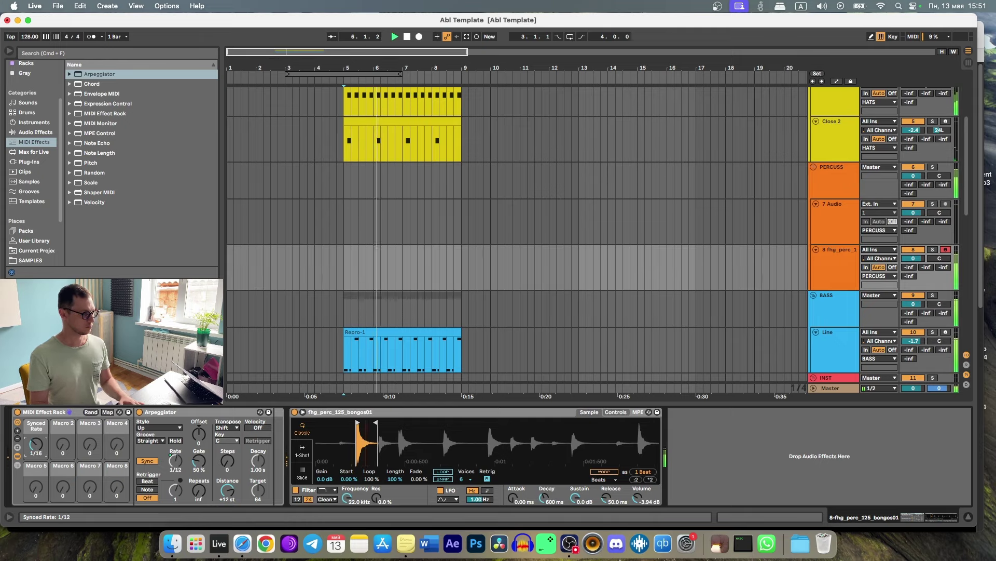
left_click_drag(36, 444, 35, 451)
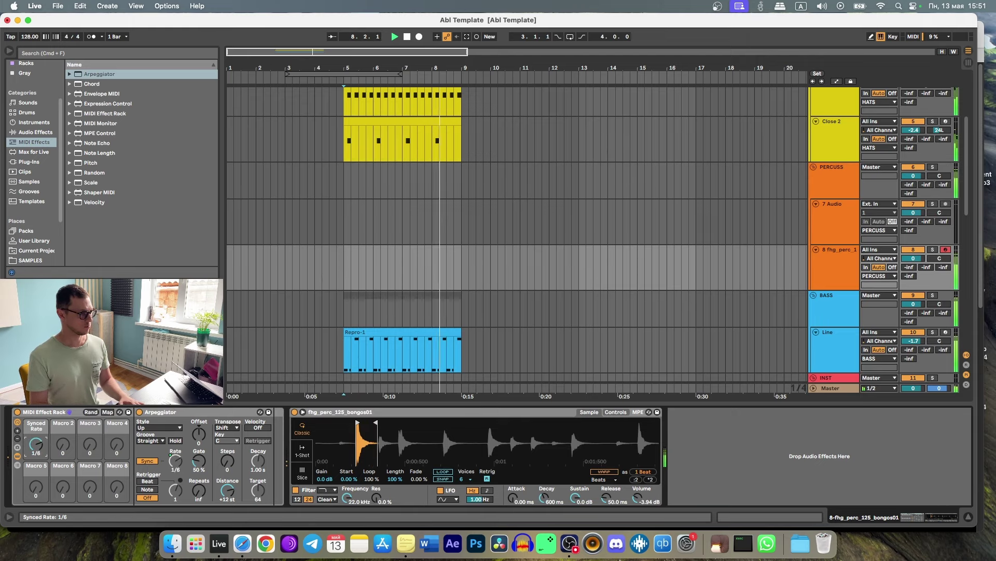
left_click_drag(38, 447, 35, 442)
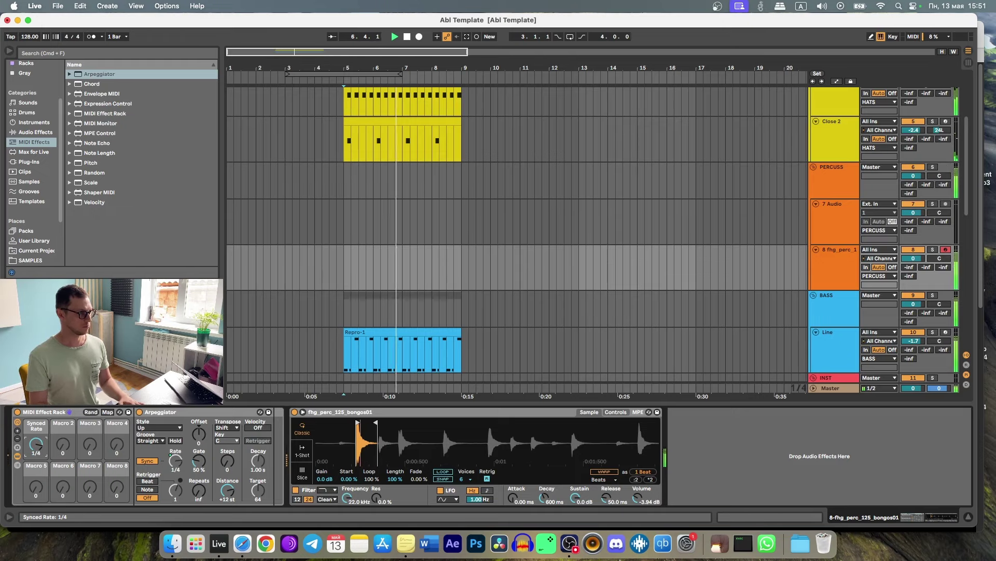
left_click_drag(36, 447, 36, 455)
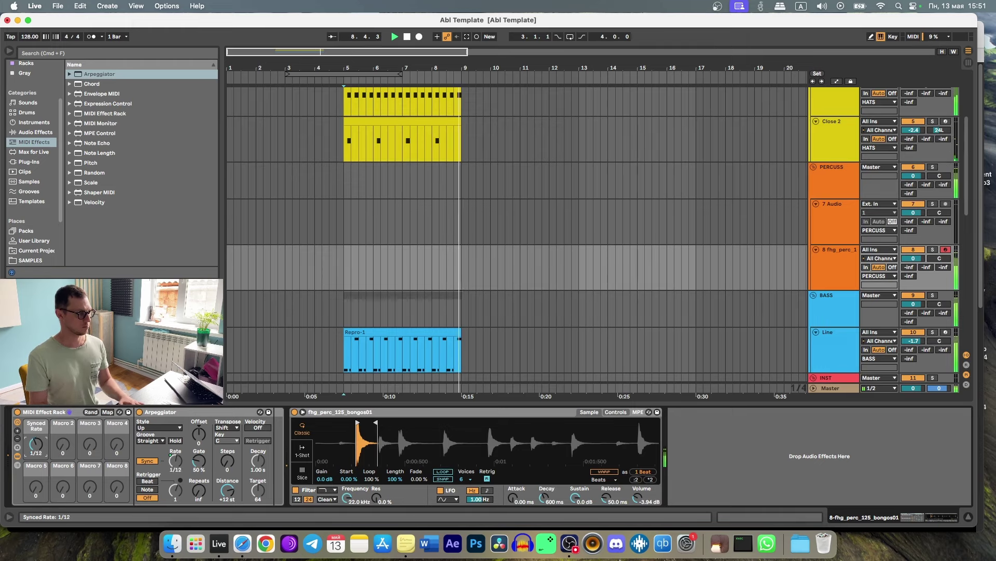
left_click_drag(36, 454, 36, 442)
key("space")
Set the loop region to four bars from 5.1.1, remove the short test clip from the bongo track and switch looping off
left_click_drag(366, 74, 424, 76)
left_click(572, 36)
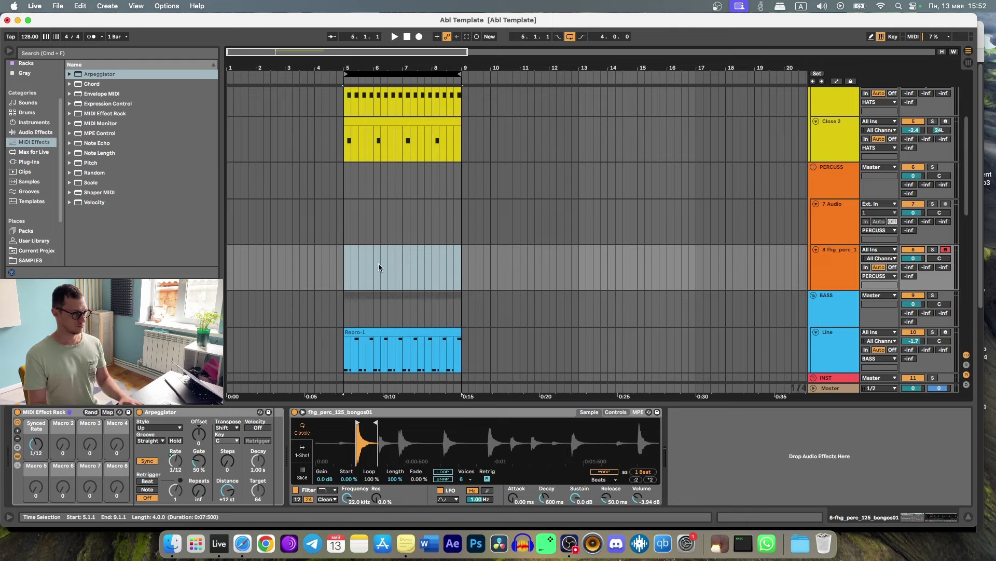
double_click(347, 260)
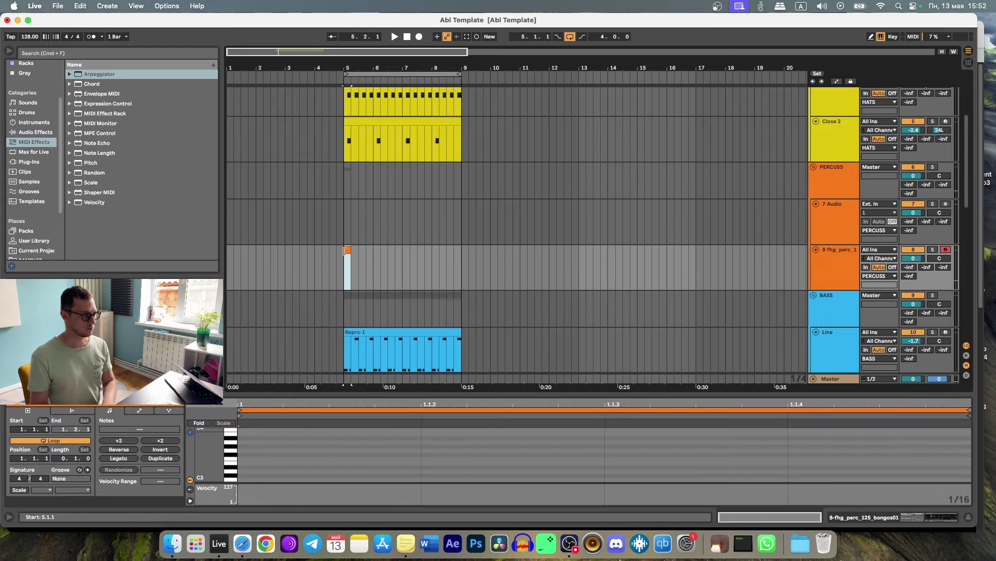
key("Delete")
left_click(830, 335)
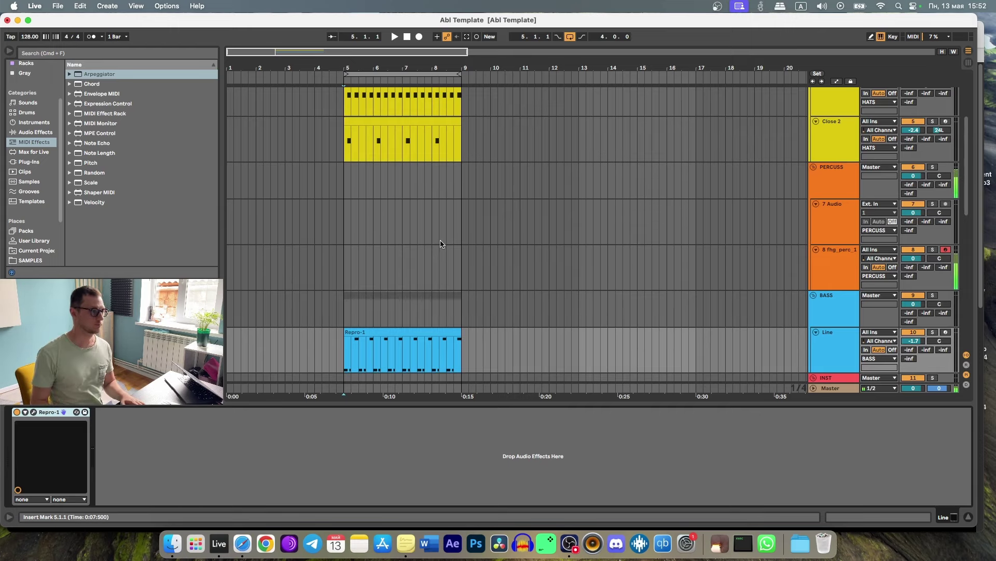
left_click(337, 252)
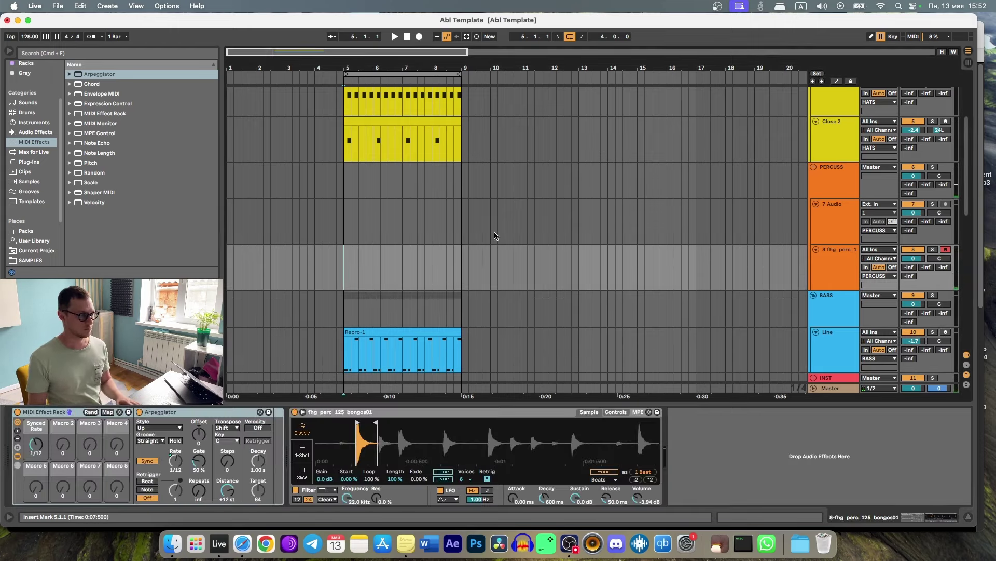
left_click(570, 36)
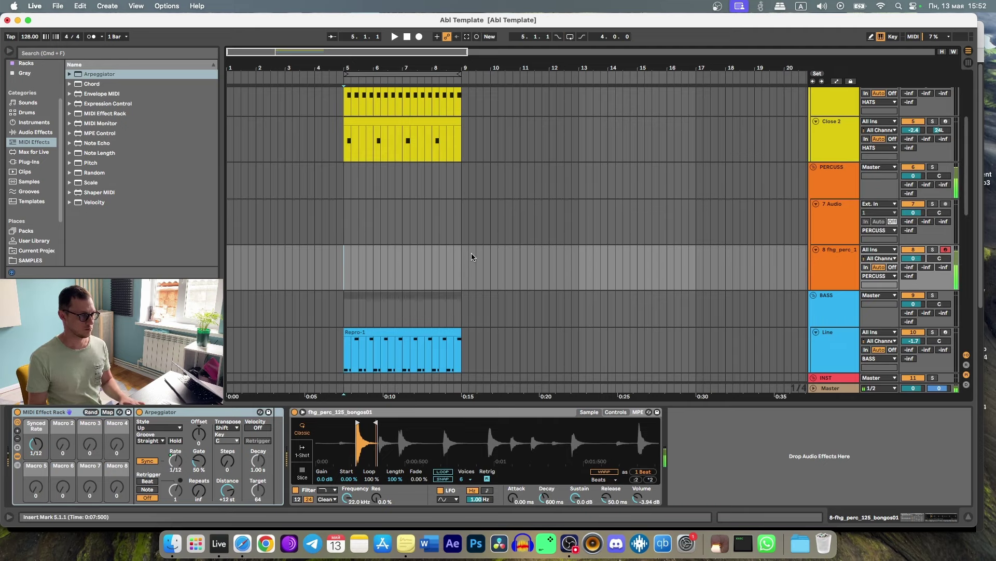
Compare the bongo with the Arpeggiator off and on, and record a short bongo phrase on track 8 from bar 1
left_click(139, 412)
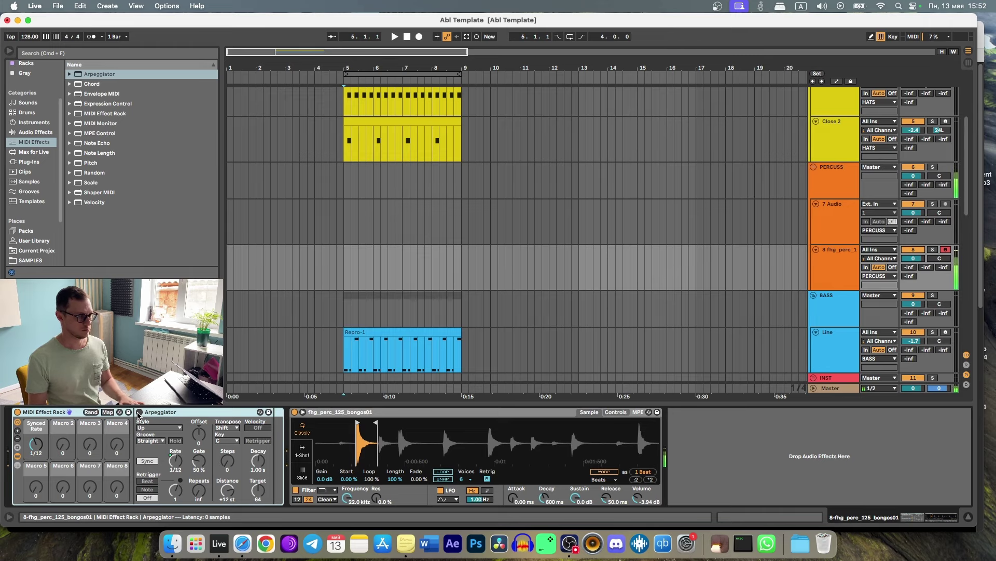
left_click(139, 412)
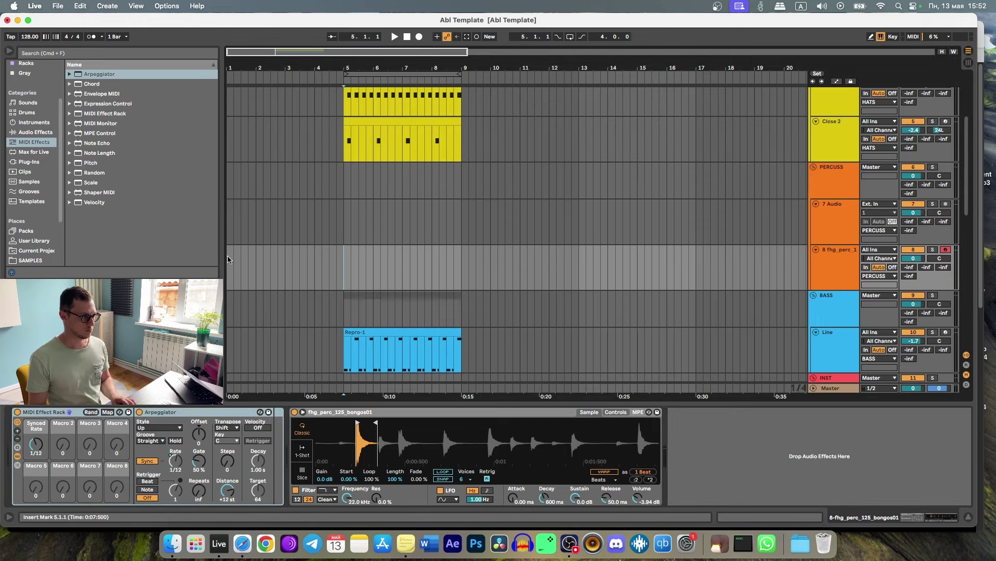
left_click_drag(228, 255, 346, 252)
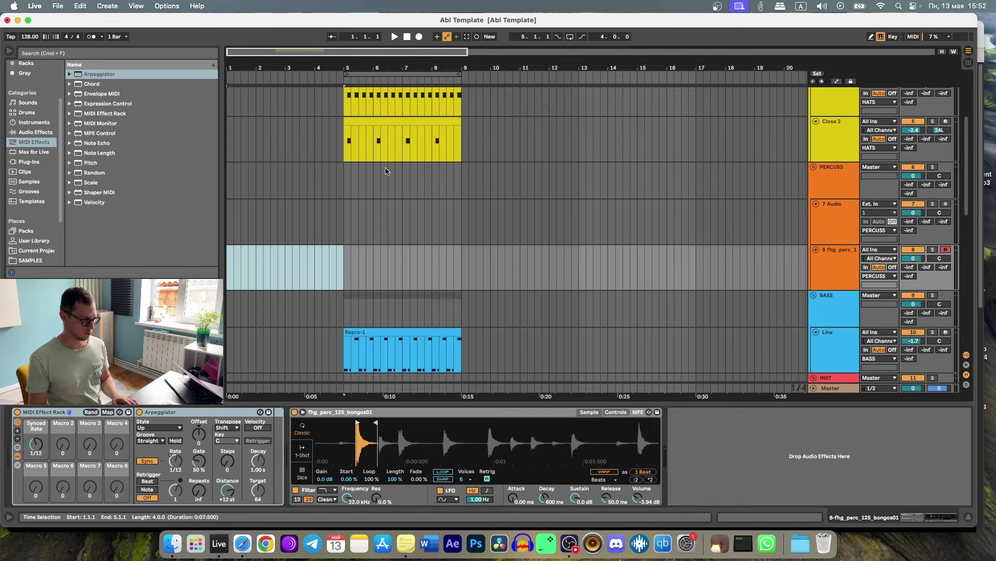
left_click(419, 36)
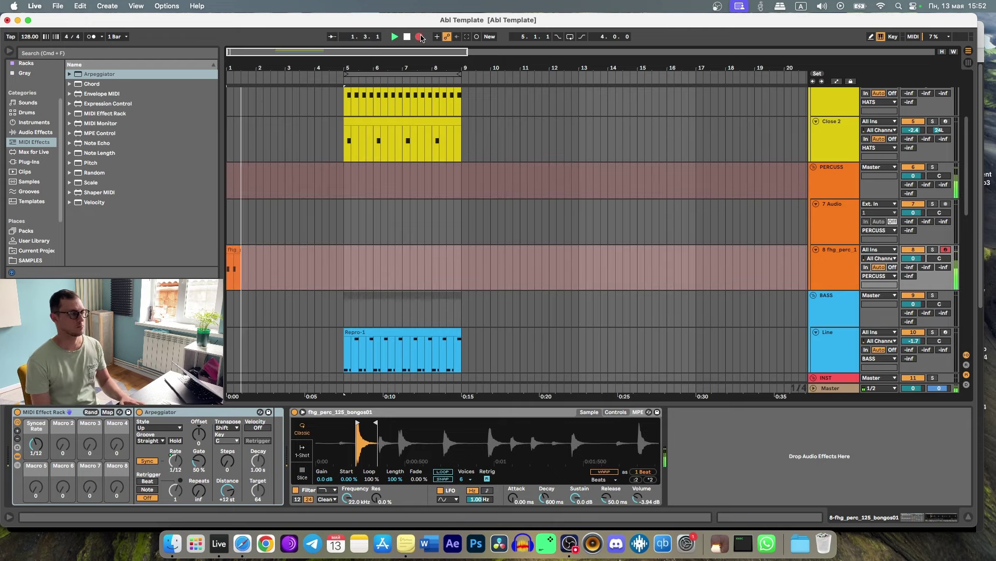
key("space")
Open the recorded bongo clip for note editing and move its second C3 note to 1.1.4
left_click(237, 249)
double_click(237, 249)
left_click(333, 443)
key("super+a")
key("space")
left_click_drag(503, 462, 431, 462)
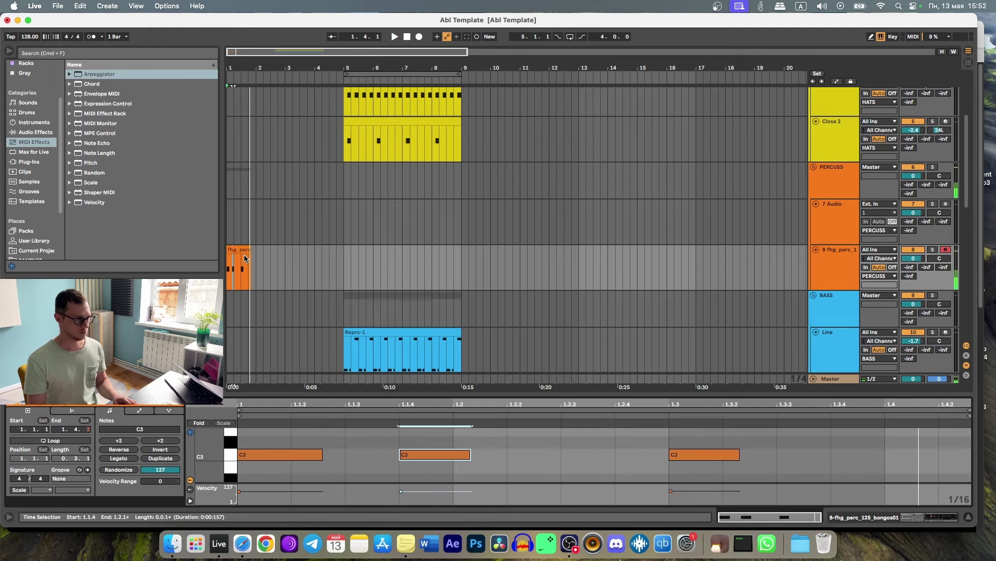
Extend the bongo clip to one full bar, play it and duplicate it into bar 2
key("space")
left_click_drag(251, 250, 256, 250)
key("space")
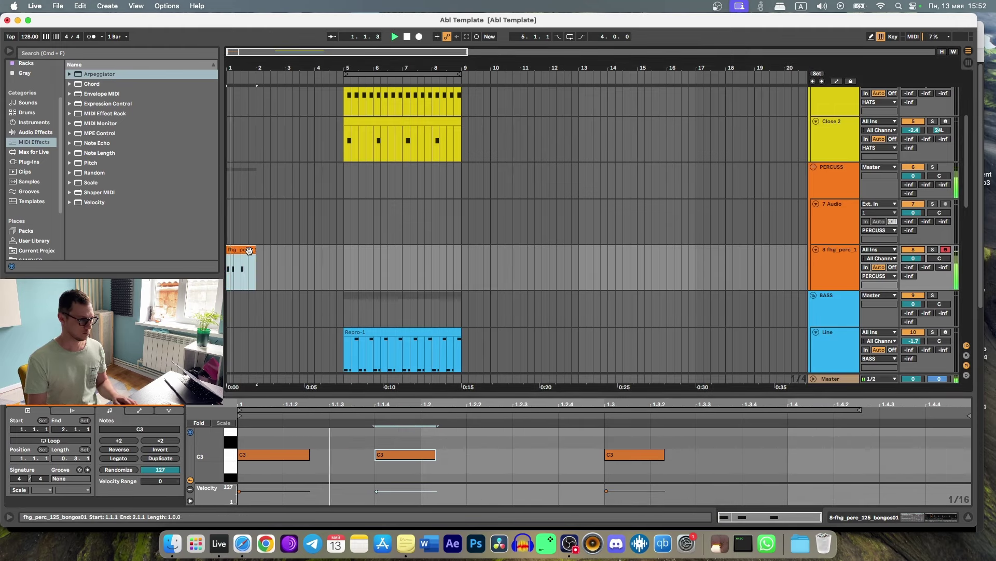
key("super+d")
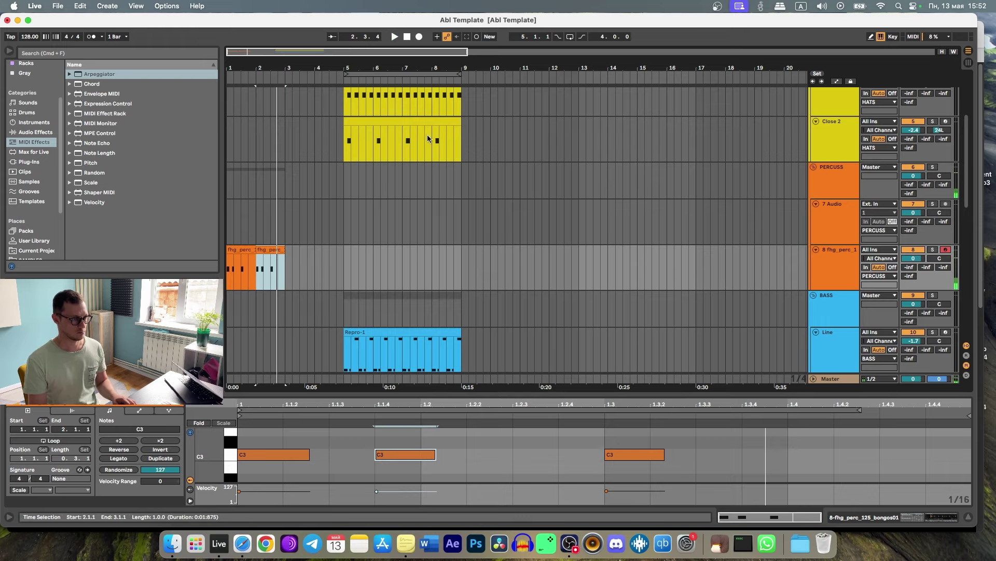
Move the whole drum and bass groove from bars 5–9 to start at bar 9
left_click(379, 74)
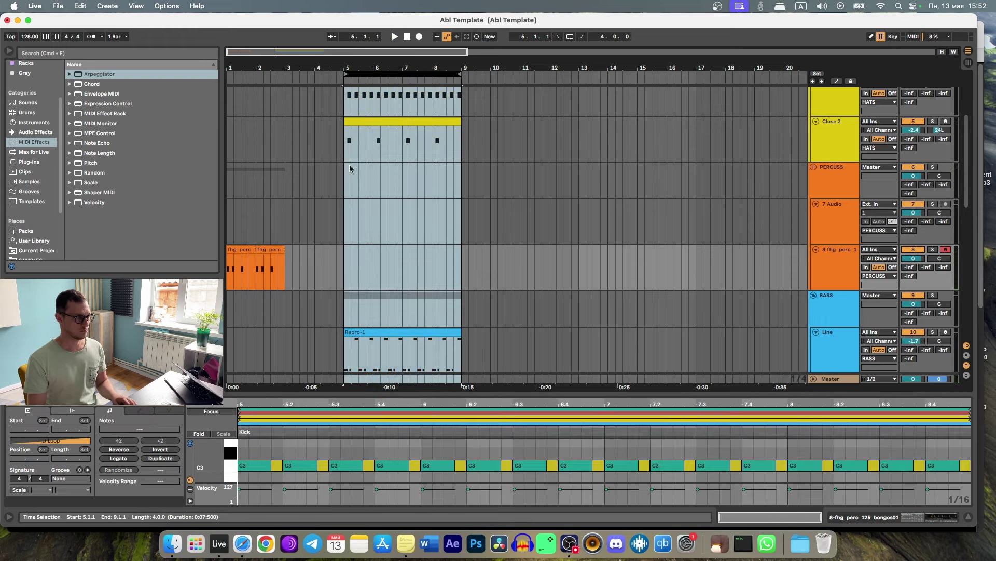
scroll(358, 124, "up", 3)
scroll(358, 122, "up", 2)
left_click_drag(366, 95, 485, 109)
scroll(356, 182, "down", 3)
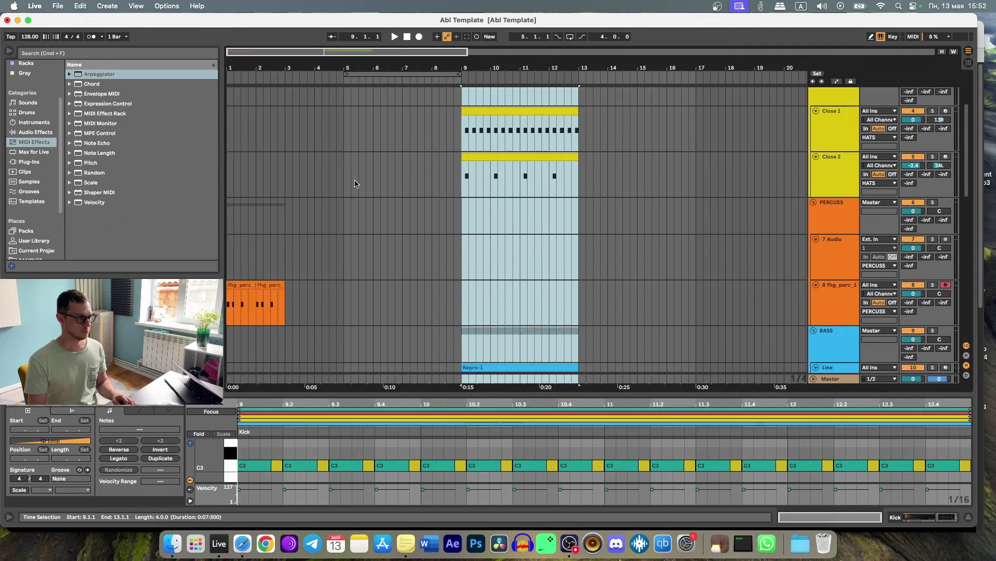
Consolidate the two bongo clips into a single two-bar clip and play it back
scroll(330, 228, "down", 3)
left_click(263, 191)
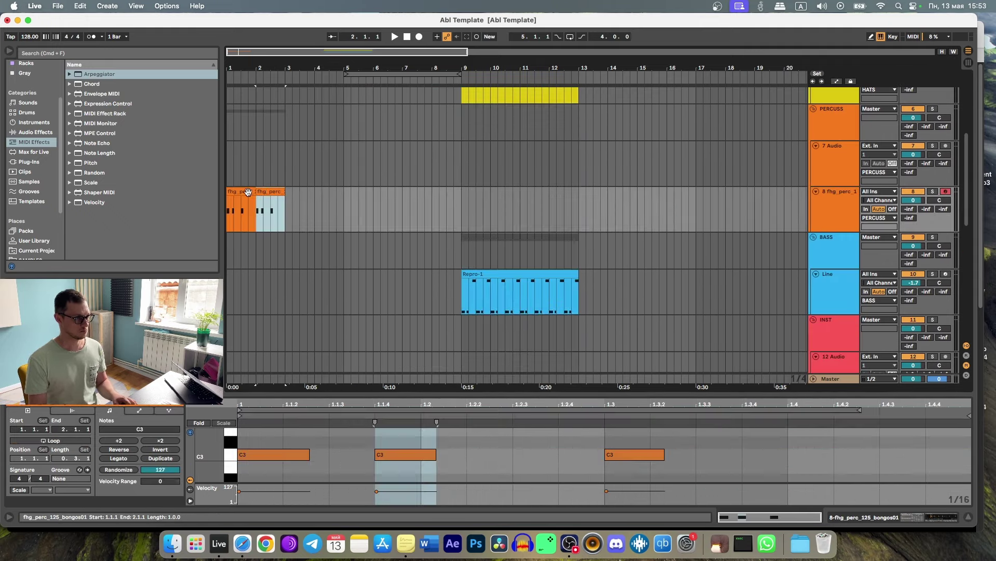
key("super+j")
key("space")
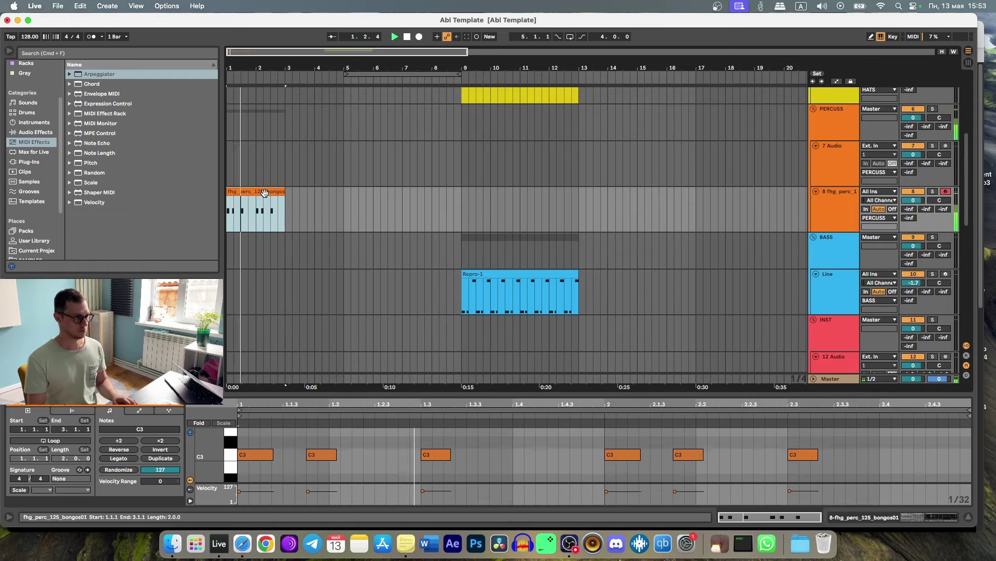
left_click(286, 192)
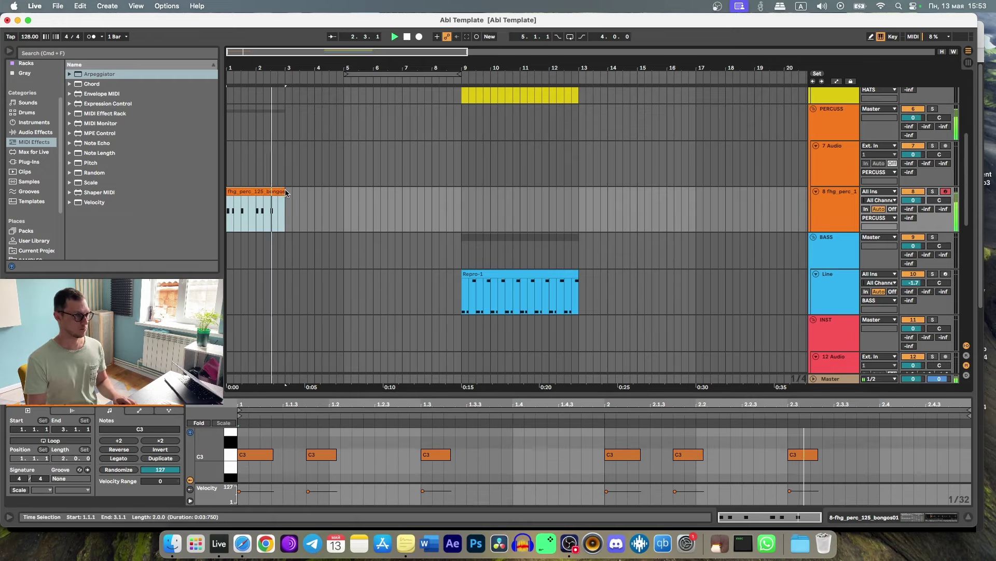
key("space")
Show the bongo track's devices and play from bar 3 while trying the Synced Rate macro at 1/6, leaving it at 1/4
left_click(286, 191)
key("shift+Tab")
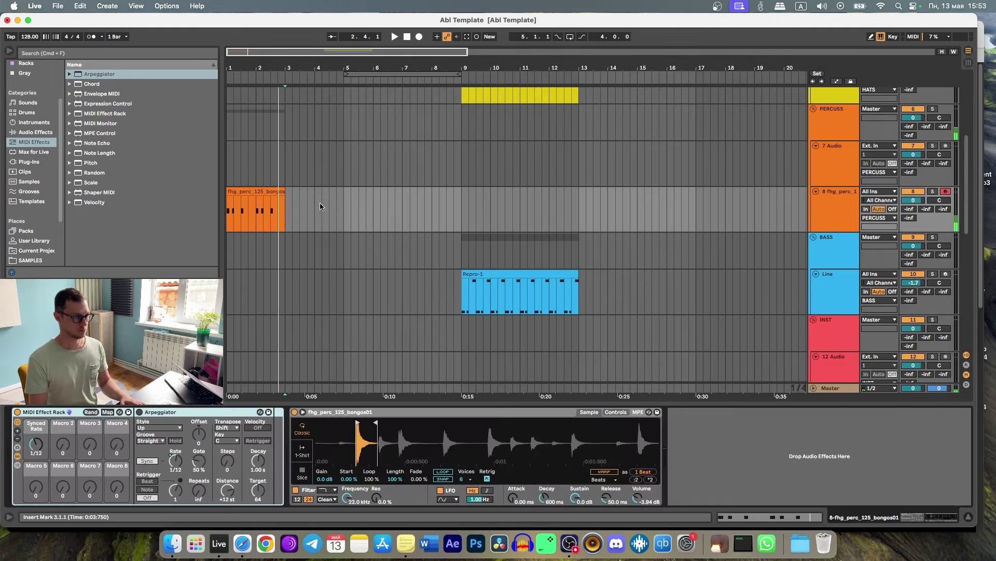
key("Right")
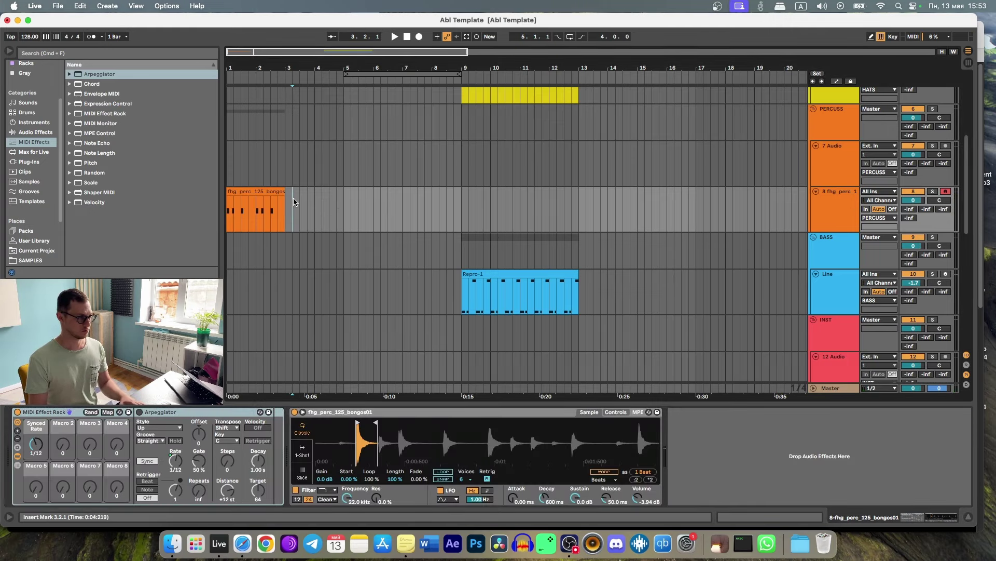
key("space")
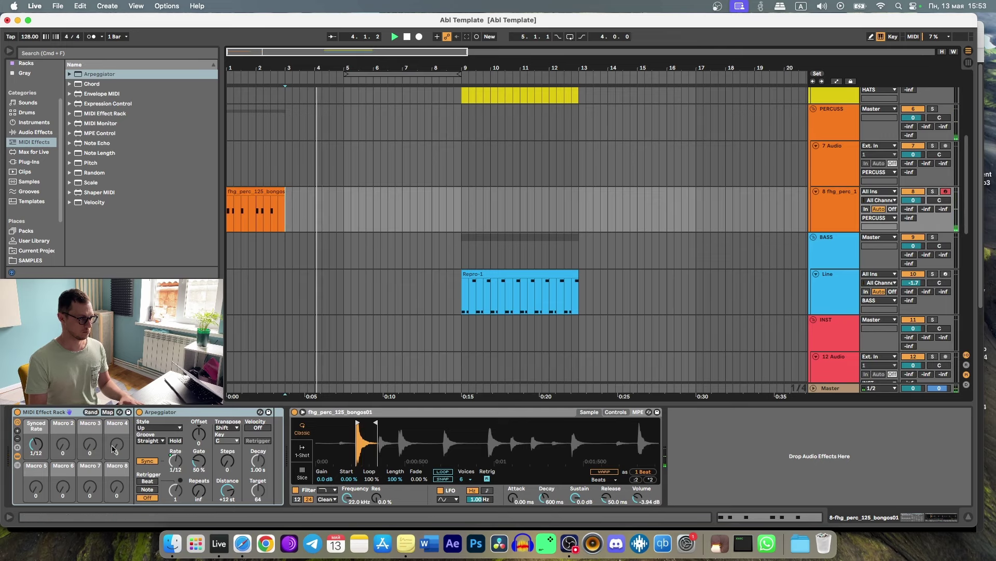
left_click_drag(35, 444, 36, 445)
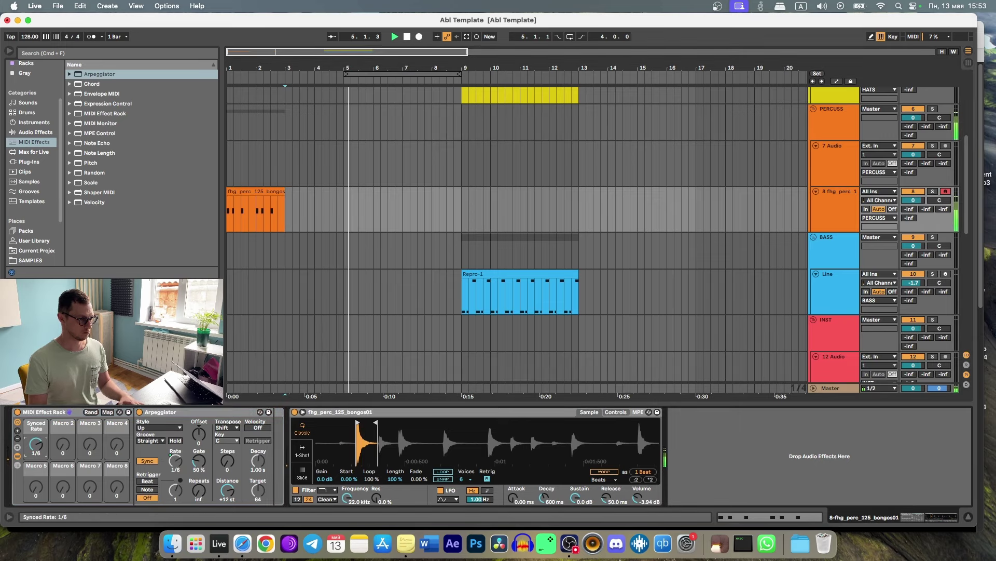
key("space")
key("space")
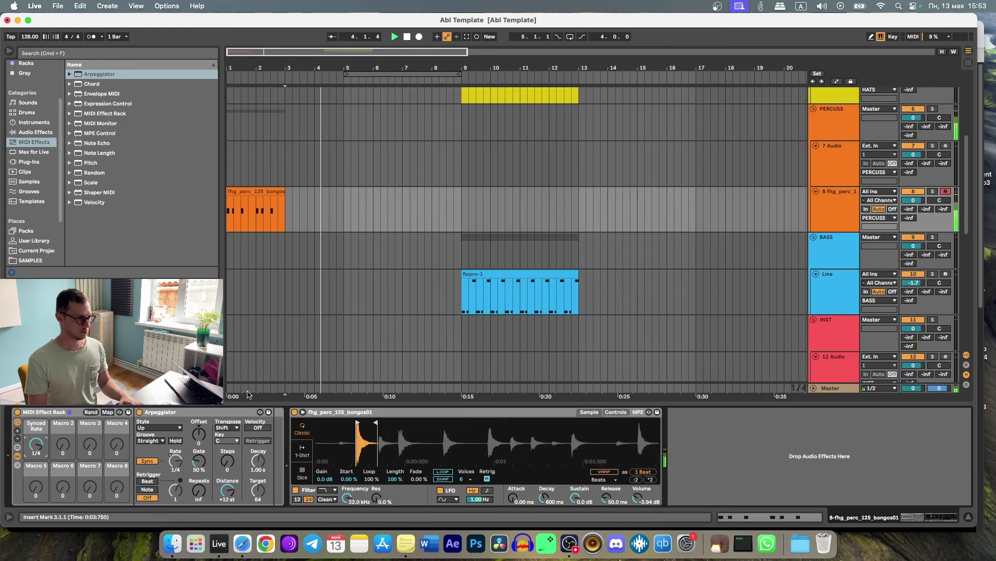
key("space")
Create an empty MIDI clip on the bongo track from bar 3 to bar 9 and fill it with one sustained C3 note
left_click_drag(299, 192, 462, 192)
key("super+shift+m")
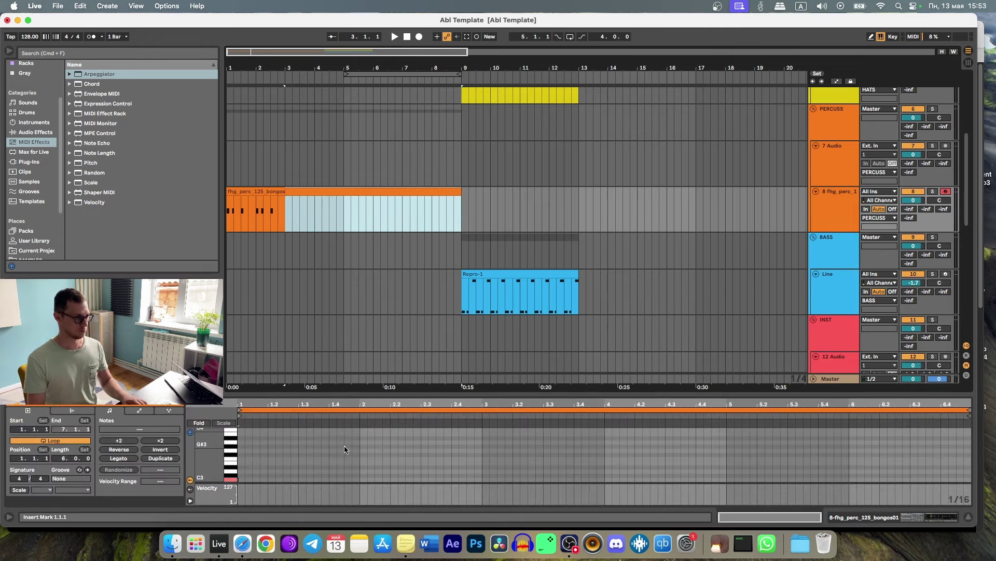
double_click(251, 459)
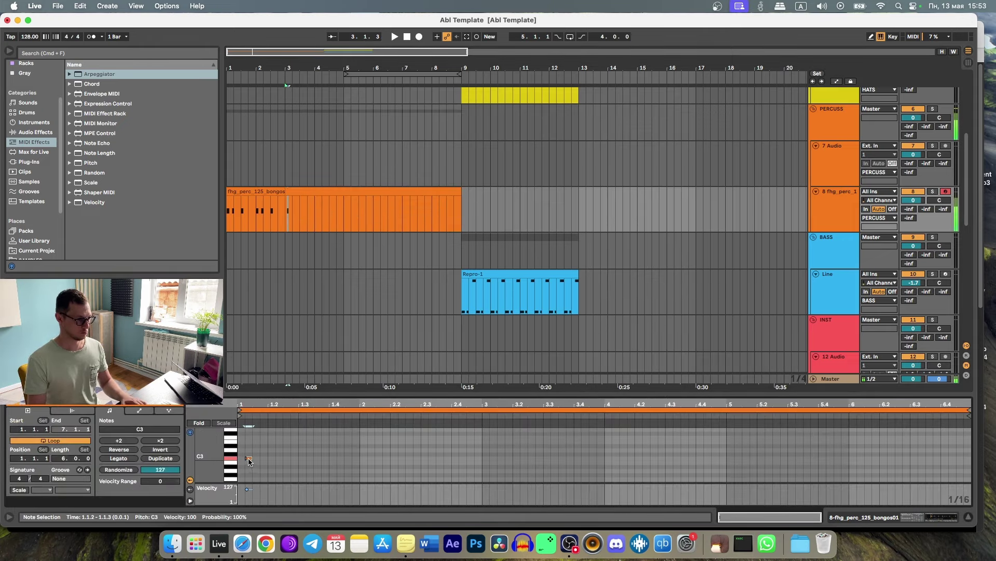
key("Left")
left_click_drag(240, 457, 834, 458)
Play the sustained bongo note from bar 3 and show the Synced Rate macro's automation in its own lane under the bongo track
key("space")
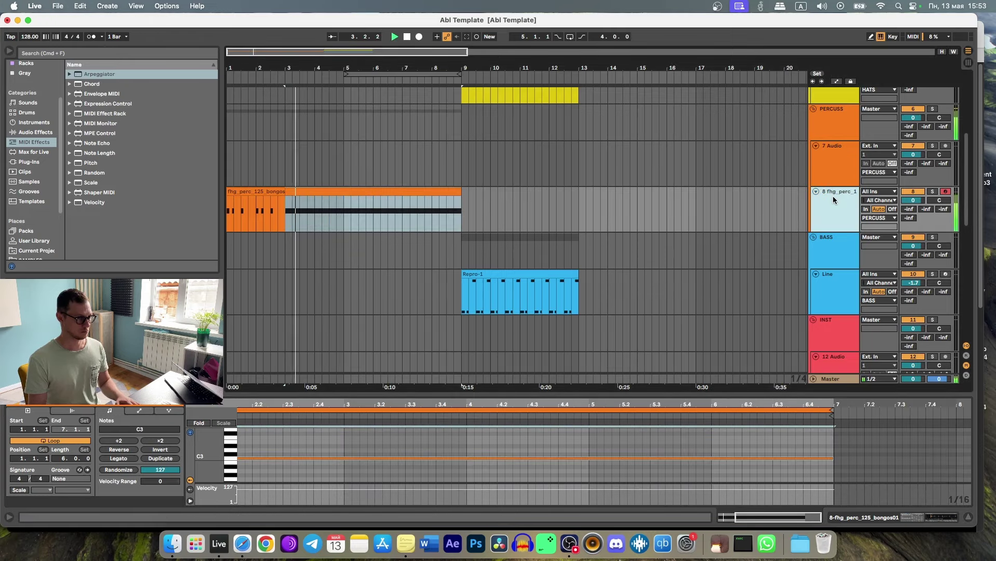
left_click(817, 195)
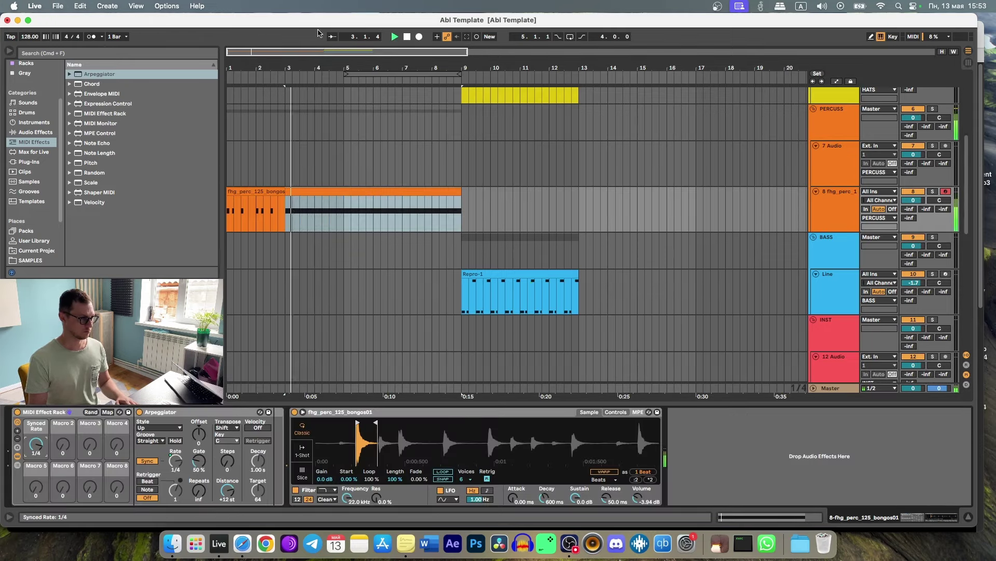
key("plus")
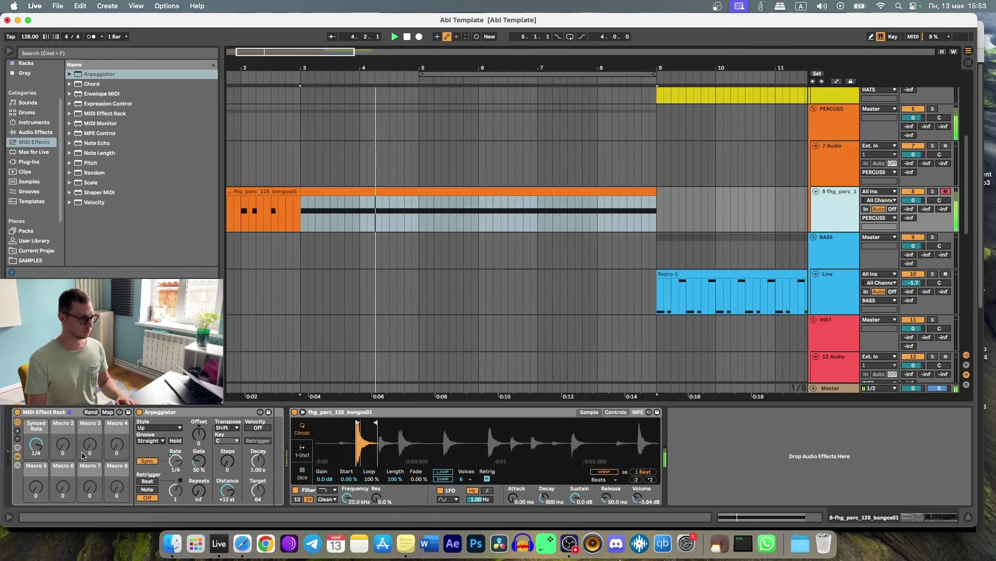
left_click(37, 446)
right_click(36, 447)
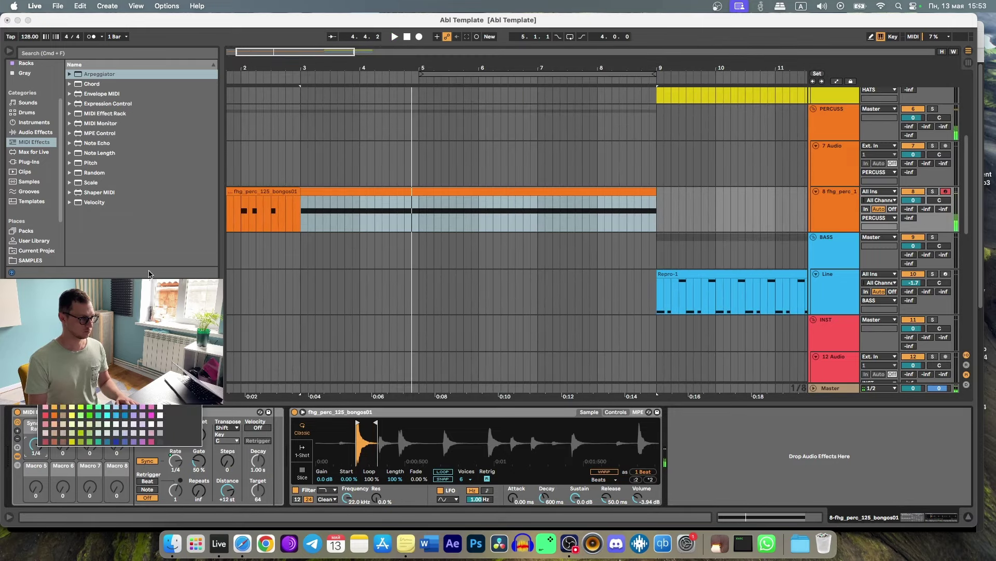
left_click(78, 384)
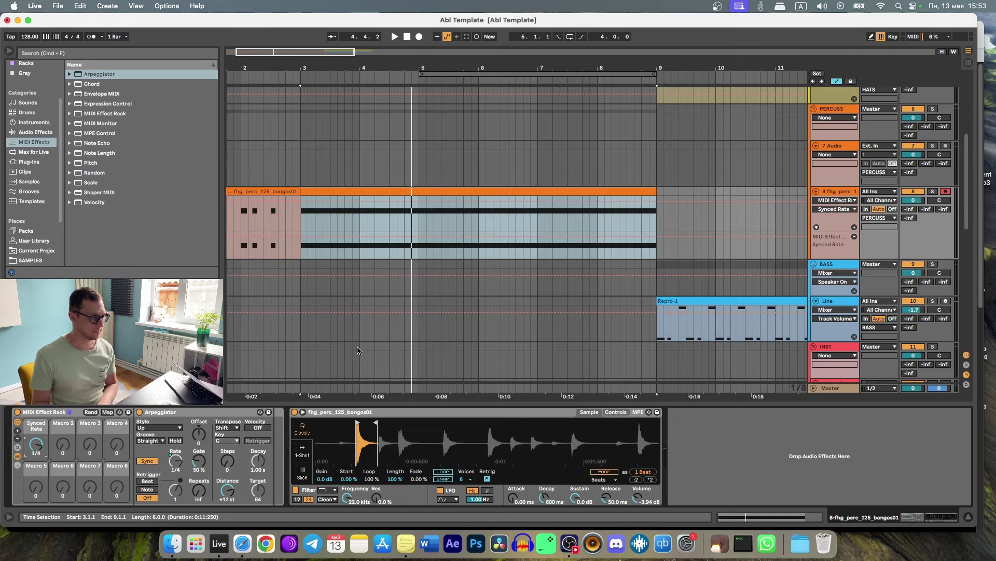
right_click(37, 448)
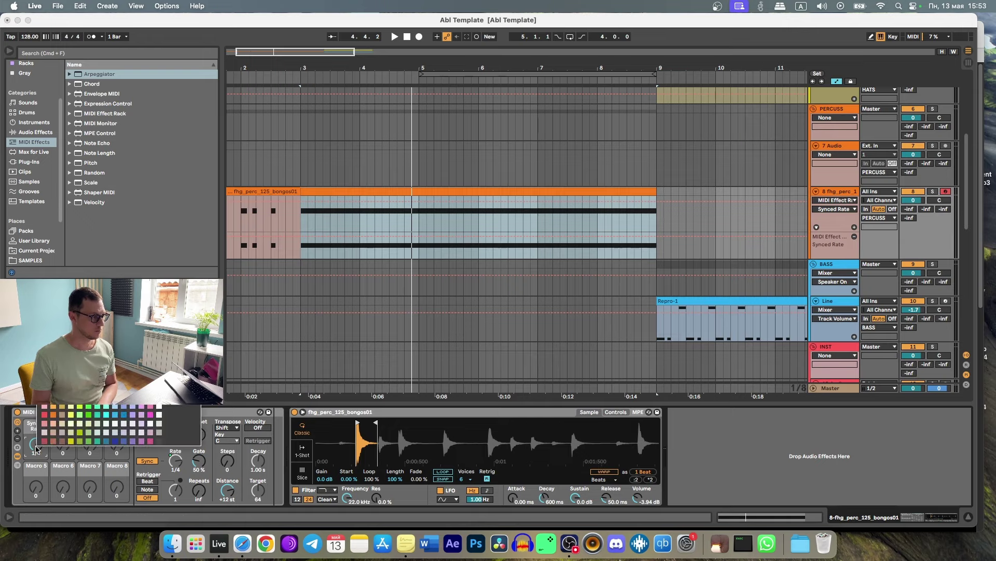
left_click(62, 363)
key("space")
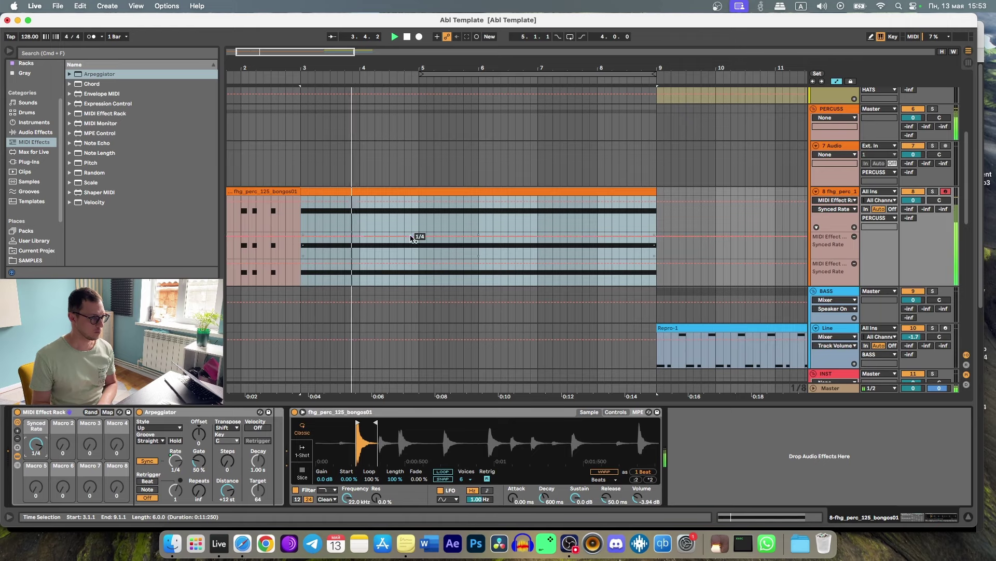
key("space")
left_click(855, 237)
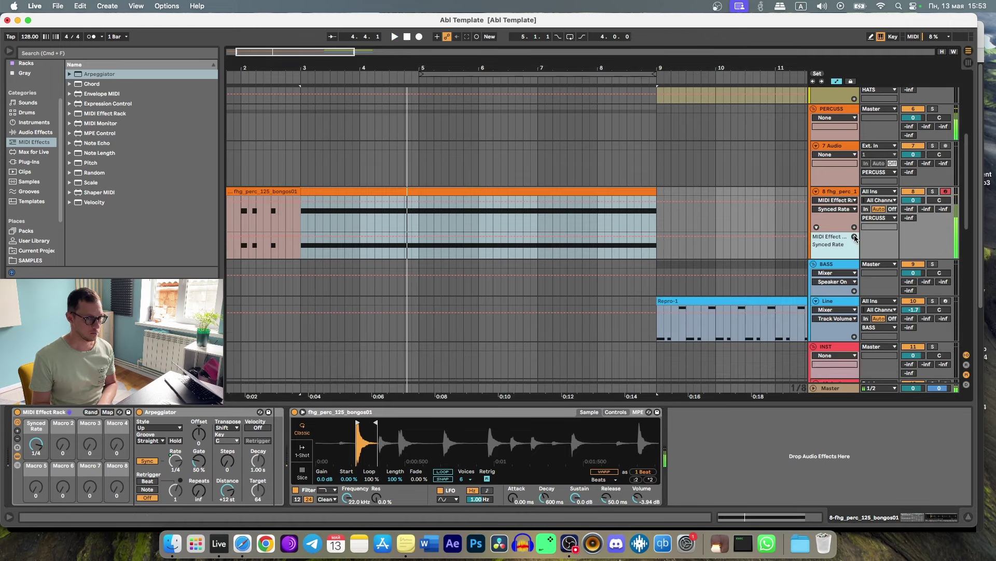
Enlarge the Synced Rate automation lane, drop the rate from 1/4 to 1/8 at bar 5, and play from bar 3
left_click(421, 238)
left_click_drag(797, 259, 798, 304)
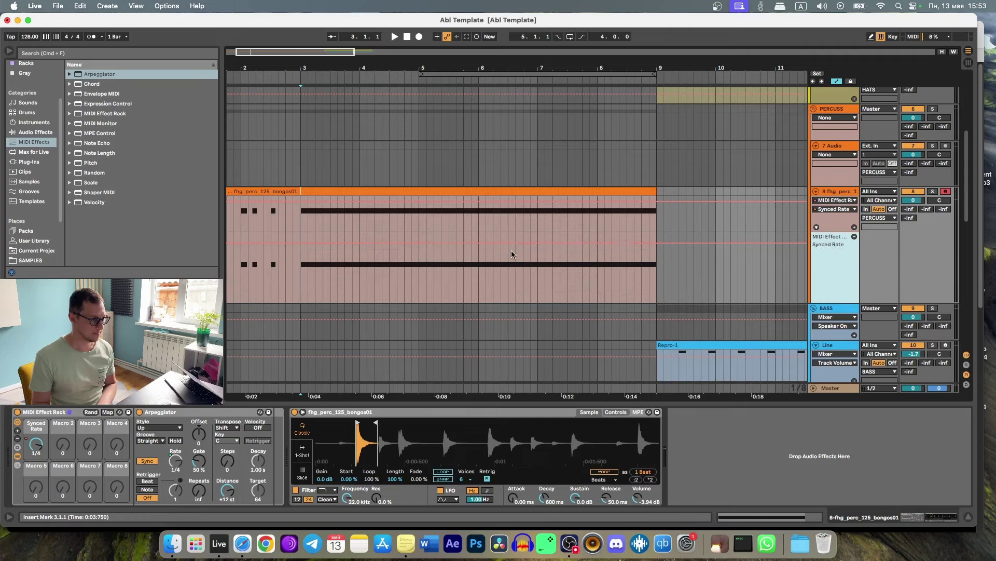
left_click_drag(425, 248, 420, 260)
key("space")
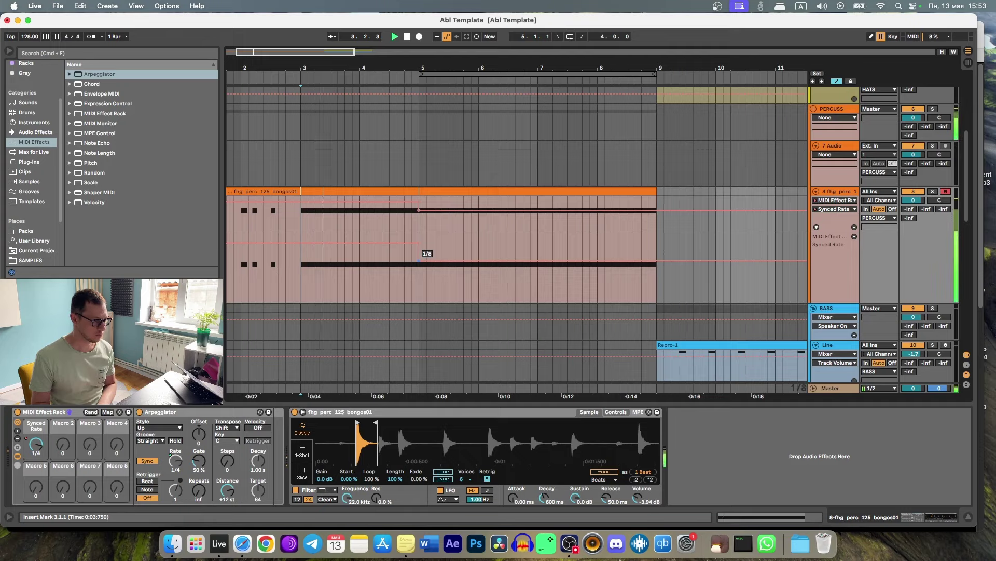
left_click_drag(422, 69, 414, 98)
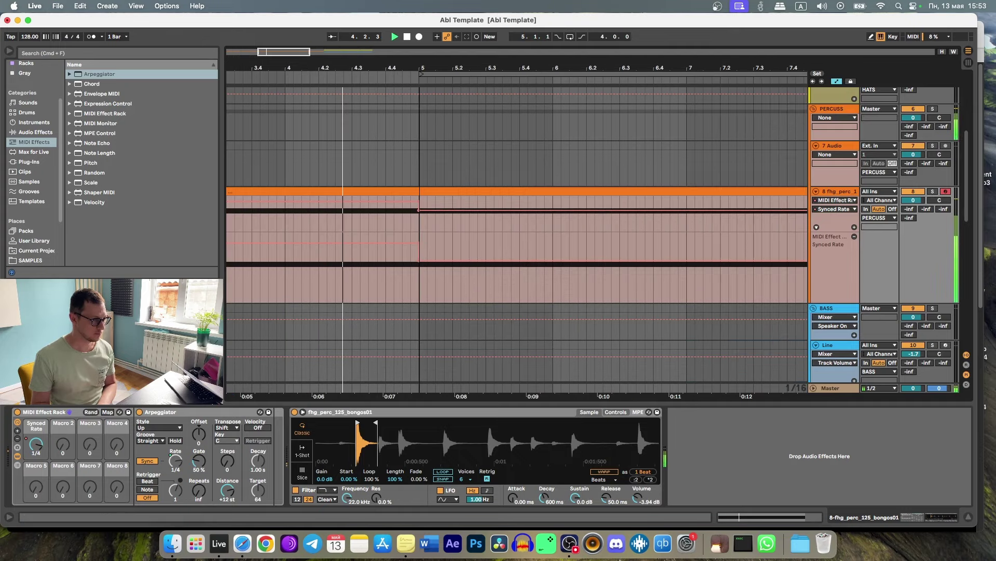
Try the Synced Rate automation after bar 5 at 1/16 during playback and settle it at 1/12
left_click(411, 264)
left_click_drag(412, 264, 411, 283)
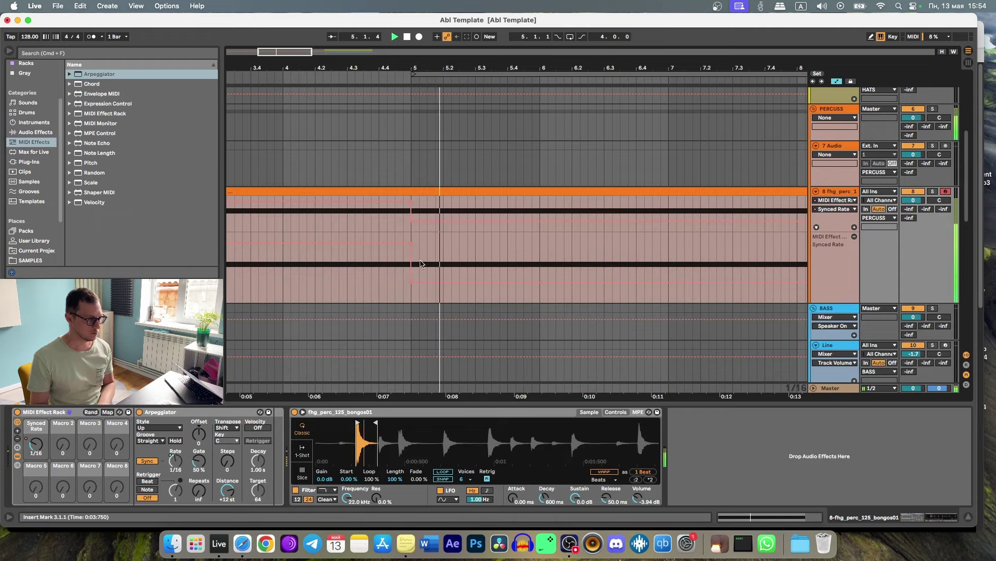
left_click(411, 282)
left_click_drag(410, 282, 411, 274)
key("space")
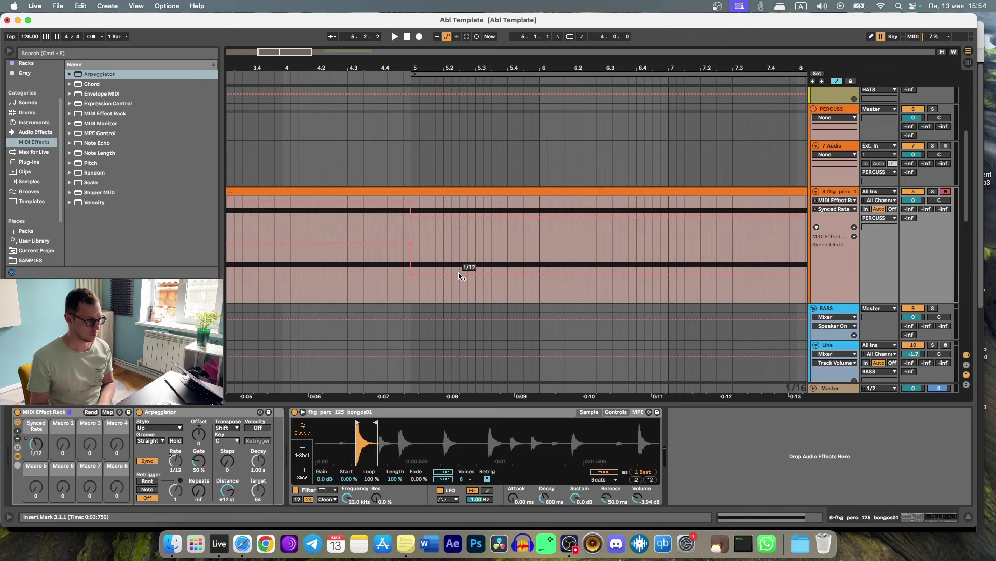
Draw the Synced Rate automation at 1/4 from beat 5.3 to bar 6, checking it with playback
key("b")
left_click_drag(483, 263, 515, 252)
key("space")
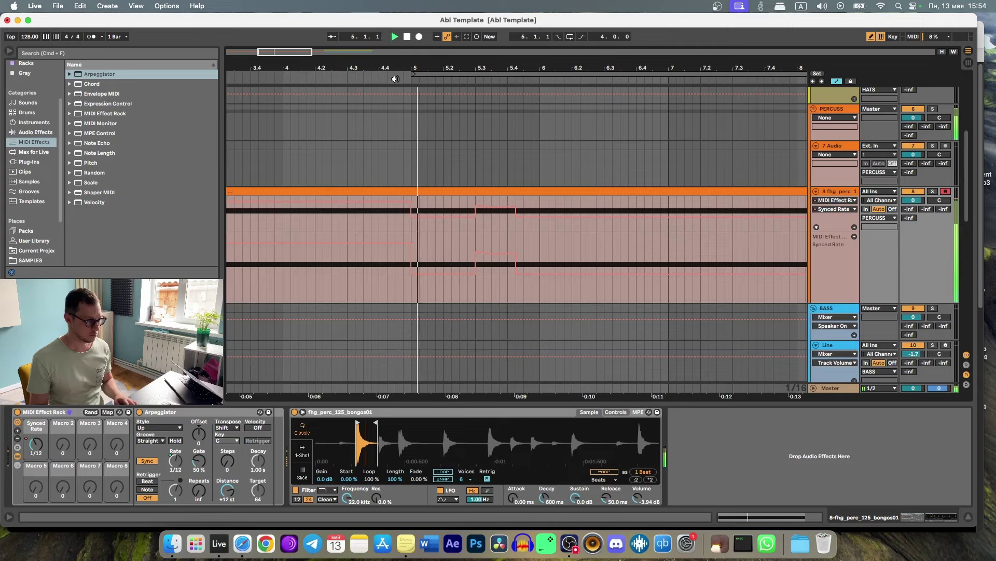
key("space")
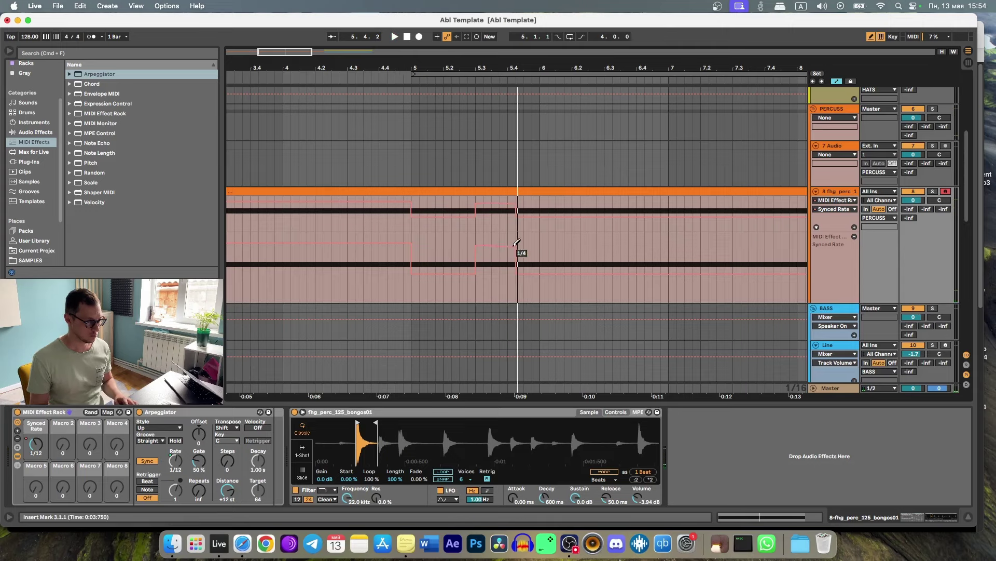
key("space")
key("space")
left_click_drag(517, 242, 538, 241)
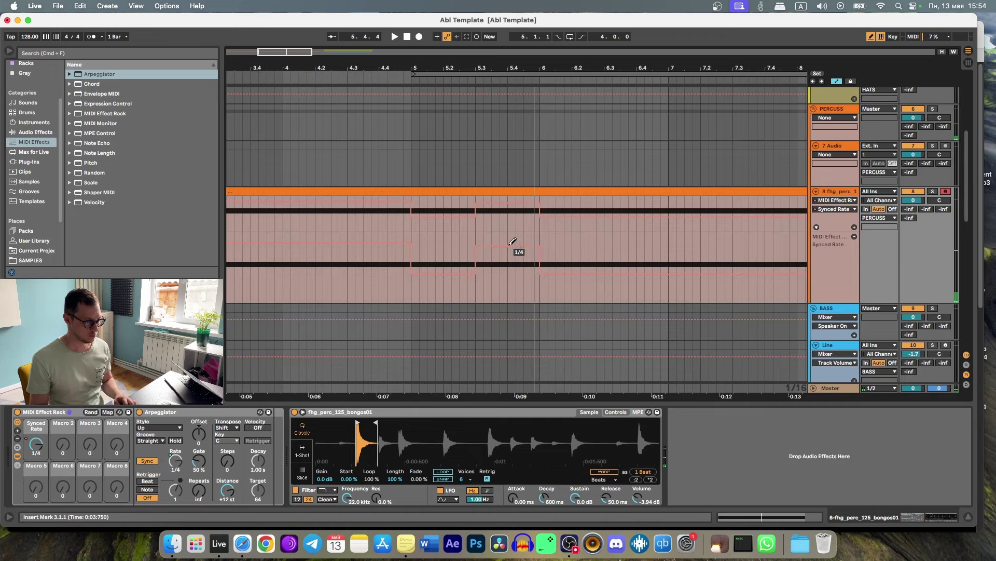
Play back the bongo rate changes repeatedly around bar 5 to judge the rhythm up to bar 6
left_click(412, 95)
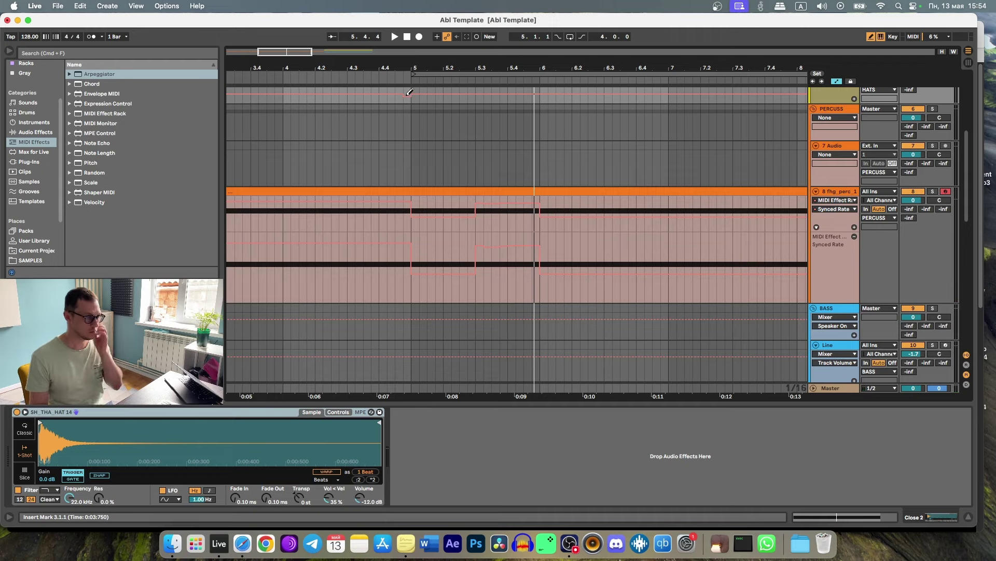
key("space")
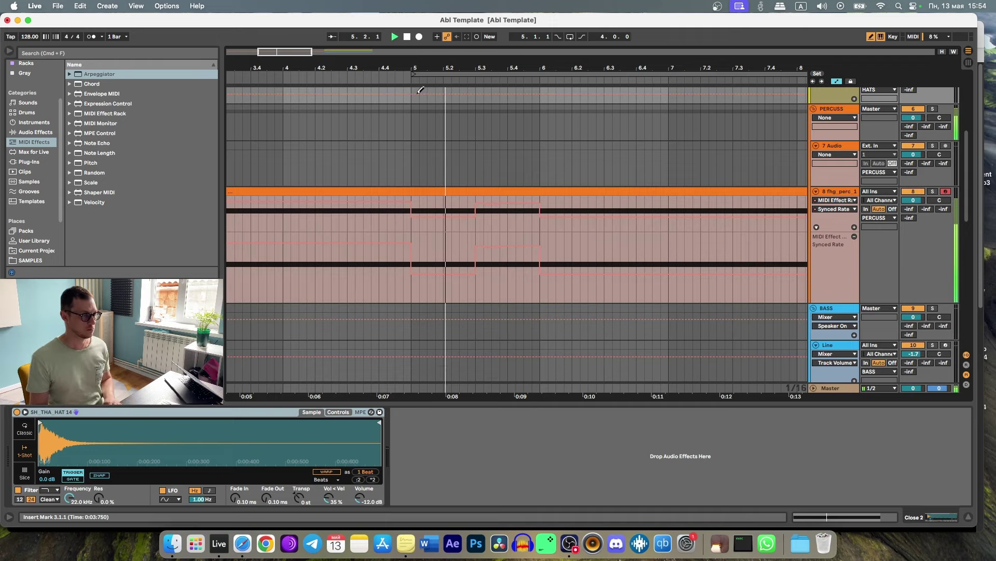
key("space")
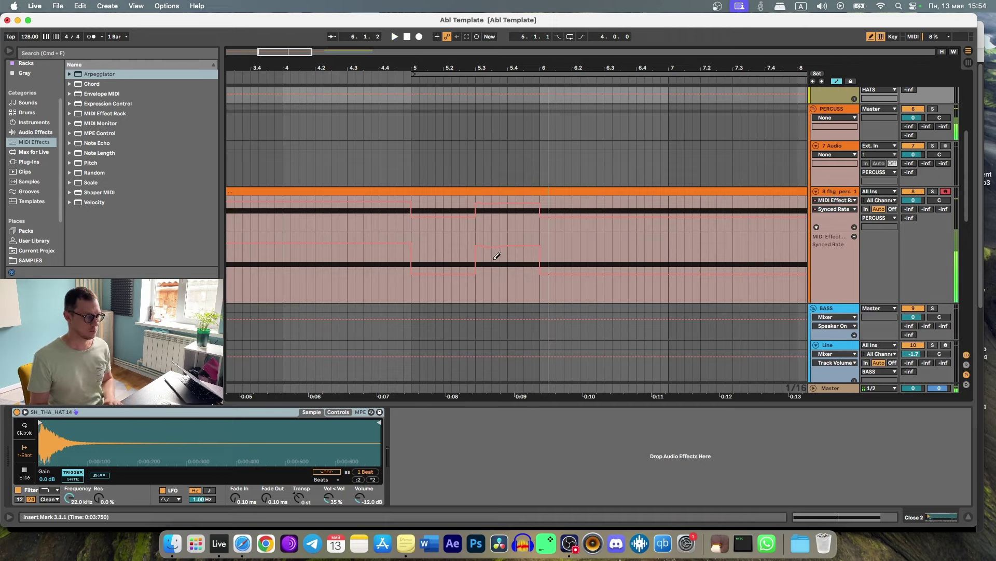
key("space")
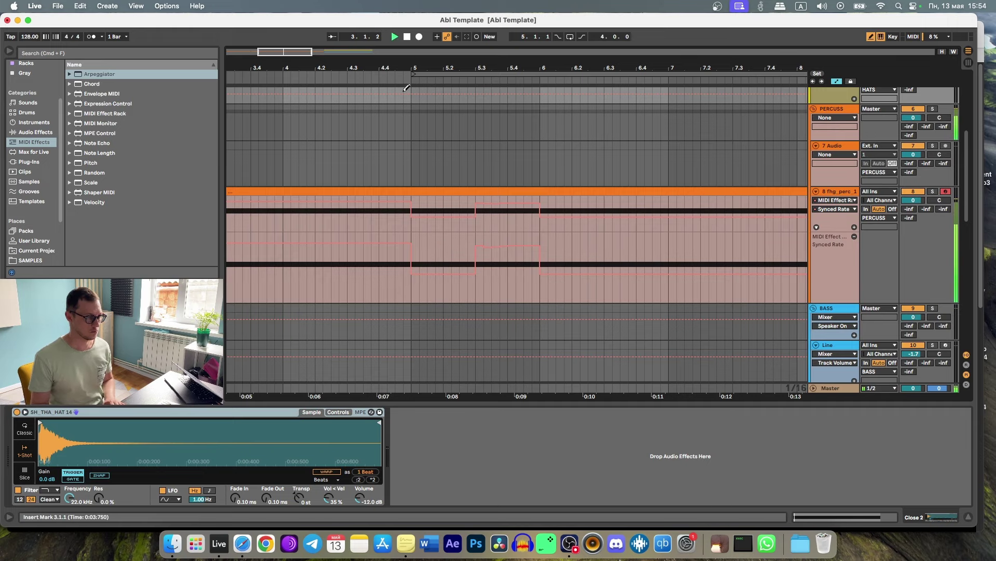
left_click(394, 80)
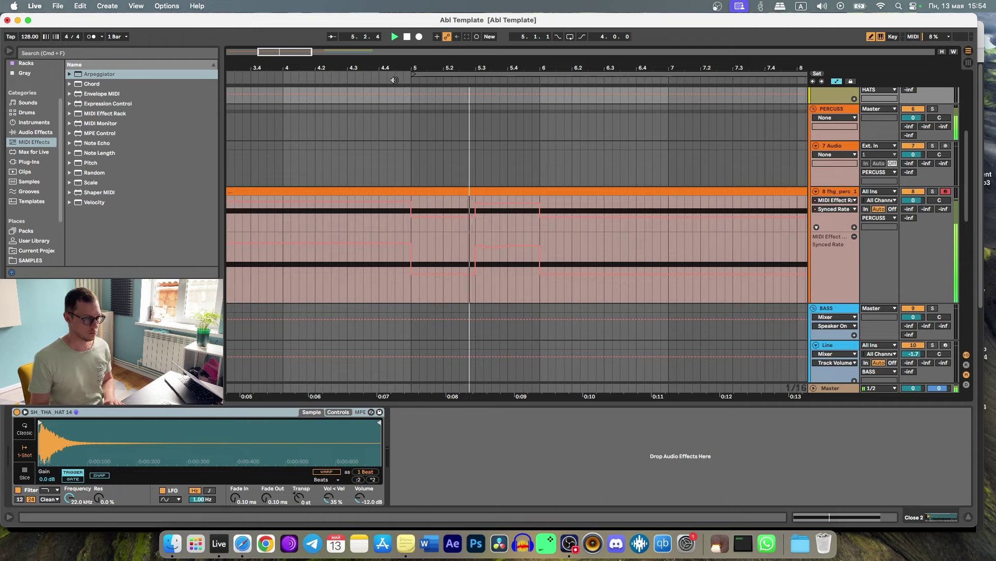
key("space")
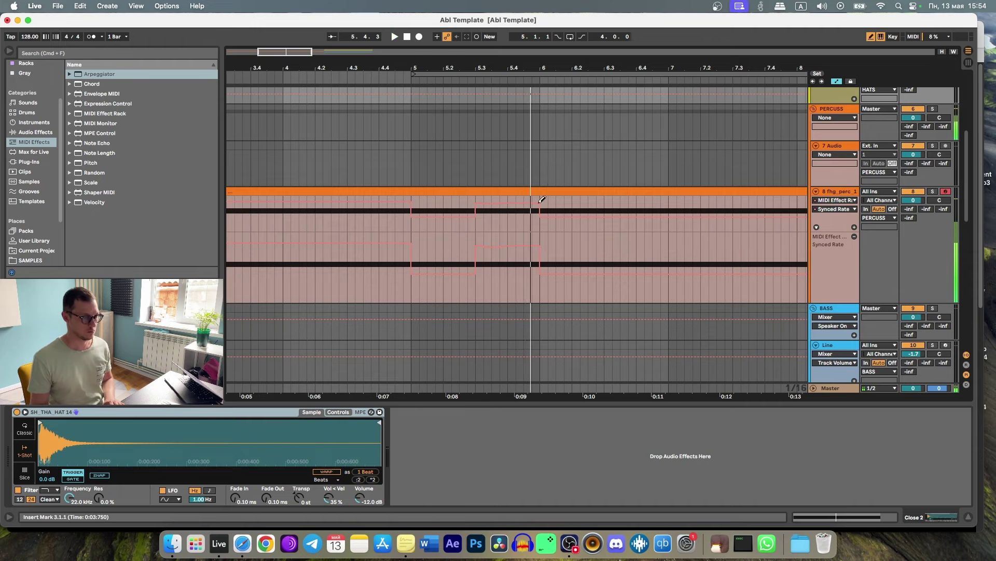
Draw the Synced Rate automation at 1/8 from bar 6 to about beat 6.3
left_click(545, 274)
key("space")
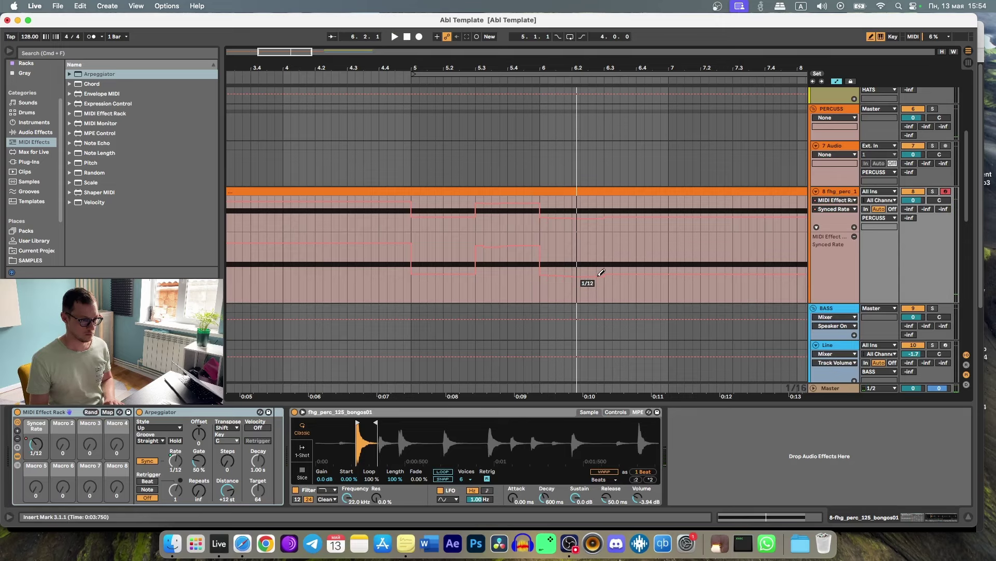
left_click_drag(548, 262, 604, 263)
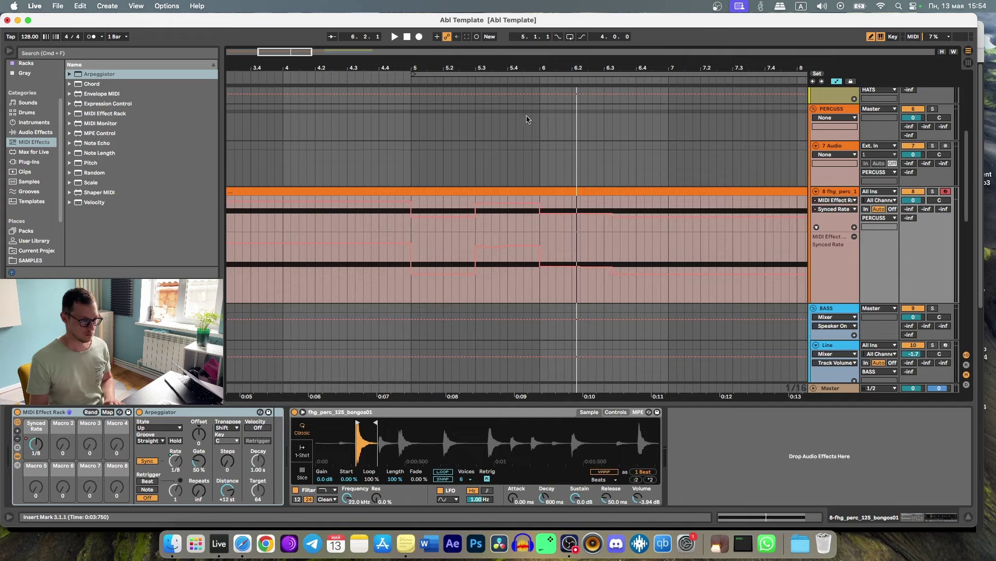
Play back the rate changes and draw the Synced Rate automation at 1/16 from beat 6.3 to bar 7
key("minus")
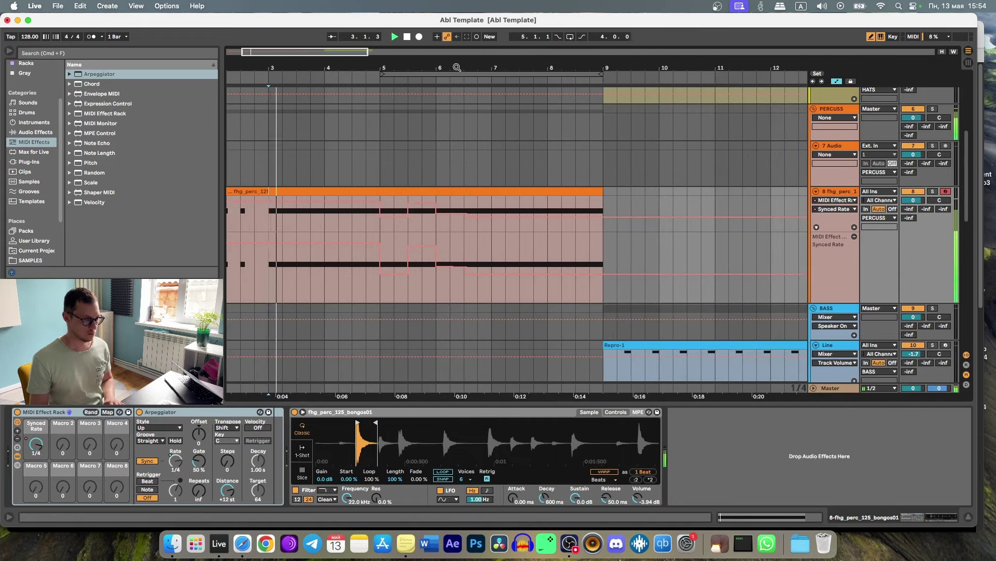
key("plus")
left_click(396, 81)
key("space")
left_click_drag(485, 280, 559, 278)
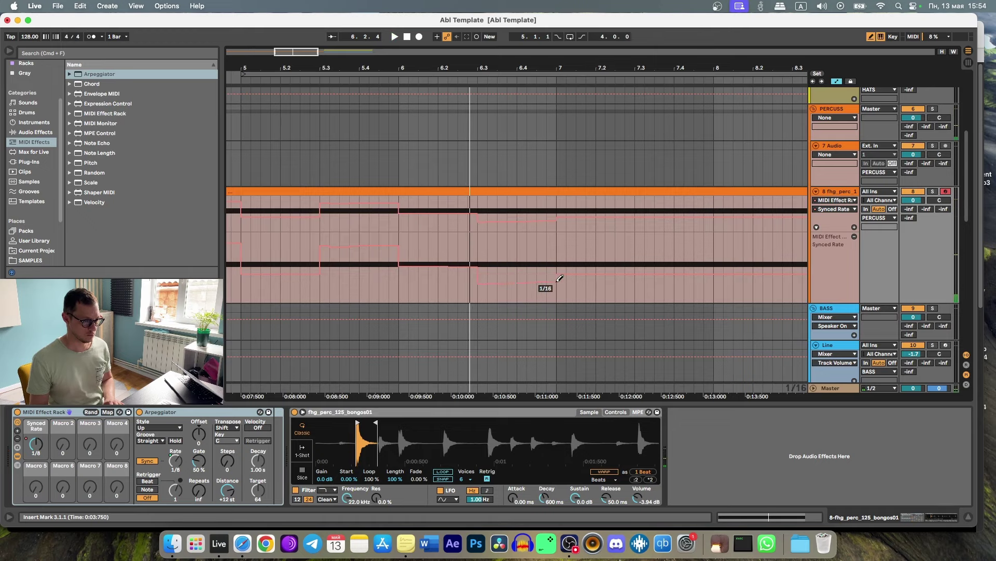
Play the bongo part from bar 3 to bar 7 to review all drawn rate changes
key("minus")
key("minus")
key("minus")
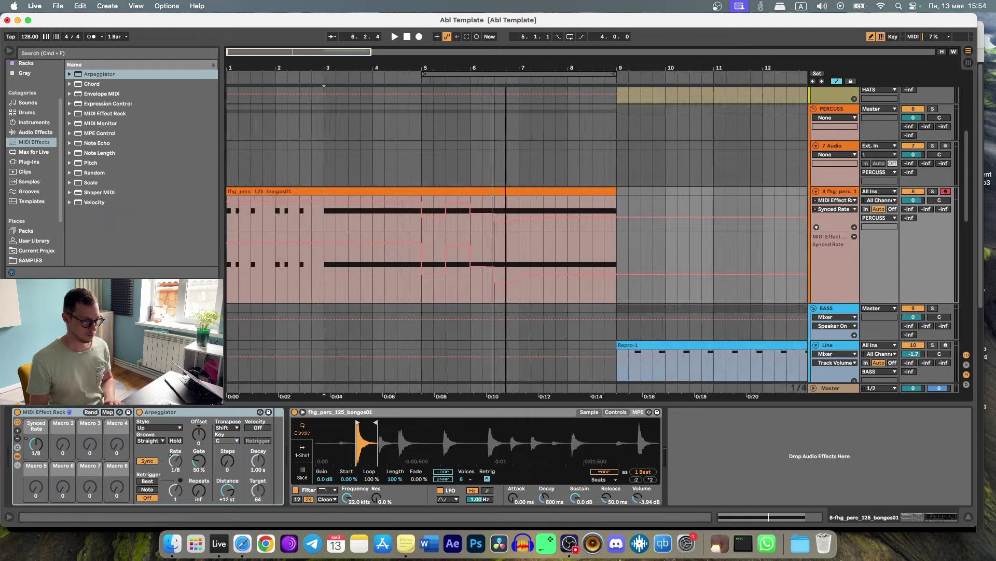
key("space")
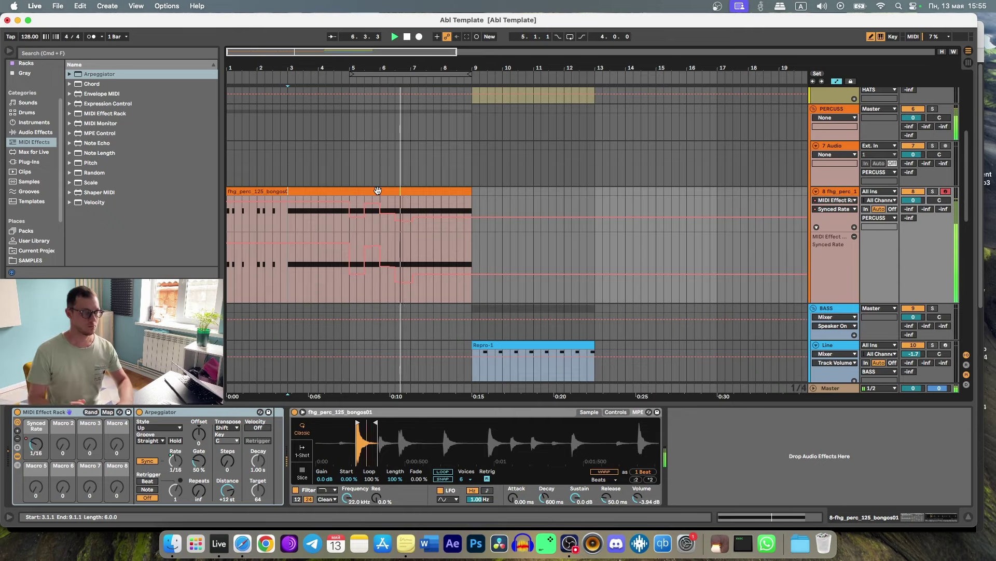
key("space")
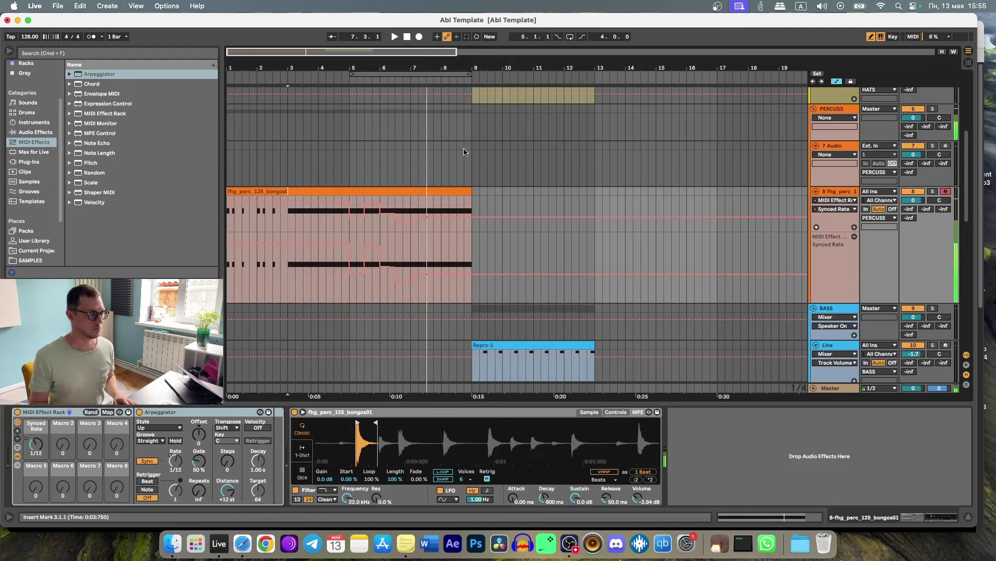
Draw Synced Rate automation at 1/4 from beat 7.3, 1/8 from bar 8, 1/16 from 8.2 and 1/24 from 8.3 to bar 9, checking with playback
key("plus")
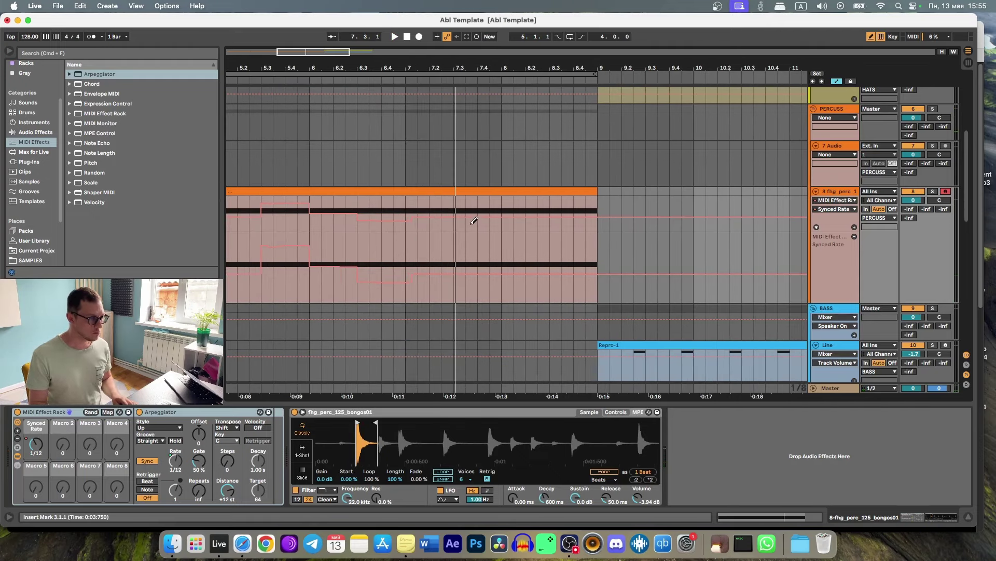
key("space")
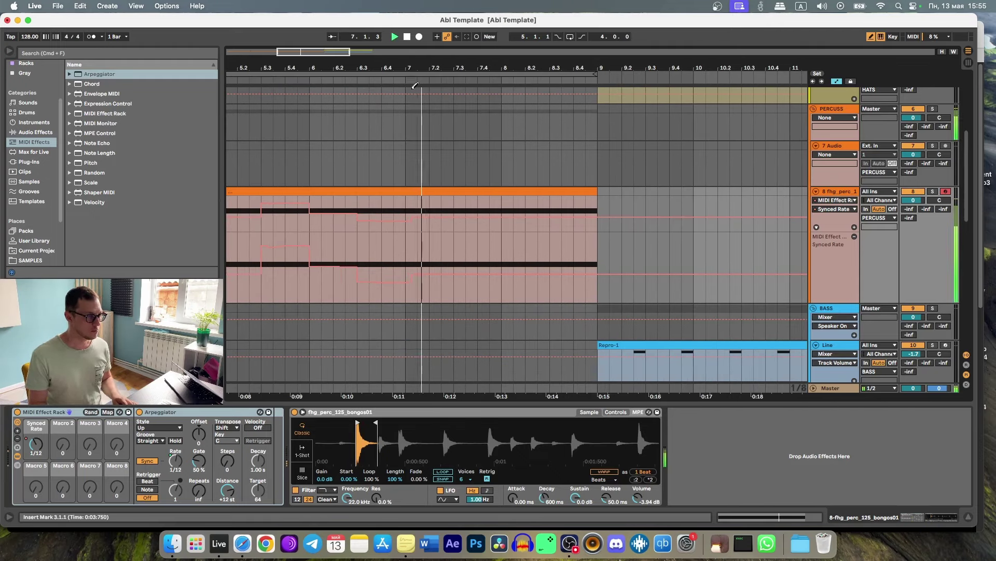
left_click_drag(464, 213, 460, 208)
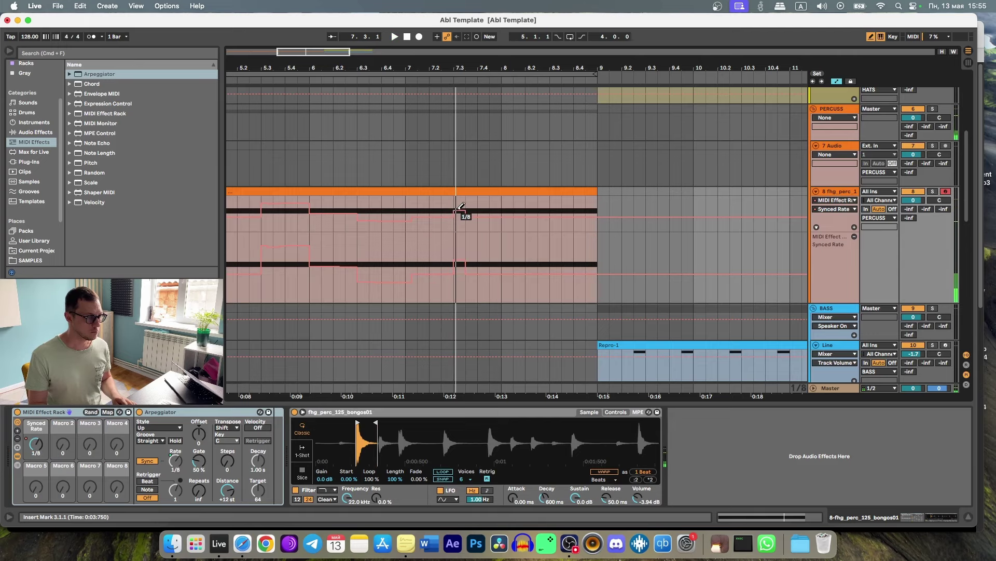
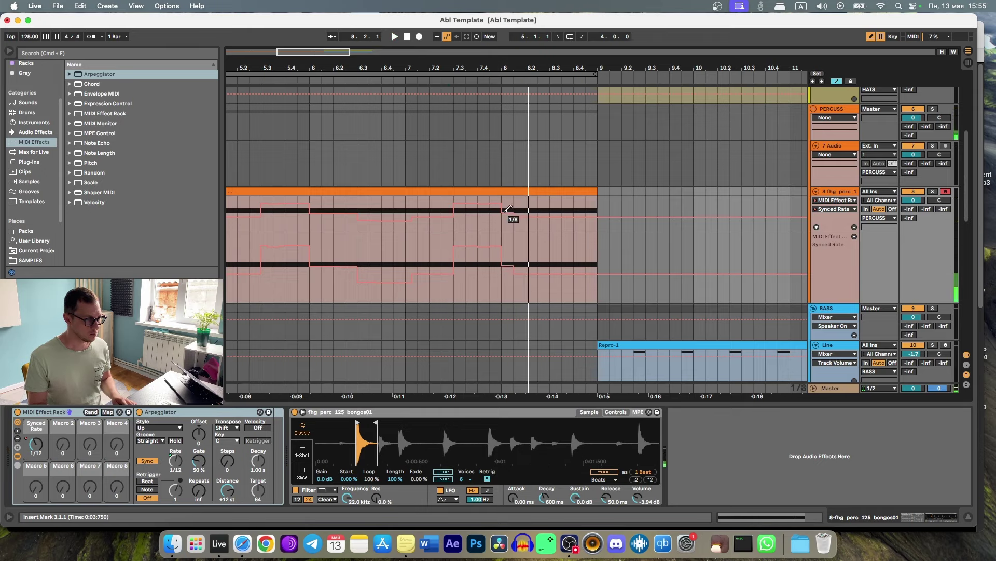
left_click(496, 84)
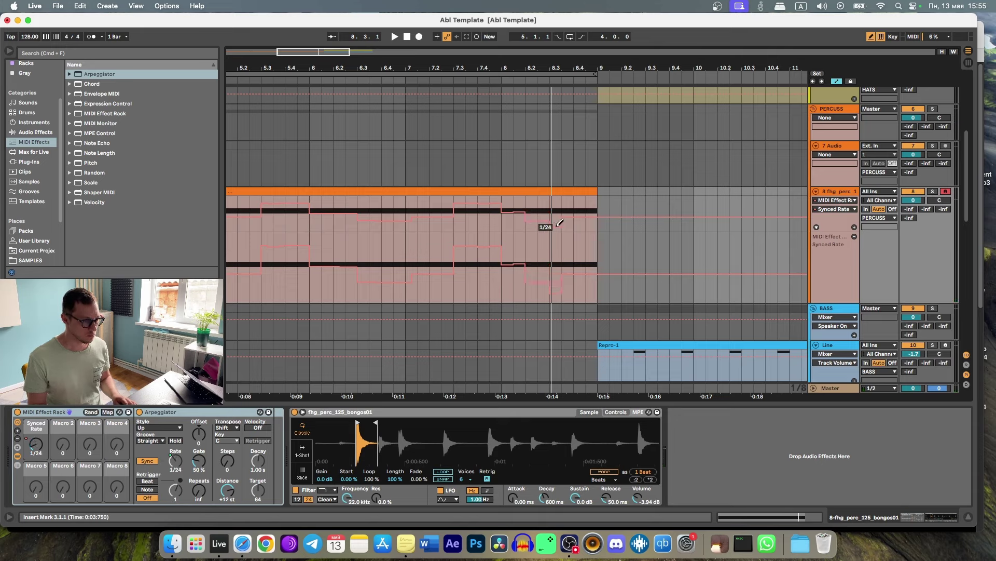
left_click(493, 86)
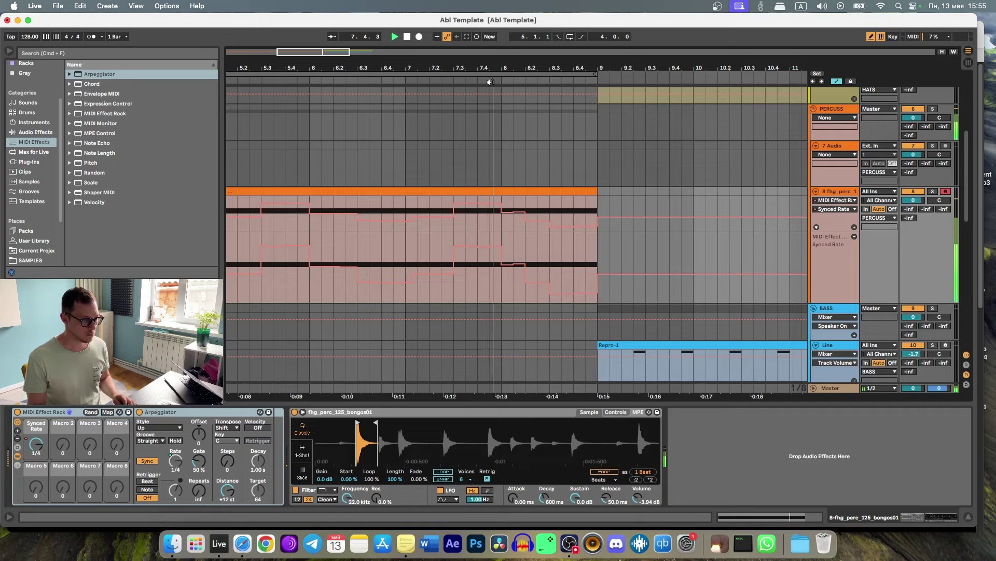
Play back bar 8 and redraw its Synced Rate automation so 1/24 starts midway between beats 8.3 and 8.4
key("space")
key("plus")
left_click(485, 82)
key("space")
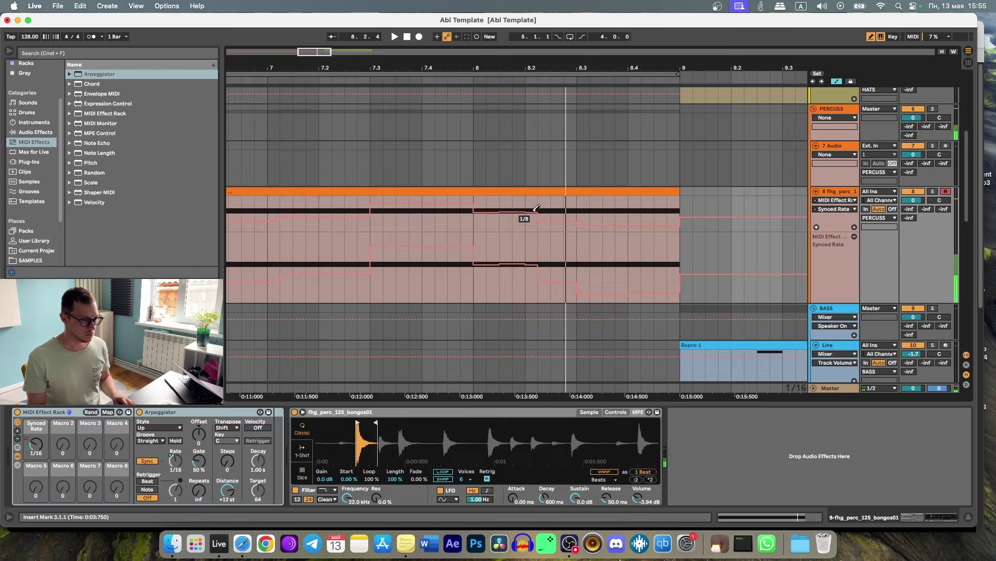
left_click(491, 76)
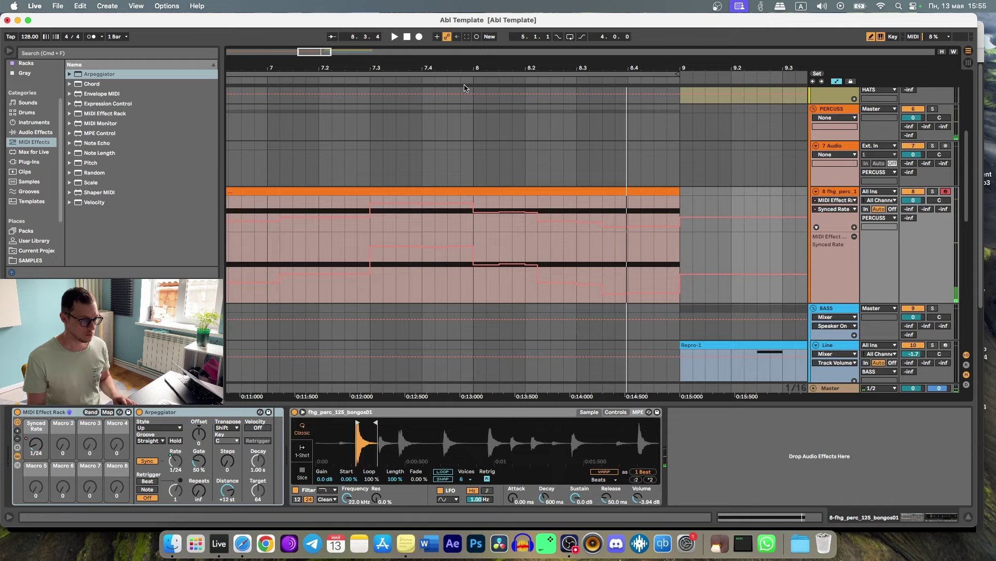
key("space")
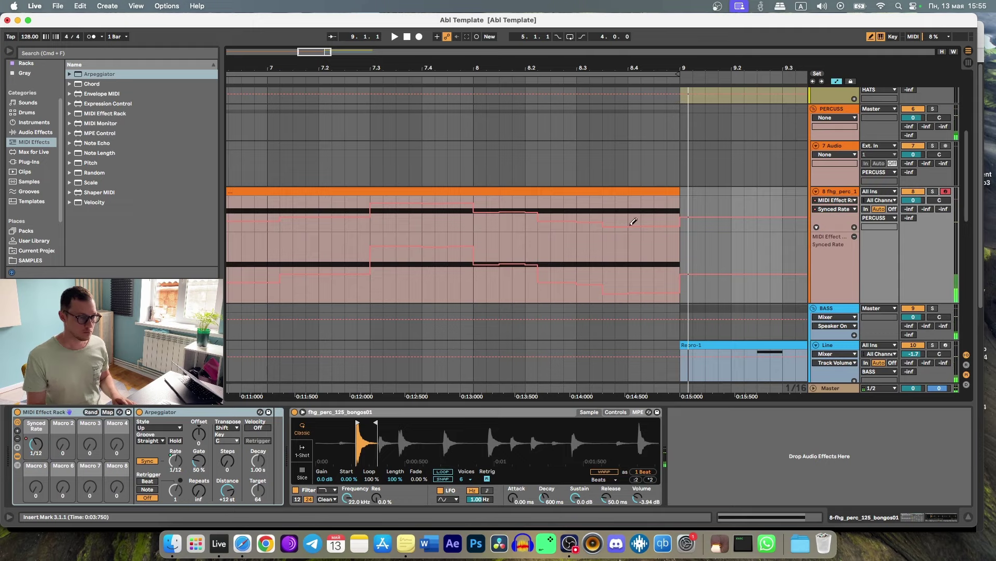
Extend the 1/16 Synced Rate automation so 1/24 starts at about beat 8.4, checking with playback from bar 8
left_click(492, 77)
left_click(472, 79)
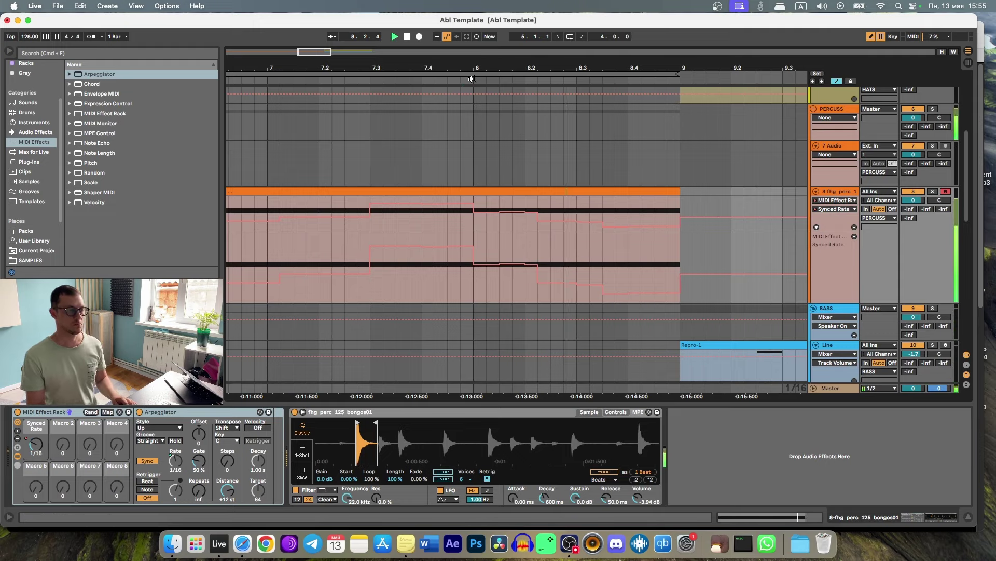
key("space")
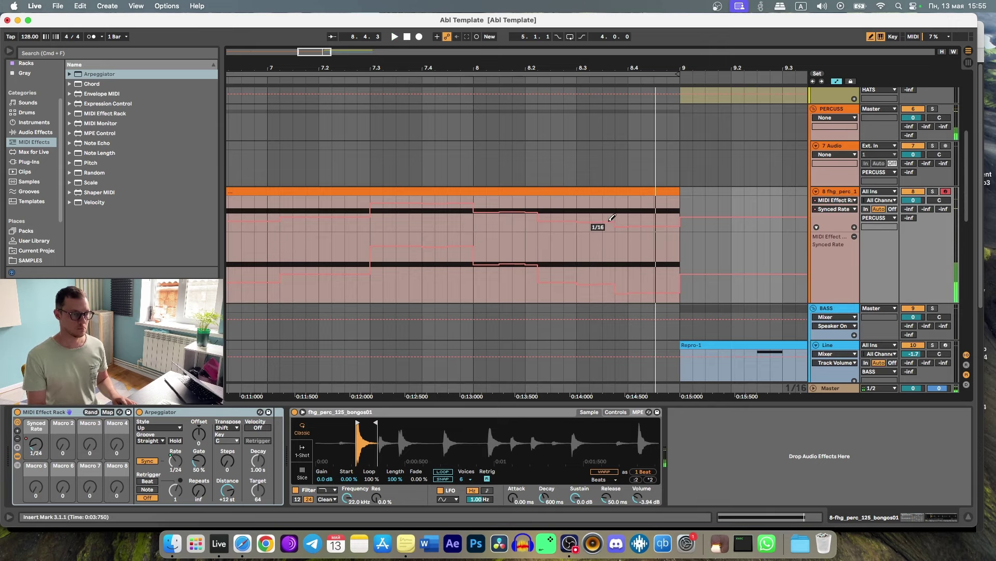
left_click(470, 81)
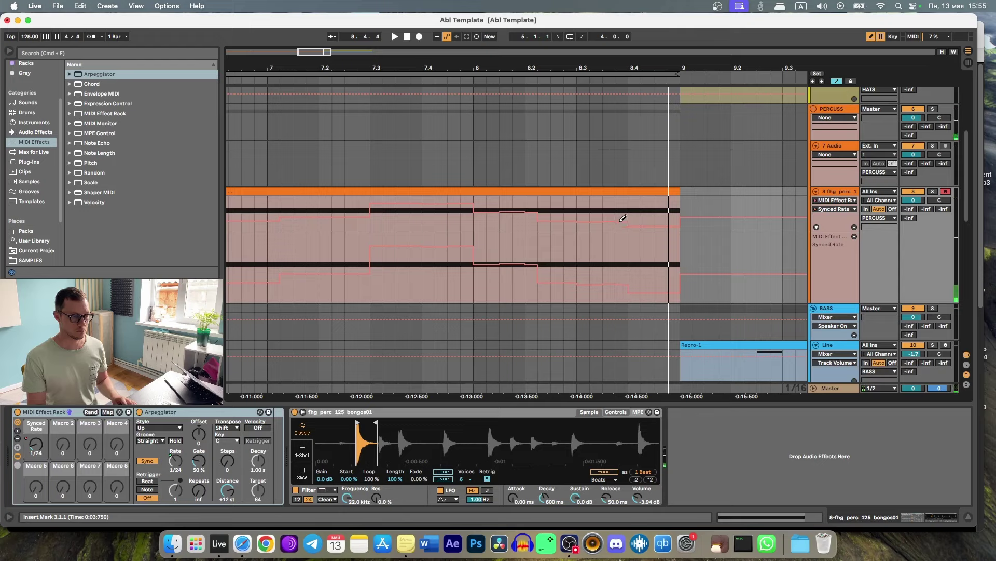
left_click(477, 76)
left_click(467, 79)
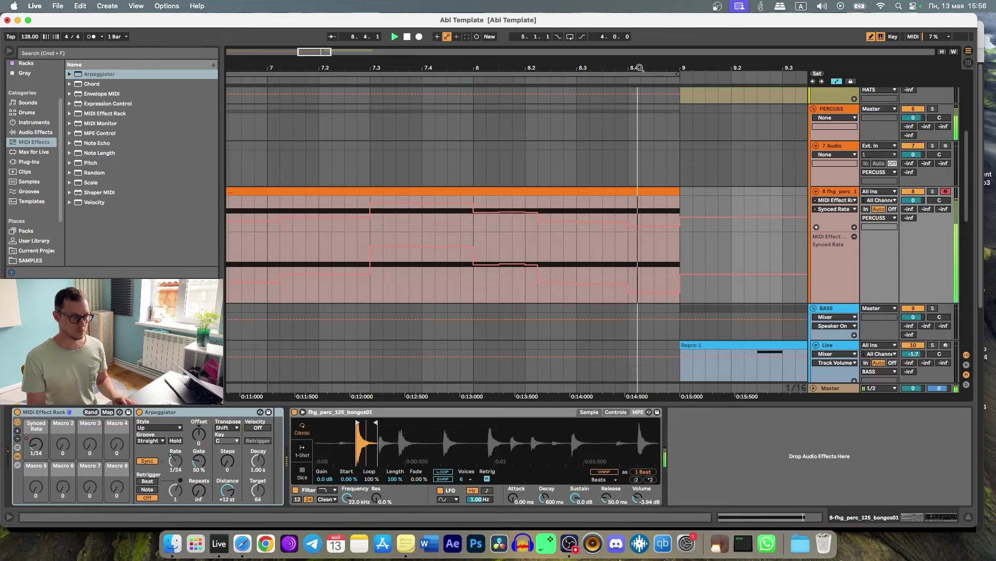
key("space")
Select the bongo clip spanning bars 1 to 3 and play the part from the beginning
left_click_drag(640, 67, 435, 69)
left_click_drag(246, 68, 249, 70)
left_click(260, 192)
key("space")
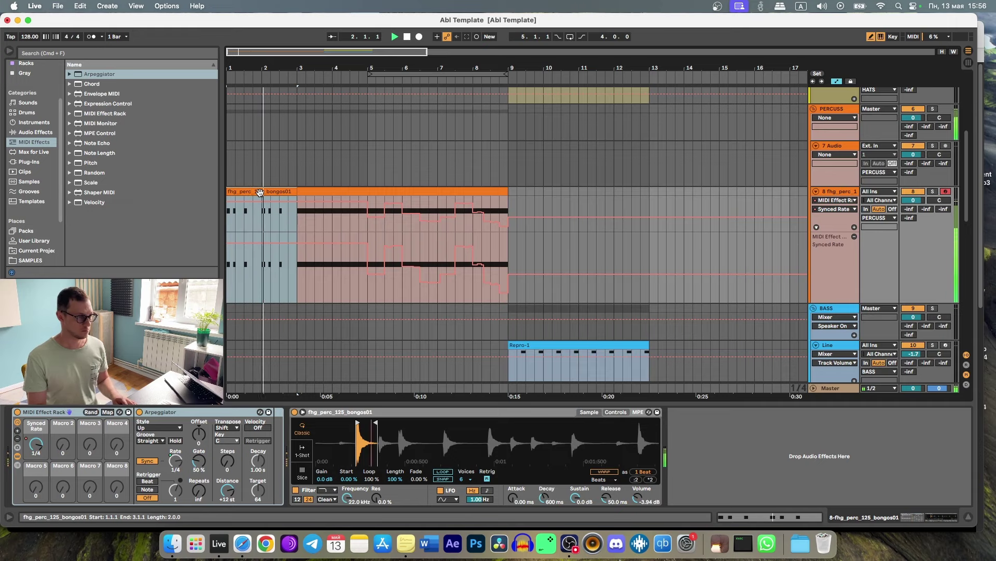
left_click(235, 323)
key("space")
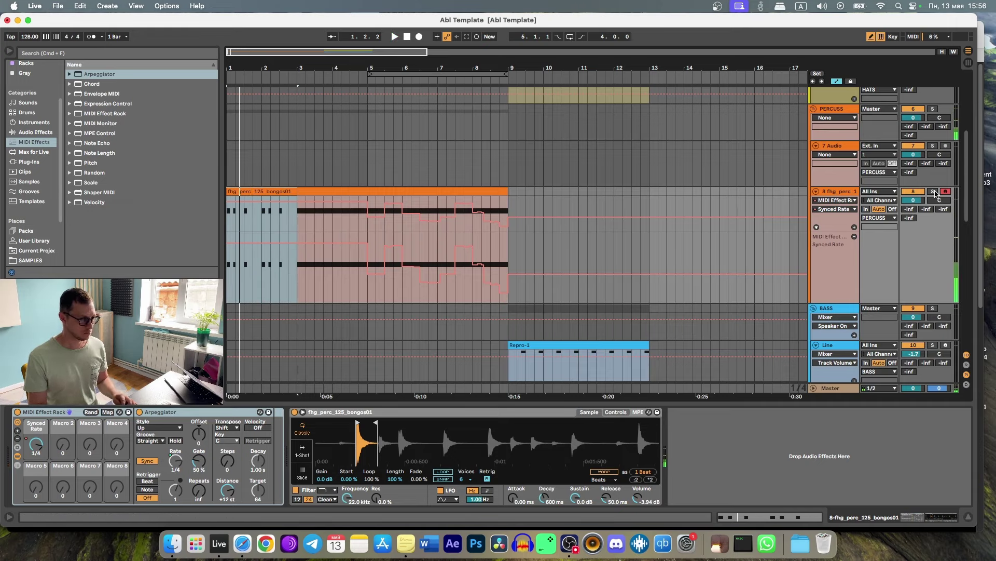
Try the bongo track's B-Hall send at -24.0 dB during playback
key("space")
left_click_drag(927, 209, 928, 212)
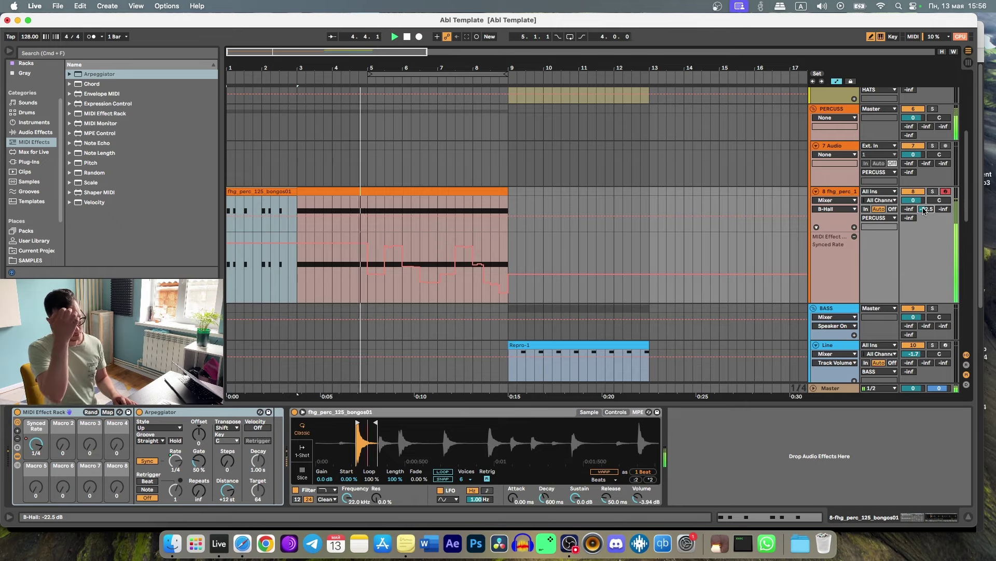
left_click_drag(925, 210, 927, 207)
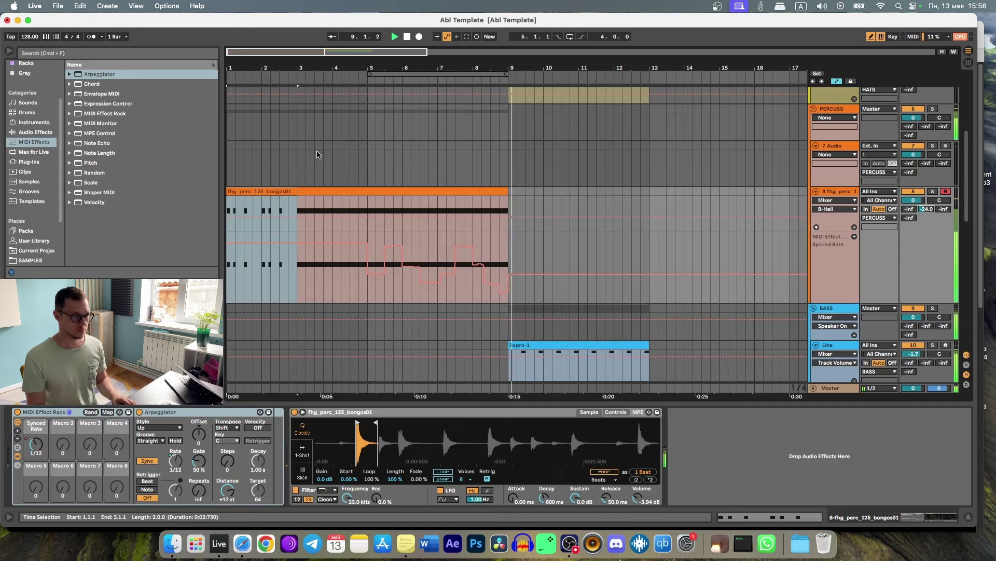
Try duplicating bars 3 to 9 of the bongo part after bar 9, listen, and undo the duplication
left_click_drag(298, 244, 509, 244)
key("super+d")
key("space")
key("space")
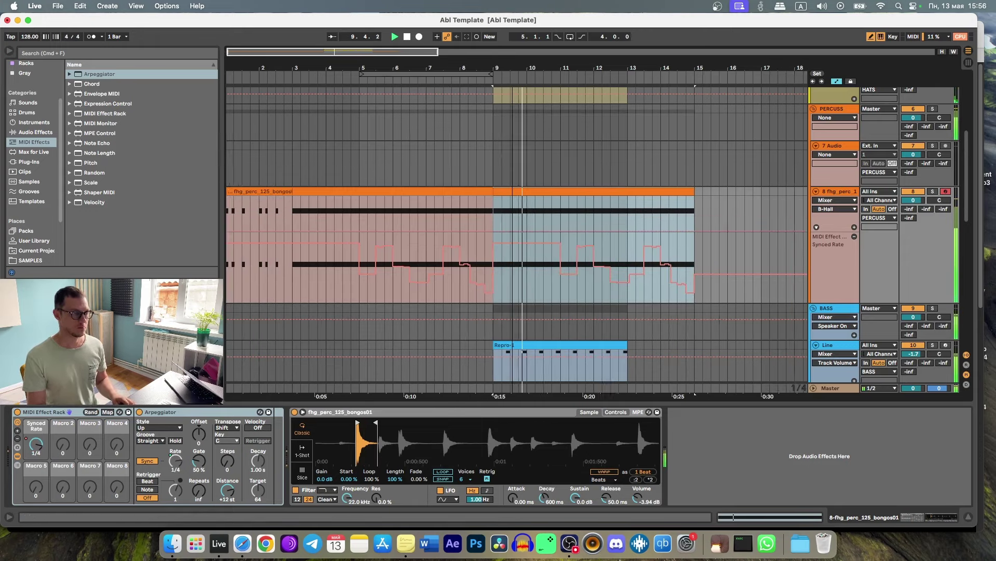
key("minus")
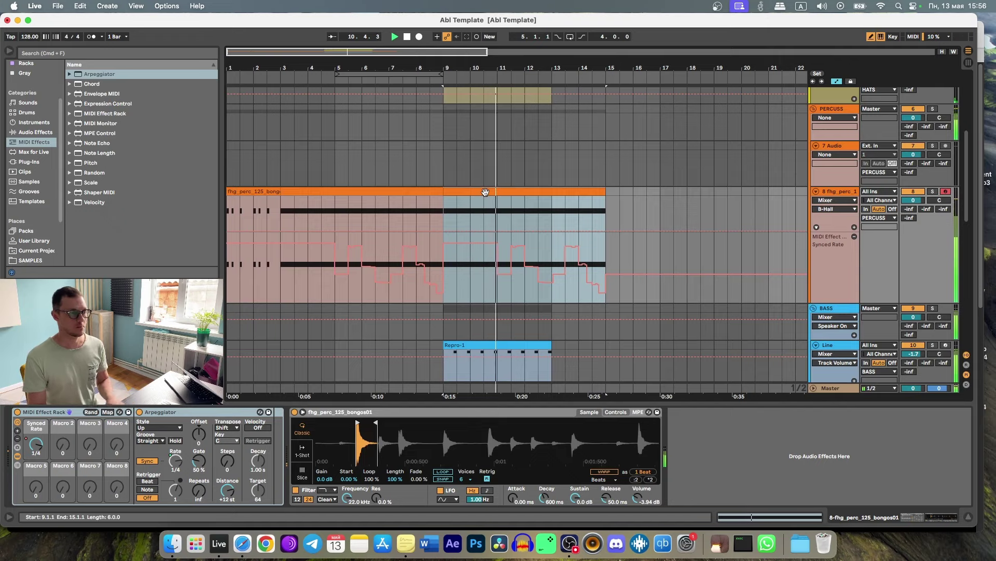
key("space")
key("super+z")
Reset the bongo track's B-Hall send to -inf dB and draw a raised send level from beat 2.3 to bar 3
left_click(269, 191)
key("plus")
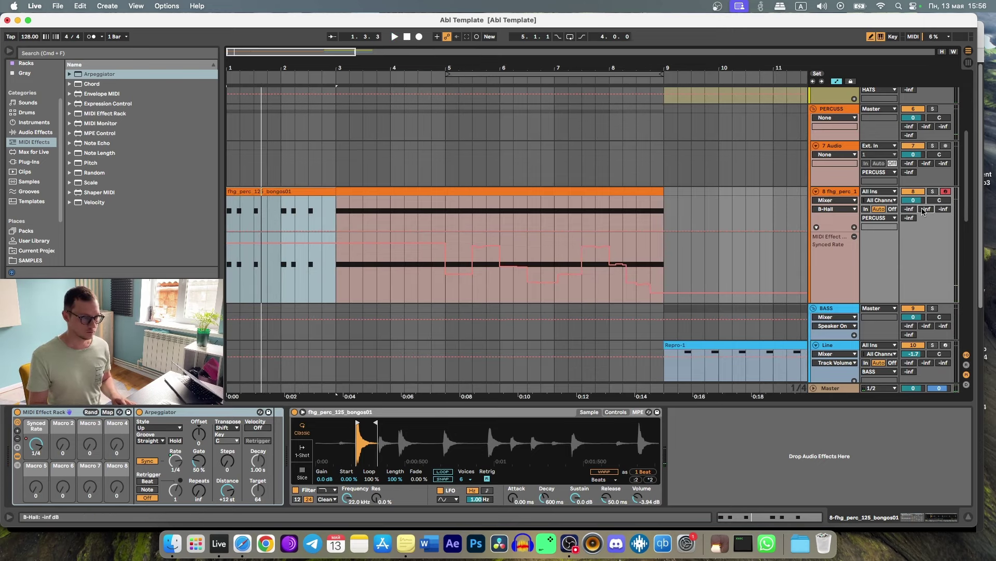
key("space")
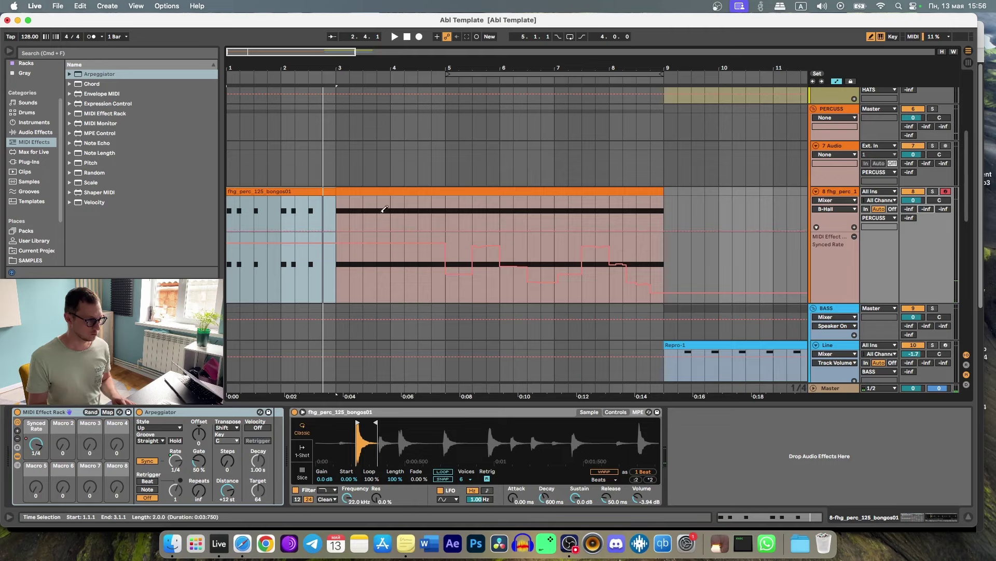
key("space")
left_click_drag(274, 204, 278, 208)
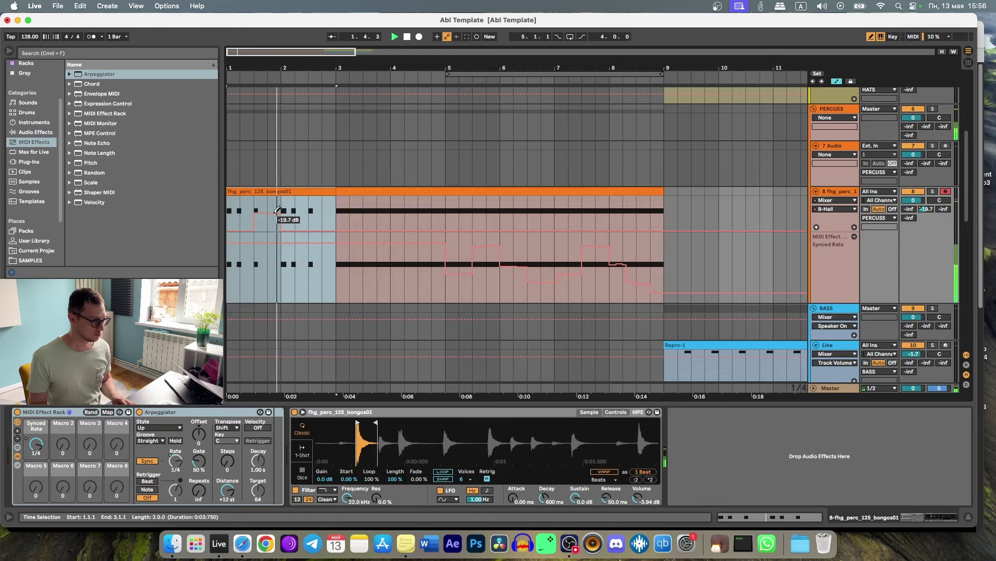
mouse_move(318, 213)
left_mouse_down()
mouse_move(332, 217)
mouse_move(260, 227)
left_mouse_up()
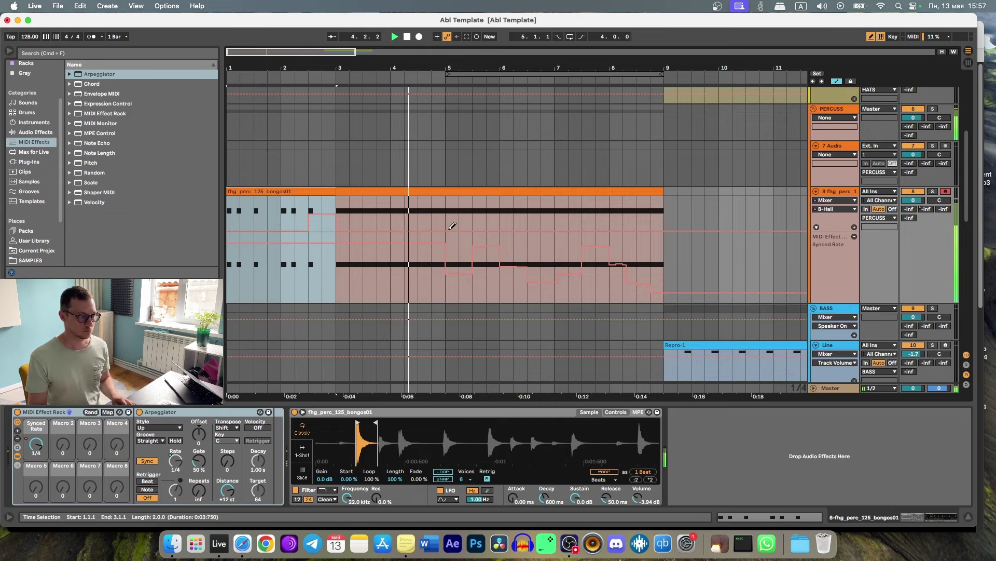
Draw B-Hall send automation rising from bar 5 and fading to -inf dB by about beat 10.3, and rename the track BONGO 1
mouse_move(450, 224)
left_mouse_down()
mouse_move(664, 214)
mouse_move(763, 231)
left_mouse_up()
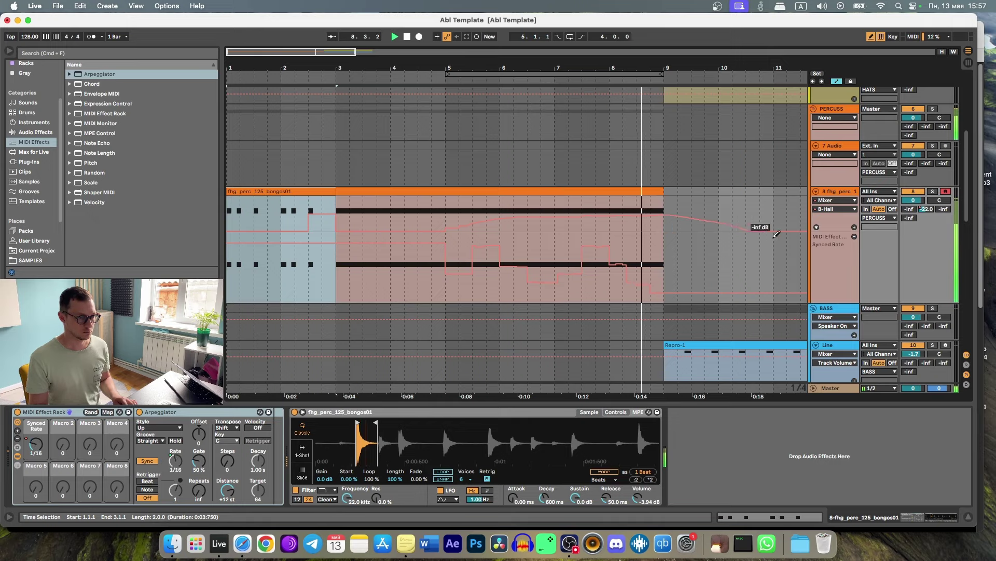
left_click_drag(651, 66, 637, 46)
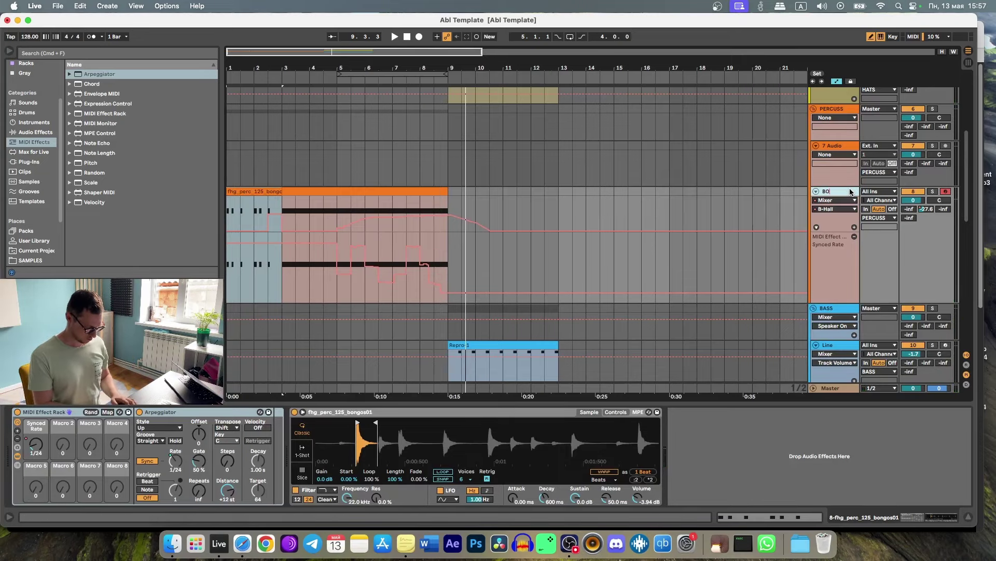
key("space")
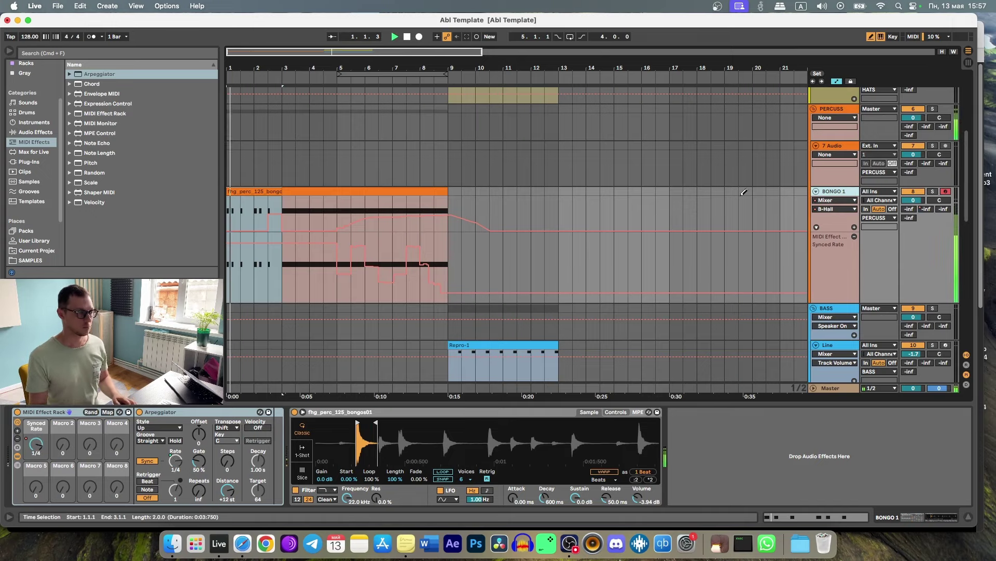
Draw a raised B-Hall send level from beat 1.3 to bar 2 and play the bongo part from the start
left_click_drag(238, 71, 239, 91)
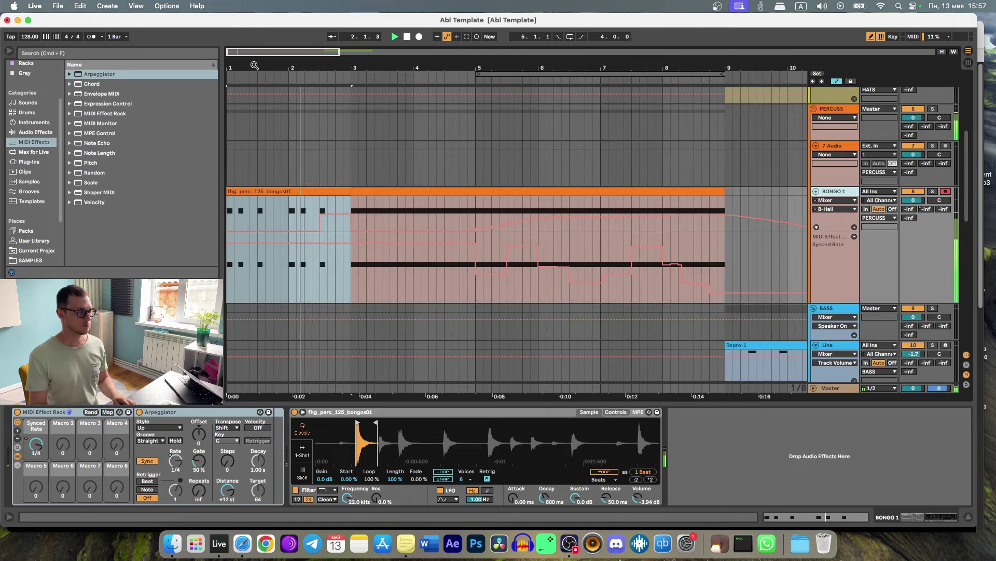
key("space")
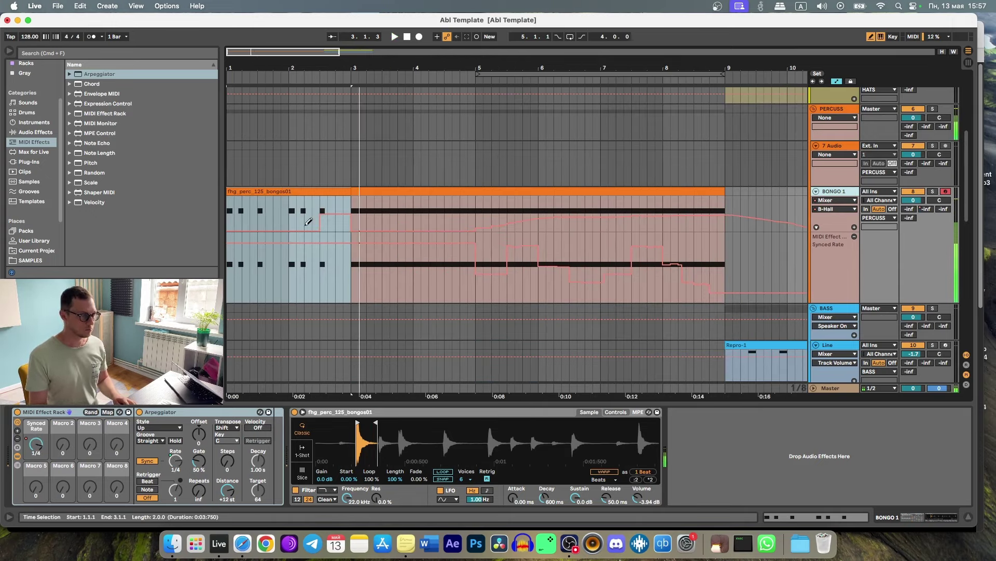
left_click_drag(266, 212, 266, 209)
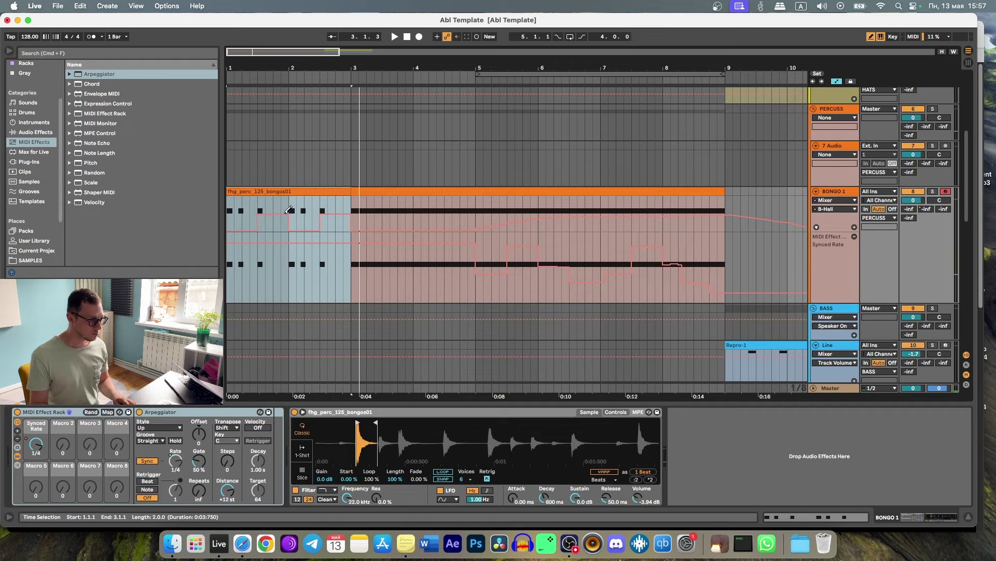
key("space")
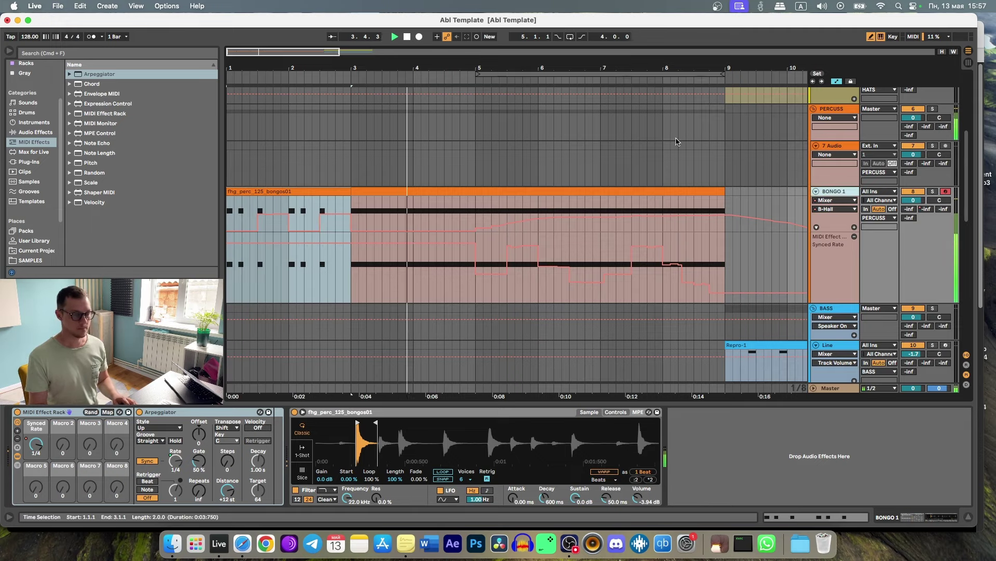
key("minus")
scroll(411, 249, "down", 5)
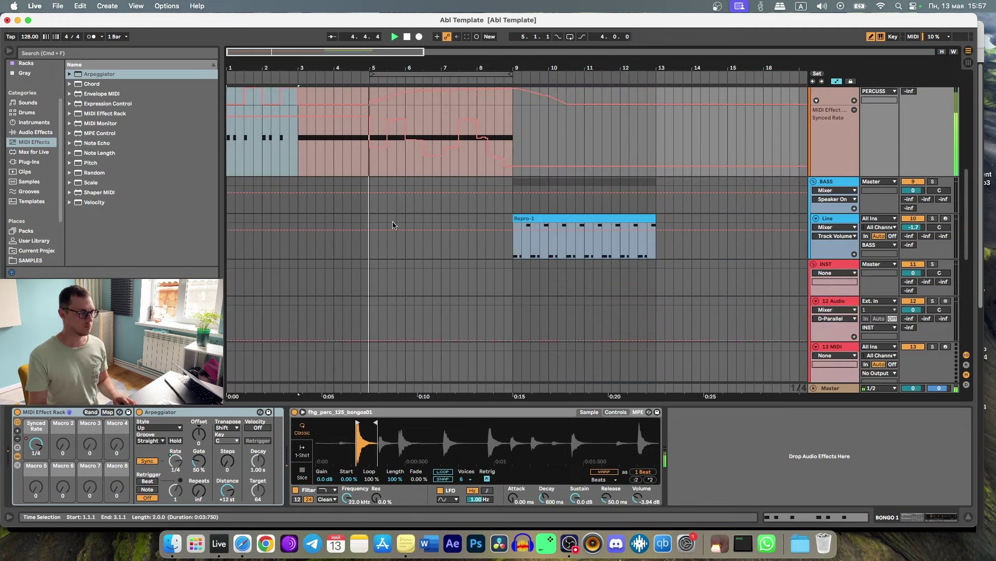
scroll(381, 224, "up", 2)
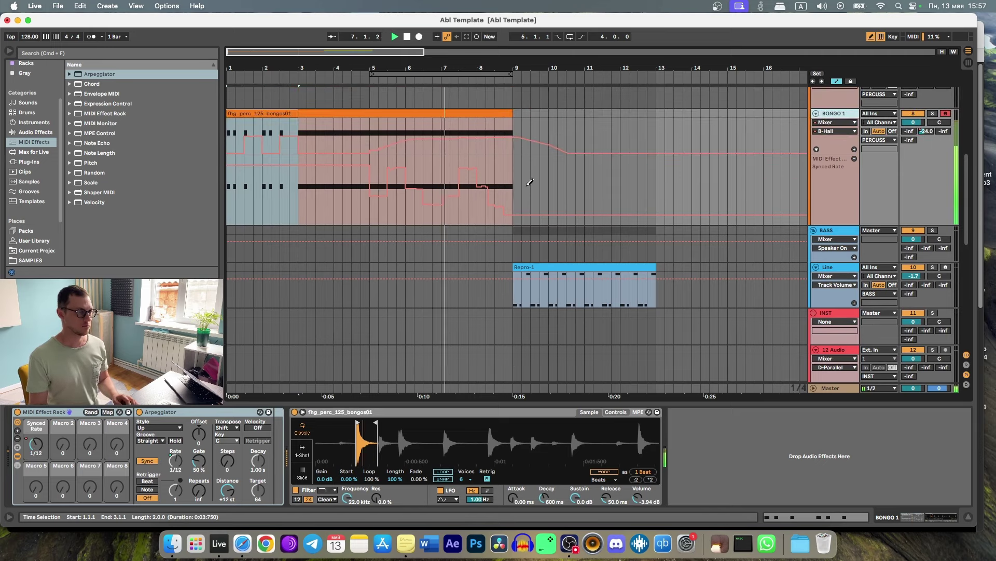
Redraw the end of the B-Hall send curve so it falls to -inf dB by bar 9, checking with playback from bar 8
key("b")
left_click(553, 182)
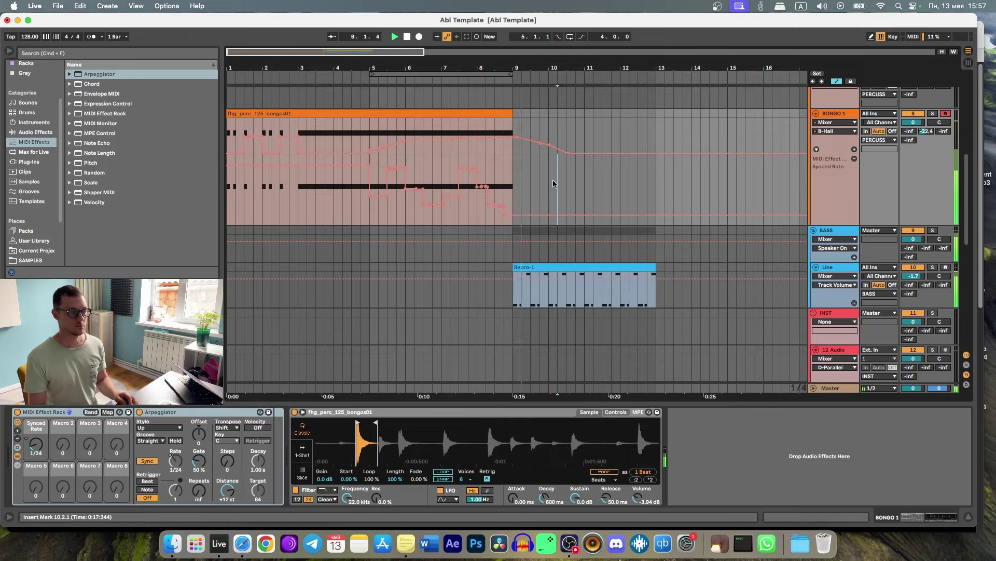
scroll(553, 183, "up", 1)
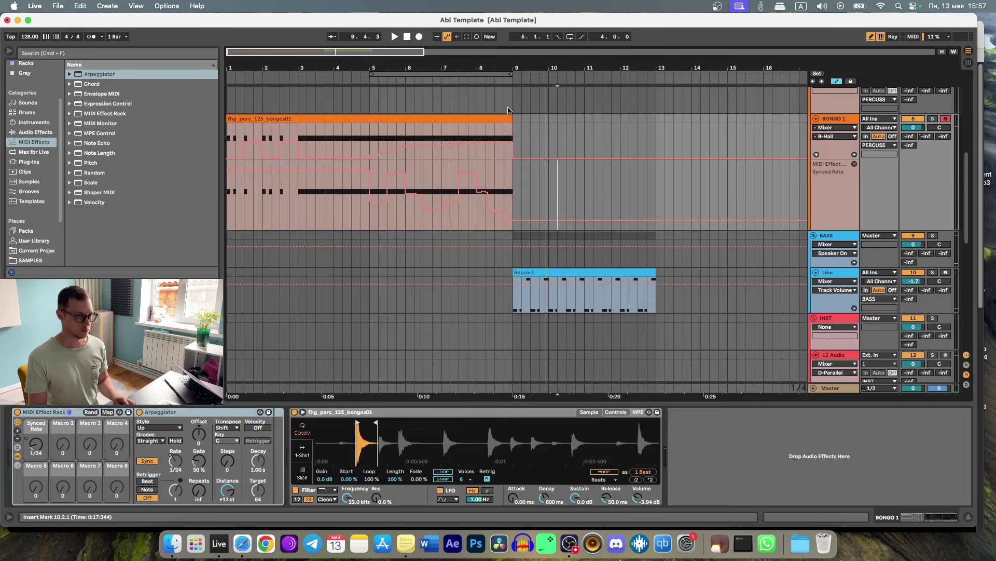
key("space")
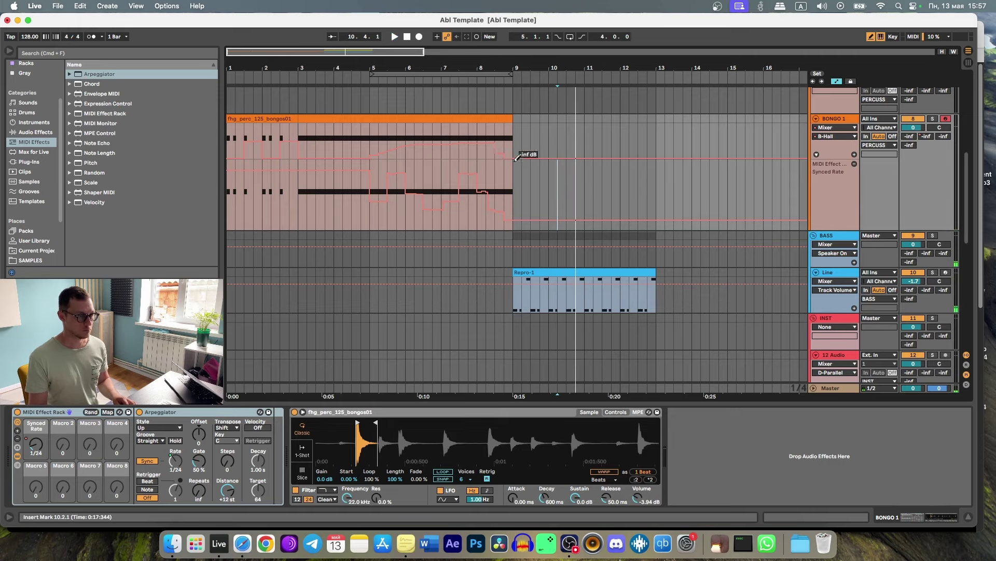
left_click(487, 79)
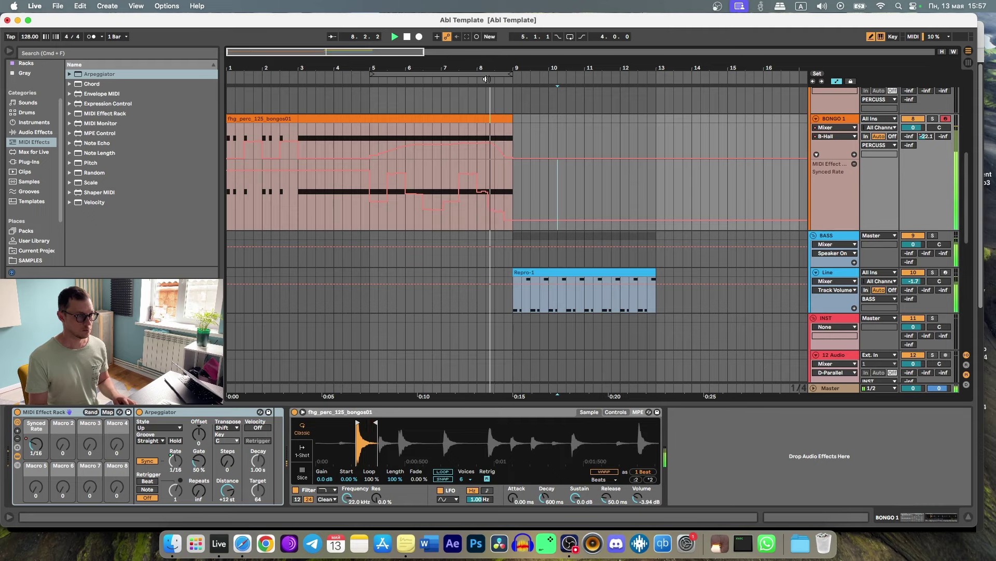
key("space")
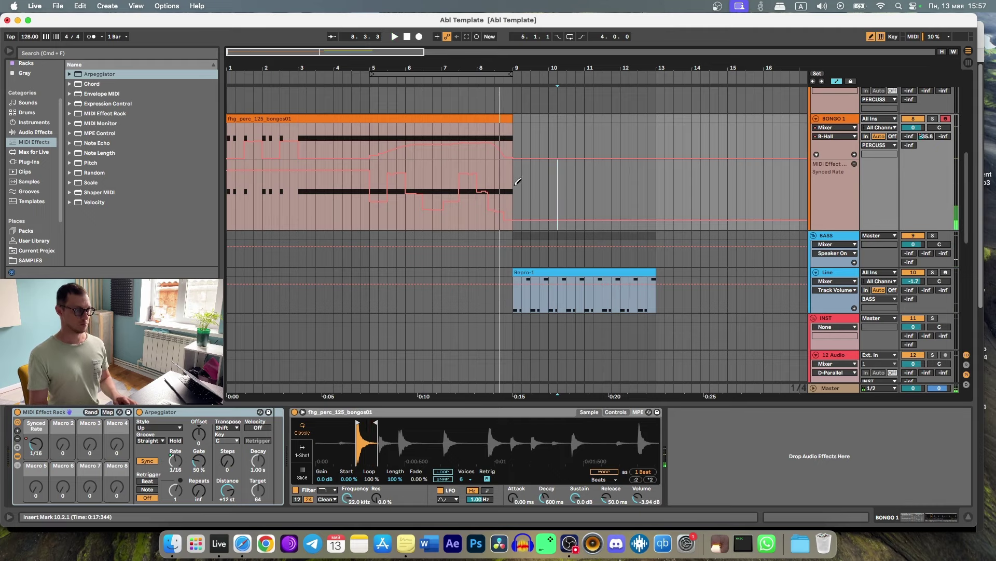
scroll(491, 112, "down", 2)
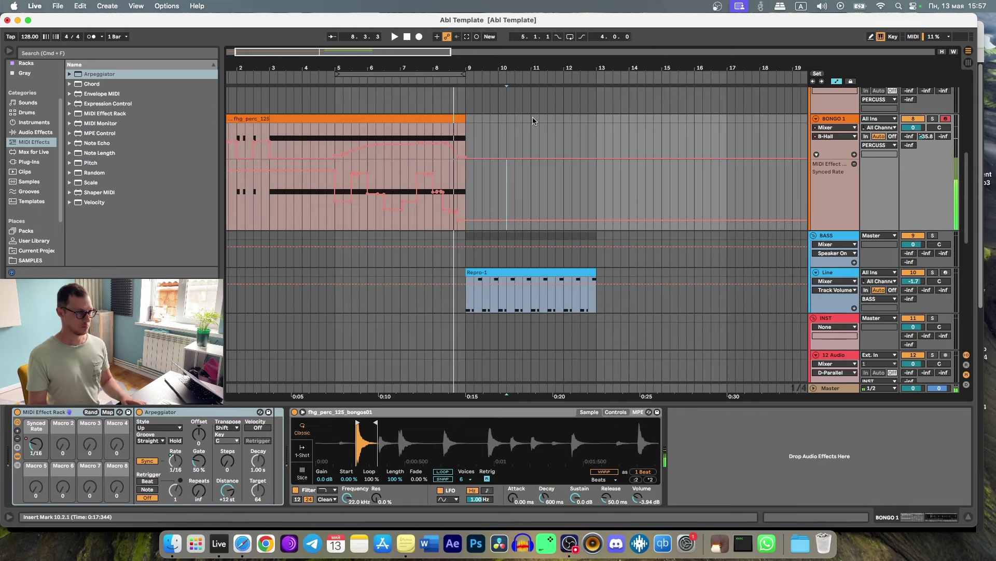
Show the Synced Rate automation and duplicate the BONGO 1 track as BONGO 2
left_click_drag(474, 118, 516, 117)
left_click(469, 117)
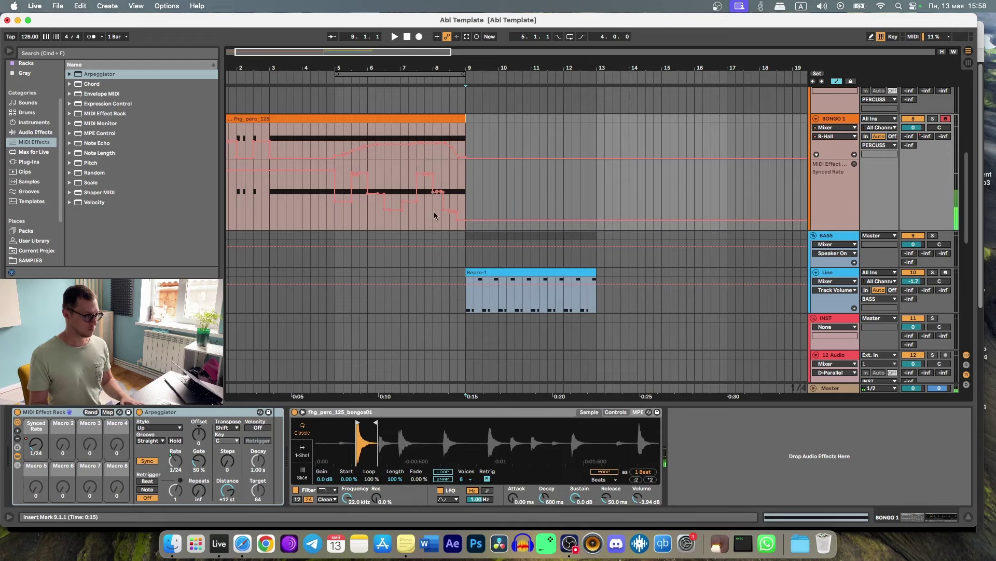
left_click(35, 447)
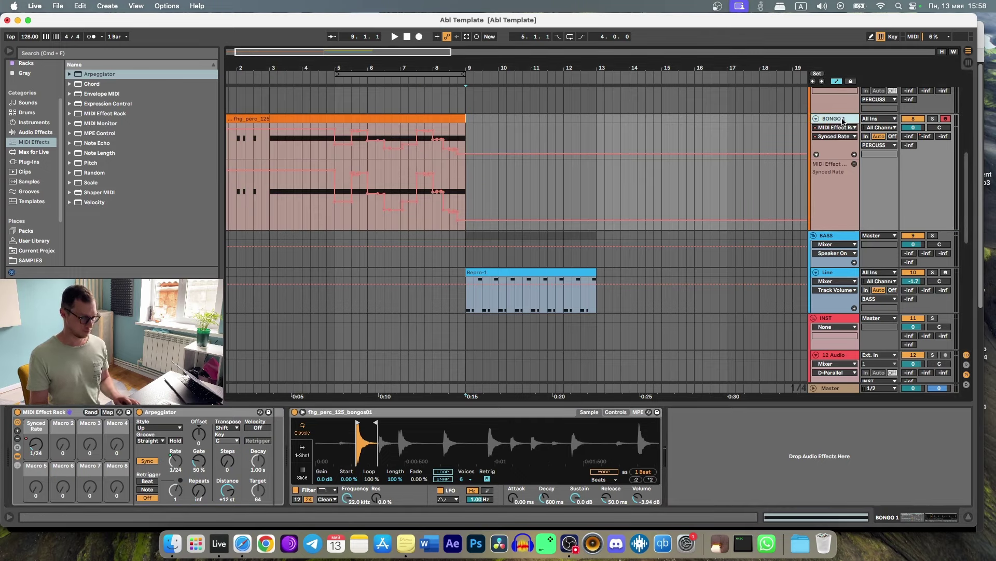
key("super+d")
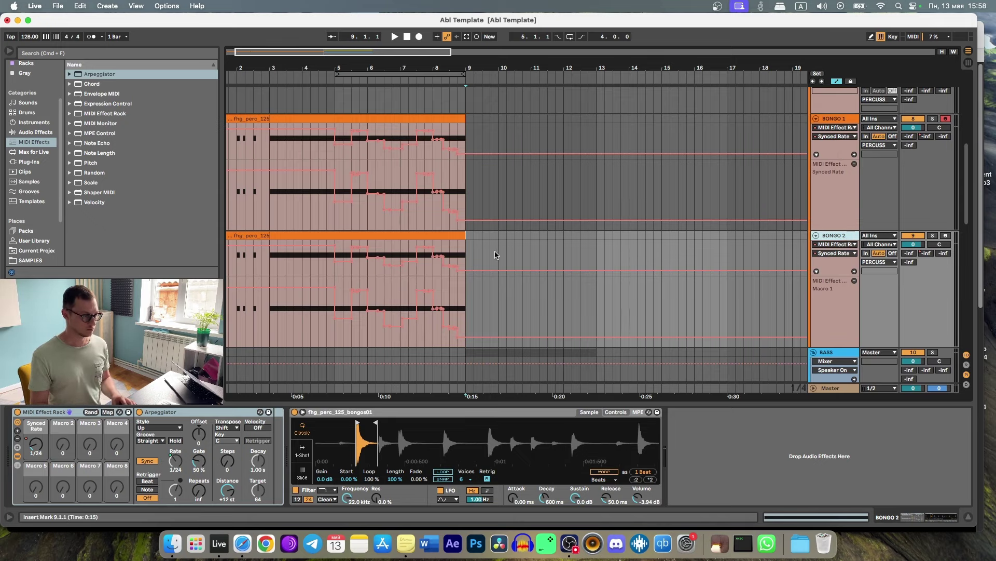
Delete BONGO 2's Synced Rate automation, remove its extra Macro 1 automation lane, and clear the copied bongo clips from the track
right_click(38, 450)
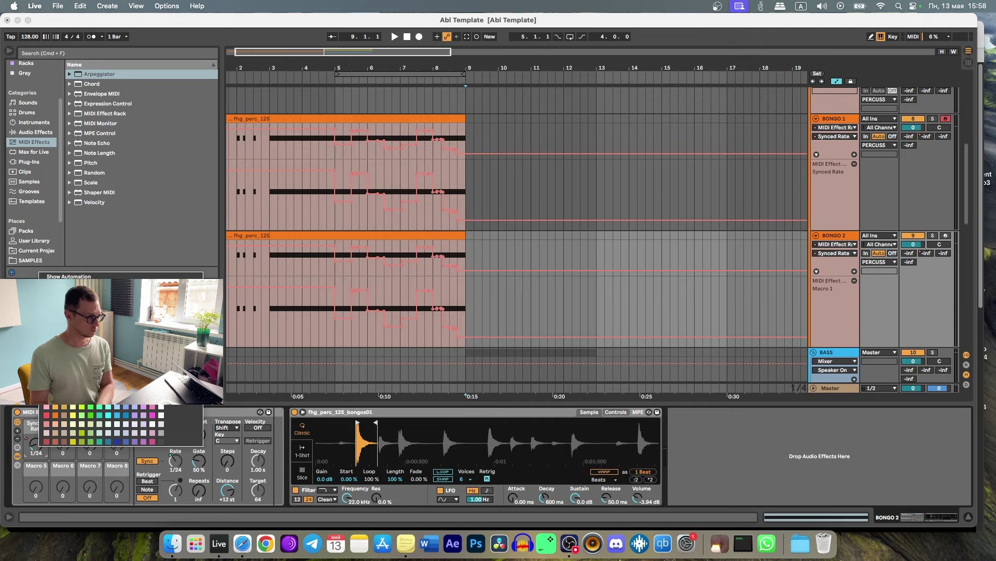
left_click(68, 286)
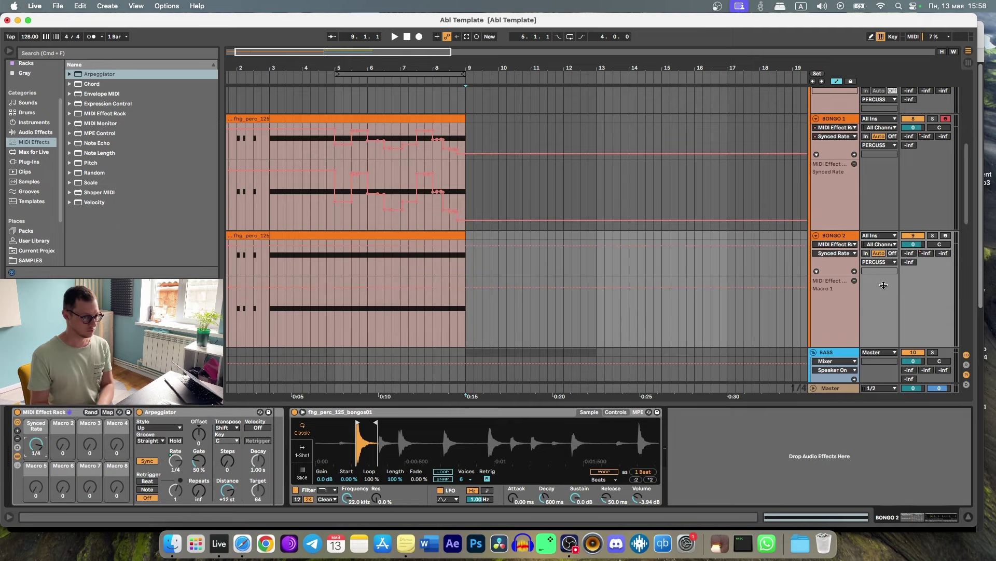
left_click(855, 282)
left_click(362, 239)
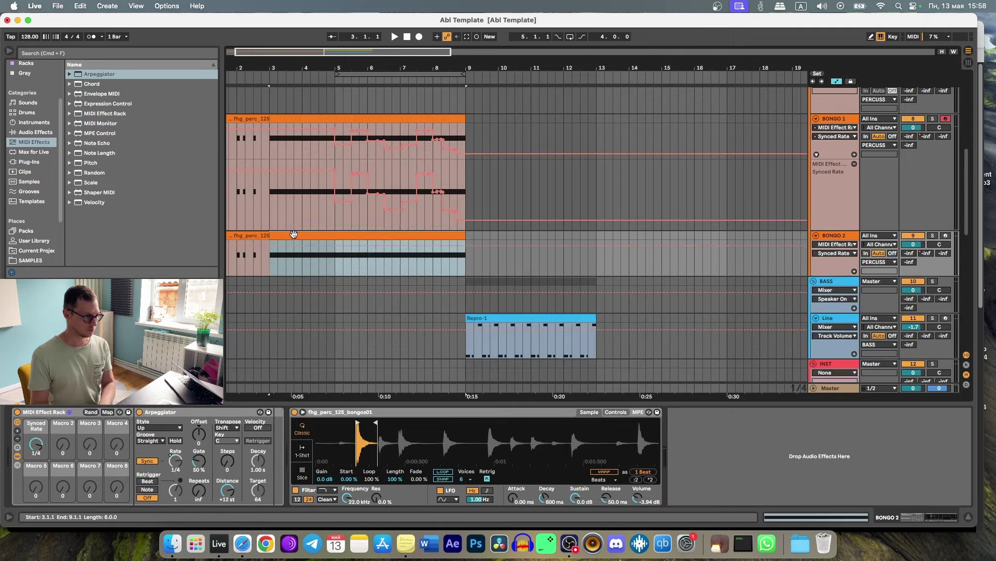
key("Delete")
left_click(465, 235)
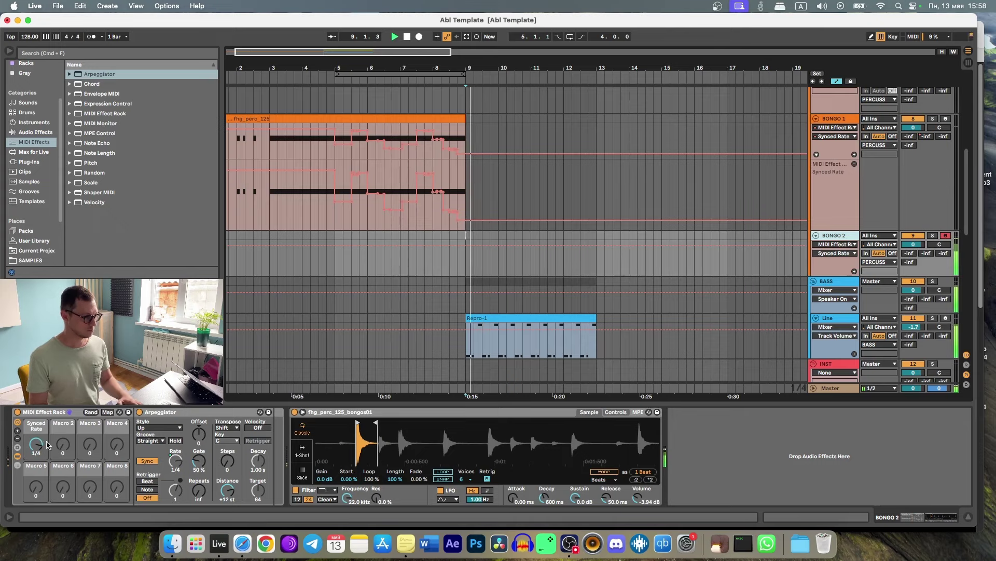
Try to record a bongo take on BONGO 2 from bar 9 while varying the Synced Rate
left_click_drag(49, 440, 49, 433)
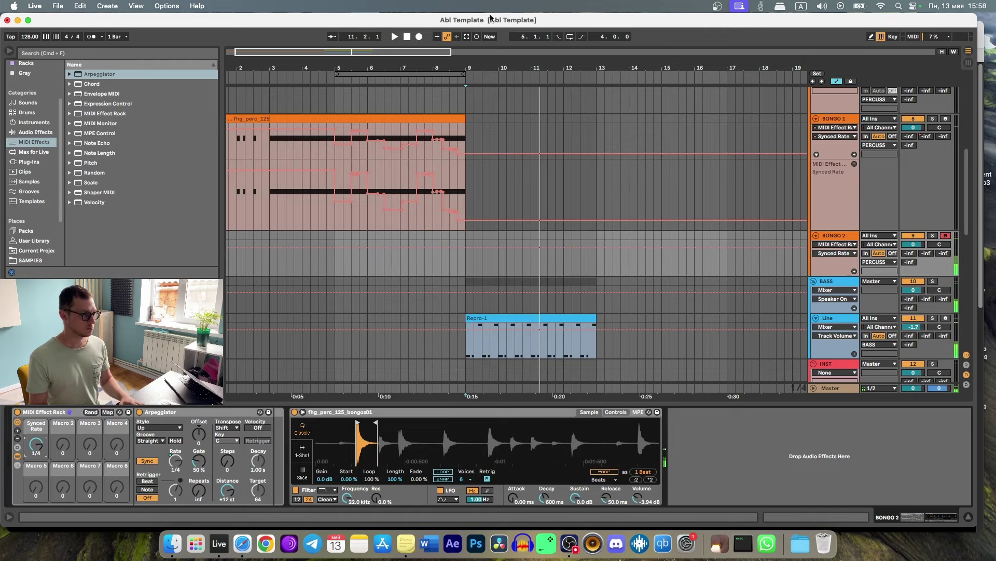
left_click(419, 36)
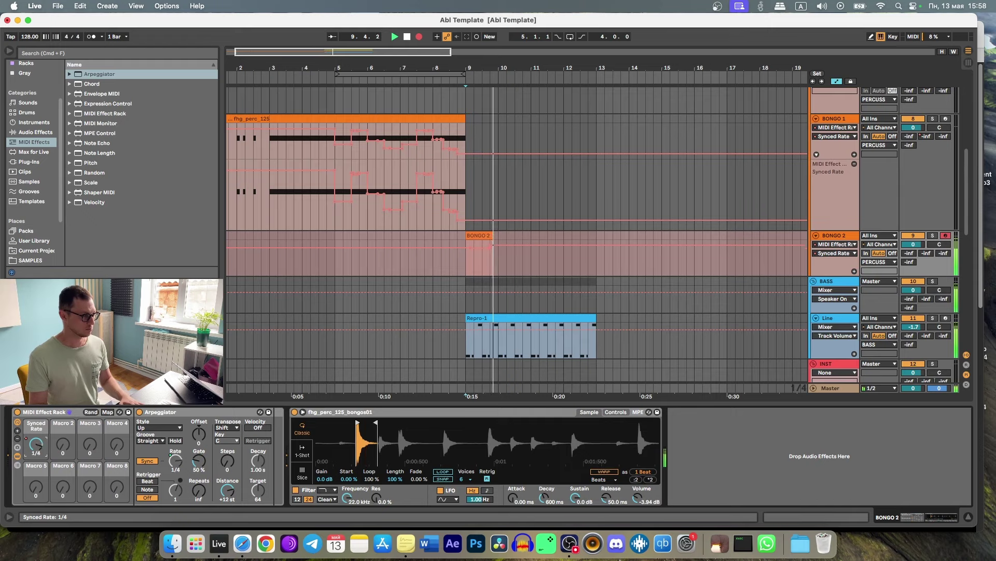
key("space")
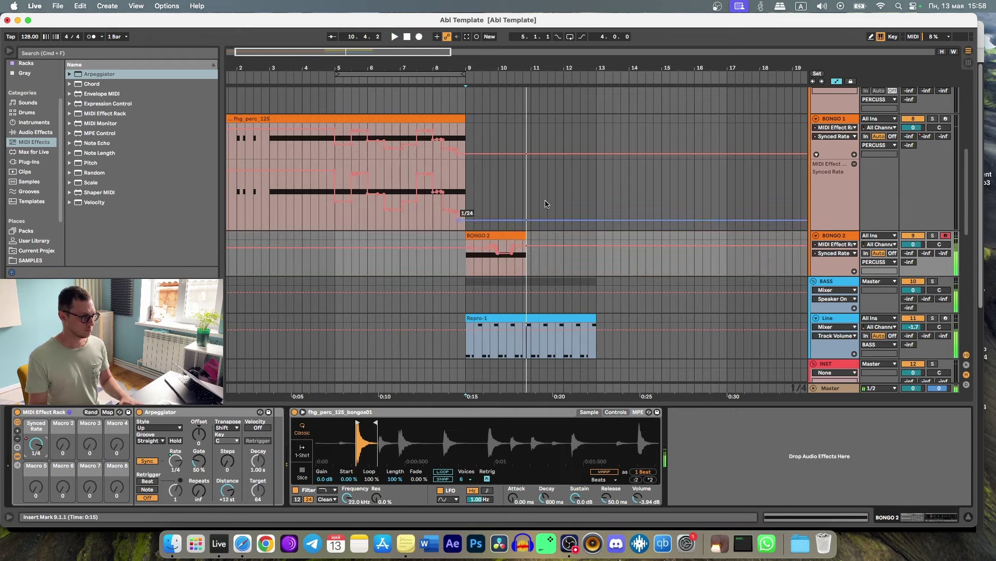
left_click(495, 235)
left_click(466, 240)
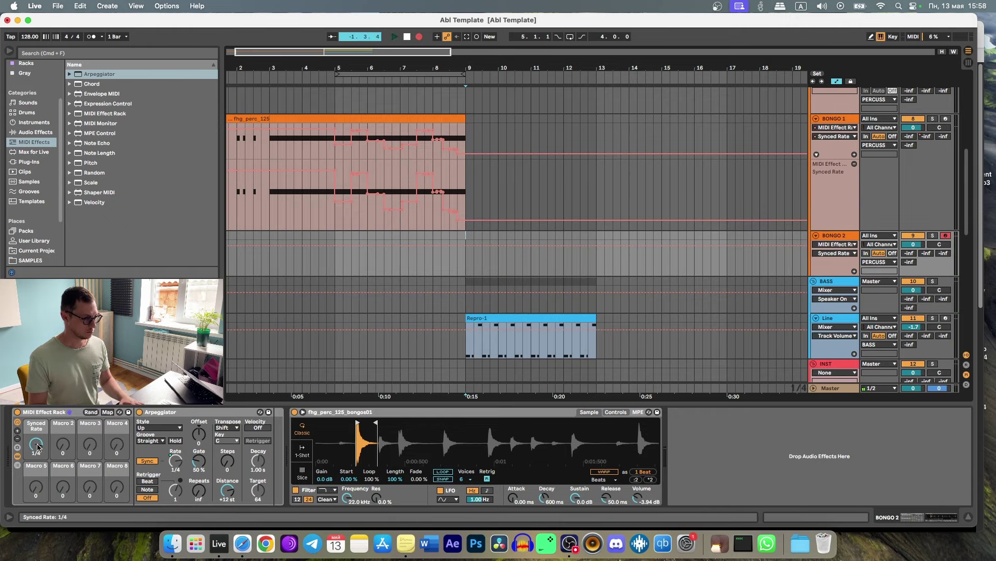
Record a BONGO 2 clip from bar 9 to just past bar 13 while sweeping the Synced Rate macro between values such as 1/4 and 1/12
left_click_drag(37, 447, 38, 438)
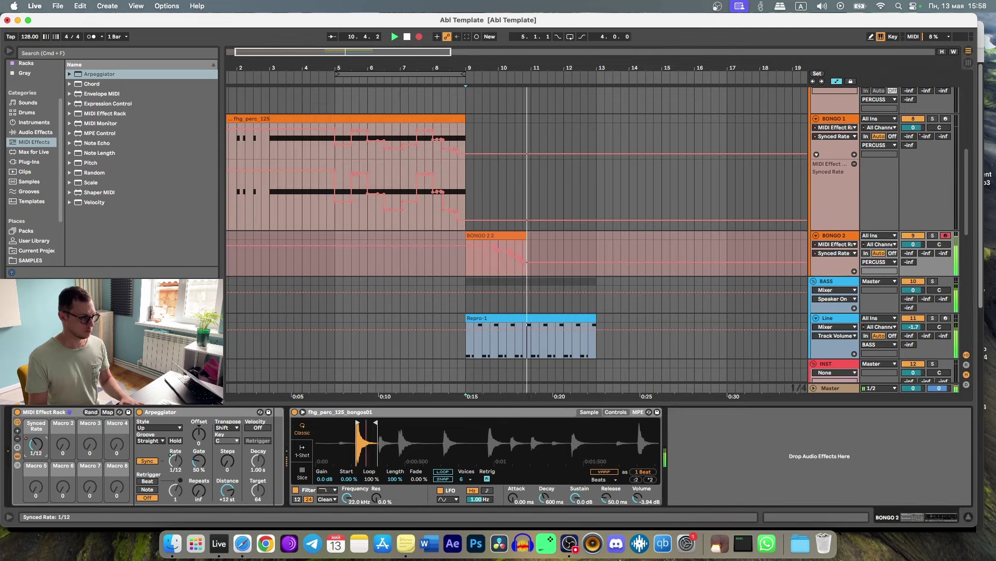
left_click_drag(36, 444, 35, 436)
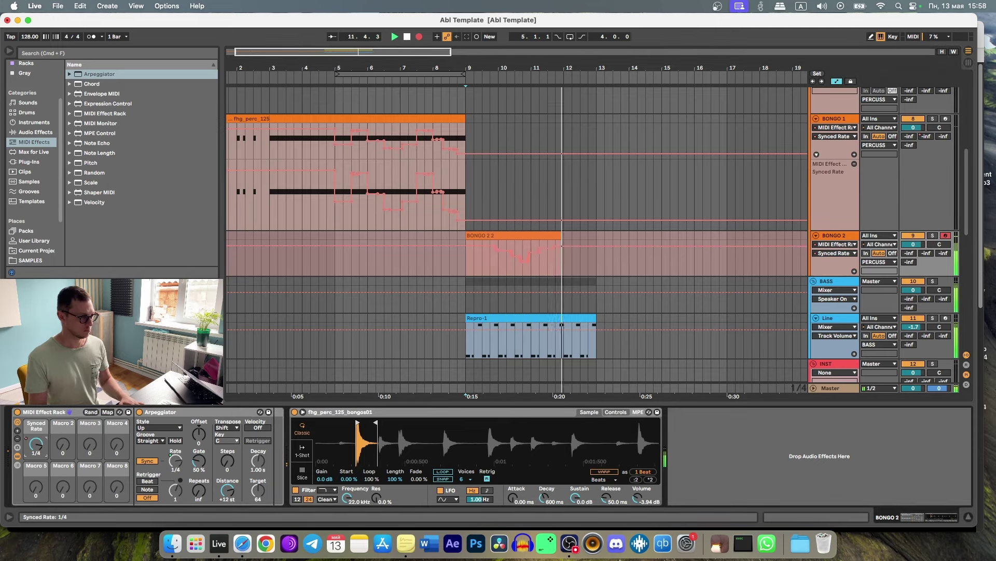
left_click_drag(36, 444, 36, 441)
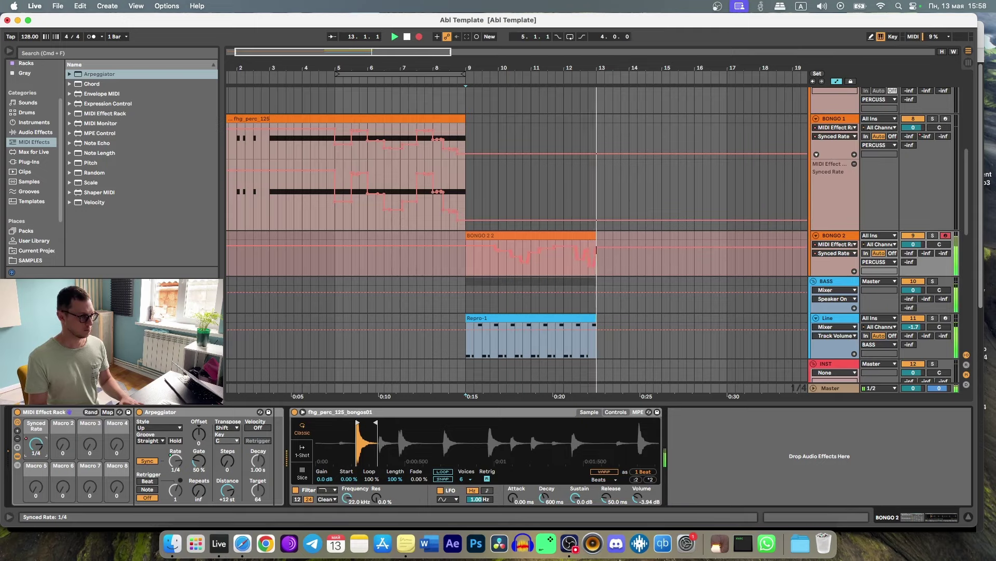
key("space")
Redraw the BONGO 2 Synced Rate automation as a flat 1/8 section from bar 10 to about beat 10.3, checking by playback
key("space")
scroll(508, 250, "up", 6)
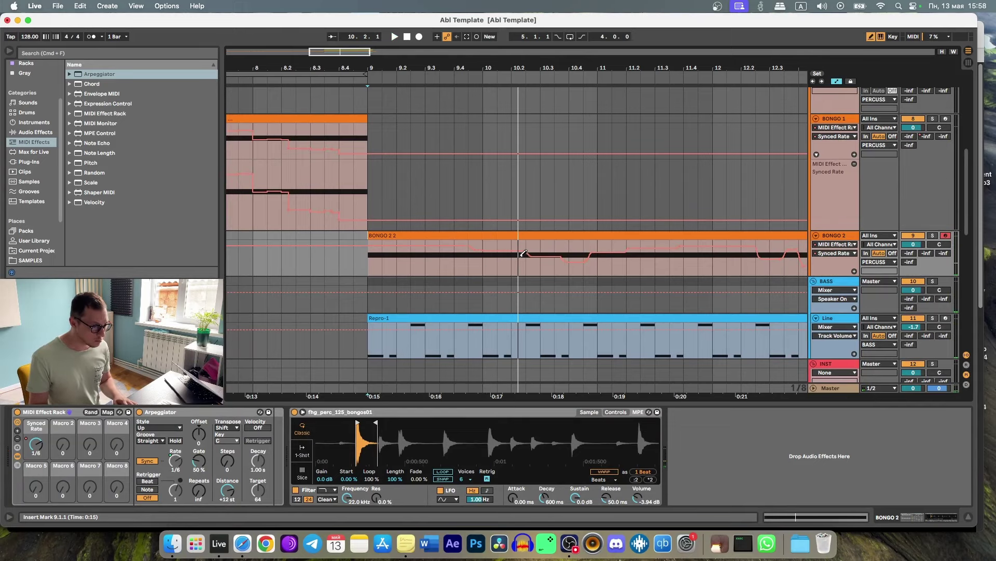
key("space")
left_click_drag(489, 253, 523, 252)
key("space")
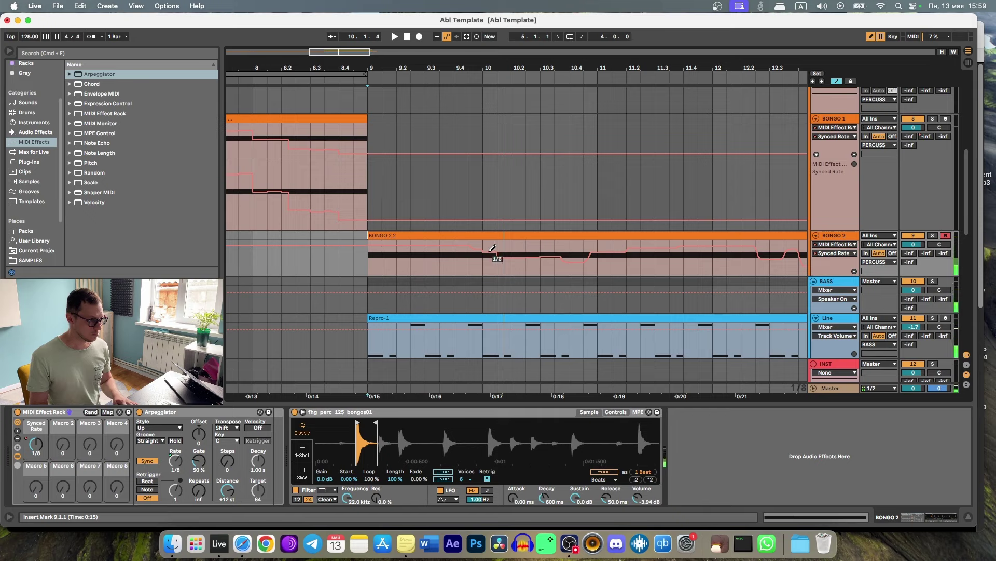
key("space")
left_click_drag(493, 248, 536, 248)
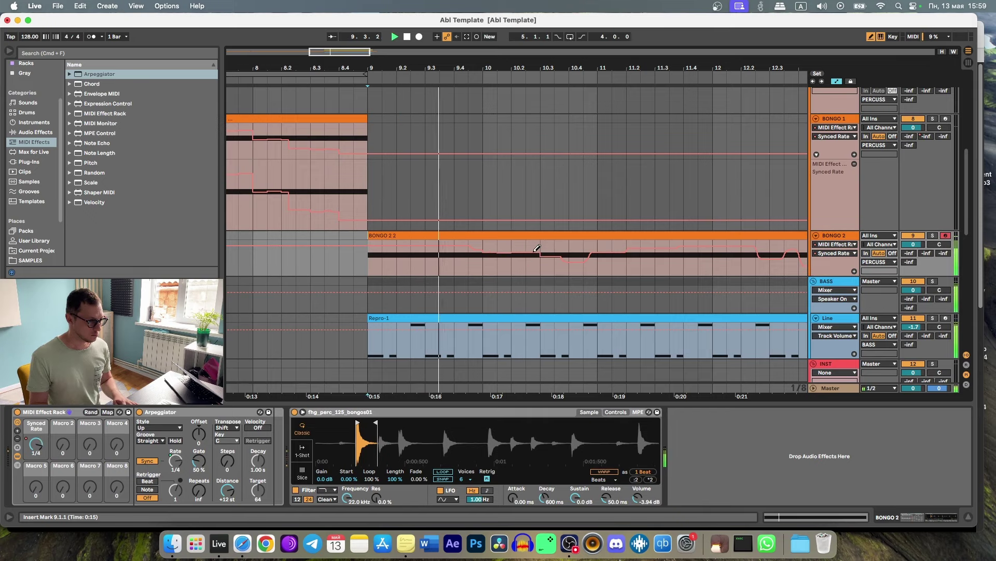
key("space")
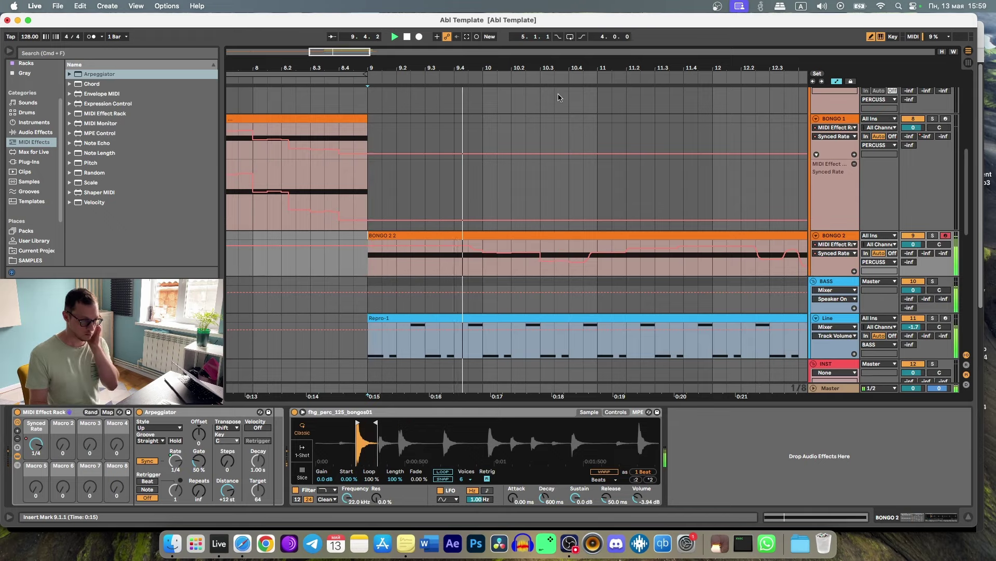
Draw a Synced Rate drop to 1/16 on BONGO 2 from about beat 11.3 to bar 12 and audition it
scroll(523, 181, "right", 3)
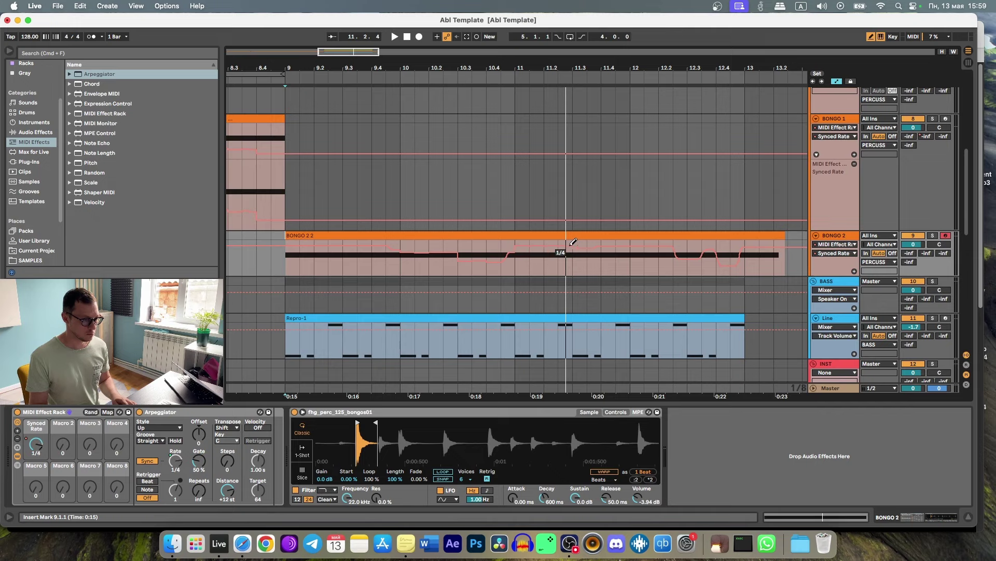
left_click(508, 78)
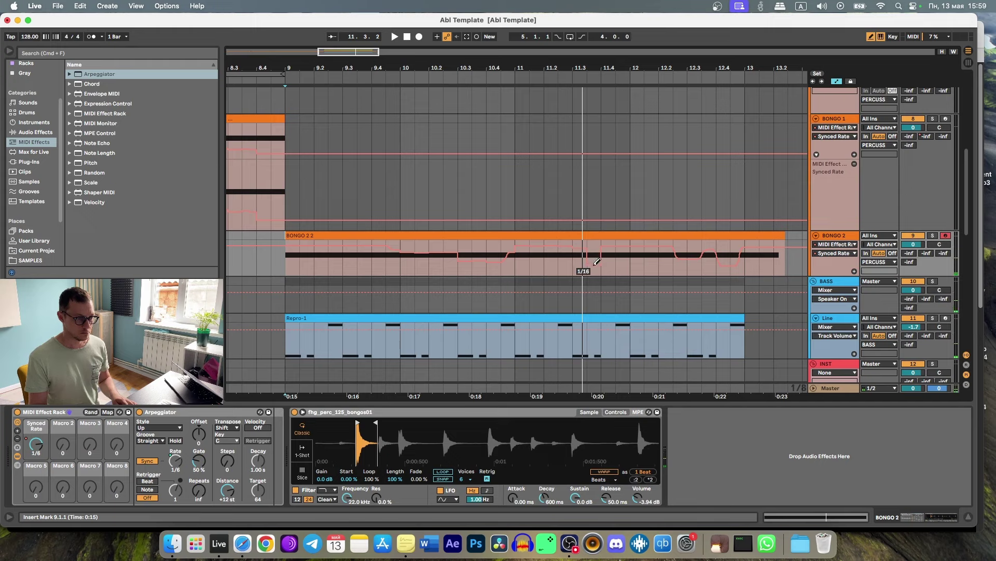
left_click(525, 79)
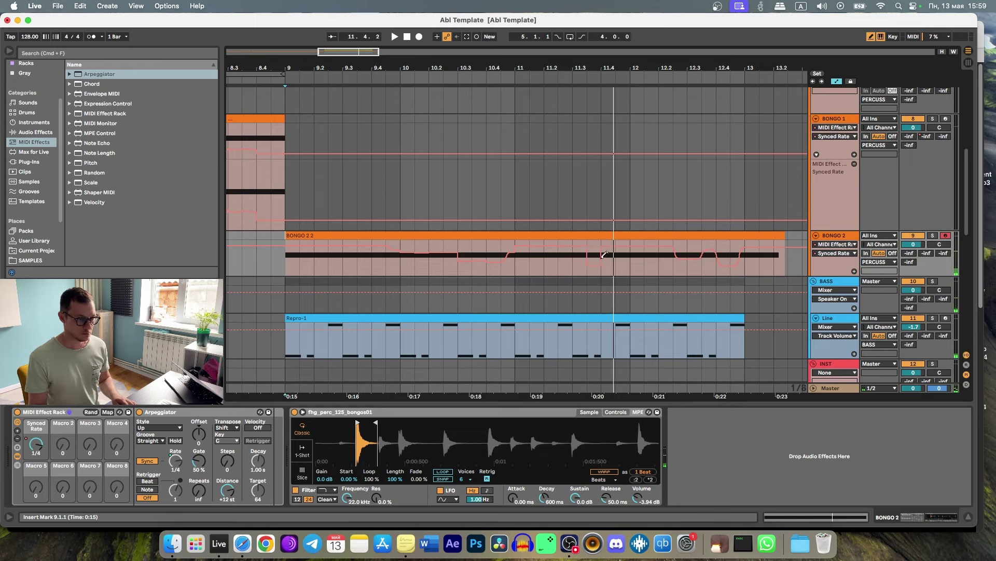
left_click(515, 77)
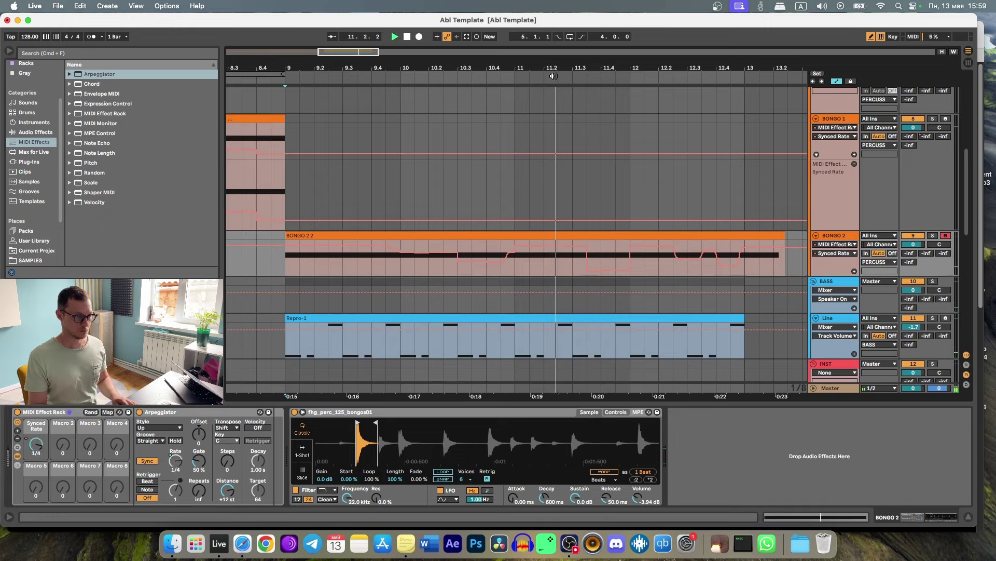
left_click(594, 246)
key("space")
left_click(518, 76)
key("space")
Square off the BONGO 2 Synced Rate drop so it spans beat 11.4 to bar 12, and play it back
scroll(623, 255, "up", 5)
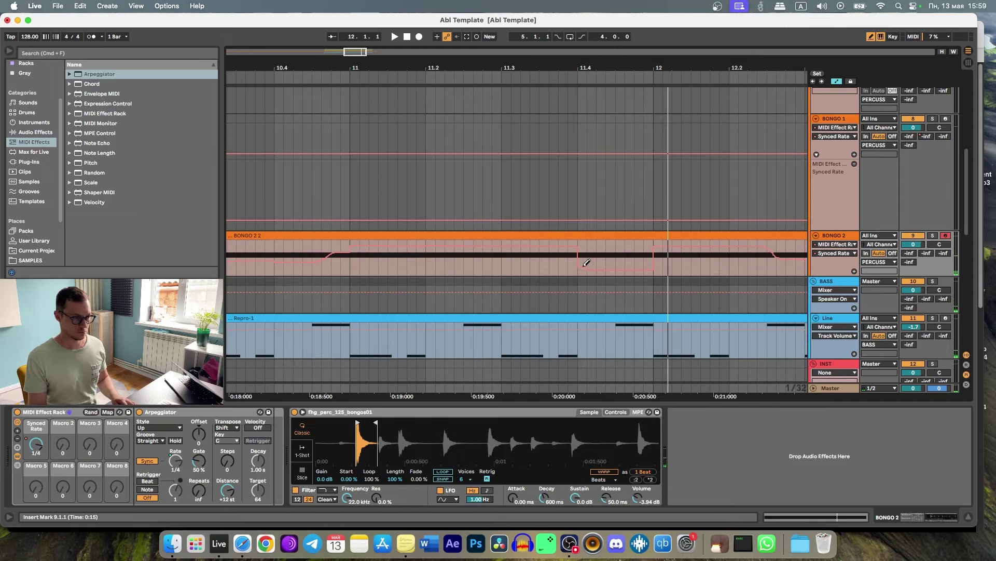
left_click(573, 75)
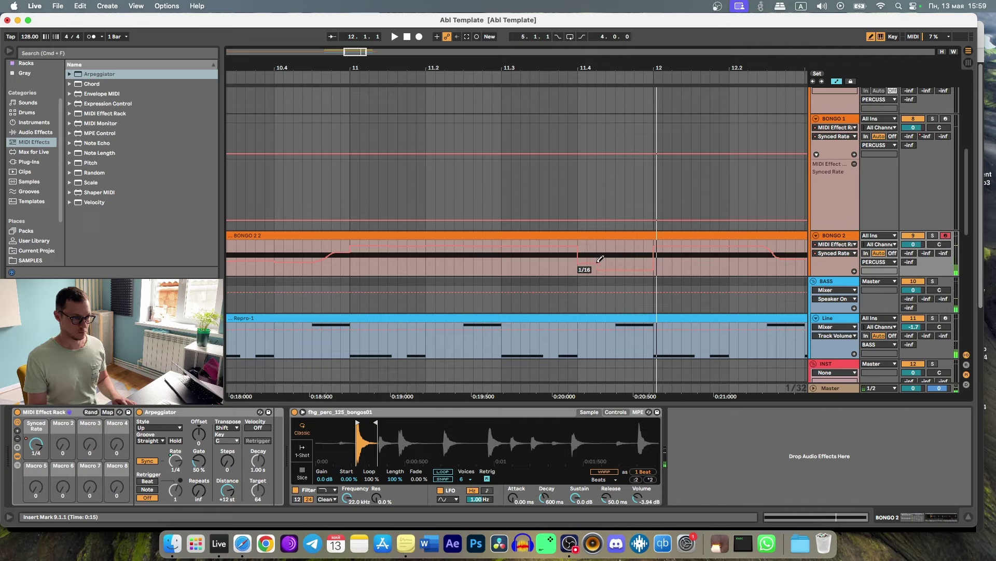
key("space")
key("minus")
key("space")
key("plus")
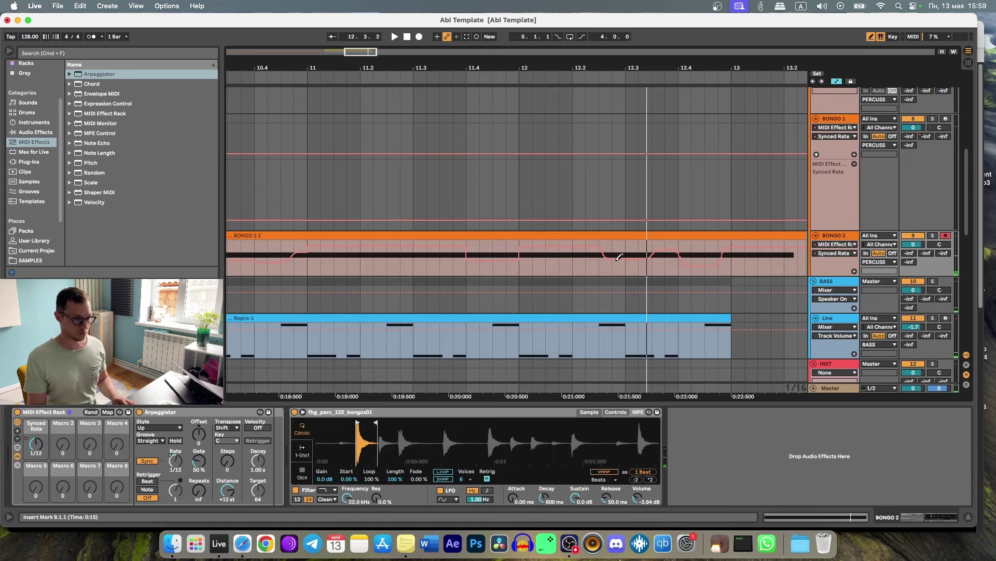
Redraw the BONGO 2 Synced Rate automation with stepped drops from about beat 12.2 to beat 12.4 and audition it
key("space")
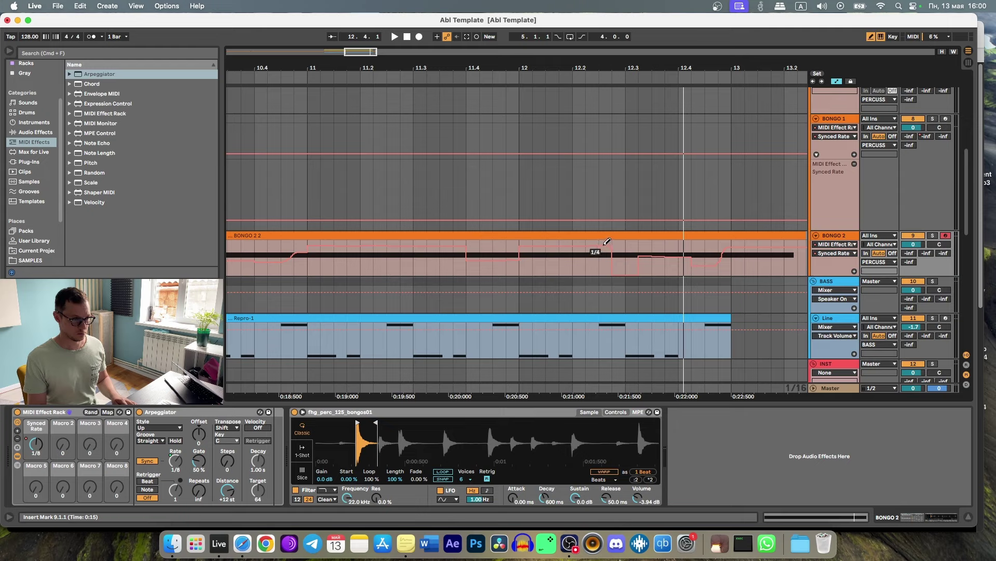
left_click(514, 77)
left_click(512, 76)
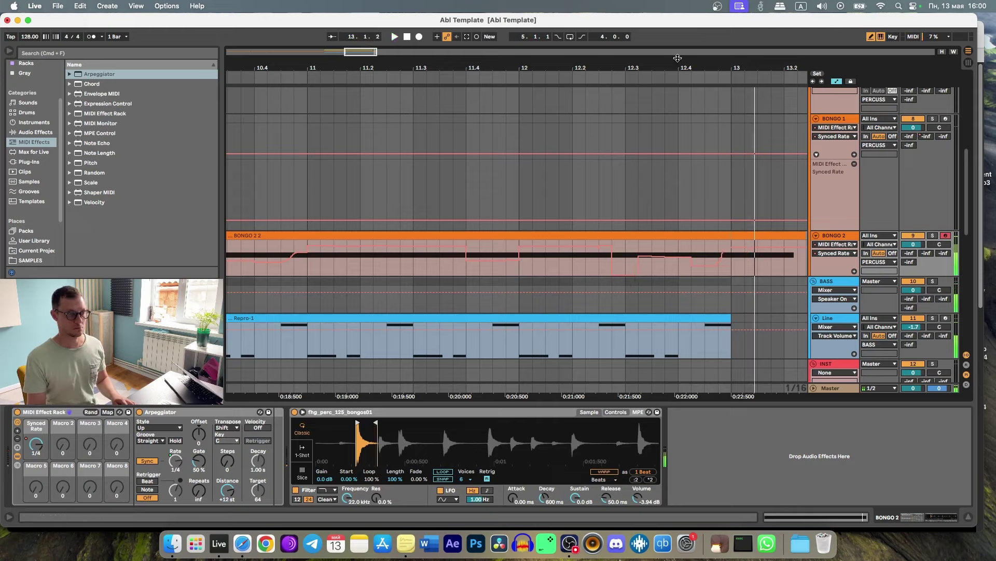
Play the end of the BONGO 2 clip and trim the clip to end at bar 13
key("space")
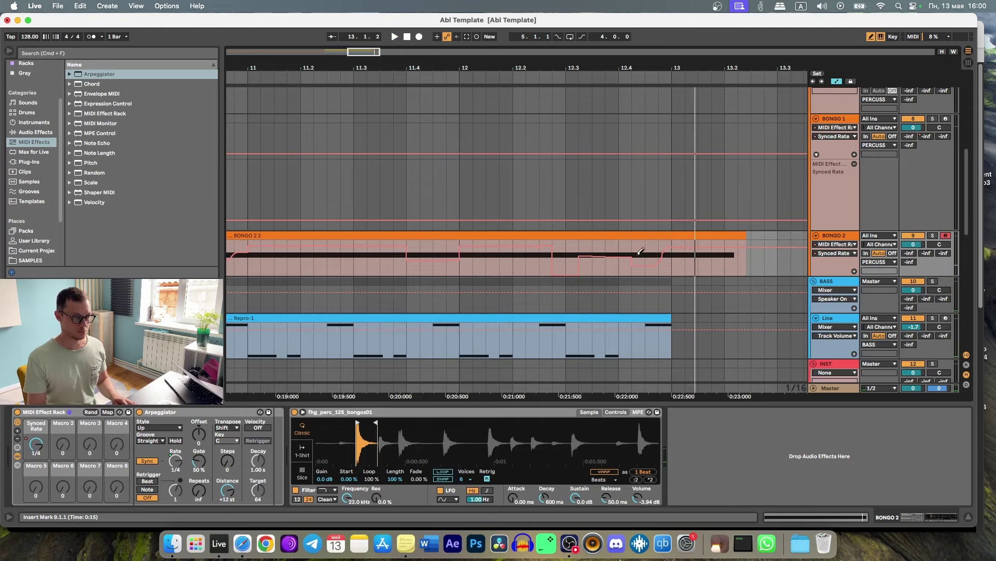
key("space")
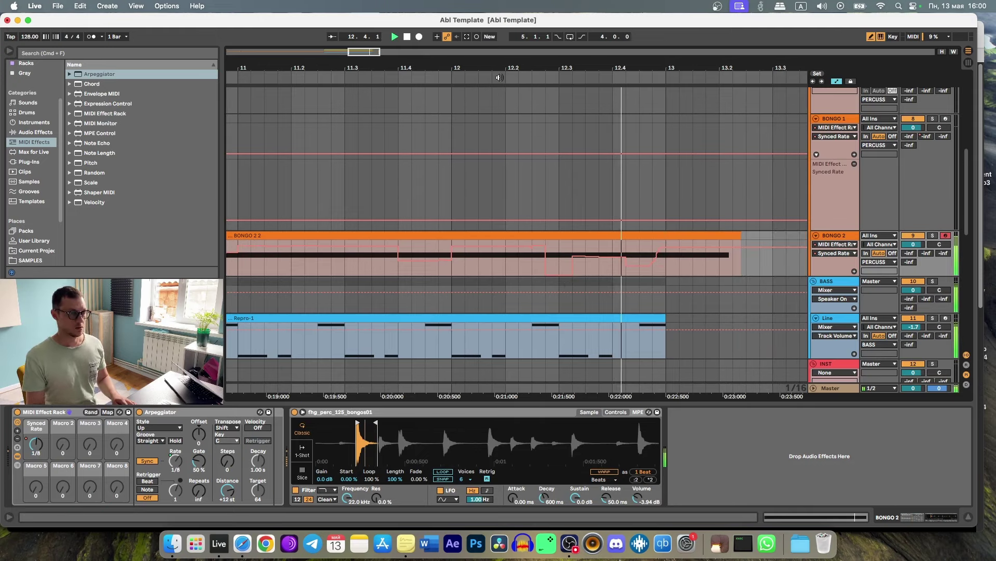
key("space")
left_click_drag(743, 240, 666, 239)
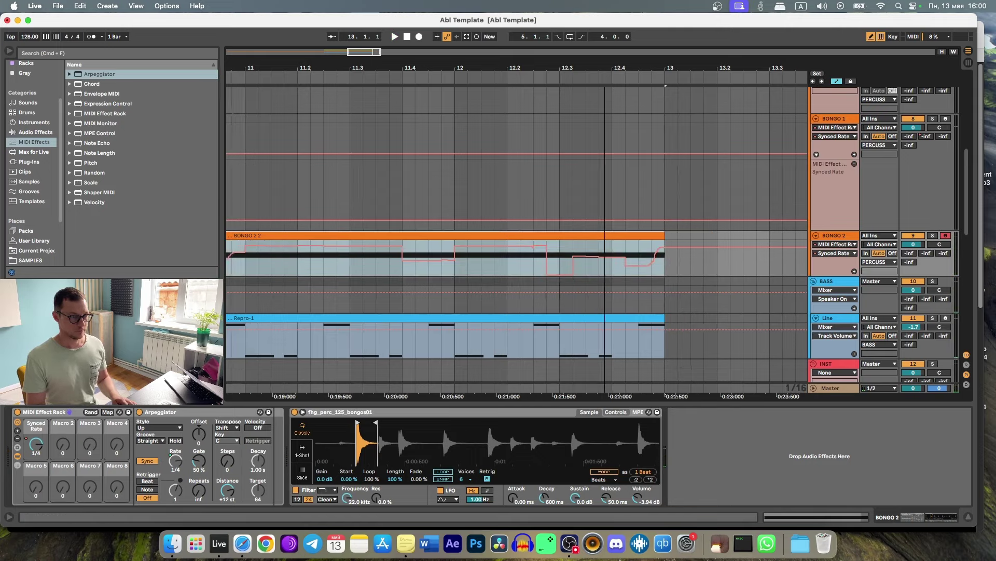
Duplicate the four-bar Repro-1 bass clip and the kick, clap and hat clips from bar 9 to bars 13–17
scroll(503, 239, "down", 6)
scroll(503, 239, "down", 3)
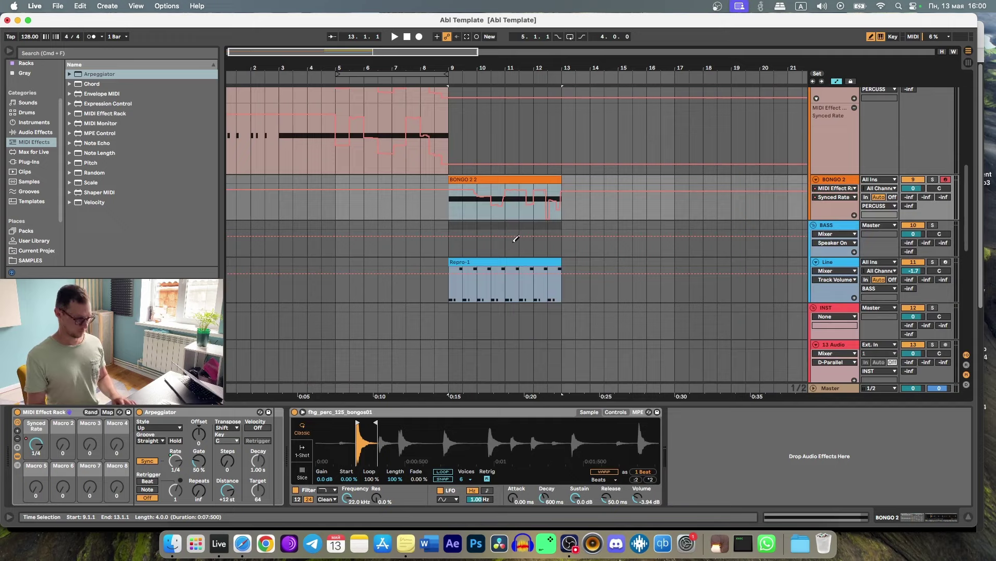
key("super+d")
scroll(555, 244, "up", 8)
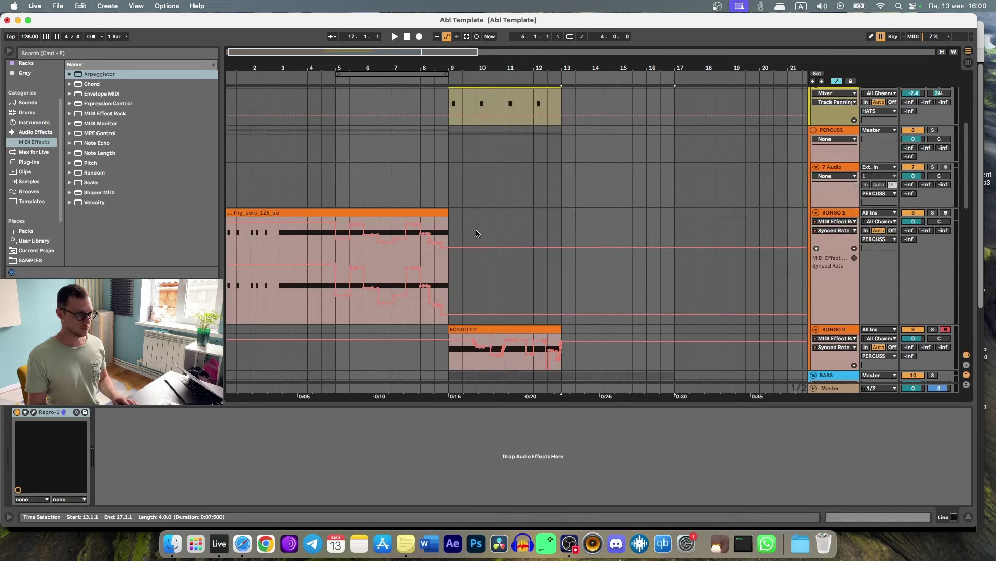
left_click(548, 248)
left_click(515, 98, "shift")
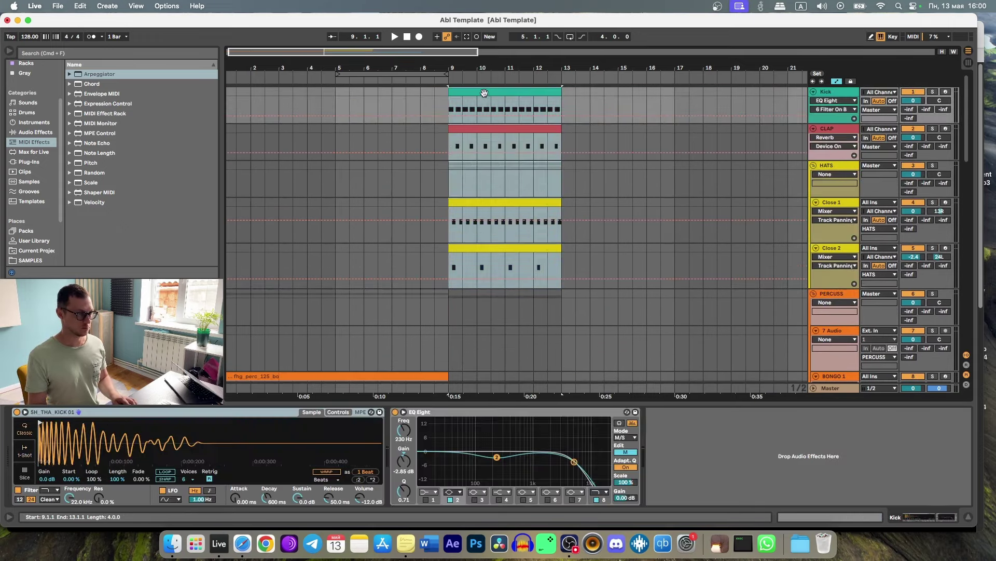
key("super+d")
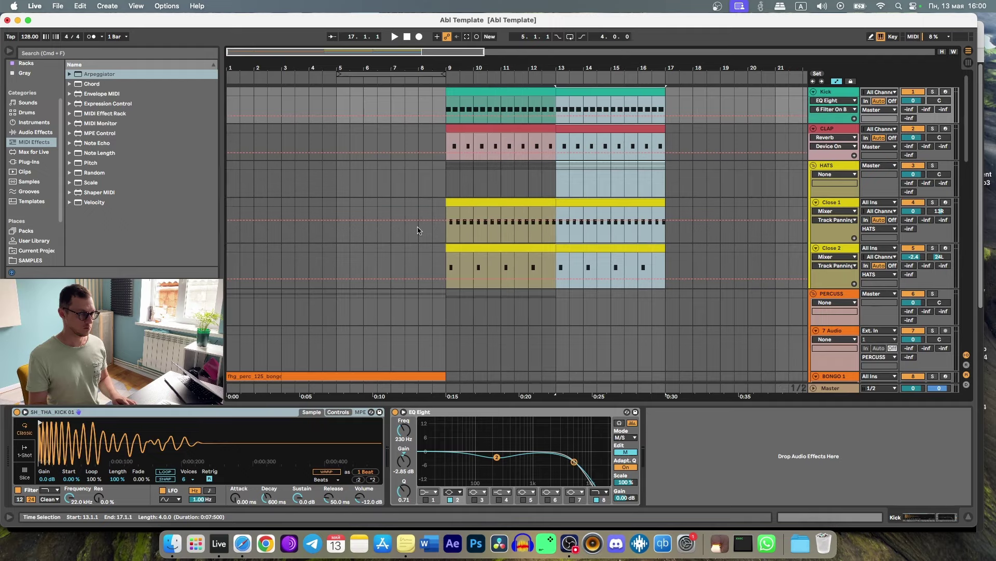
Play the arrangement from the start and duplicate the four-bar BONGO 2 clip at bar 13
scroll(381, 243, "down", 5)
left_click(264, 228)
key("space")
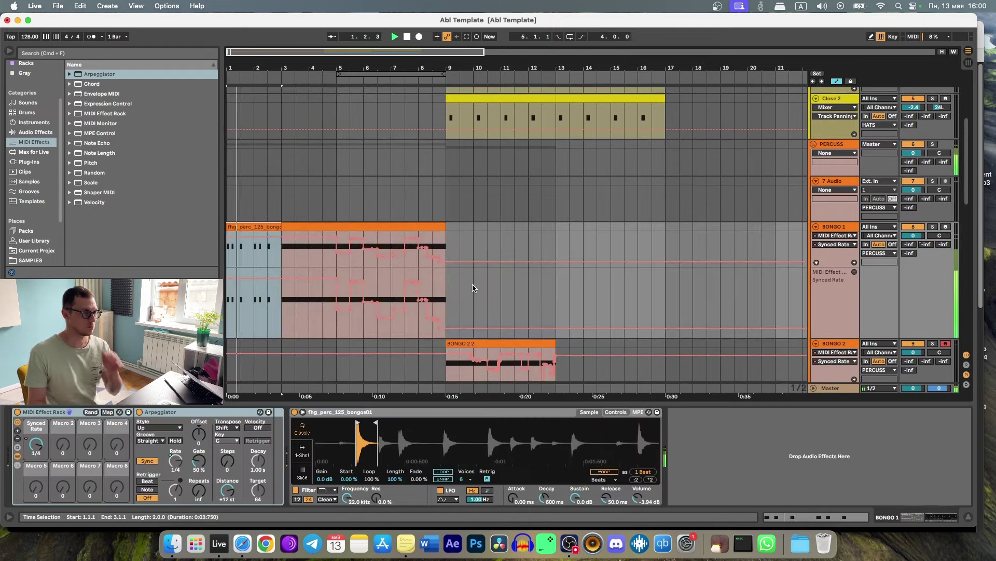
scroll(483, 276, "down", 3)
scroll(508, 228, "down", 5)
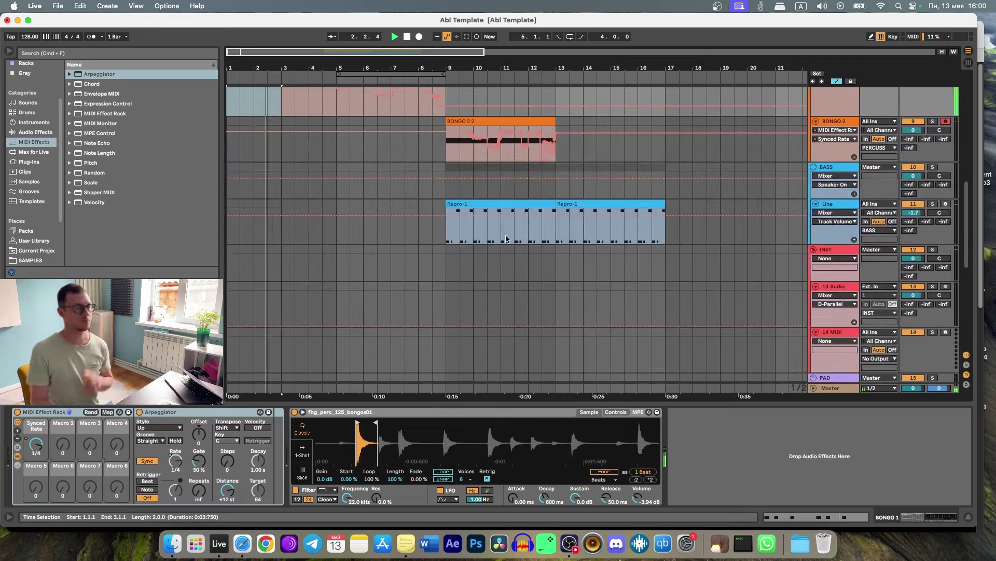
scroll(511, 236, "up", 3)
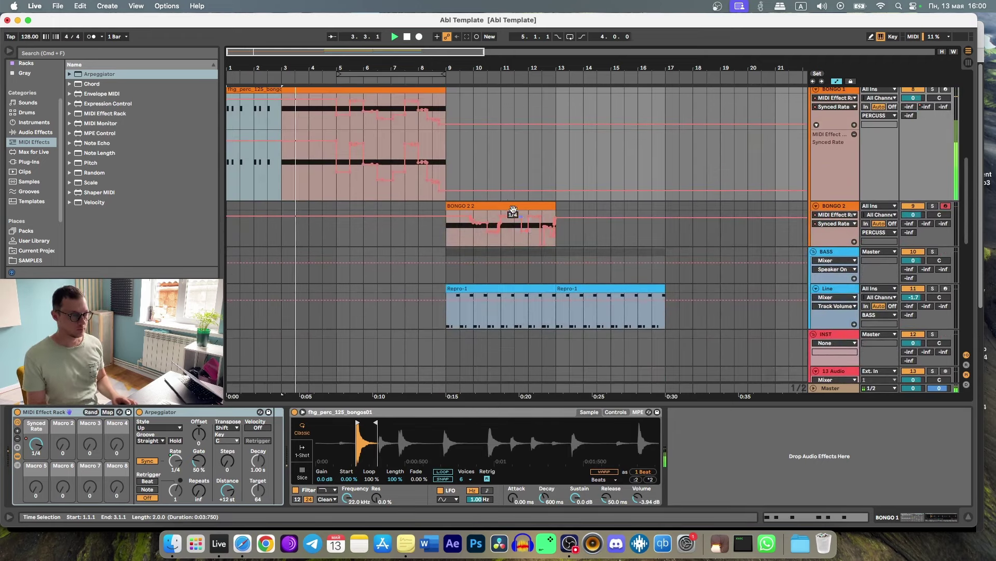
left_click(502, 205)
key("super+d")
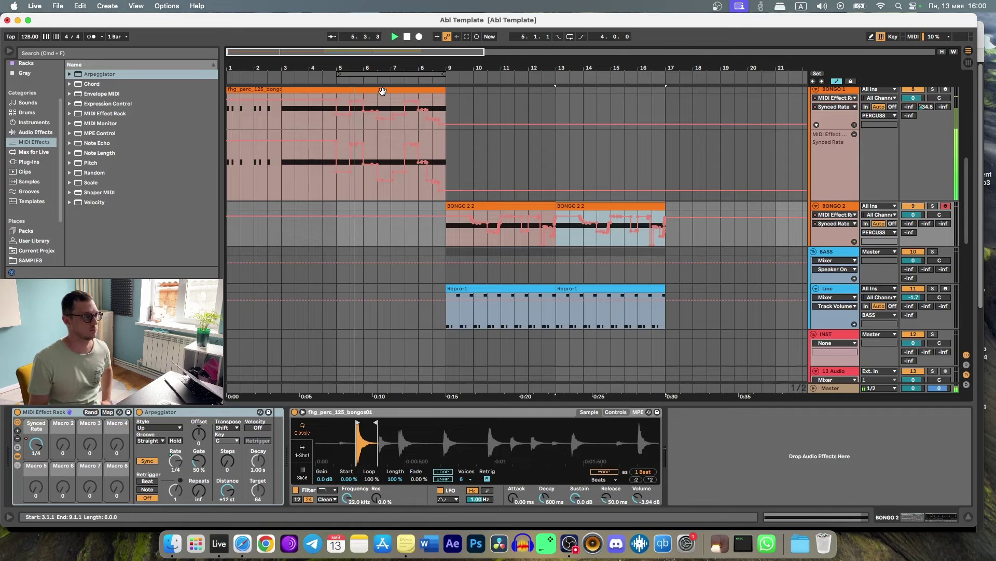
Listen to the arrangement through bars 5–13 and display the A-Room send automation on the BONGO 2 track
left_click_drag(355, 66, 355, 78)
scroll(432, 213, "left", 2)
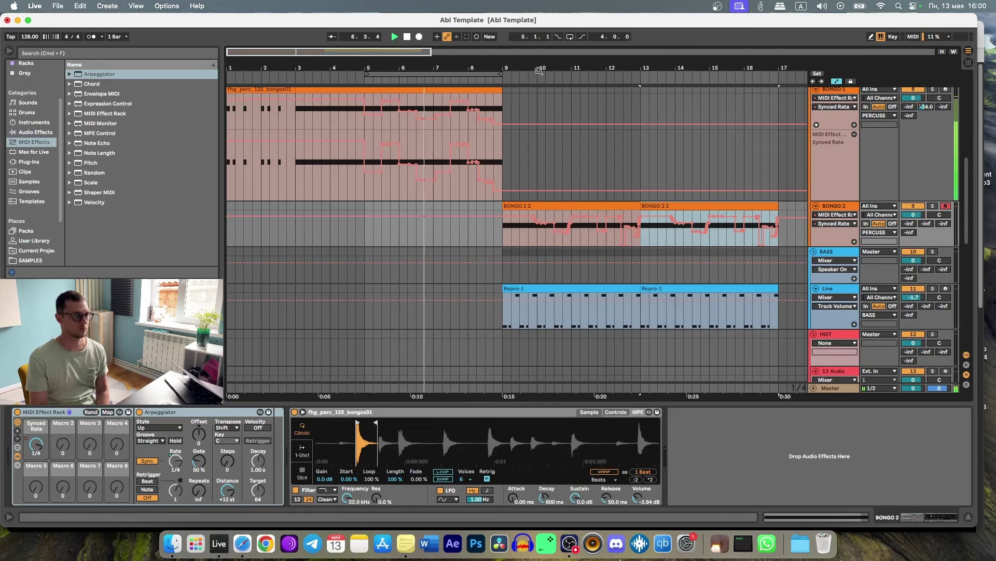
key("minus")
scroll(432, 213, "up", 3)
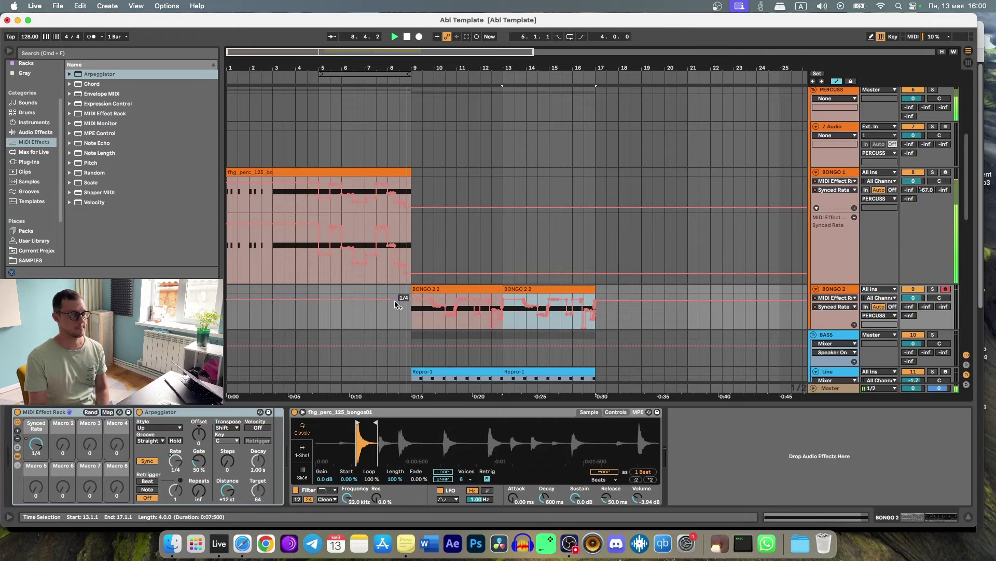
scroll(395, 304, "down", 1)
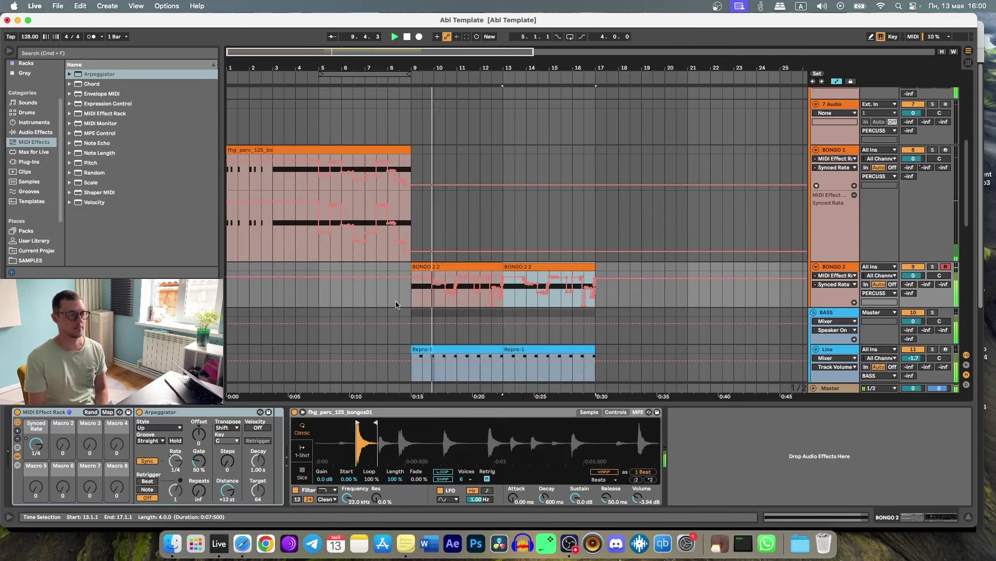
scroll(395, 304, "down", 2)
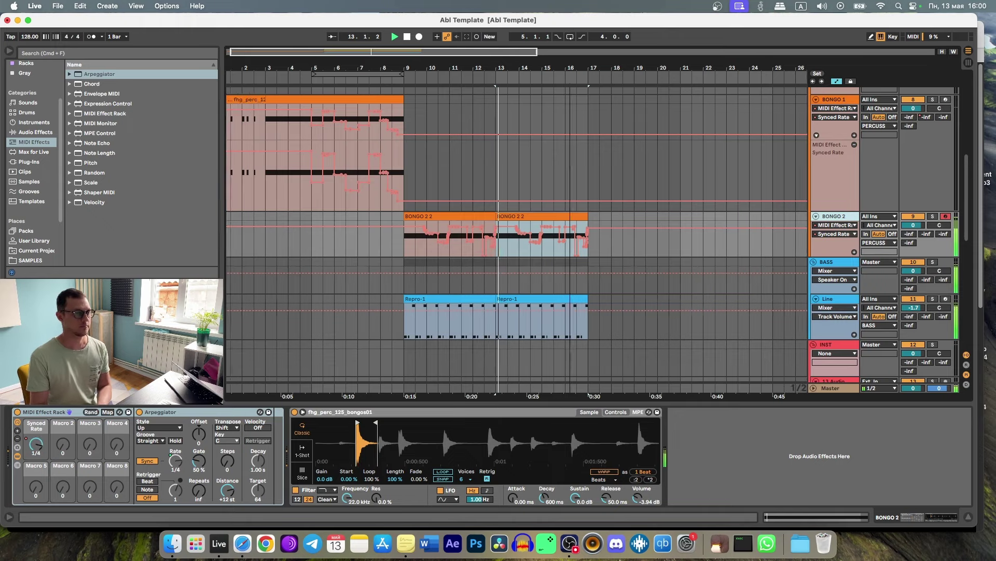
left_click(908, 236)
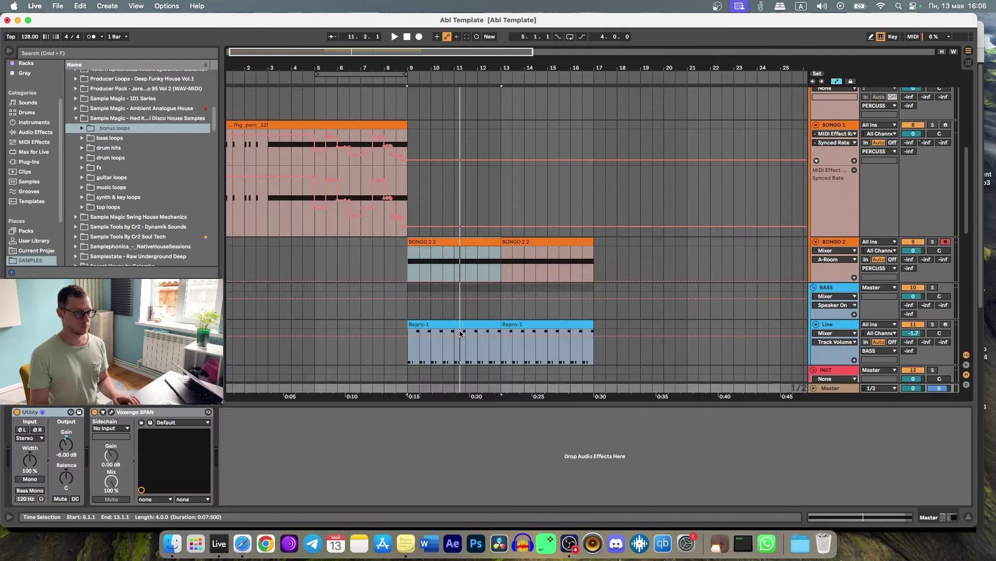
Delete the empty 7 Audio track from the PERCUSS group and rename the group BONGOS
scroll(499, 315, "down", 5)
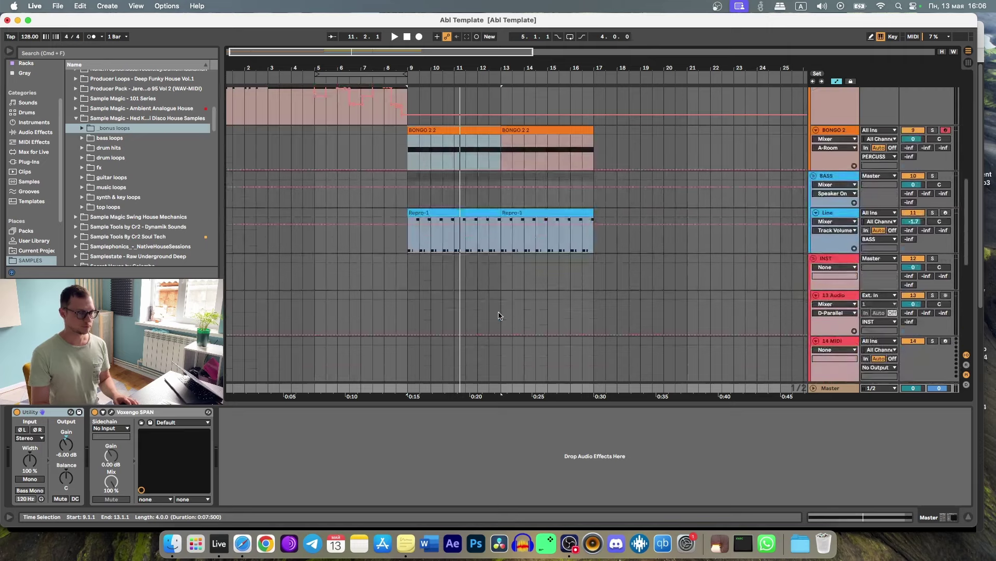
scroll(498, 315, "up", 5)
left_click(851, 131)
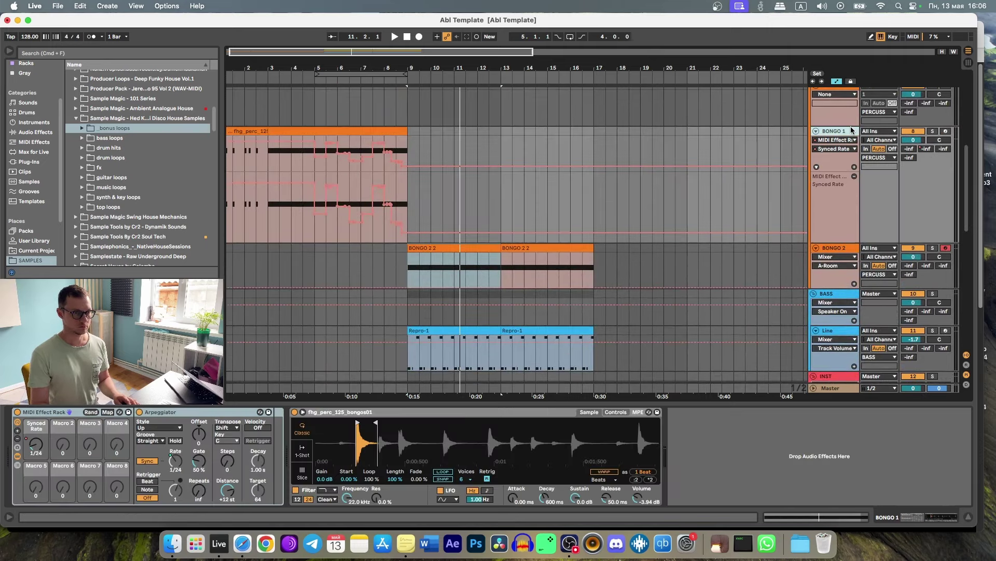
scroll(846, 136, "up", 2)
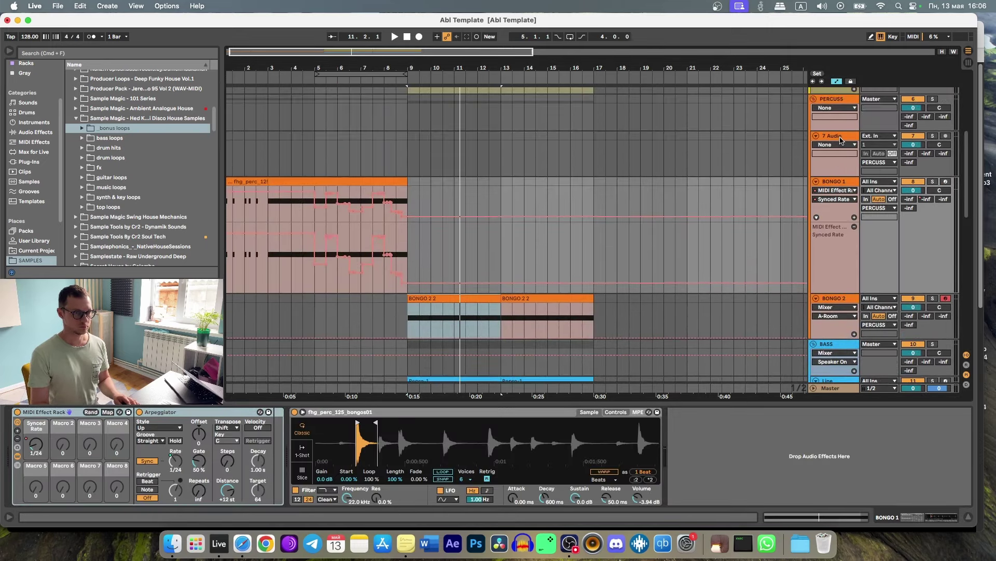
left_click(841, 139)
key("Delete")
left_click(843, 100)
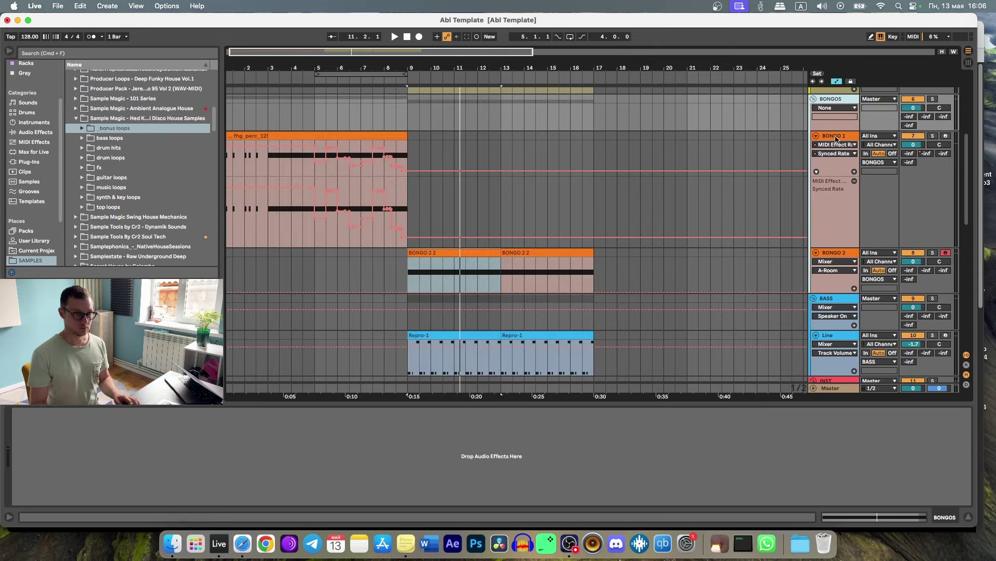
Set the BONGOS group volume to -3.6 dB during playback and compare the group in the full mix and soloed
left_click(840, 137)
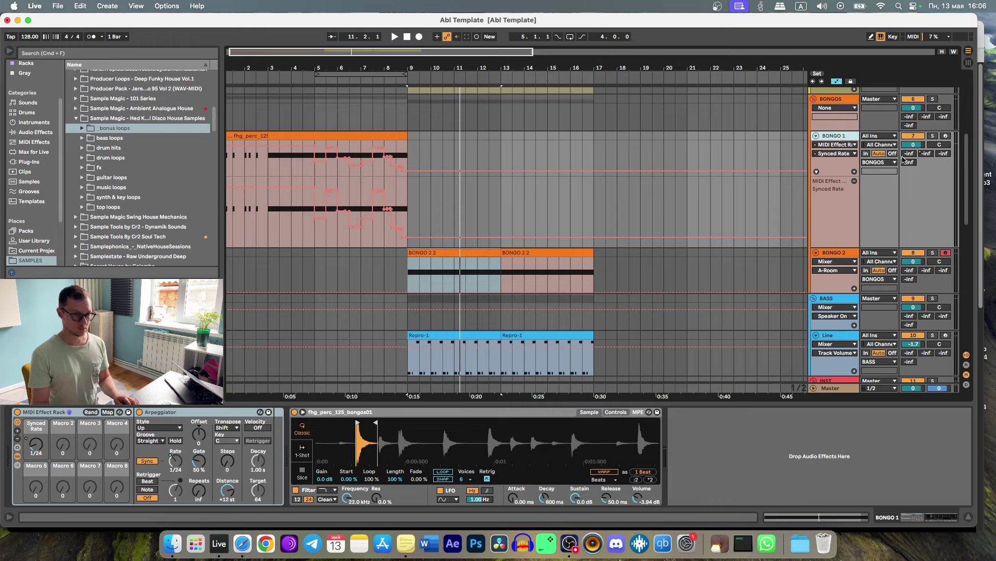
key("space")
left_click_drag(914, 107, 913, 112)
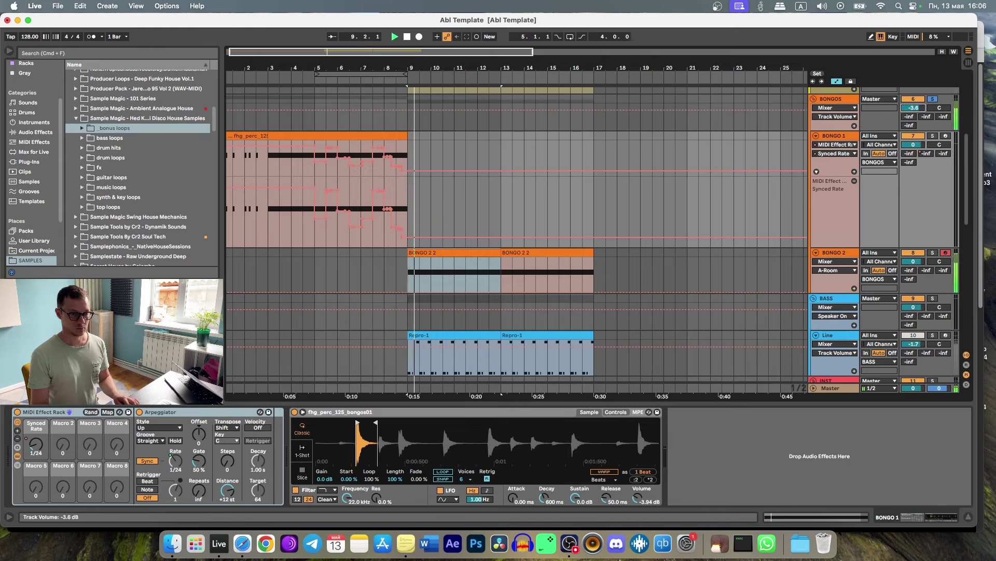
left_click(838, 101)
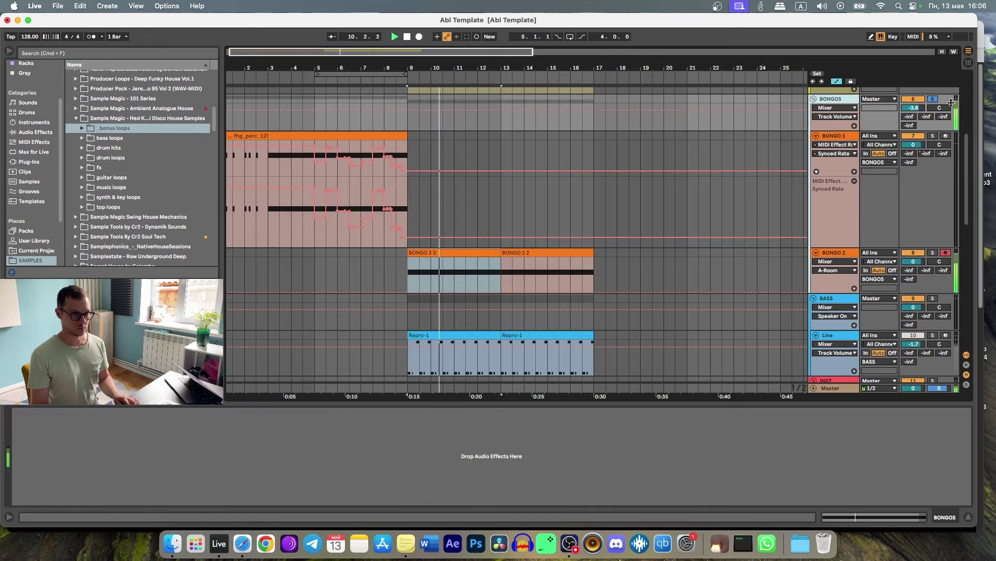
left_click(932, 99)
key("space")
key("space")
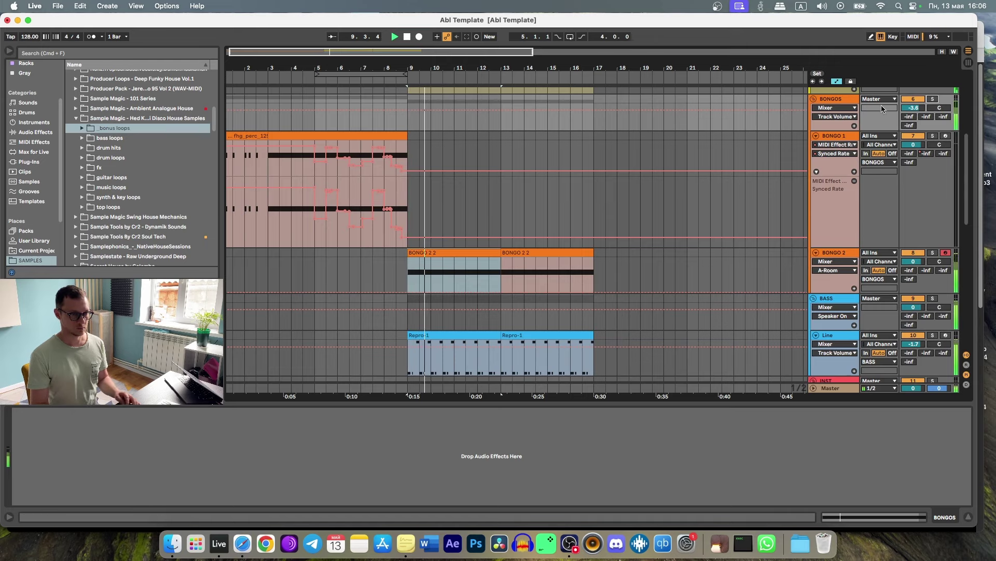
left_click(932, 99)
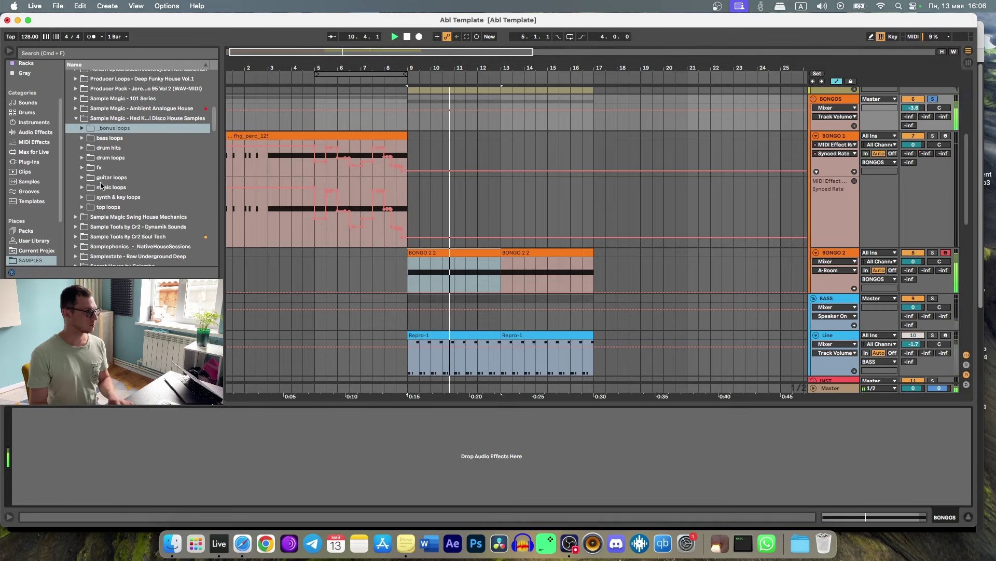
Add the Reverb audio effect from the Reverb & Resonance category to the BONGOS group
left_click(35, 132)
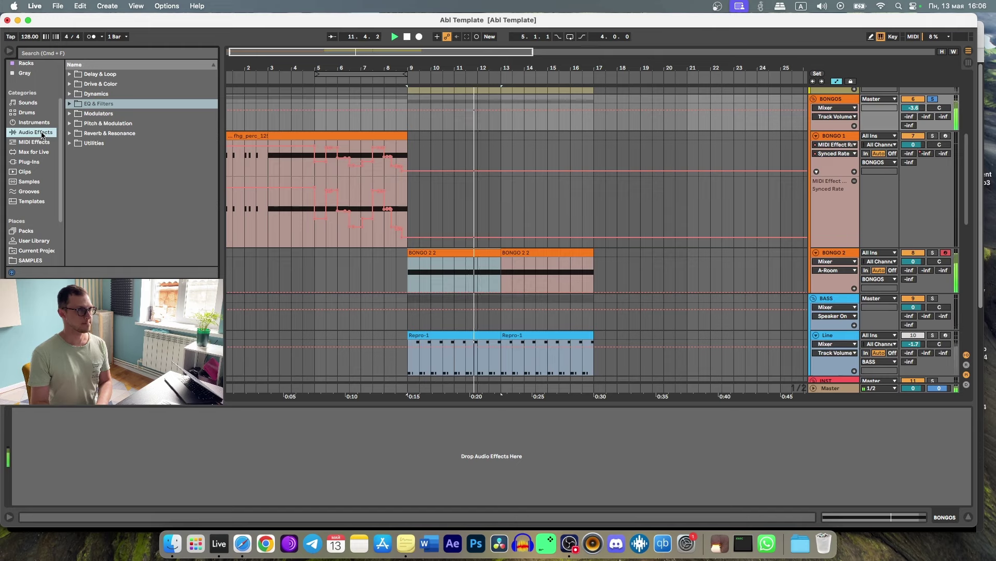
left_click(106, 133)
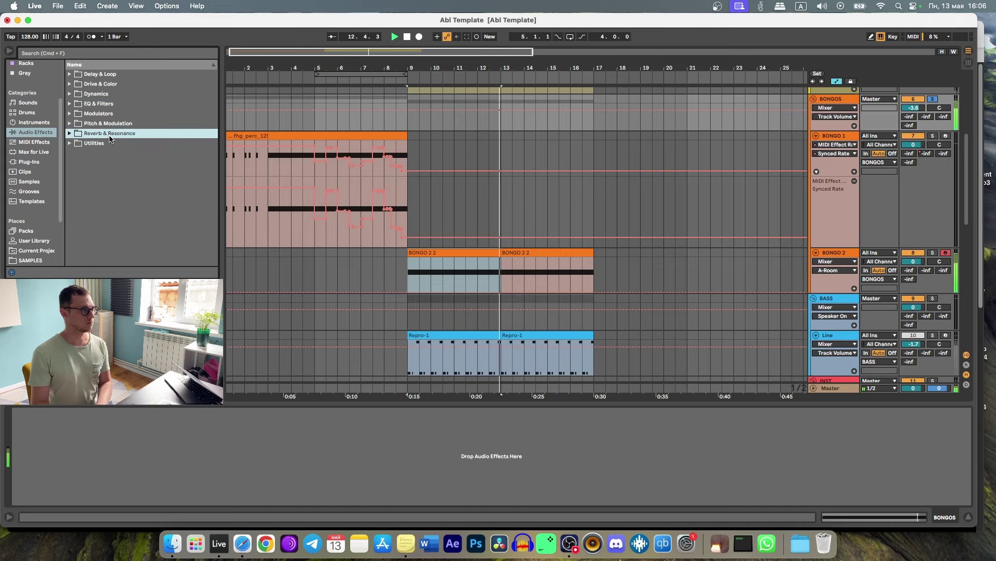
left_click_drag(99, 172, 469, 126)
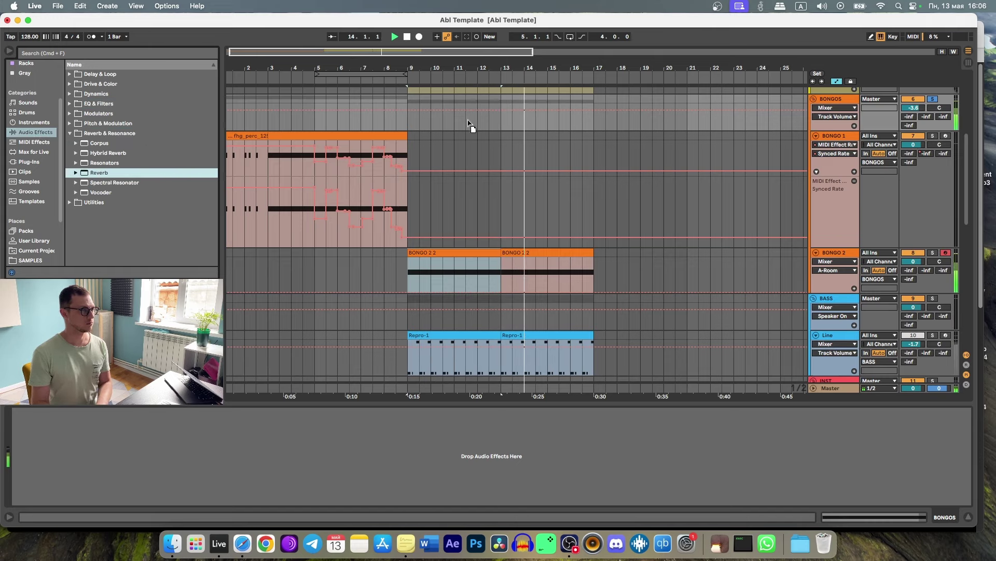
Set the bongo reverb to 19% Dry/Wet, 676 ms decay and High density, with the low cut enabled and the input filter at 1.43 kHz
left_click_drag(263, 496, 264, 512)
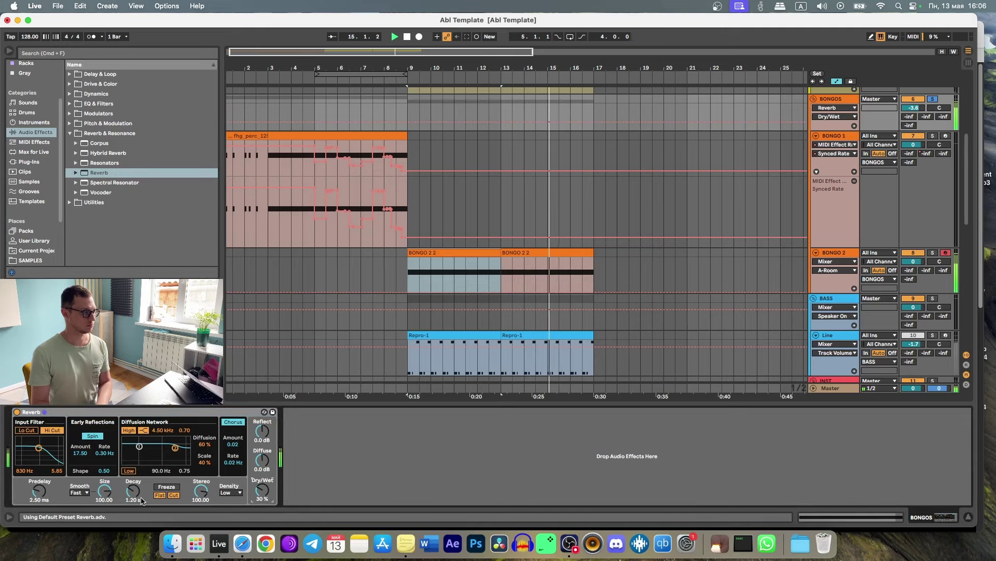
left_click_drag(142, 499, 141, 519)
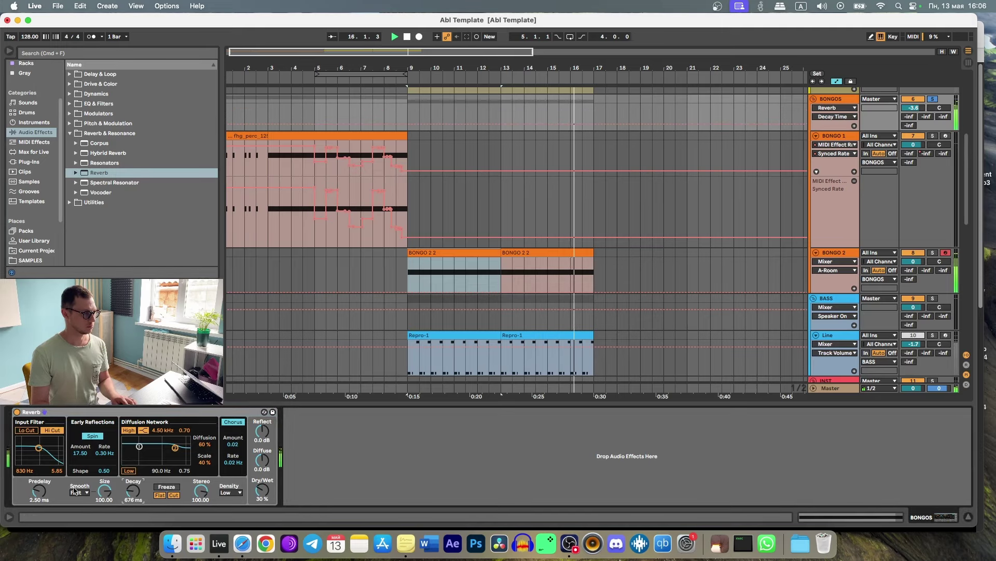
left_click(228, 492)
left_click(231, 470)
left_click_drag(263, 489, 263, 488)
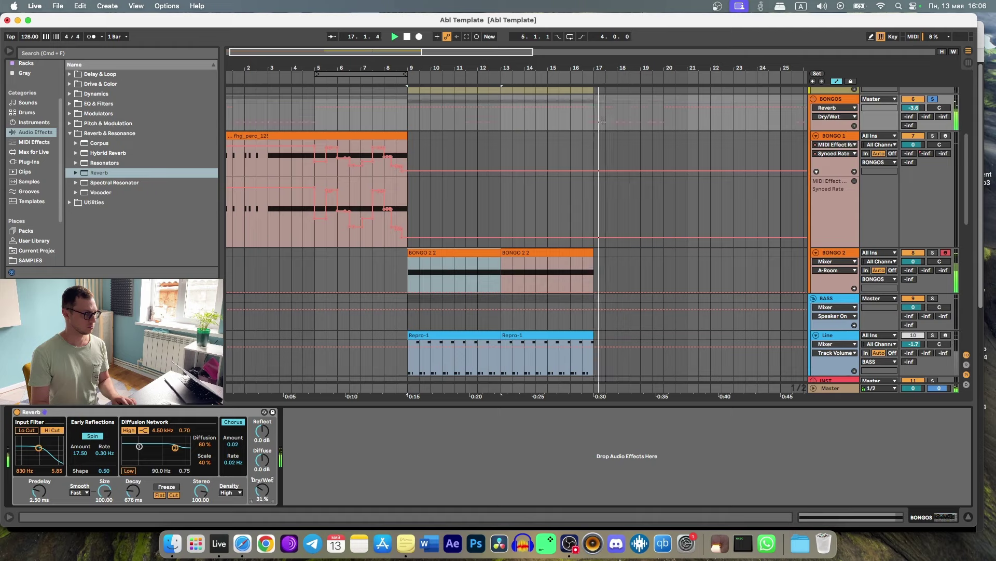
key("space")
left_click_drag(39, 448, 43, 449)
key("space")
Play the soloed bongos and examine their spectrum and peak level in Voxengo SPAN on the Master track
scroll(856, 305, "down", 3)
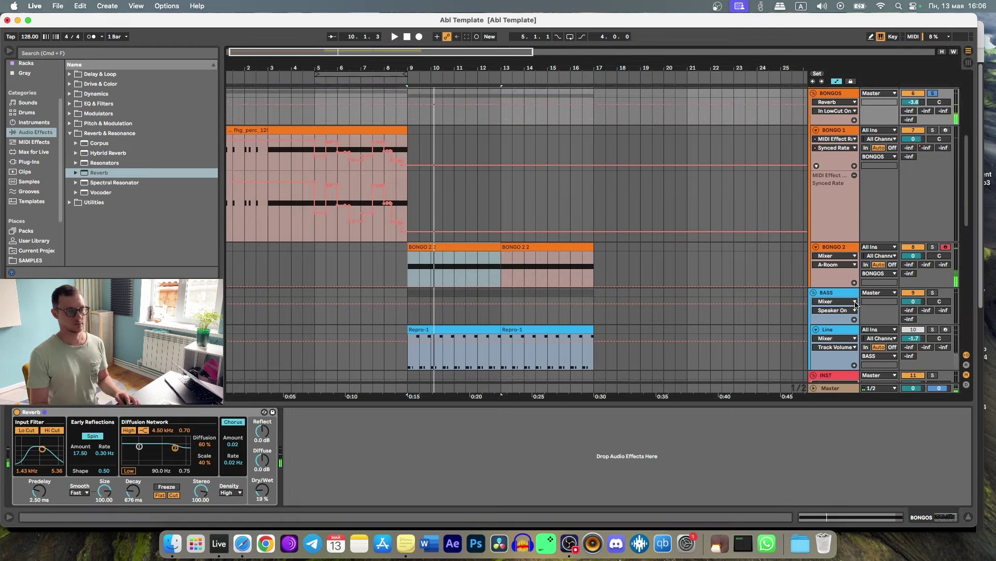
scroll(841, 338, "up", 4)
key("space")
left_click(828, 389)
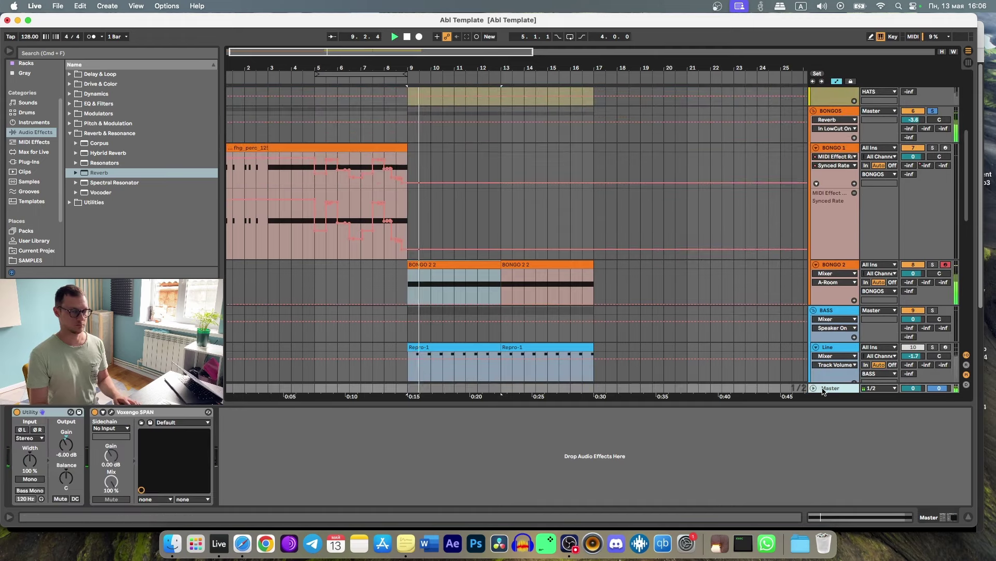
left_click(111, 412)
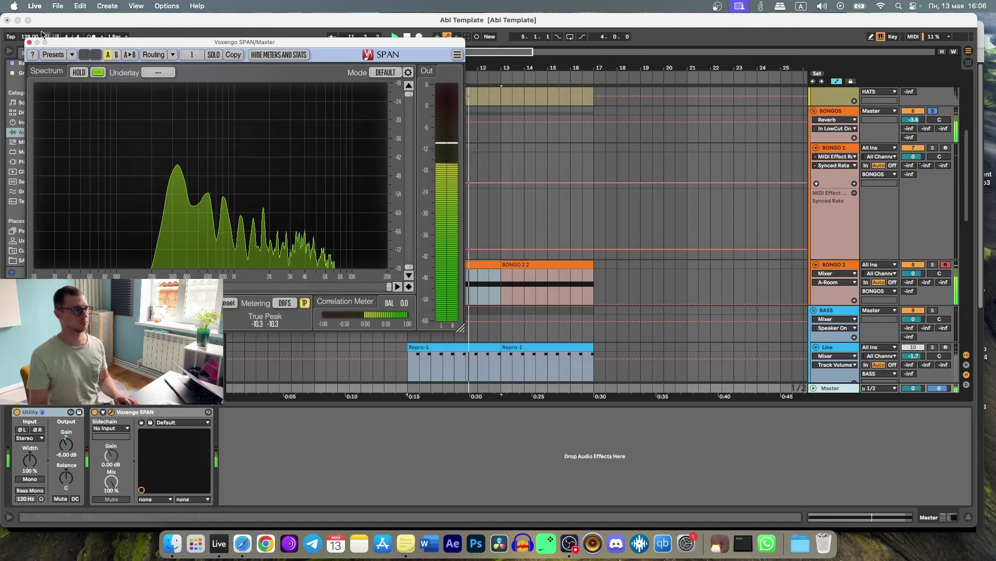
key("super+alt+p")
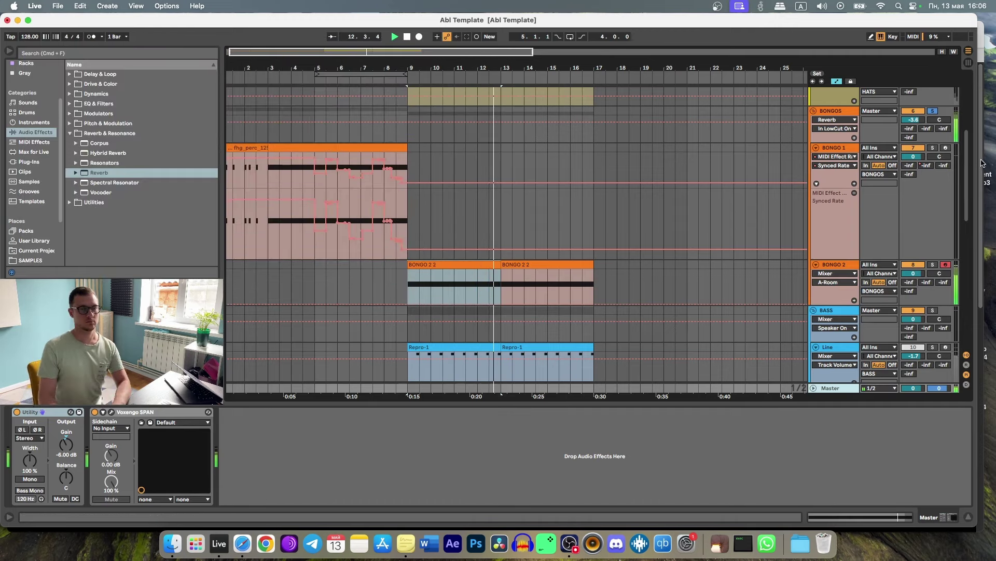
Solo the Kick, check its level in SPAN and set its sampler volume to -10.0 dB
scroll(960, 87, "up", 5)
left_click(933, 91)
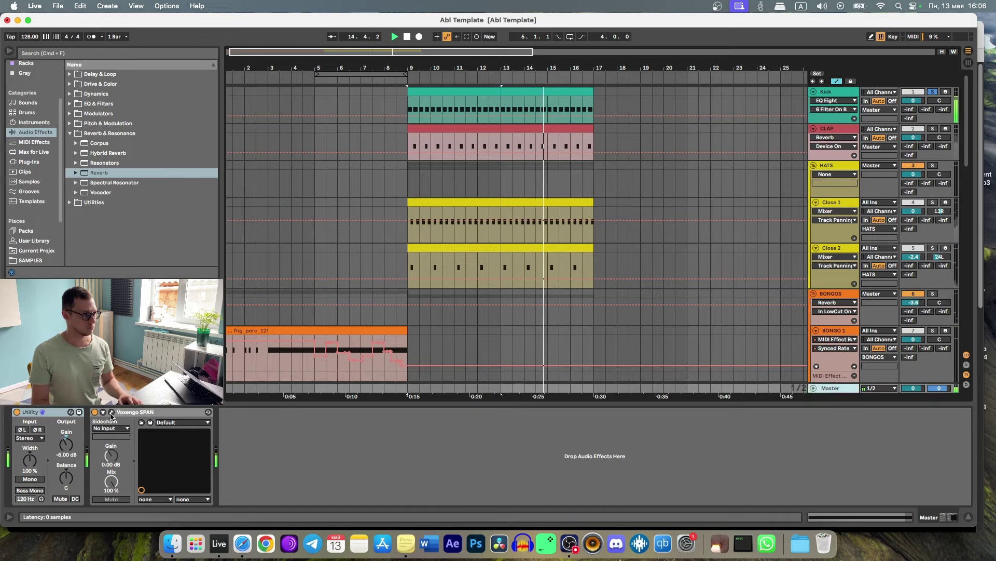
key("super+alt+p")
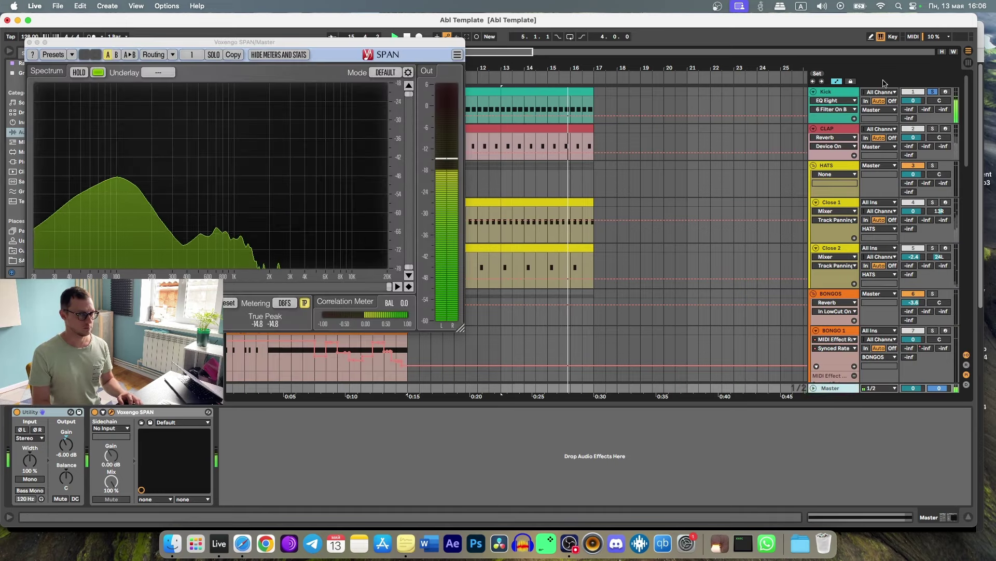
left_click(488, 103)
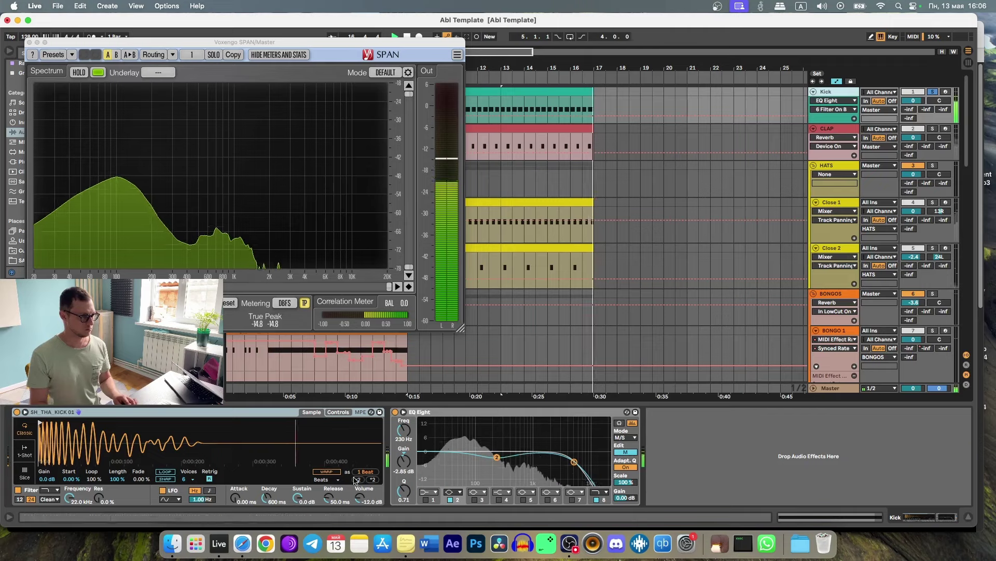
left_click(360, 499)
key("space")
key("space")
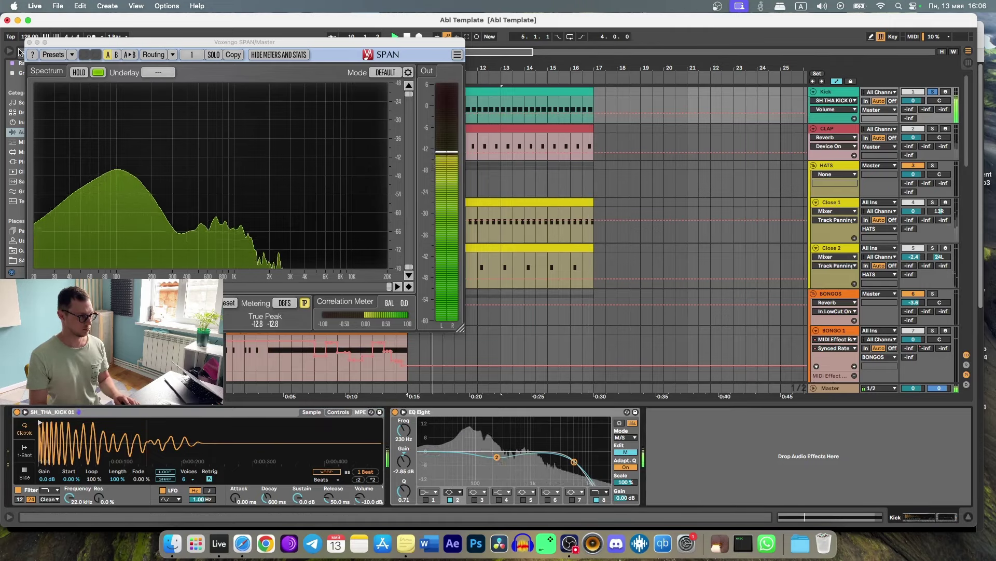
key("super+alt+p")
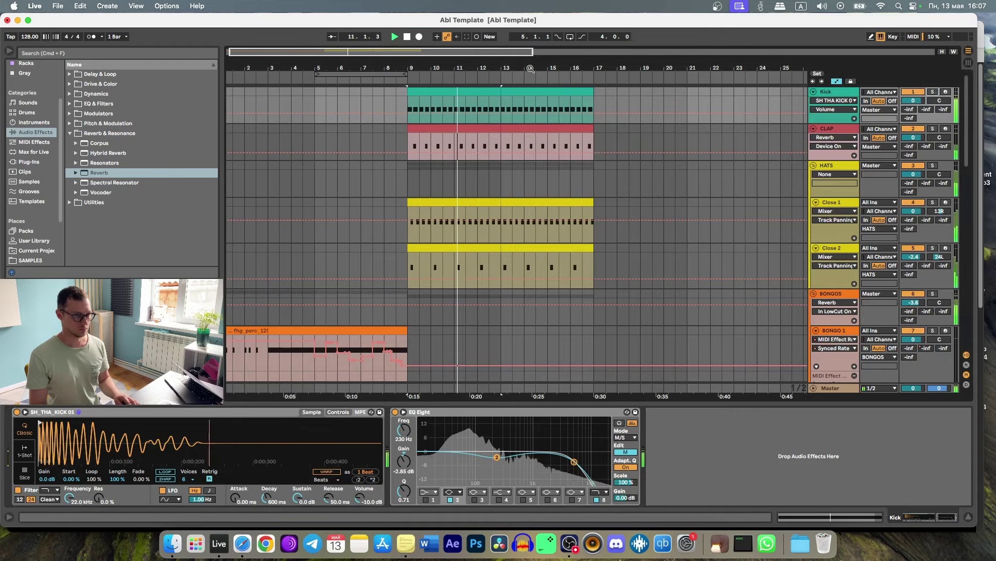
Play the full drum mix from bar 9 and mute the BONGOS group
scroll(519, 208, "right", 2)
left_click(372, 130)
key("space")
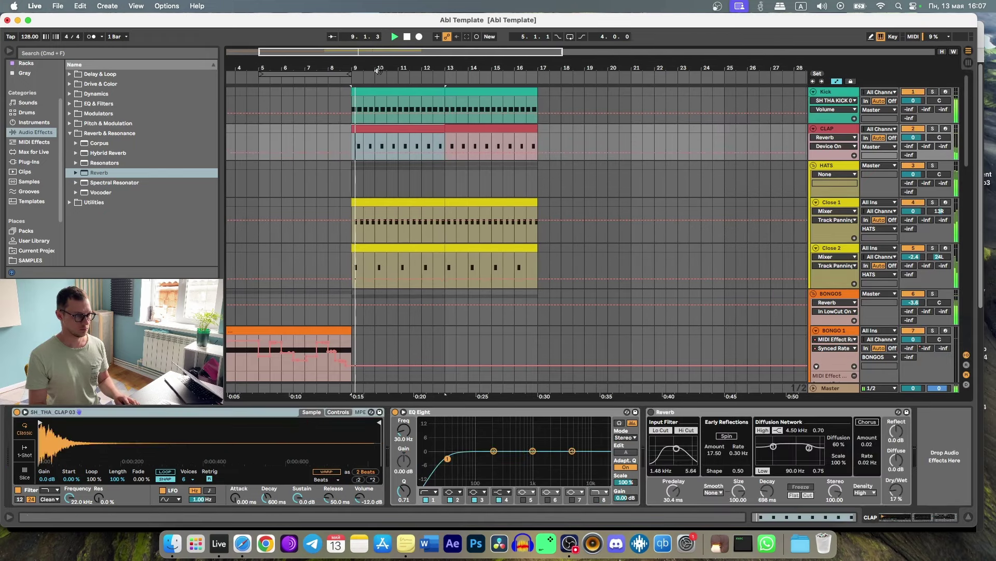
scroll(482, 264, "down", 4)
scroll(481, 249, "up", 4)
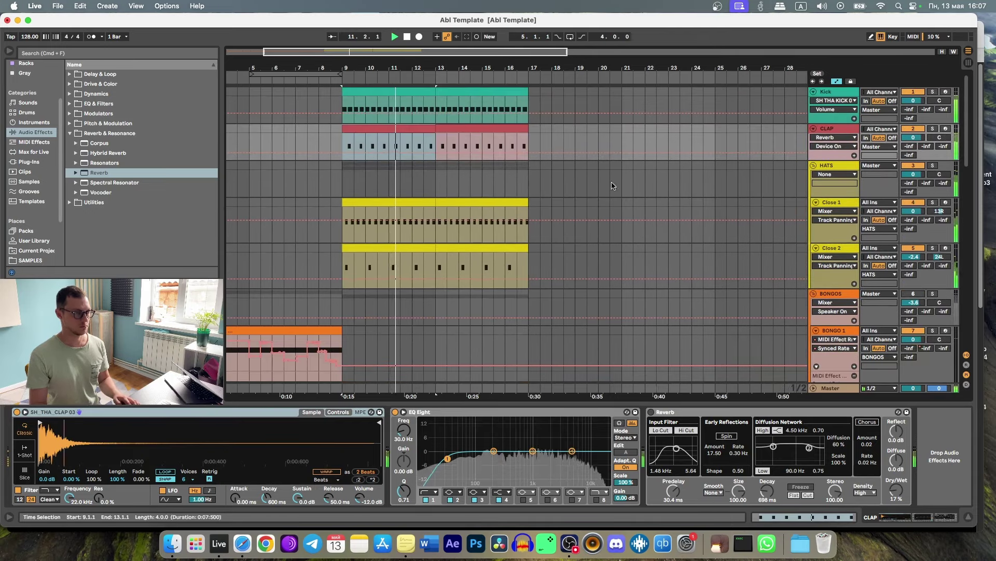
Solo the HATS group and insert a new MIDI track directly below Close 2
left_click(848, 172)
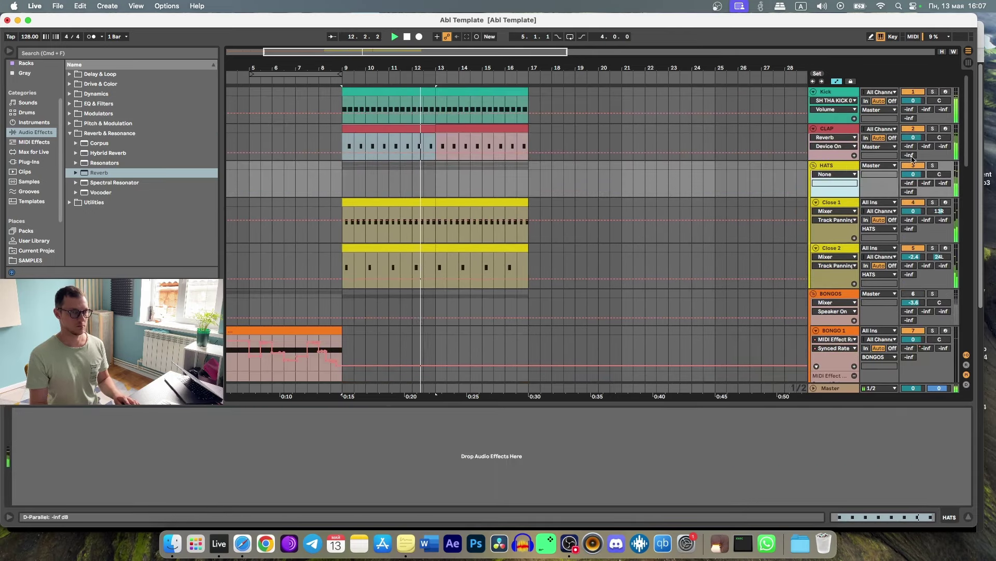
left_click(924, 173)
left_click(933, 165)
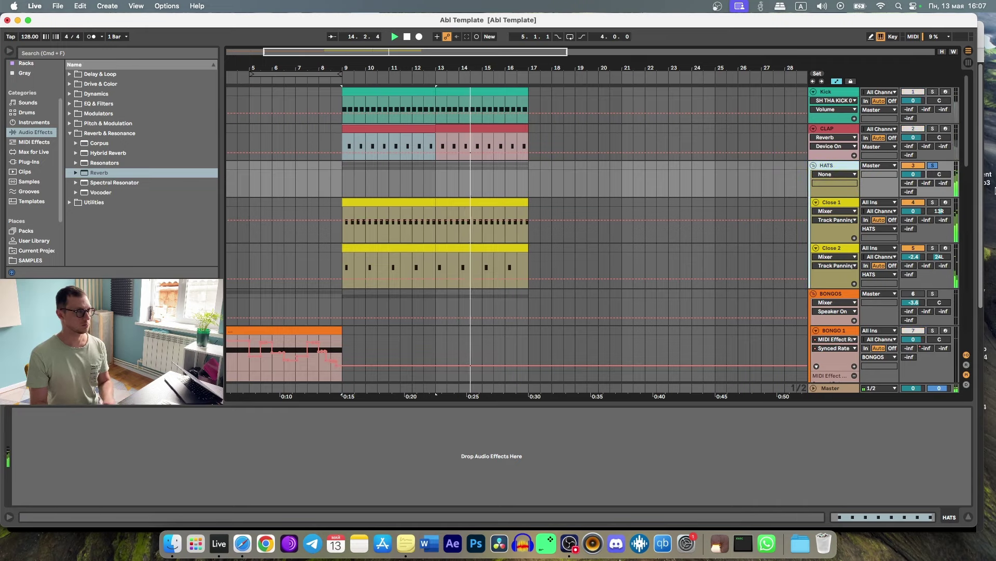
left_click(834, 248)
key("super+shift+t")
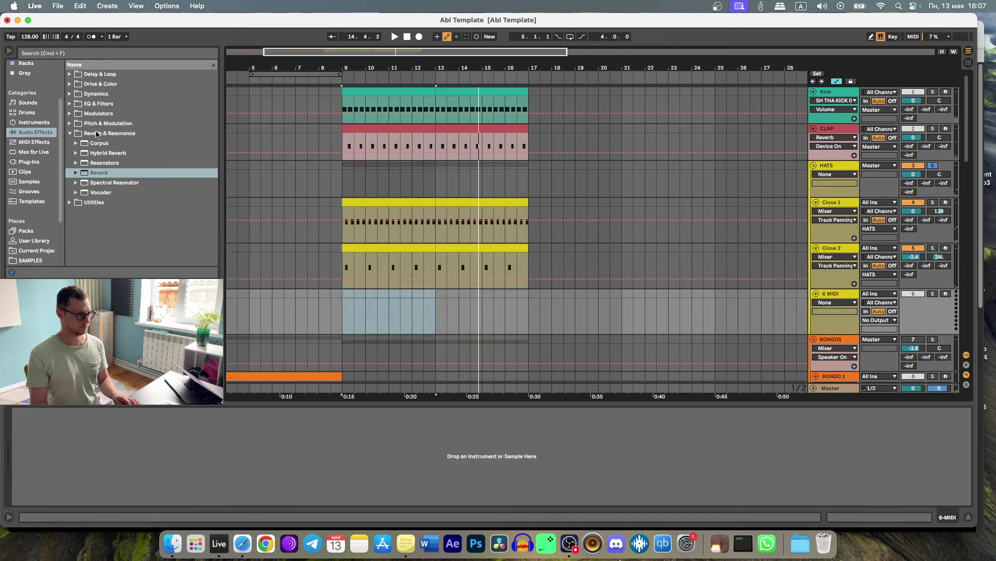
Load the Cabasa Filtered Chekov sample from the Core Library's Shaker one-shots onto the new MIDI track
left_click(26, 230)
left_click(97, 85)
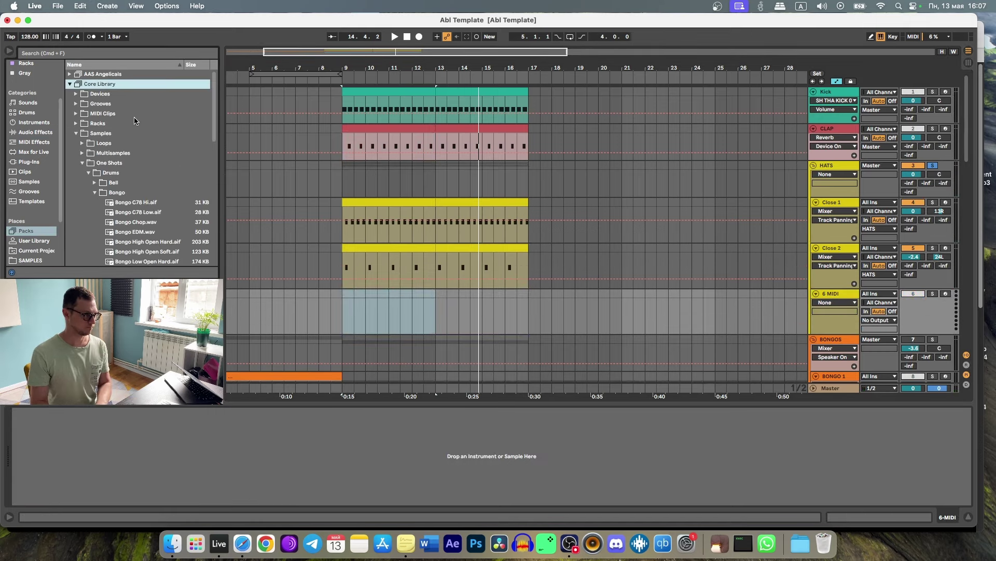
left_click(127, 175)
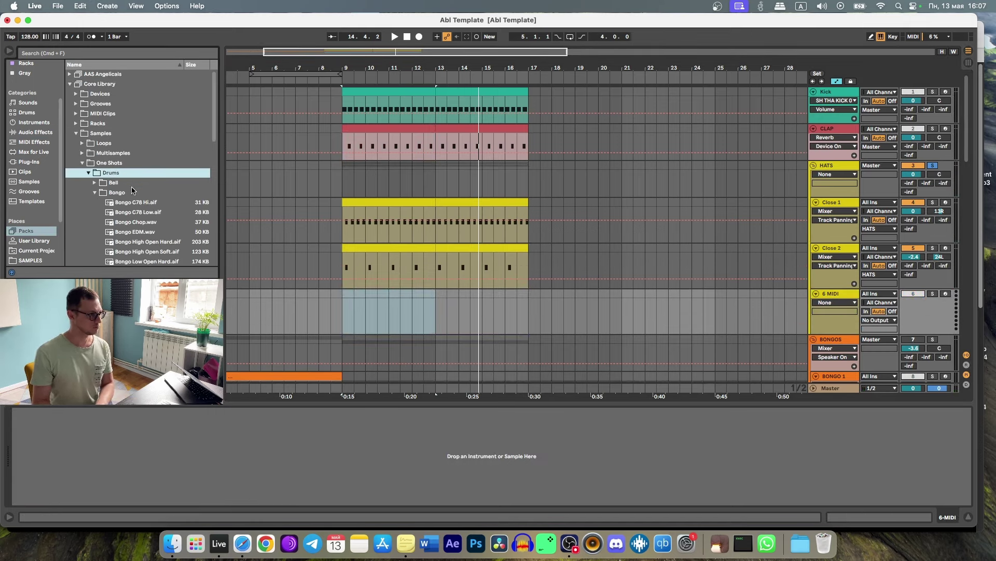
double_click(119, 192)
scroll(140, 208, "down", 3)
left_click(117, 153)
key("Right")
key("Down")
key("Down")
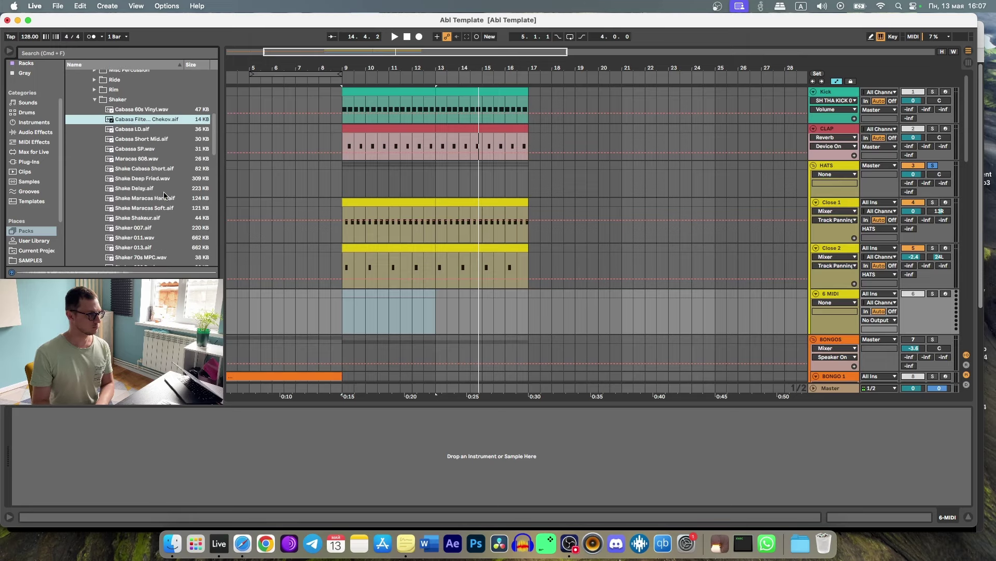
left_click_drag(171, 118, 362, 434)
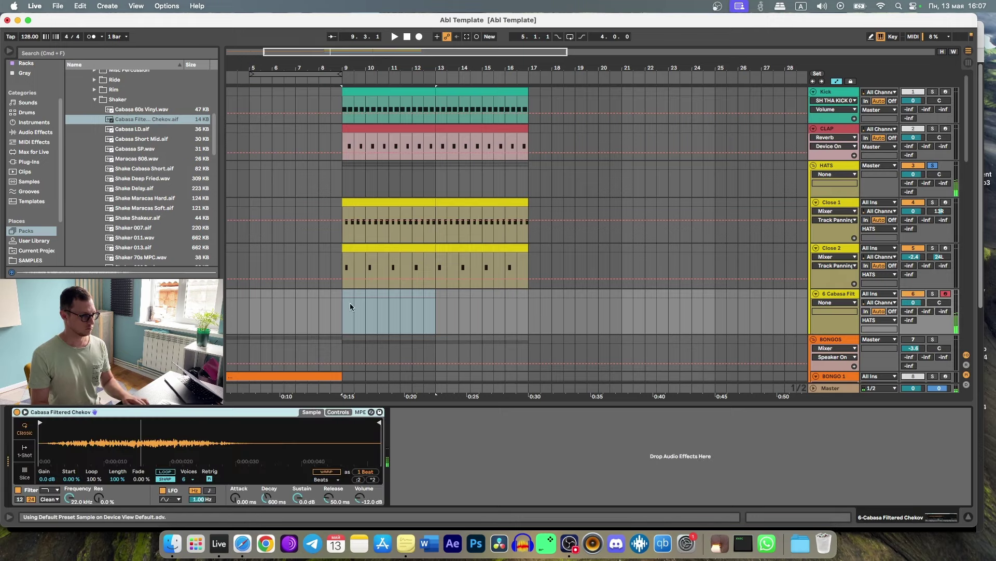
Create a two-bar MIDI clip from bar 9 on the cabasa track and fill its first beat with four 1/16 C3 notes
left_click_drag(350, 303, 387, 297)
key("super+shift+m")
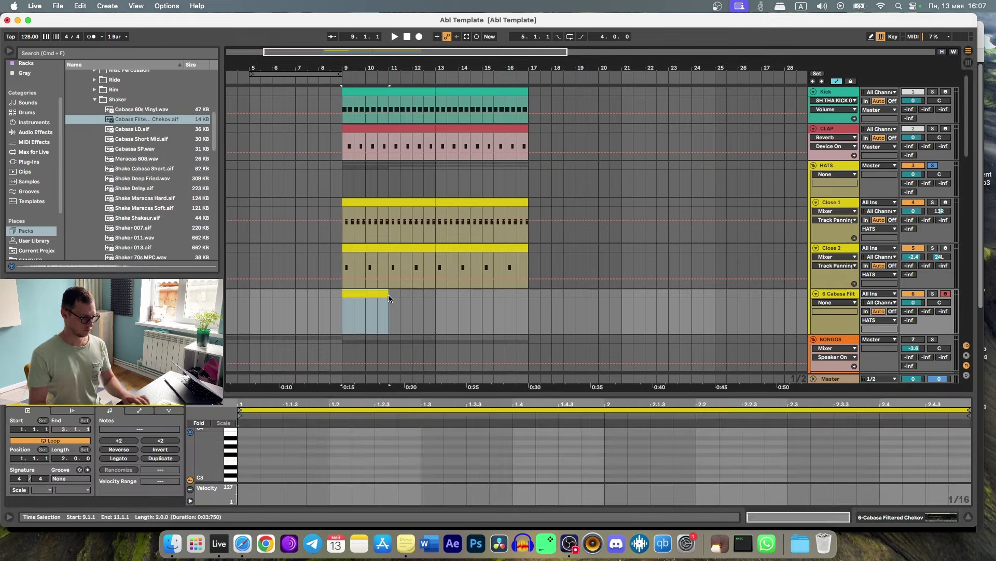
scroll(297, 462, "down", 1)
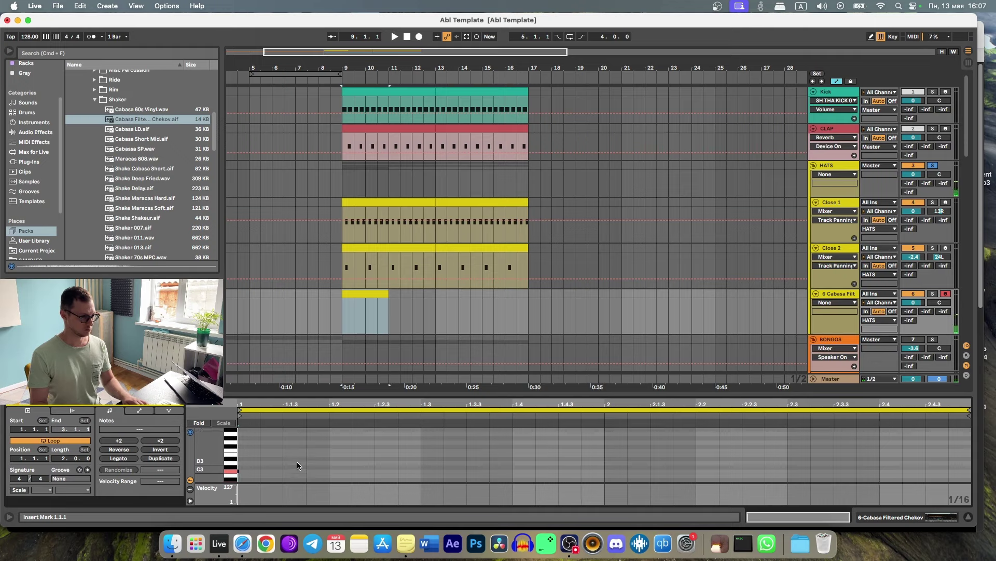
double_click(249, 471)
key("super+d")
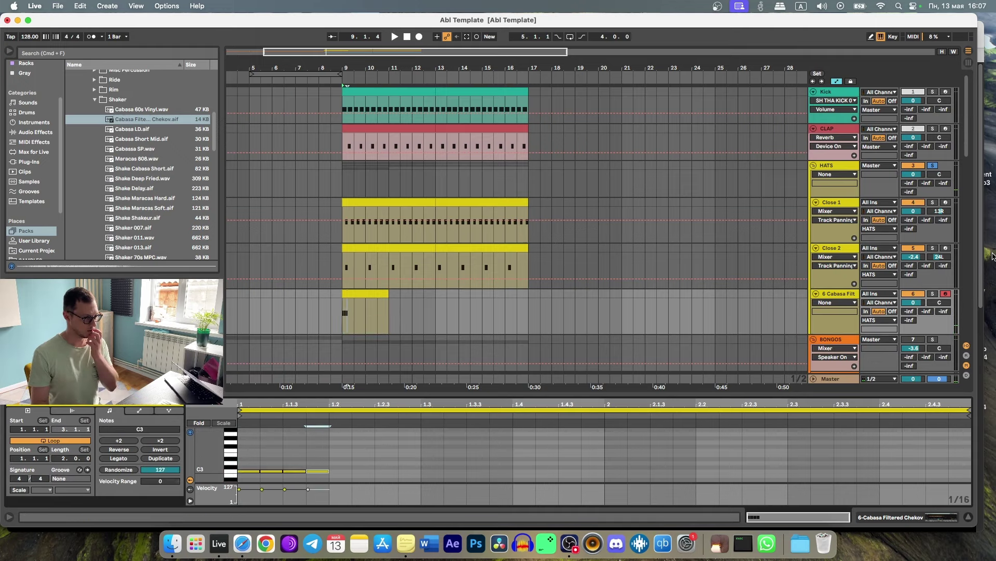
Solo the cabasa track and vary the velocities of its four notes between 63 and 101
key("s")
key("space")
key("space")
left_click_drag(261, 489, 284, 499)
key("space")
Duplicate the four-note cabasa pattern until it fills the whole two-bar clip
key("super+a")
key("super+d")
key("super+d")
key("super+d")
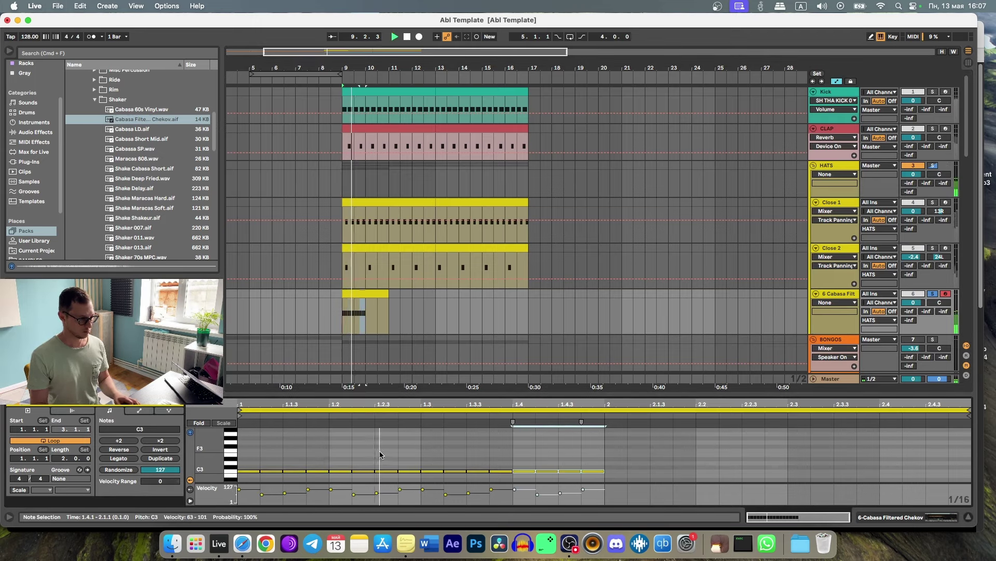
key("super+d")
key("super+d")
key("super+d")
key("super+d")
key("super+d")
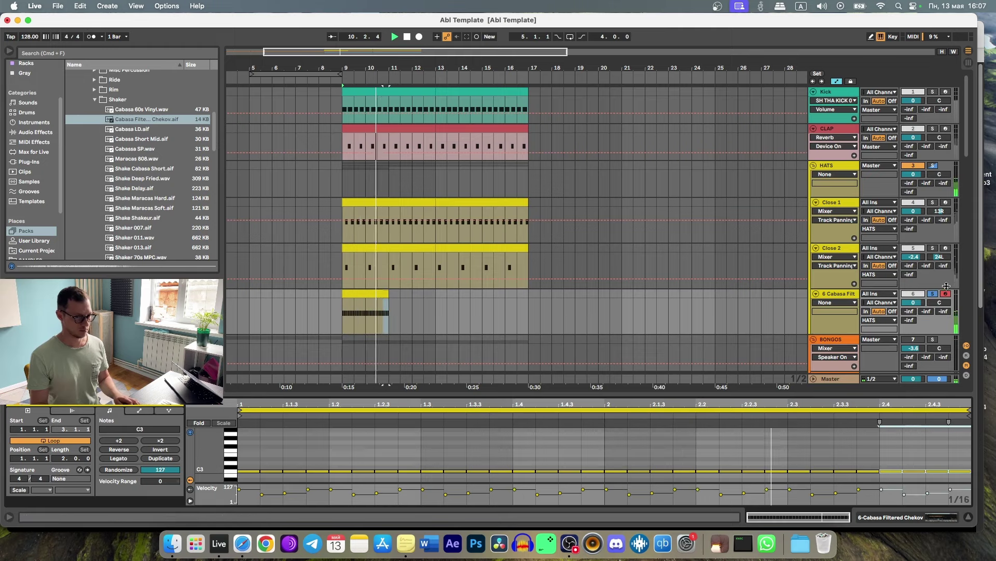
Turn off the cabasa and HATS solos, stop playback and show the cabasa track's sampler
left_click(933, 294)
left_click(822, 297)
key("q")
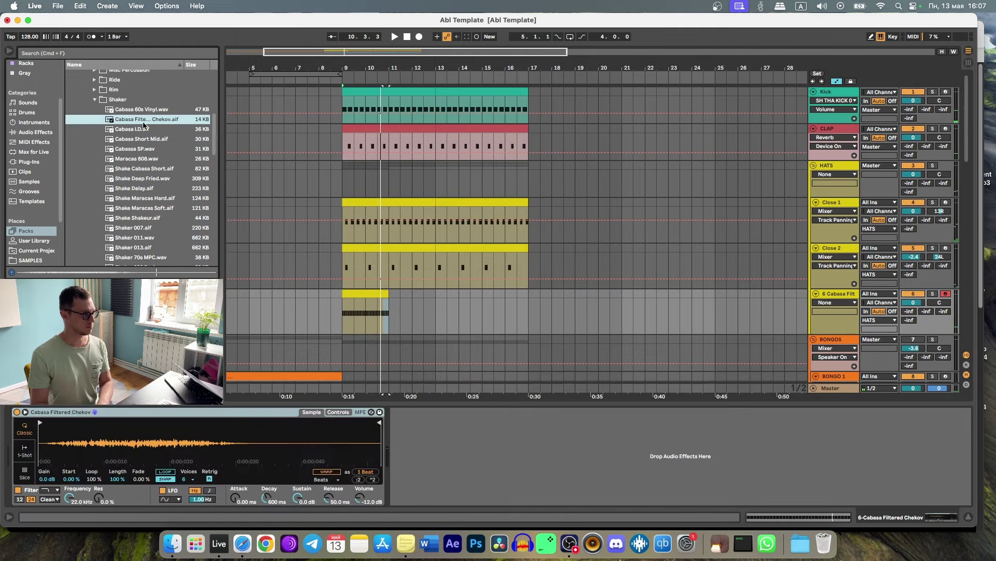
Audition other shaker samples in the sampler in place of the filtered cabasa, ending on Shake Maracas Hard.aif
key("Down")
key("Down")
key("Down")
key("Down")
key("Down")
key("Up")
key("Return")
key("space")
key("Down")
key("Down")
key("Down")
key("Down")
key("Down")
key("Up")
key("Return")
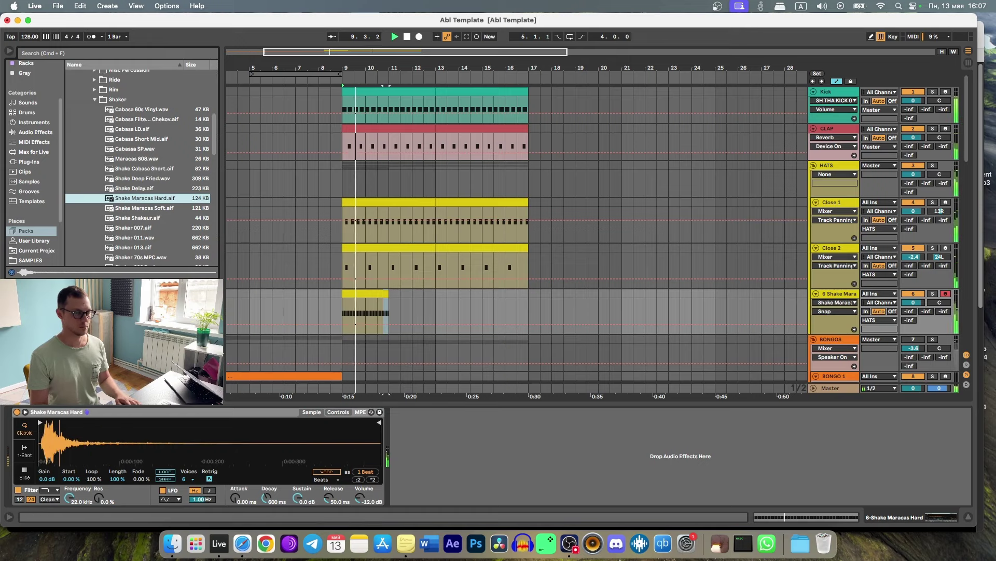
Load the Cabasa Filtered Chekov sample back into the sampler and move its start point further into the waveform
double_click(172, 119)
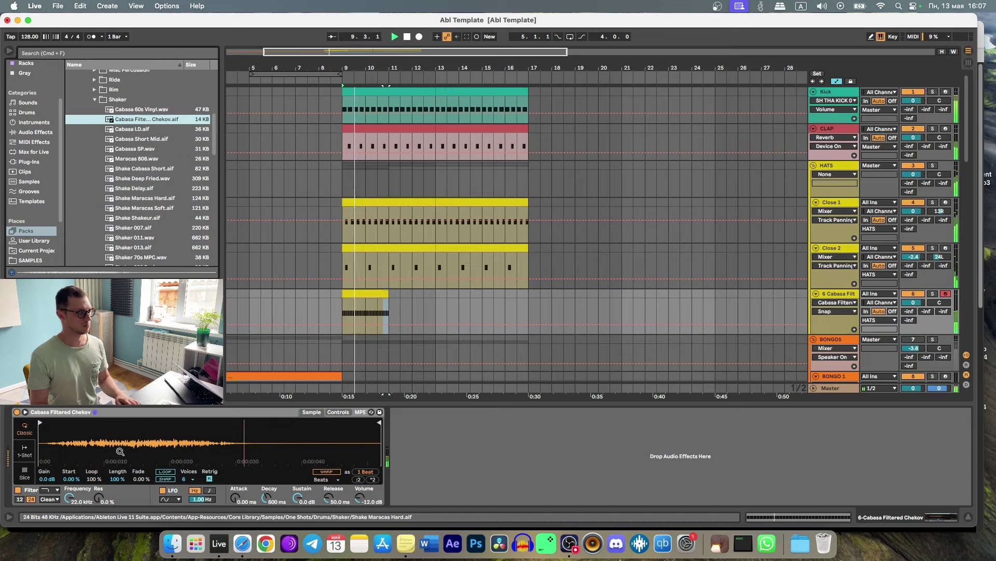
left_click_drag(39, 424, 118, 424)
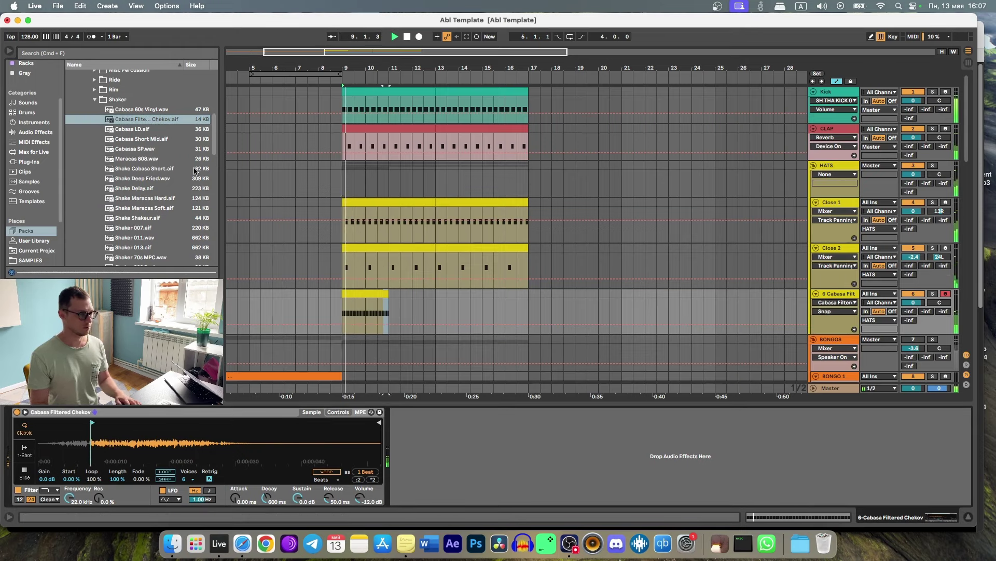
Try Maracas 808.wav and Cabassa SP.wav as the shaker track's sample while playing the beat
key("Down")
key("Down")
key("Down")
key("Down")
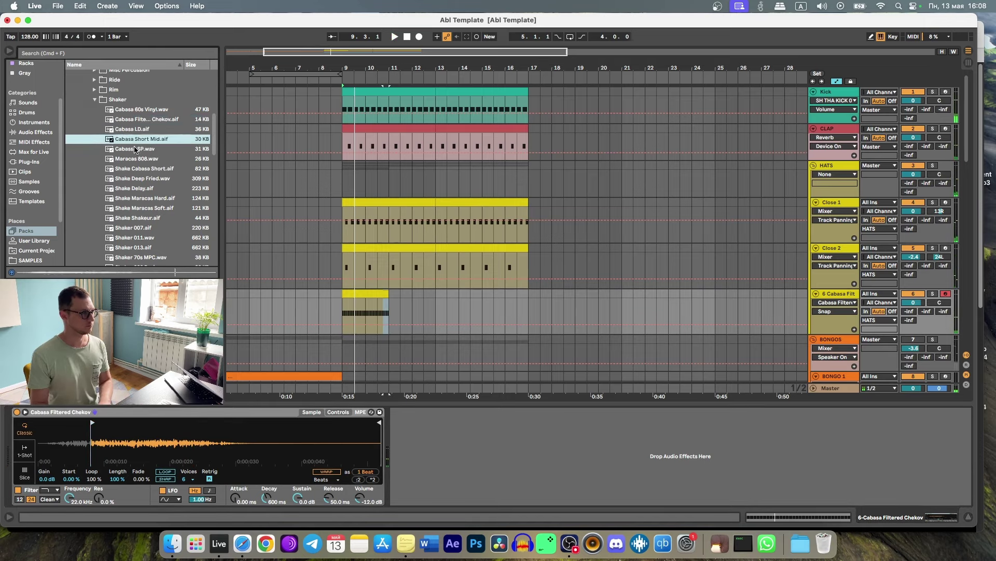
left_click_drag(136, 160, 87, 423)
key("space")
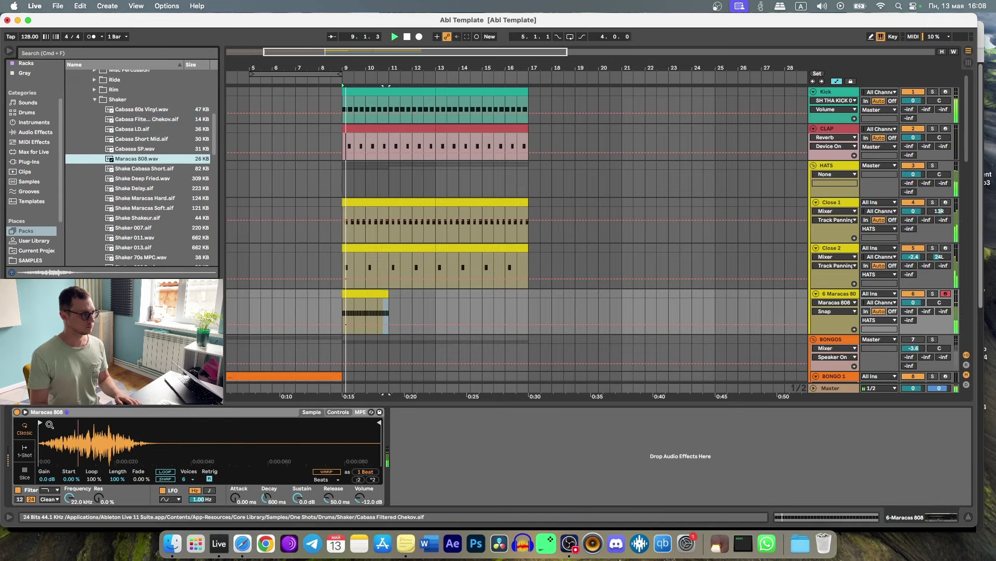
key("Up")
key("Return")
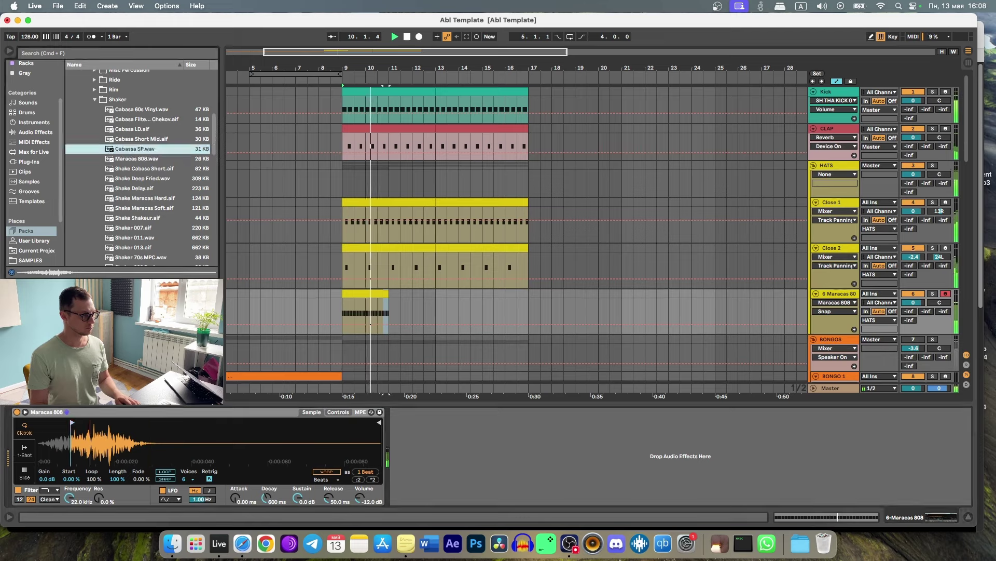
key("space")
Try Shaker 808 Reviv.wav as the shaker track's sample and play it with the beat
key("Down")
key("Down")
key("Down")
key("Down")
key("Down")
key("Down")
key("Down")
key("Down")
key("Down")
key("Down")
key("Down")
key("Down")
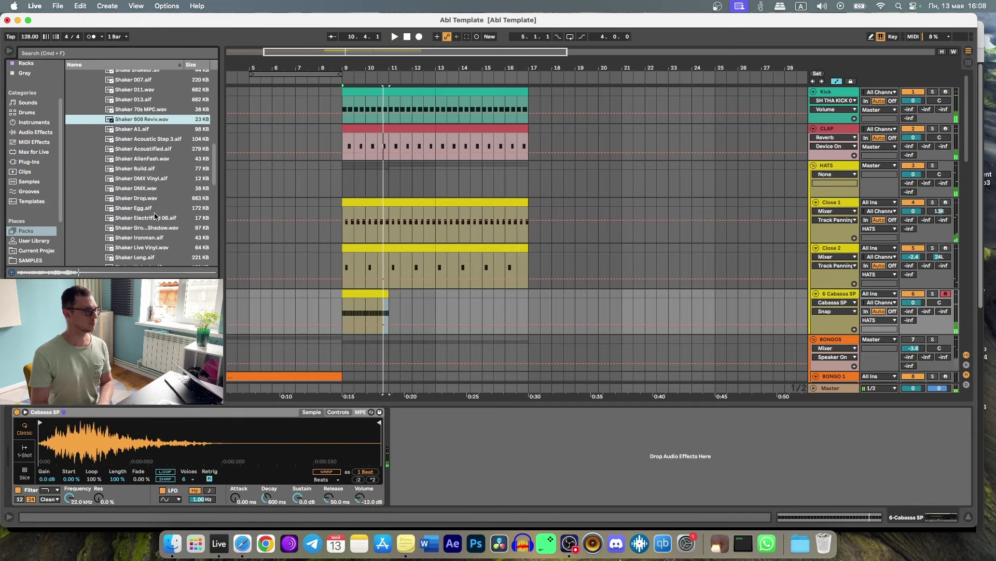
key("Return")
key("space")
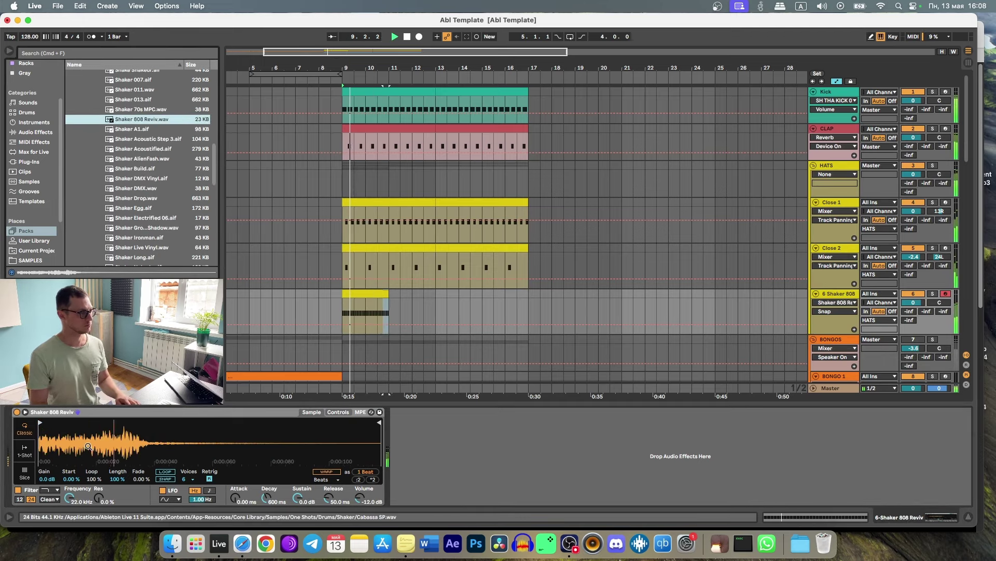
Lower the shaker track's volume to -8.1 dB and load Shaker Acoustic Step 3.aif into its sampler
left_click_drag(914, 302, 914, 317)
key("space")
key("Down")
key("Down")
key("Down")
key("Down")
key("Down")
key("Up")
key("Up")
key("Up")
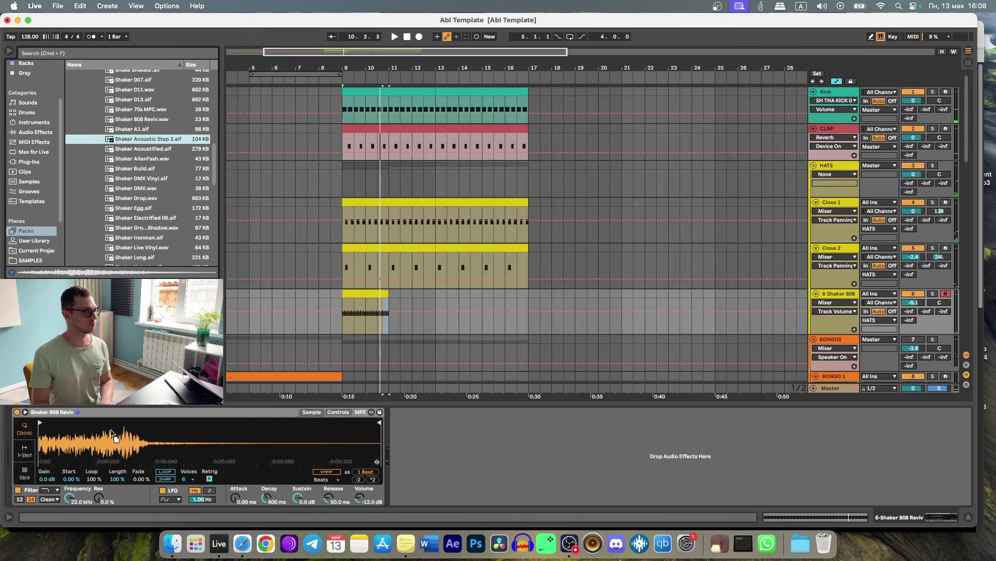
key("Return")
key("space")
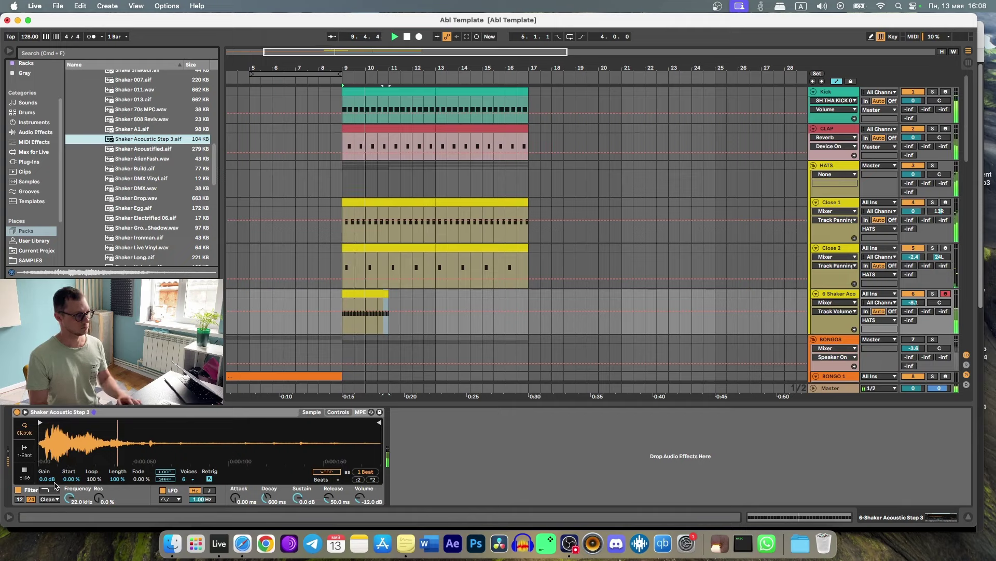
Set the shaker sampler's gain to -2.6 dB and duplicate the two-bar shaker clip three times to fill bars 9 to 16
left_click_drag(50, 480, 50, 491)
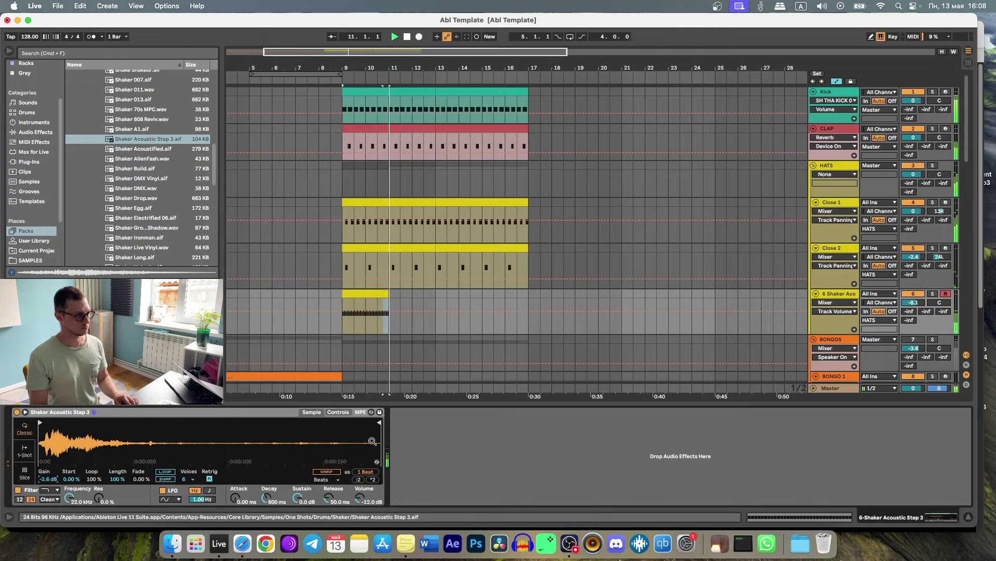
left_click(386, 294)
key("super+d")
key("super+d")
key("super+d")
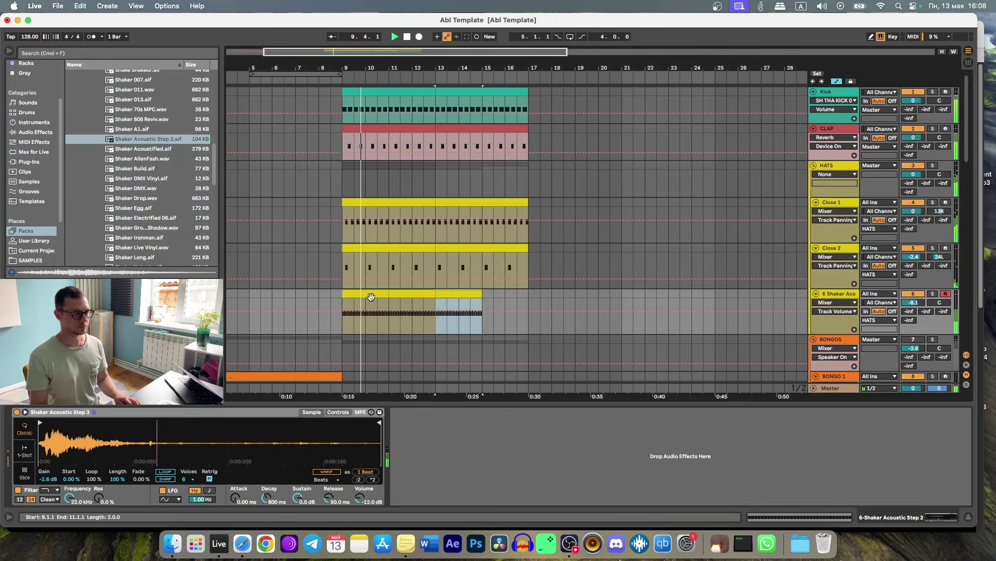
Try Shaker Electrified 06.aif as the shaker track's sample, then undo the sample swap
key("space")
left_click(143, 148)
key("Down")
key("Down")
key("Down")
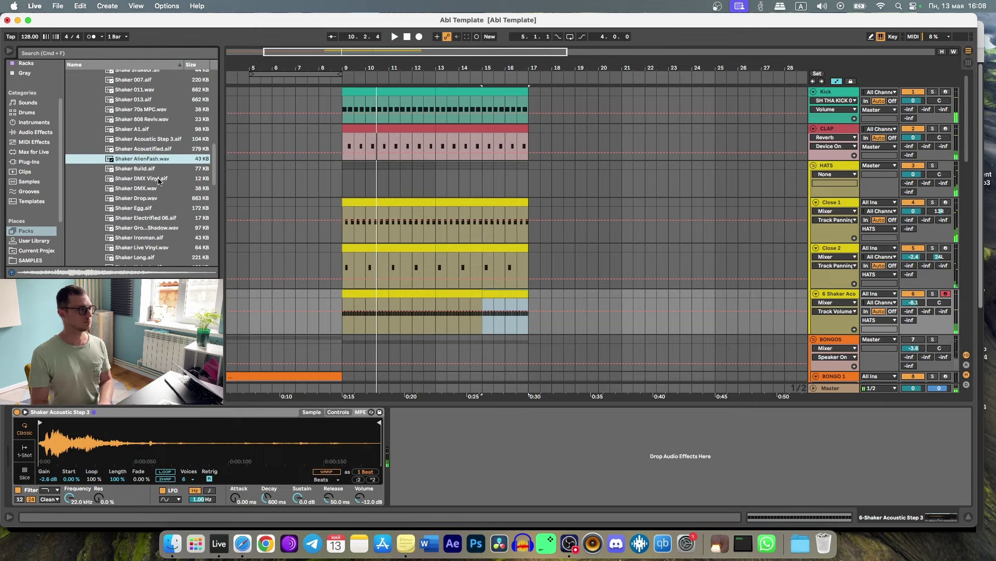
scroll(145, 203, "down", 5)
key("Down")
key("Down")
key("Down")
key("Down")
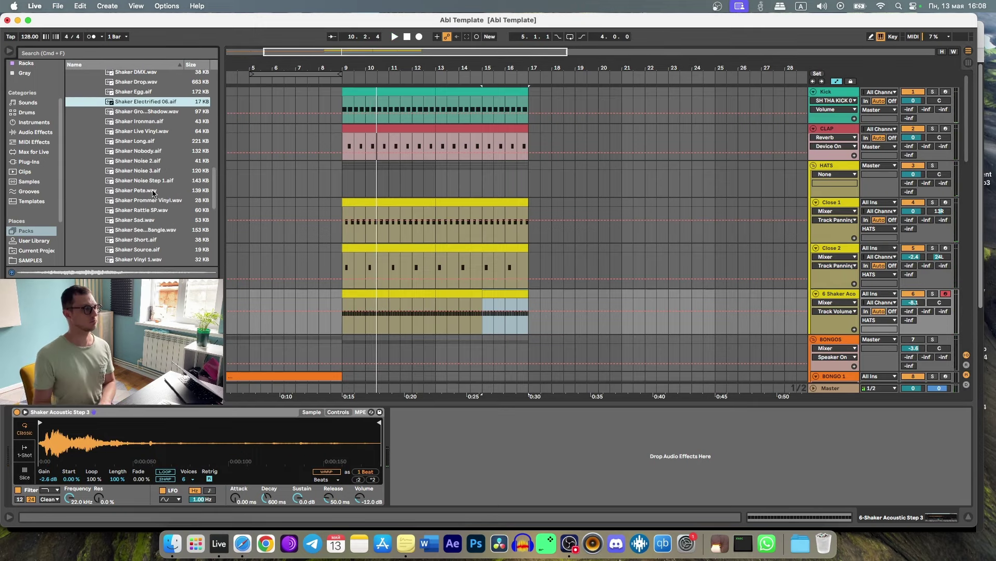
left_click_drag(155, 101, 115, 460)
key("space")
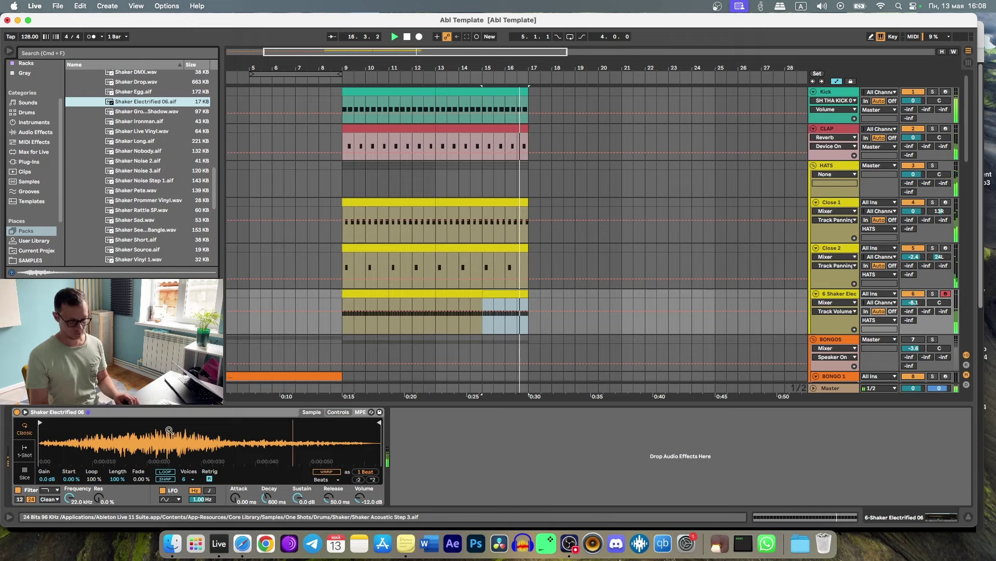
key("super+z")
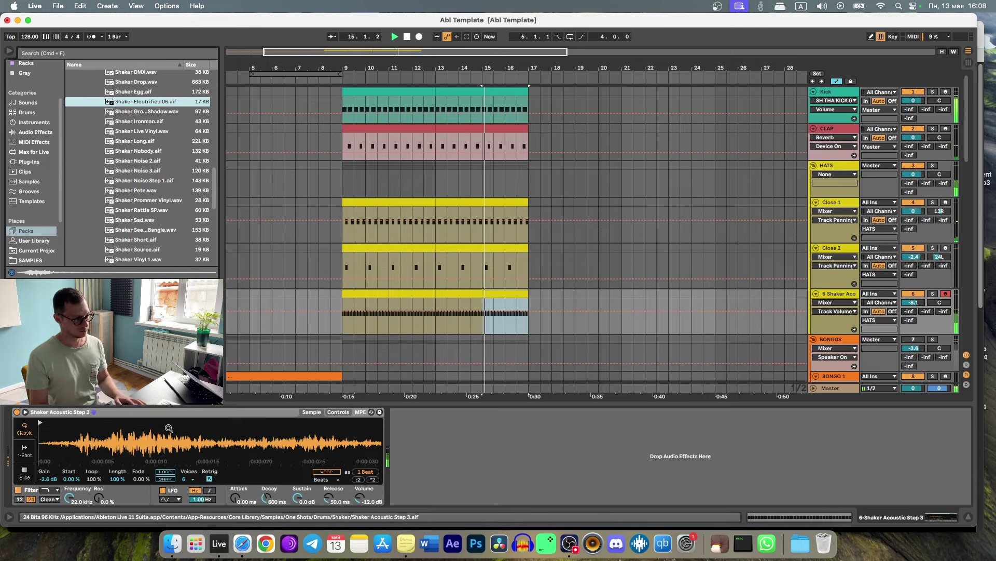
Lower the shaker sampler's gain to -5.4 dB and solo the shaker track from bar 9
left_click_drag(346, 309, 387, 309)
key("space")
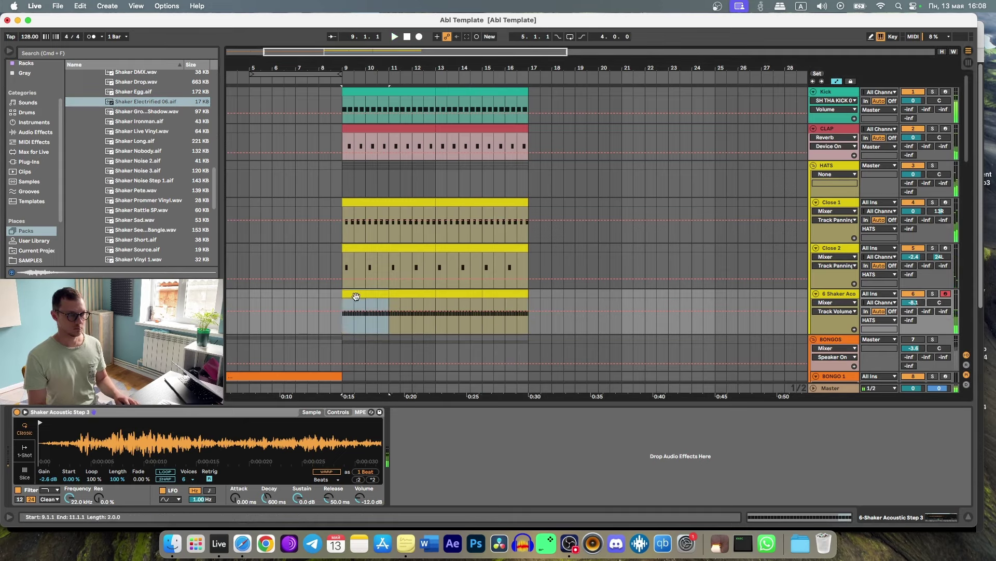
left_click(933, 294)
scroll(156, 441, "down", 3)
left_click_drag(49, 478, 49, 490)
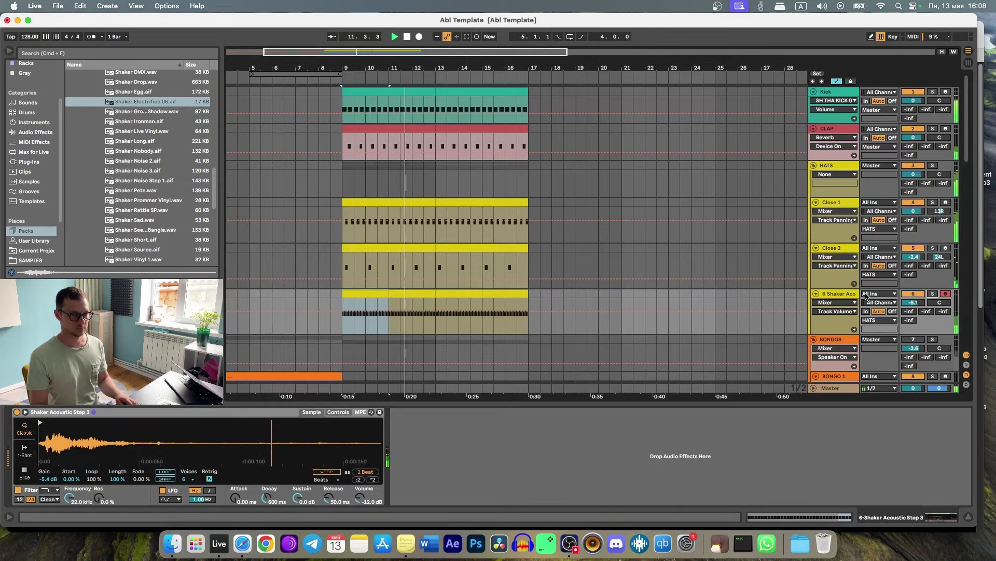
key("space")
key("space")
key("space")
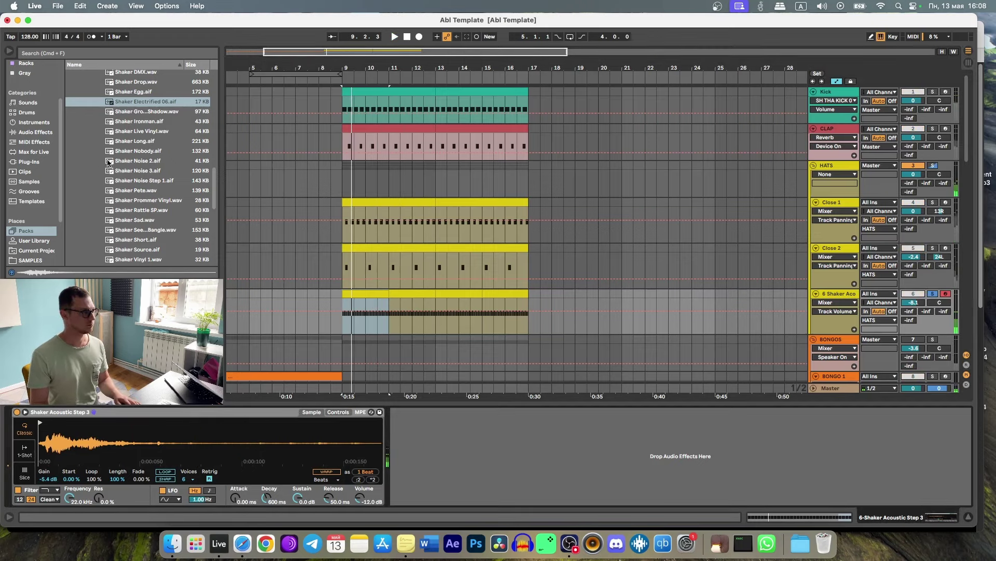
Add the Auto Pan effect after the sampler on the shaker track
left_click(36, 132)
double_click(99, 133)
double_click(104, 123)
left_click_drag(102, 133, 412, 453)
key("space")
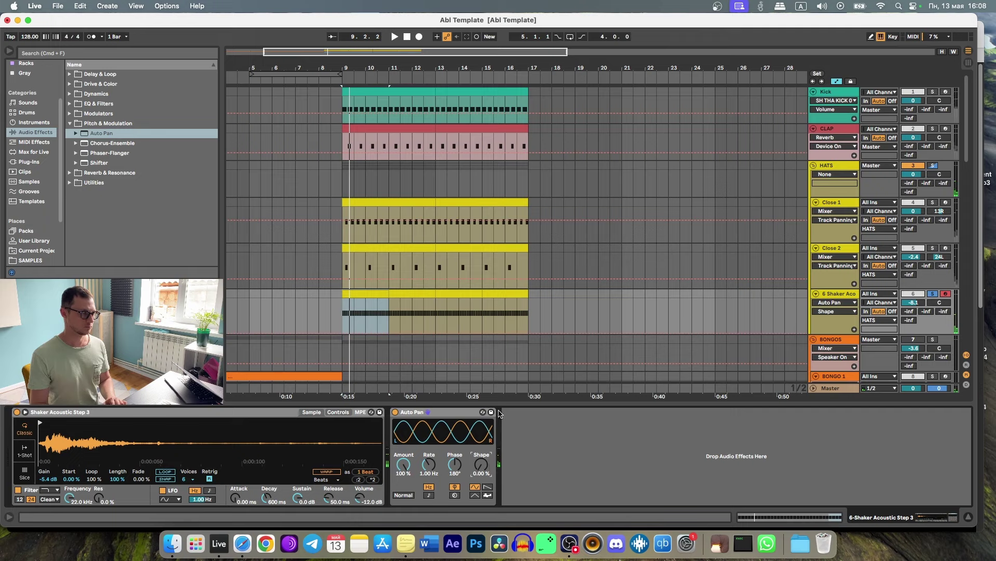
Set Auto Pan's shape to 100% and use a tempo-synced rate of 1
left_click_drag(481, 465, 481, 447)
left_click(429, 495)
left_click_drag(429, 464, 430, 448)
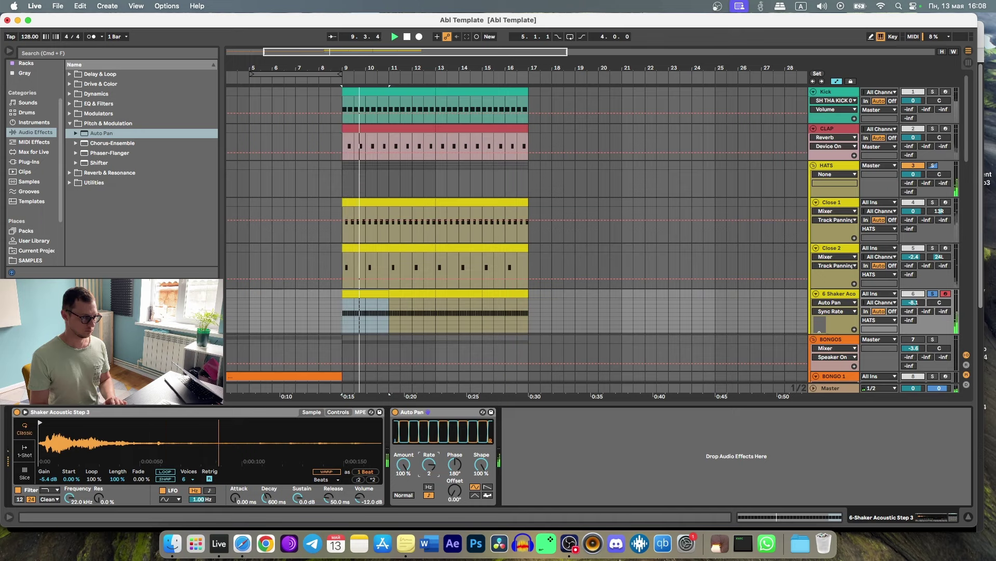
left_click_drag(429, 466, 429, 472)
key("space")
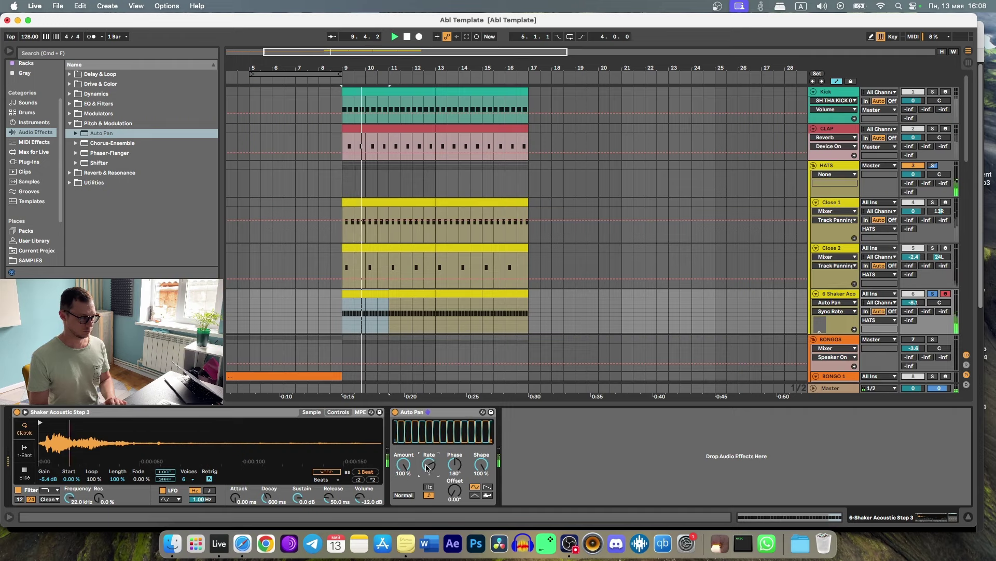
Compare Auto Pan's phase at 0° with 180° by ear and leave it at 180°
left_click_drag(456, 462, 455, 498)
key("space")
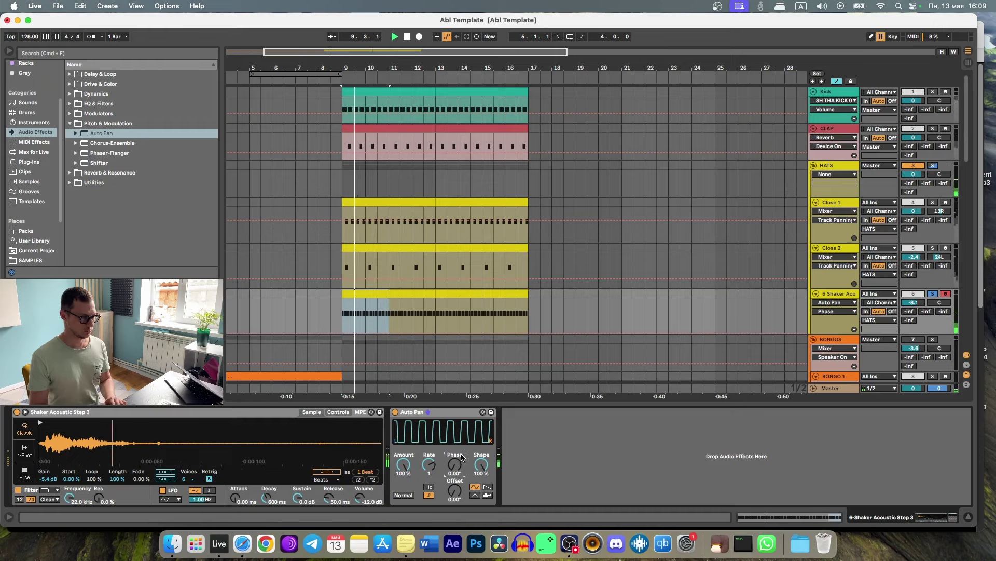
left_click_drag(460, 468, 459, 447)
key("space")
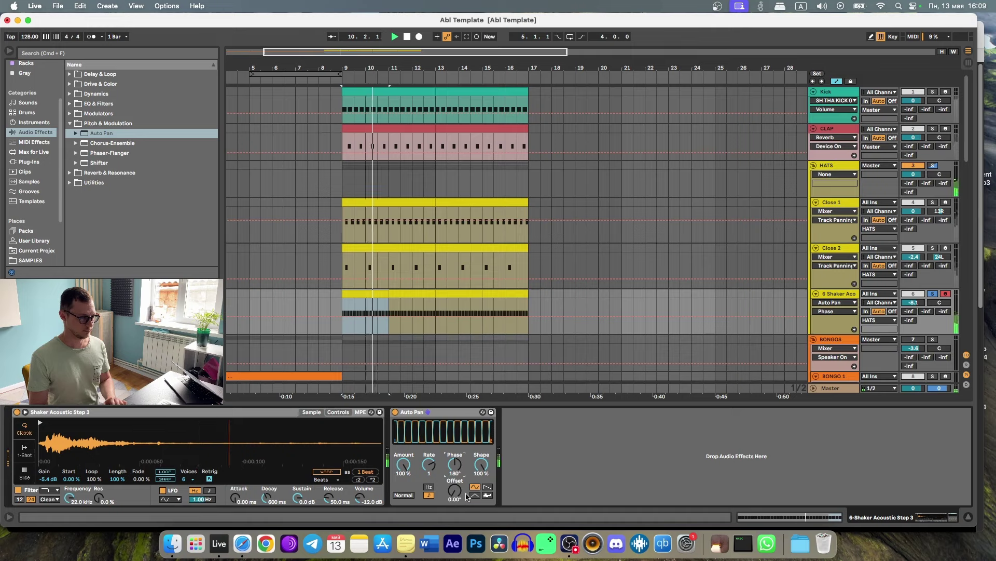
Turn off the solos and reduce Auto Pan's amount to 71.8% while the full beat plays
key("space")
key("space")
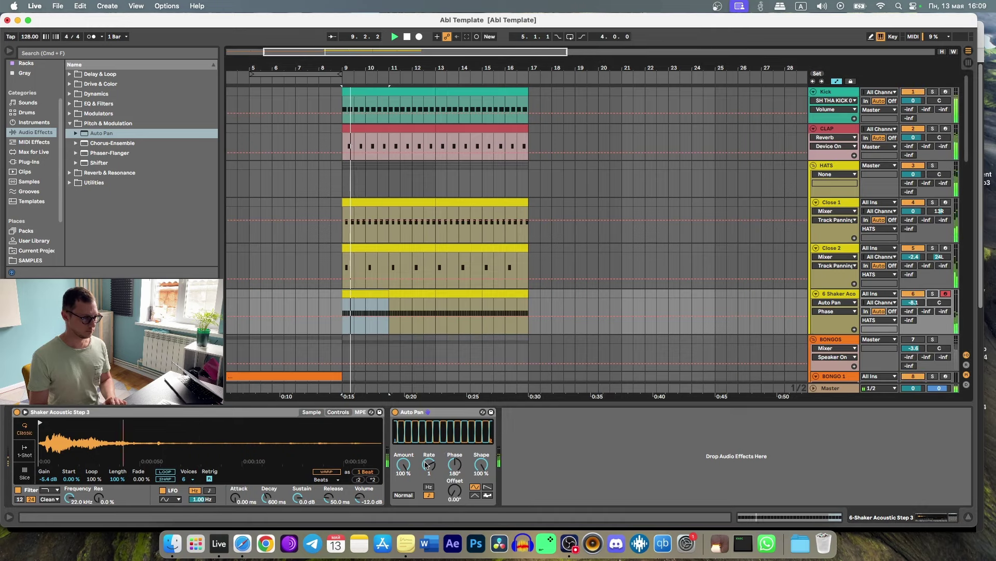
left_click_drag(403, 464, 404, 479)
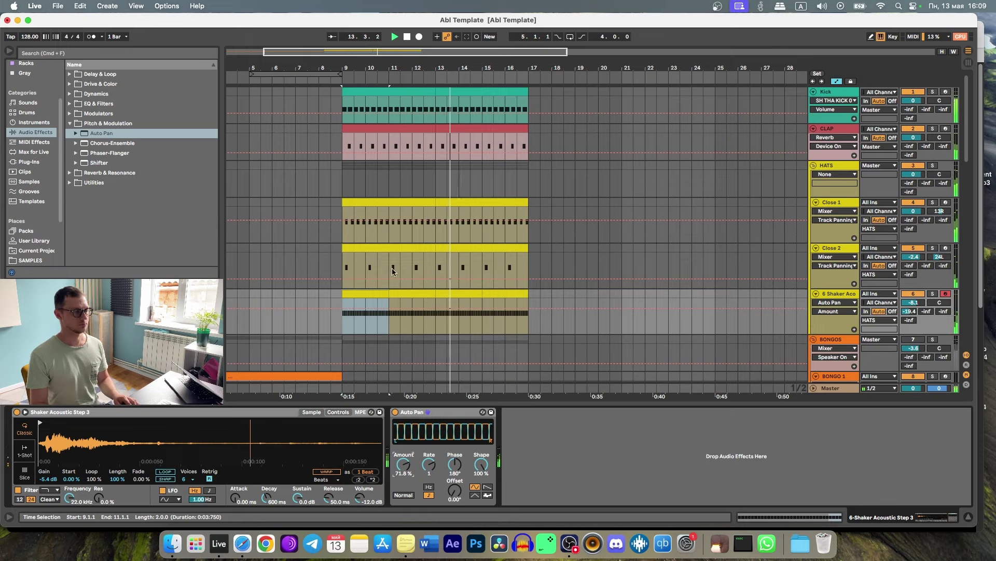
Solo the Close 1 hat track and show its device chain
scroll(365, 289, "down", 3)
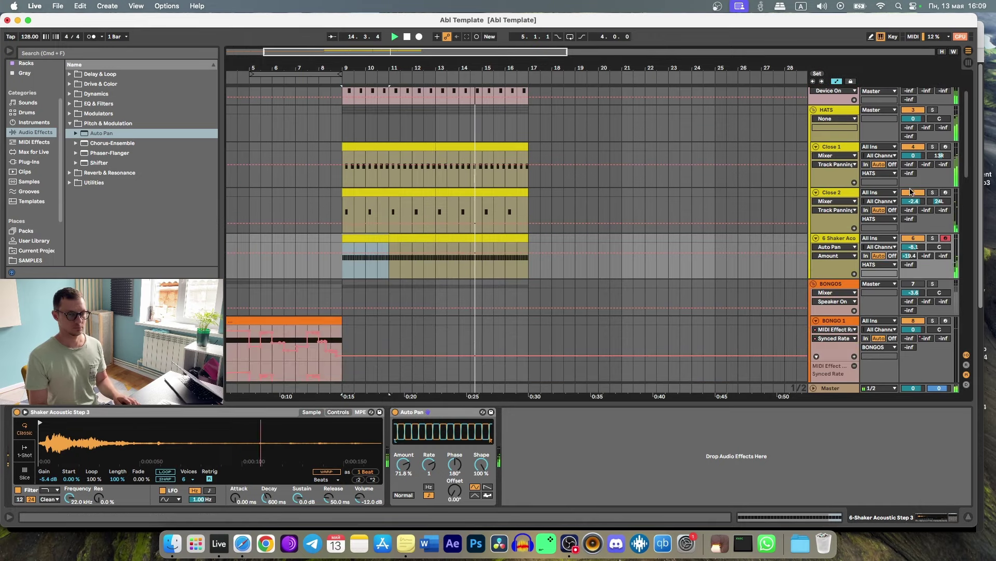
left_click(936, 192)
left_click(933, 147)
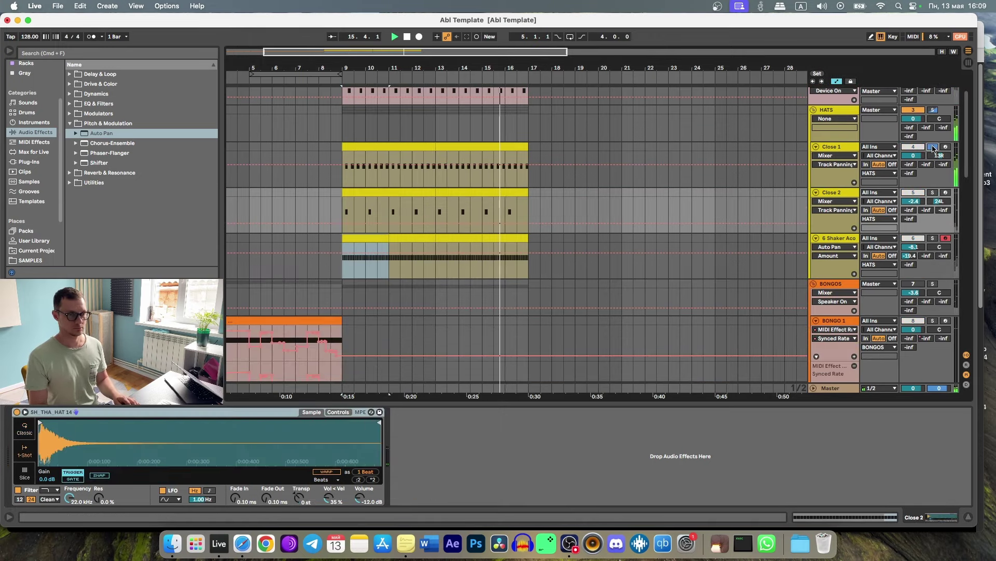
left_click(828, 147)
Add EQ Eight to Close 1 with a low cut at 220 Hz and boosts of 1.86 dB at 3.16 kHz and 2.60 dB at 14.1 kHz
left_click(99, 103)
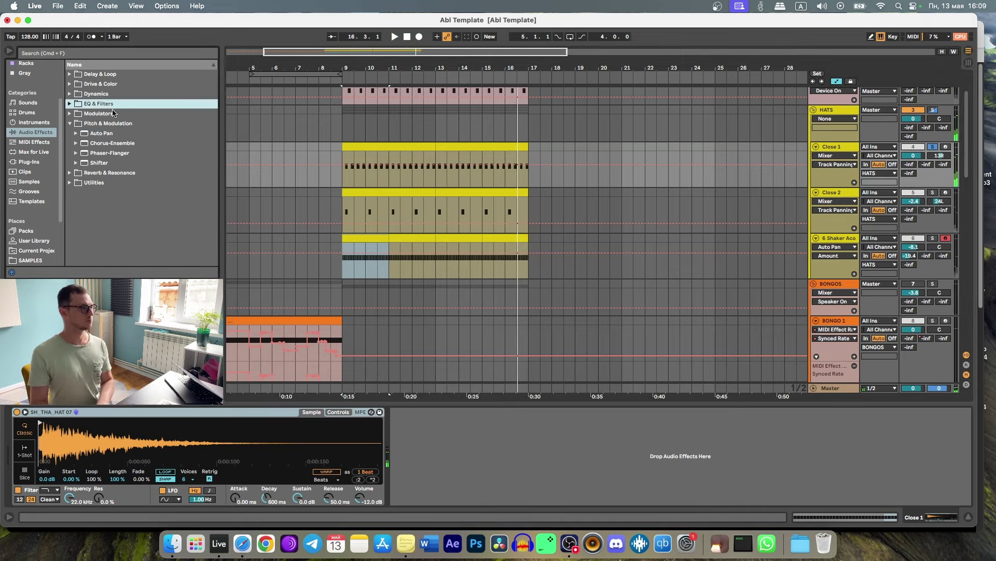
left_click(95, 136)
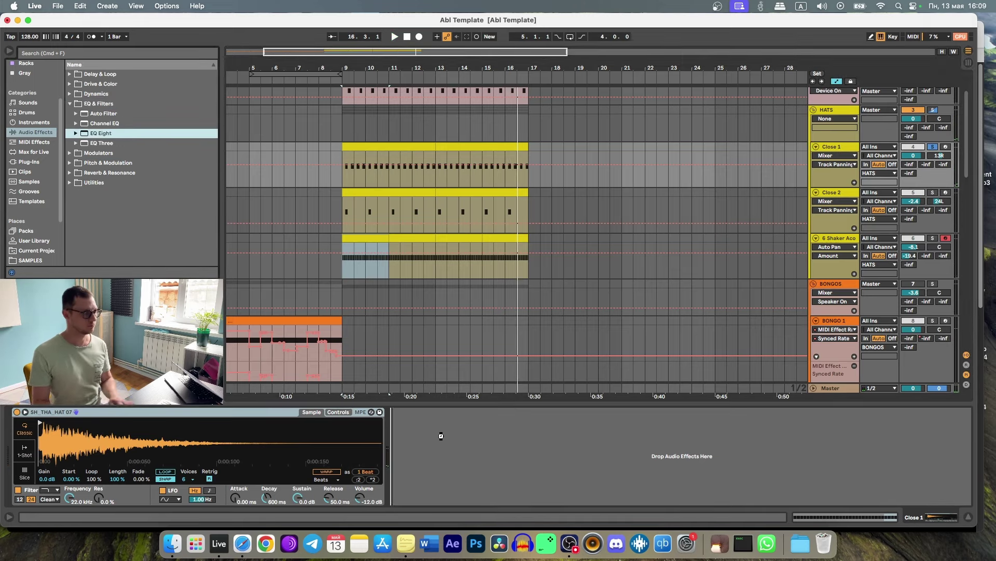
left_click_drag(442, 436, 444, 437)
key("space")
left_click_drag(560, 450, 597, 445)
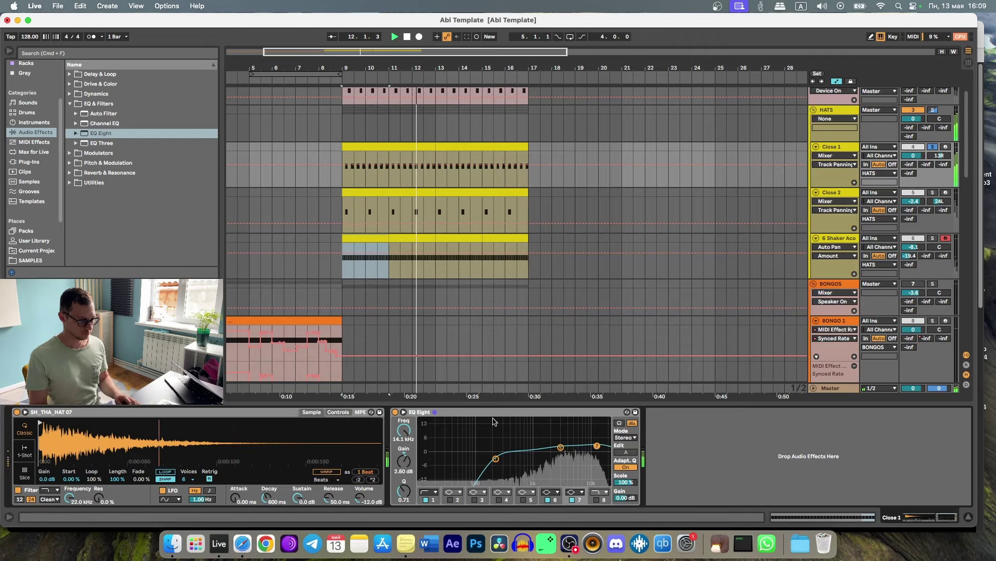
Paste Close 1's EQ Eight onto the Close 2 hat track and solo Close 2
left_click(644, 208)
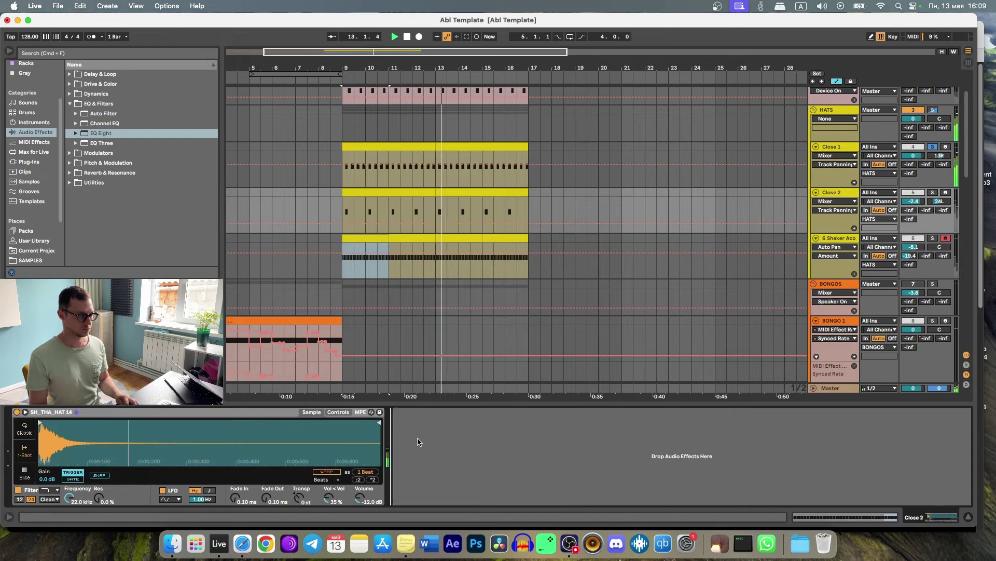
key("super+v")
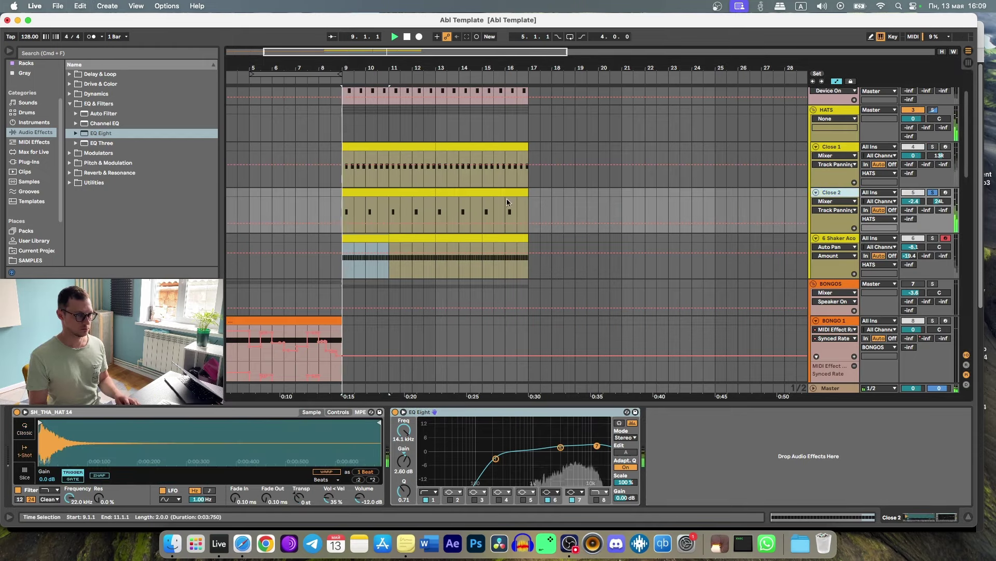
Reduce the highest EQ Eight band on Close 2 to 1.61 dB at 13.8 kHz and play the beat with all solos off
left_click(632, 422)
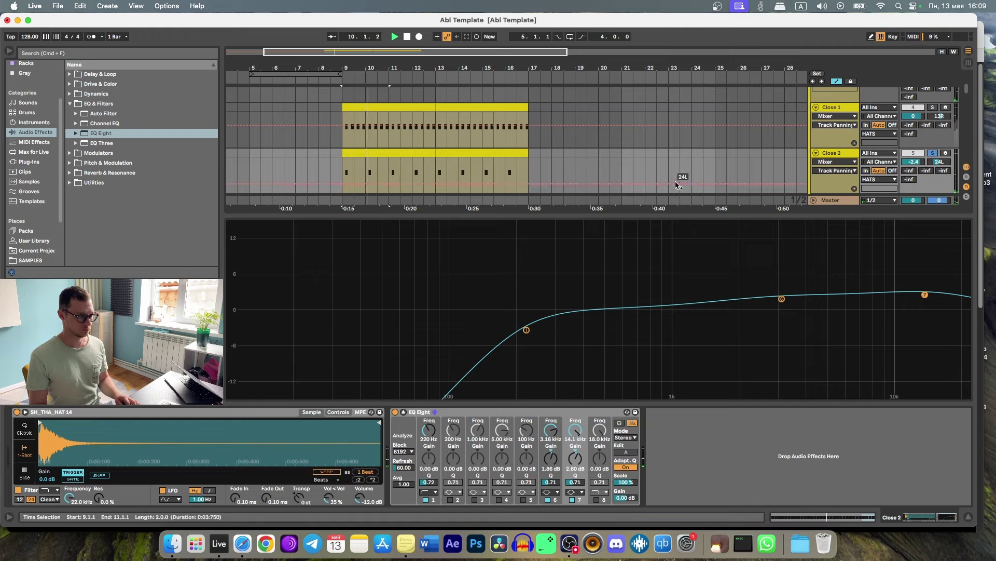
left_click(632, 422)
left_click_drag(597, 445, 596, 447)
key("space")
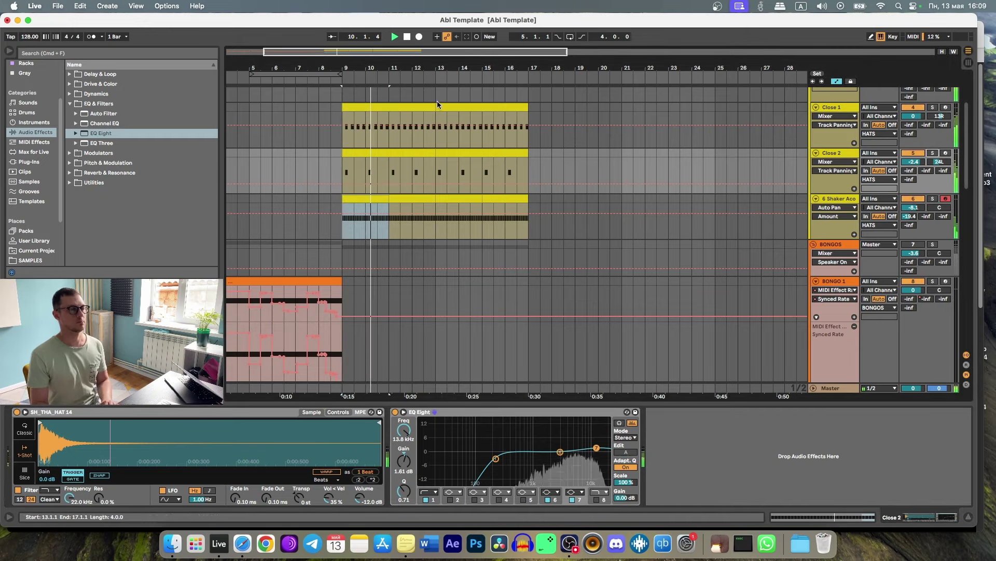
Solo the Line bass track and show its device chain
scroll(374, 197, "right", 2)
scroll(337, 240, "down", 8)
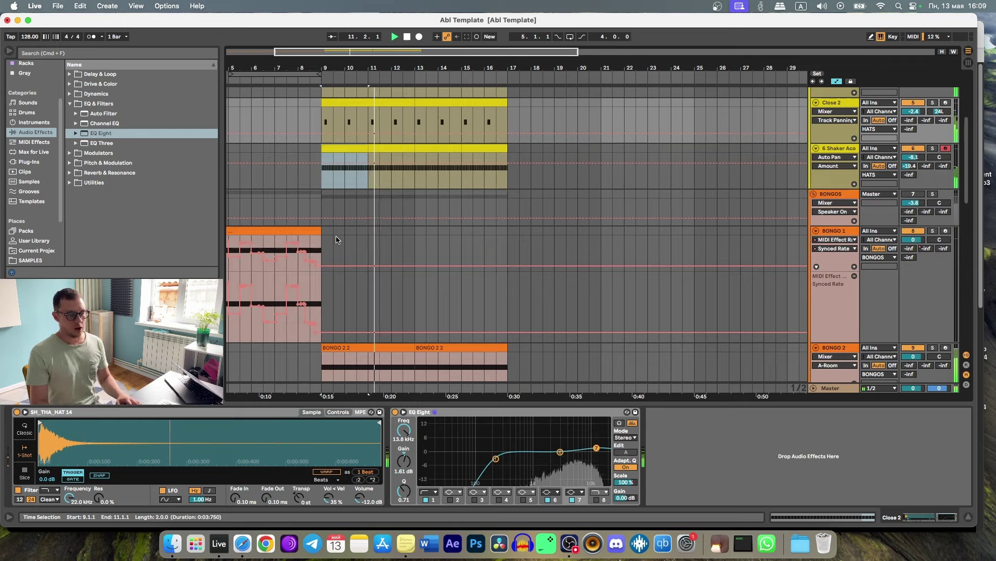
scroll(357, 276, "down", 2)
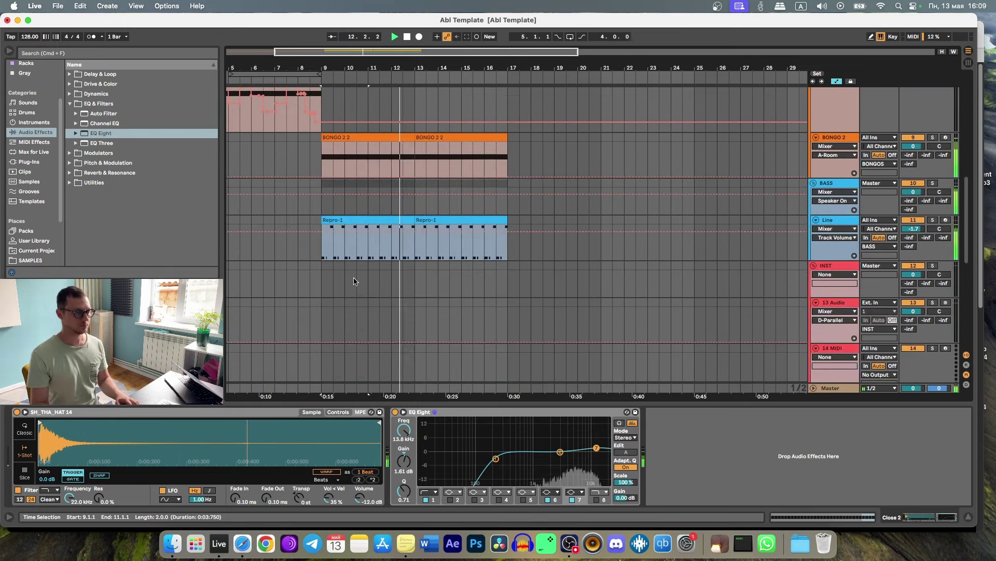
left_click(848, 223)
left_click(932, 220)
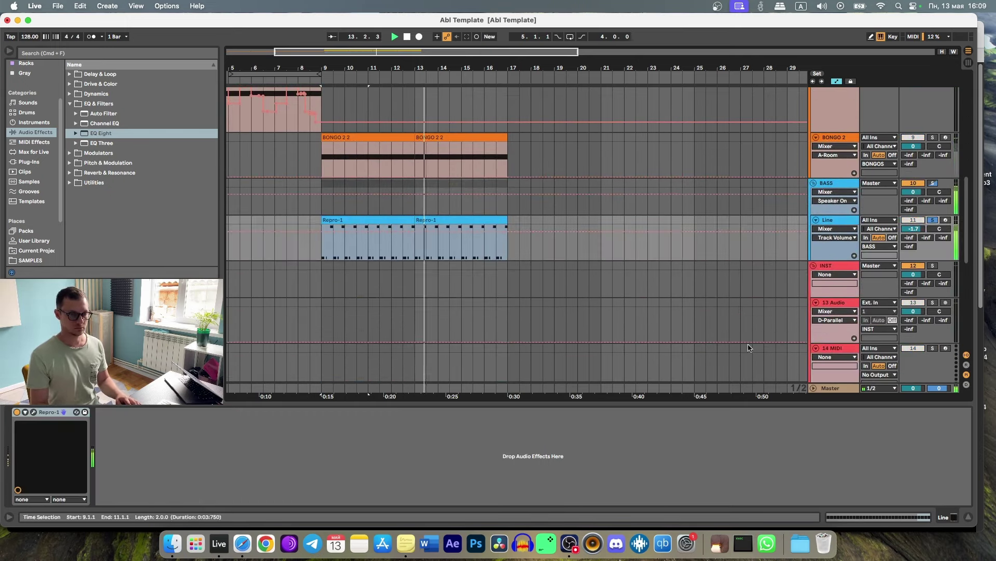
Open the Voxengo SPAN analyzer on the Master track and move its window clear of the device chain
left_click(831, 387)
left_click(124, 412)
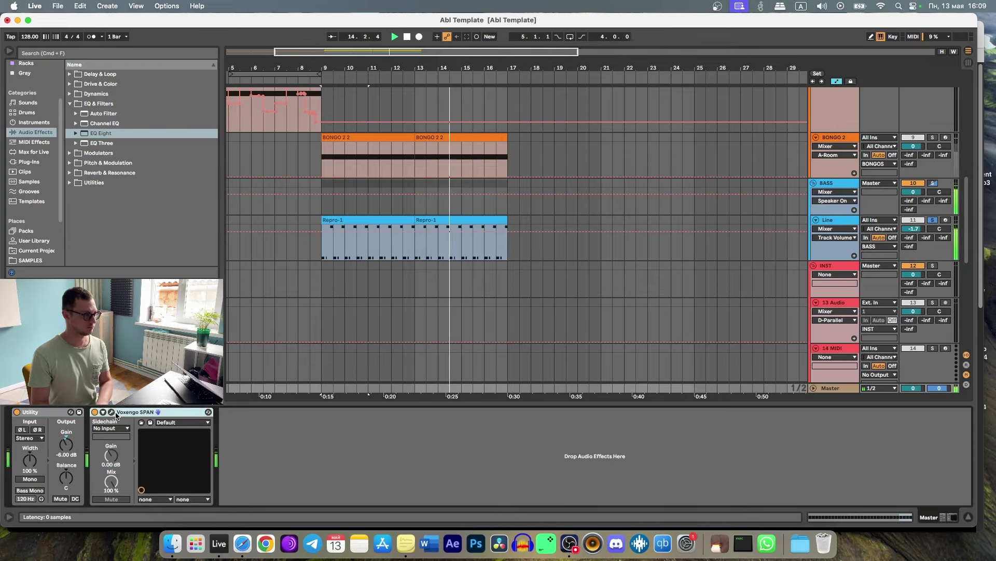
left_click(111, 412)
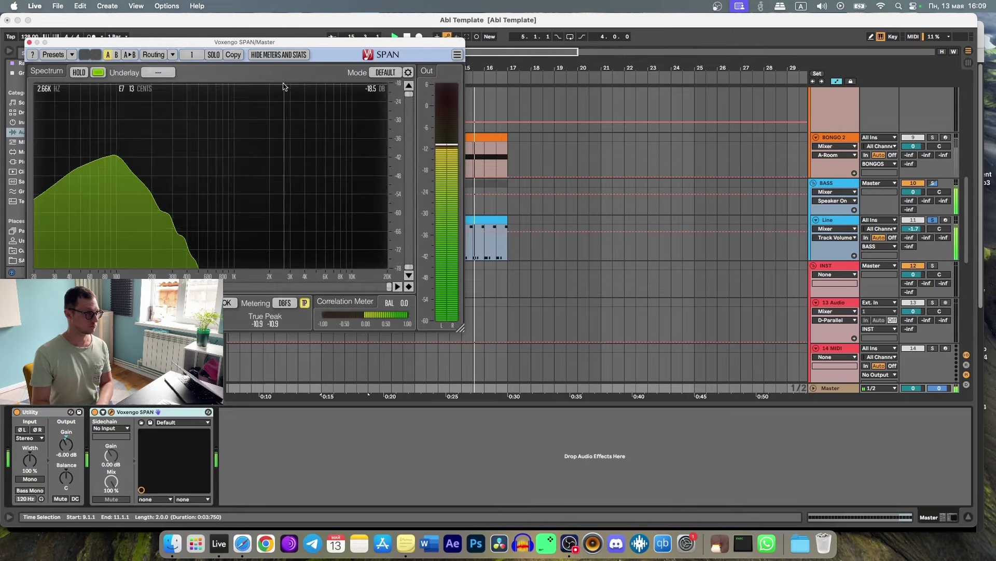
left_click_drag(269, 44, 350, 192)
Add a Compressor to the Line track in Peak mode with a 3.15:1 ratio, -12.4 dB threshold and 146 ms release
left_click(96, 93)
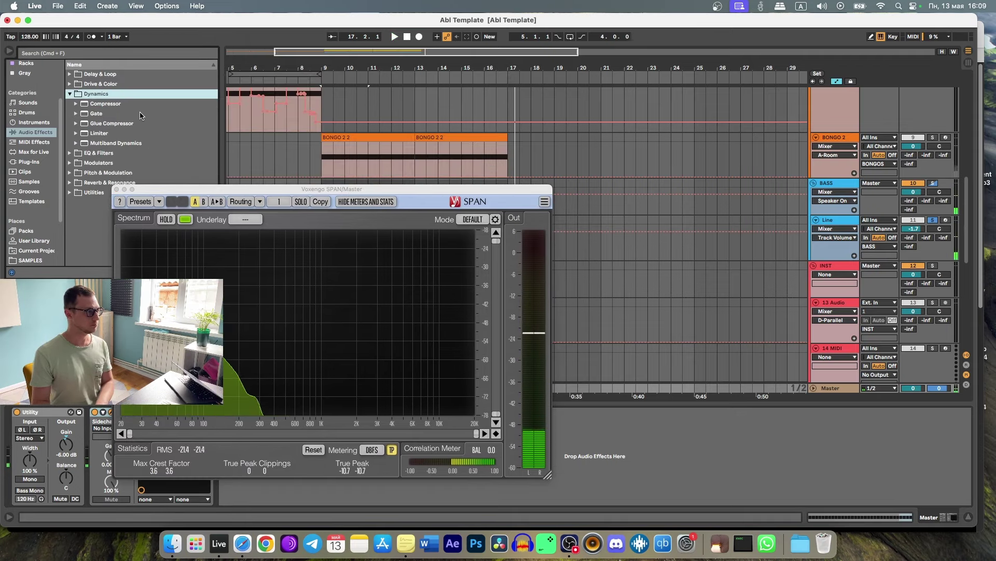
left_click_drag(104, 106, 640, 191)
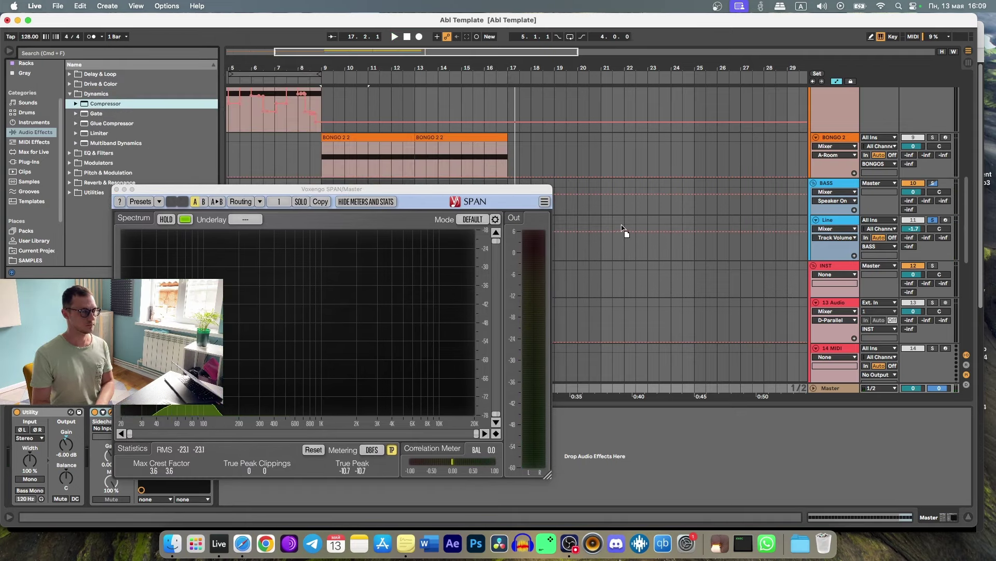
left_click_drag(623, 228, 625, 230)
key("space")
left_click_drag(410, 189, 768, 117)
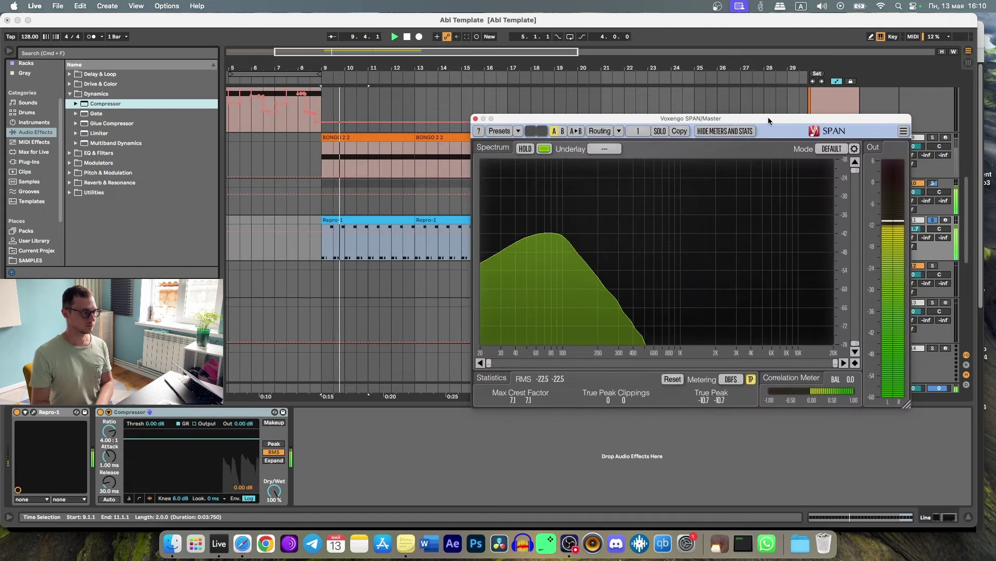
left_click(269, 445)
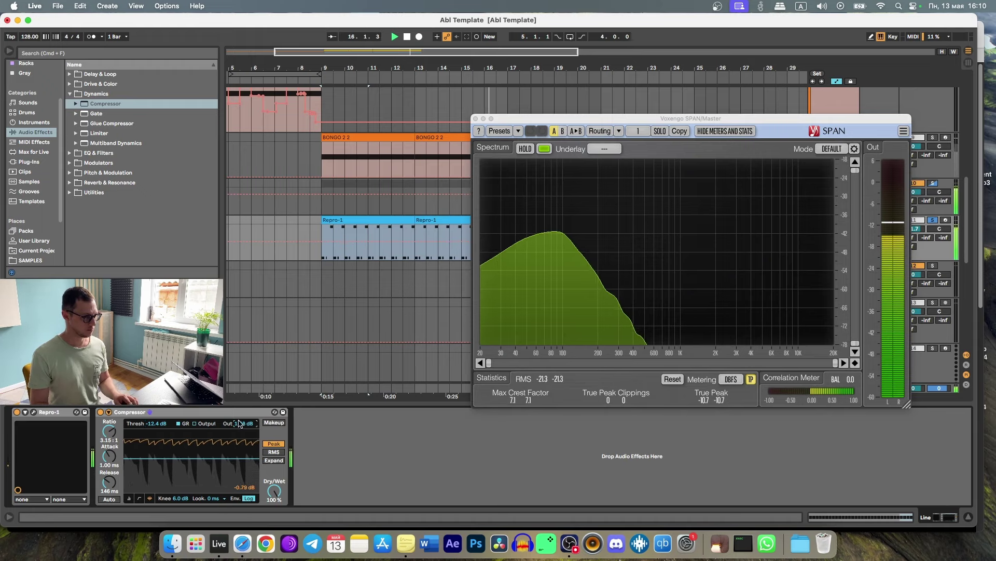
Reset SPAN's peak statistics and take the Line track out of solo to check the full mix spectrum
left_click(673, 380)
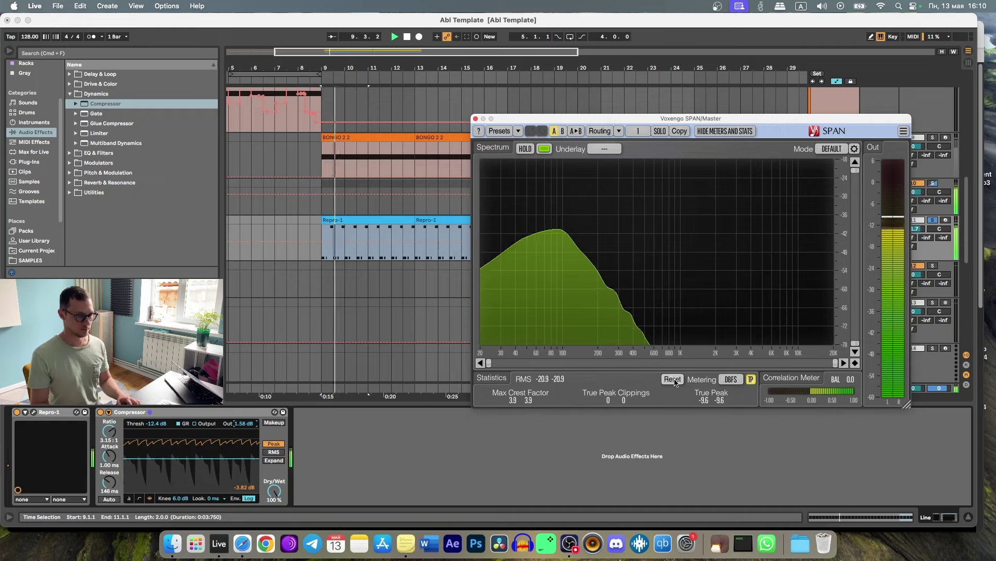
left_click_drag(789, 120, 685, 117)
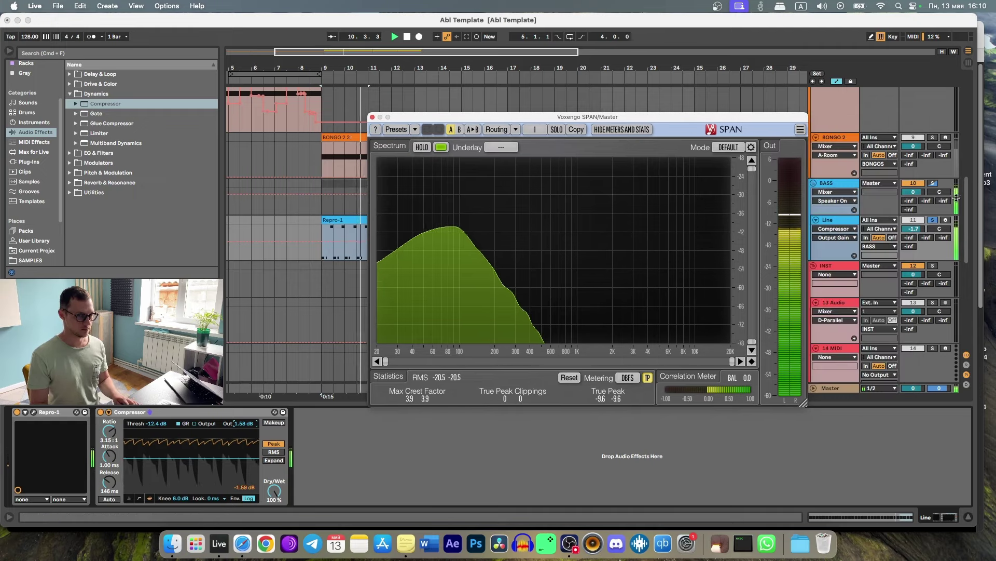
left_click(915, 222)
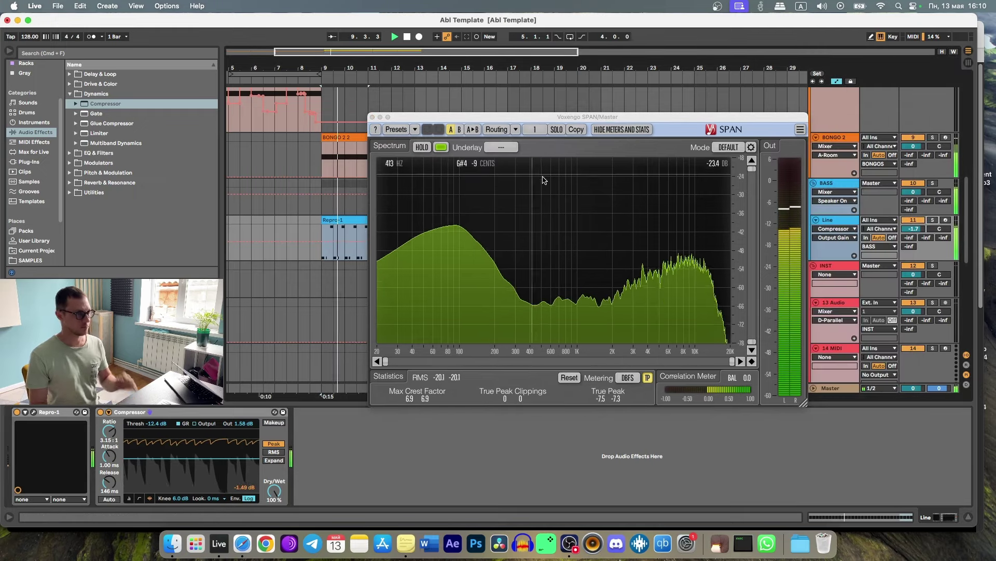
left_click_drag(506, 117, 465, 112)
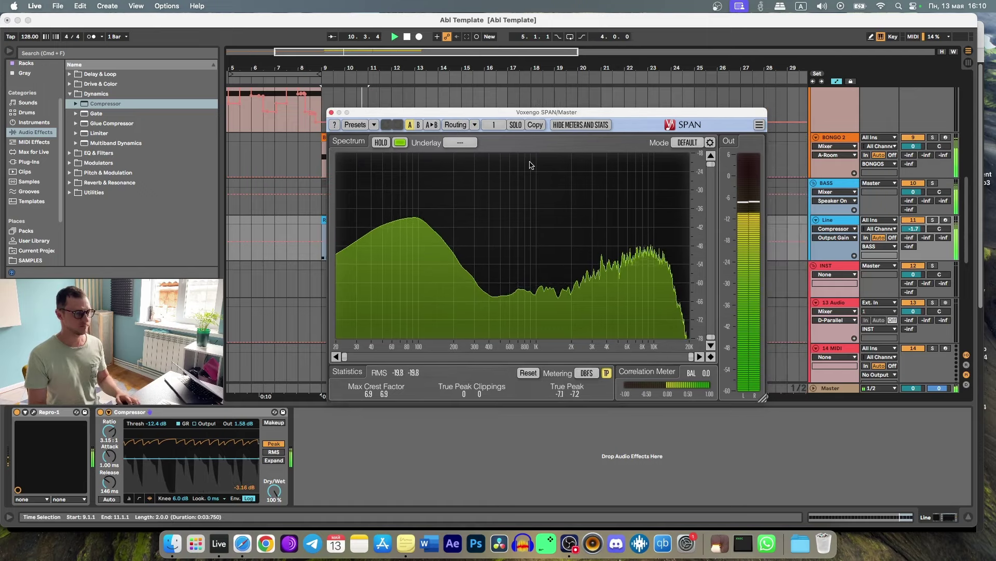
left_click_drag(537, 112, 503, 109)
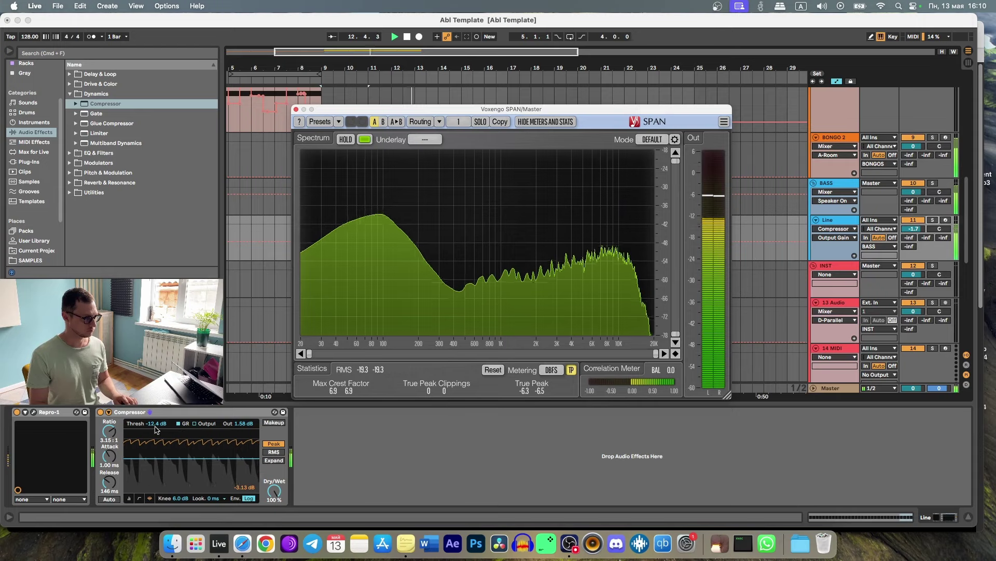
Set the Line Compressor's threshold to -11.5 dB and output gain to 1.52 dB, and close the SPAN window
left_click_drag(156, 429, 156, 421)
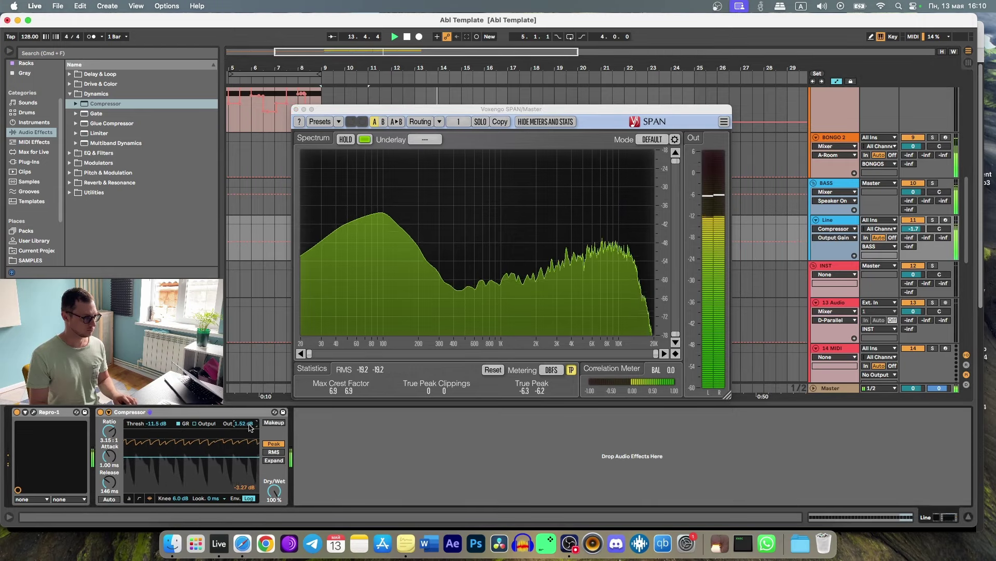
left_click(296, 110)
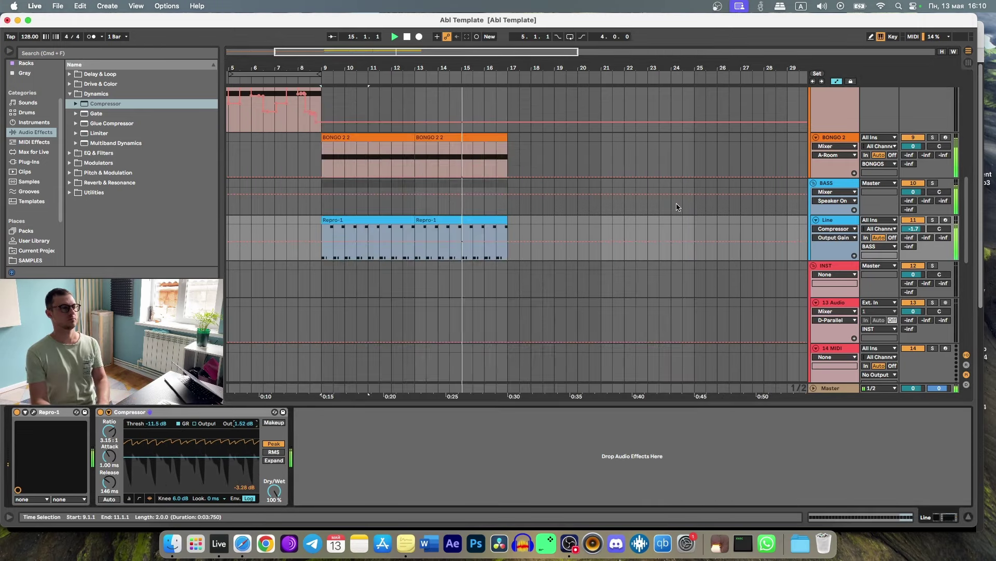
left_click(397, 156)
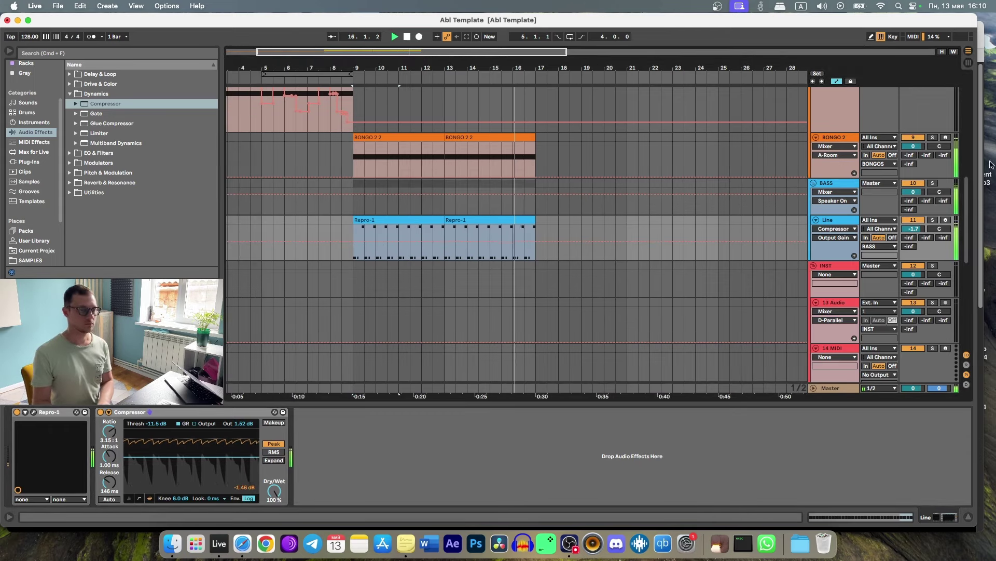
scroll(930, 103, "up", 5)
key("space")
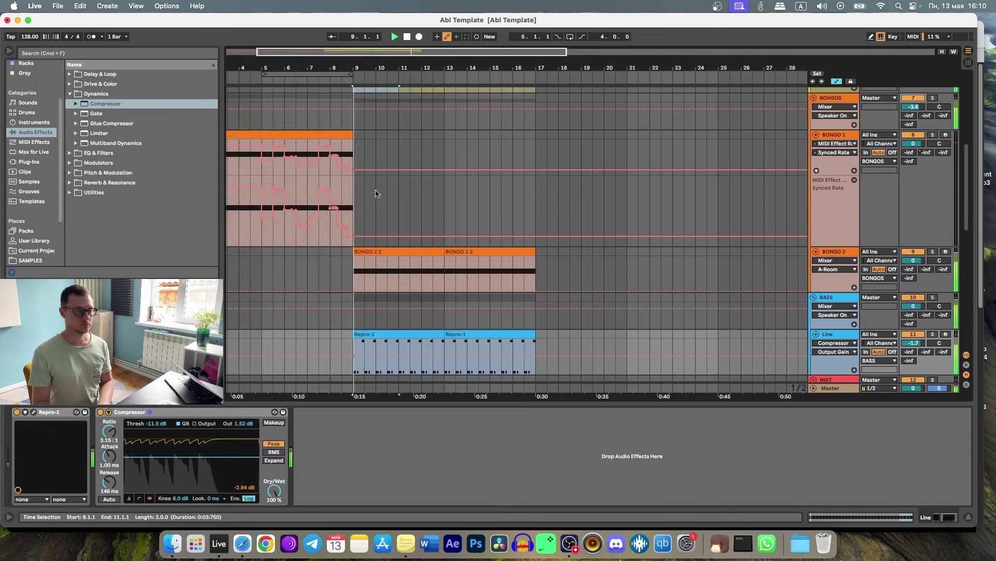
Lower the BONGOS group's volume to -5.0 dB
left_click(830, 98)
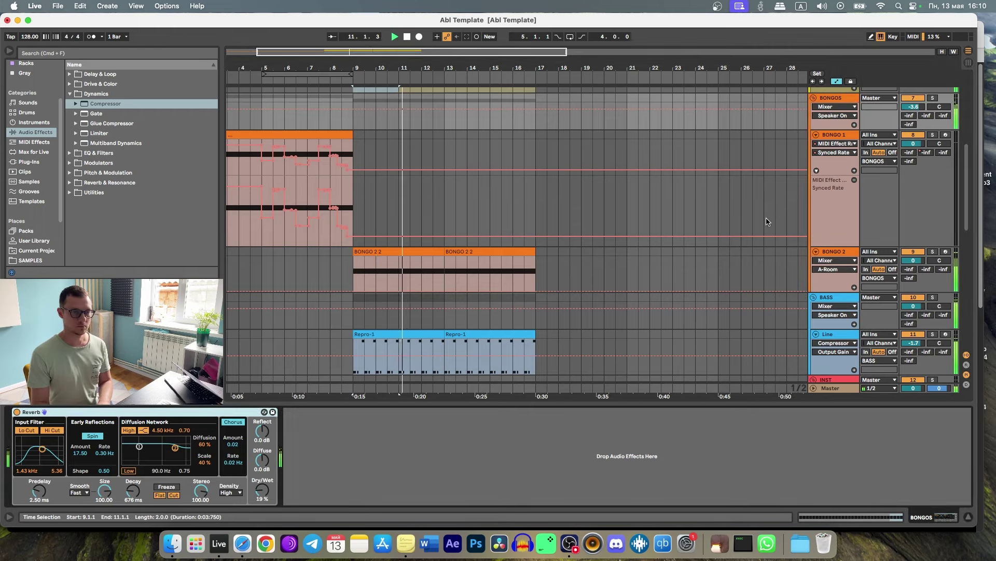
left_click(914, 107)
left_click_drag(922, 106, 922, 113)
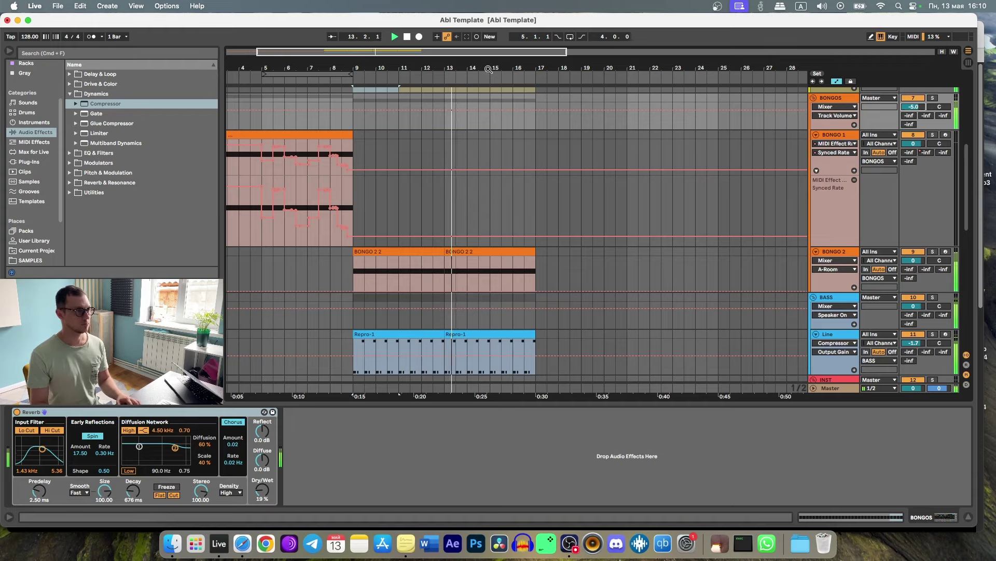
scroll(820, 210, "right", 1)
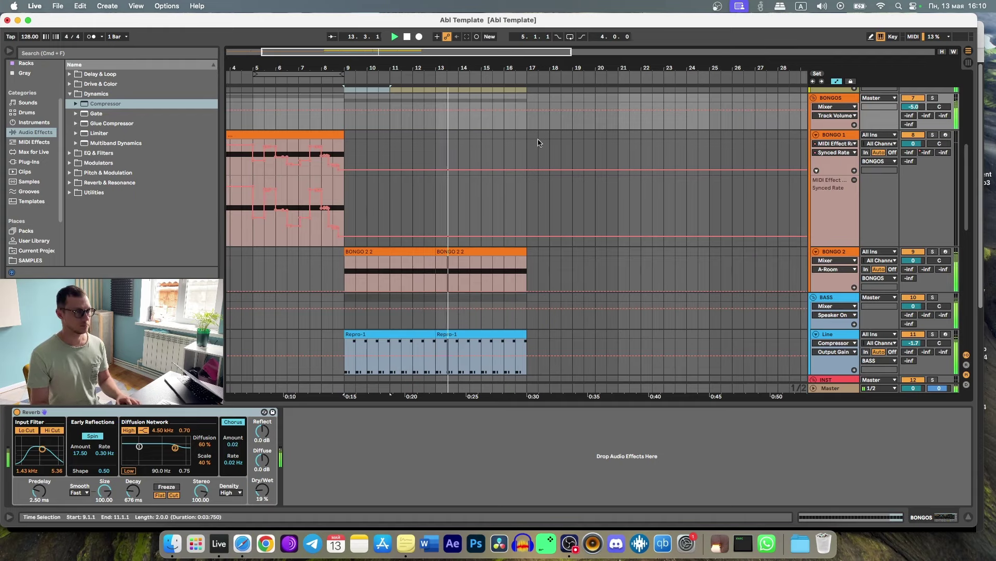
Add EQ Eight to the BONGO 2 track with a low cut and gentle high boosts, including 1.12 dB at 12.1 kHz
left_click(833, 252)
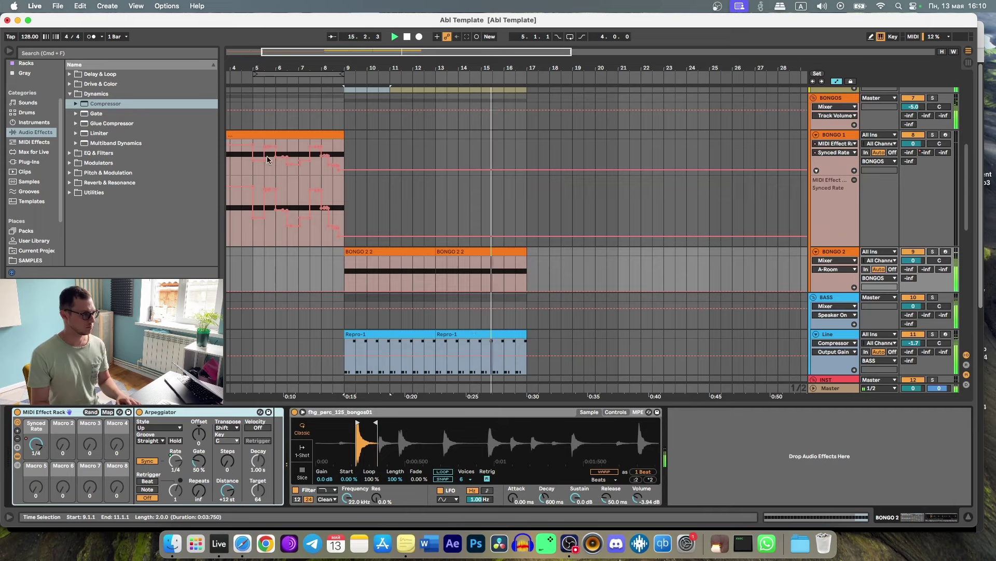
left_click(101, 94)
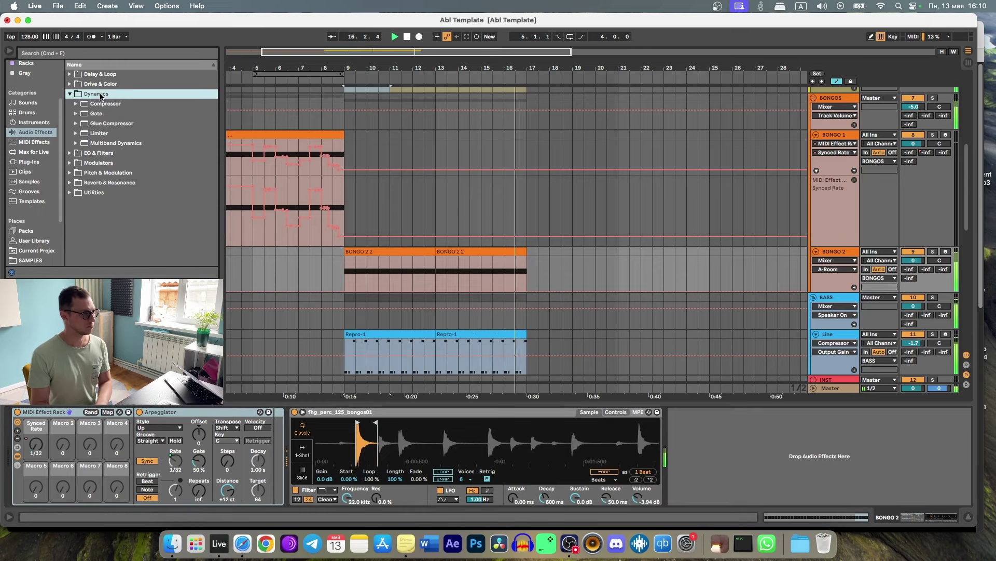
left_click(98, 153)
left_click_drag(96, 134, 870, 451)
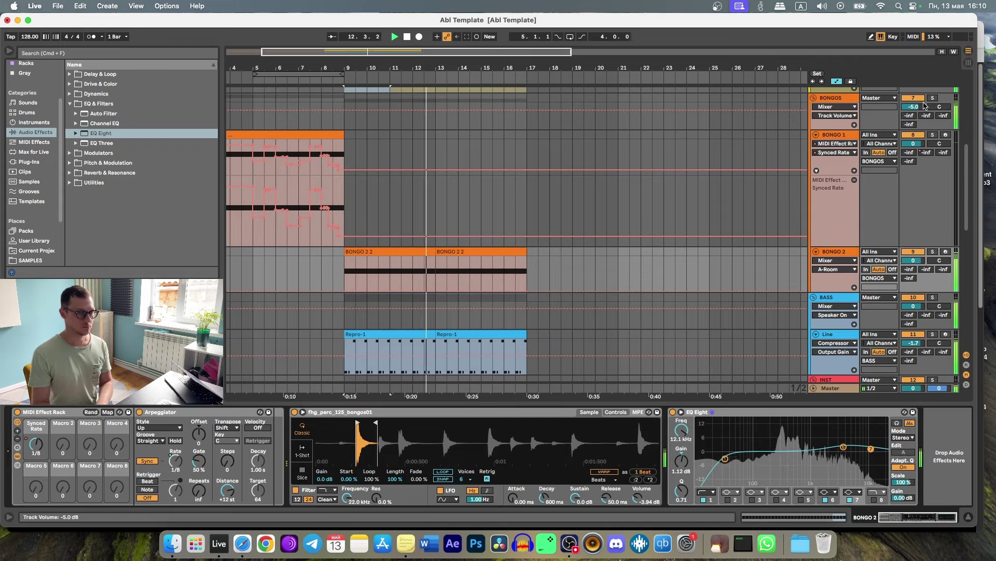
Solo the BONGOS group, raise its Reverb Dry/Wet to 23 %, and turn the solo off
left_click(933, 97)
left_click(832, 97)
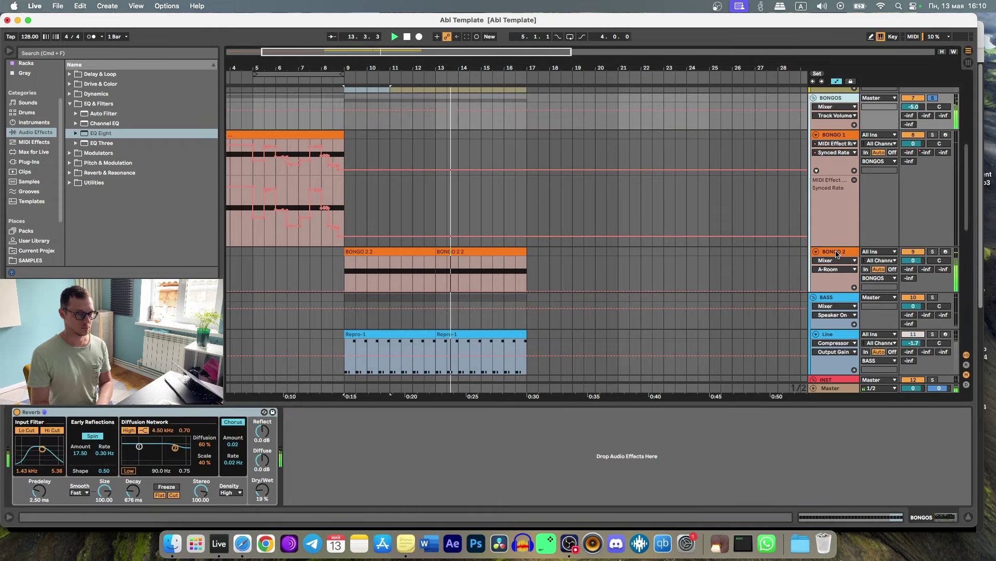
left_click_drag(262, 490, 262, 486)
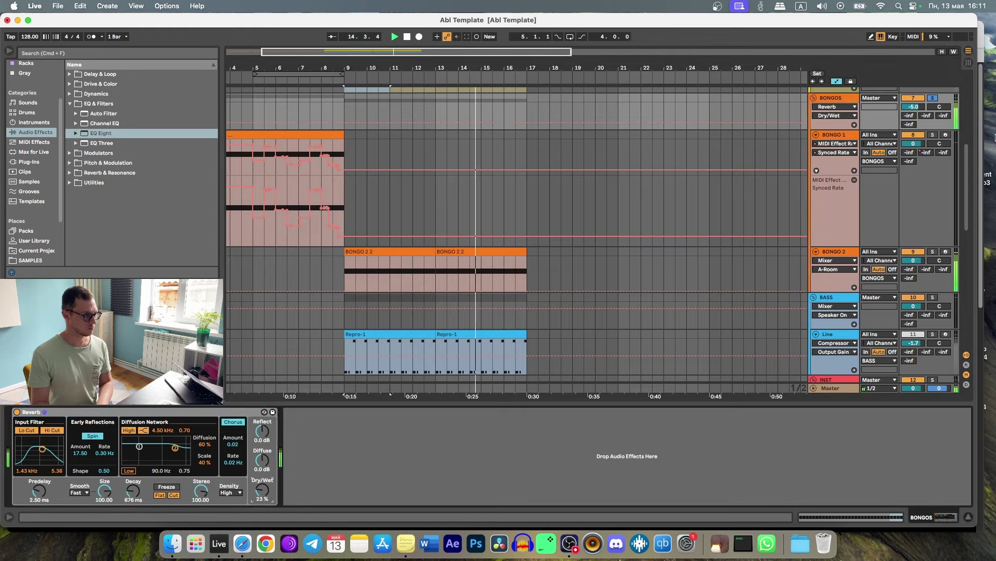
left_click(933, 98)
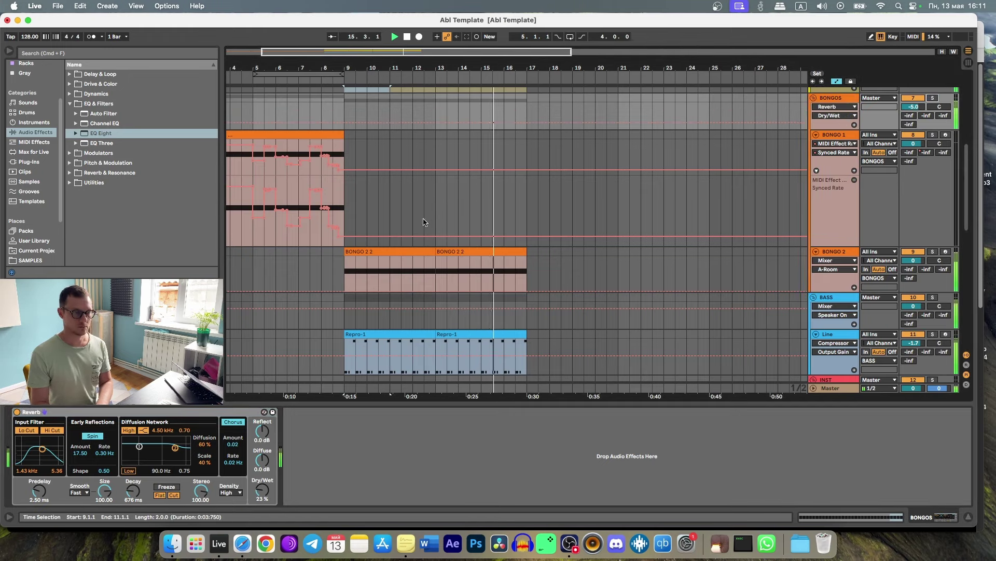
Set the low cut of BONGO 2's EQ Eight to 100 Hz and copy the EQ onto the BONGOS group before the Reverb
left_click(859, 261)
left_click_drag(725, 460, 754, 458)
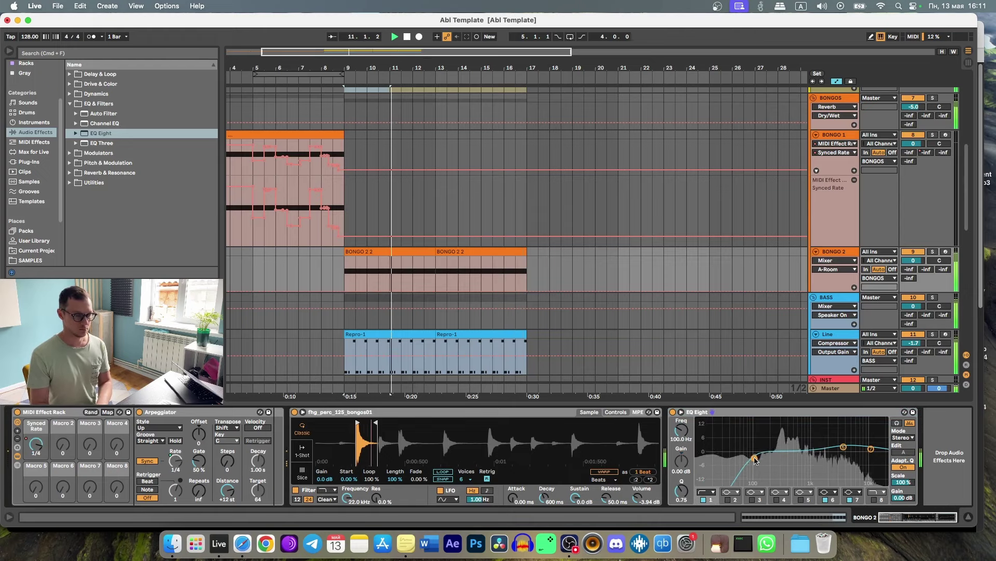
left_click(768, 413)
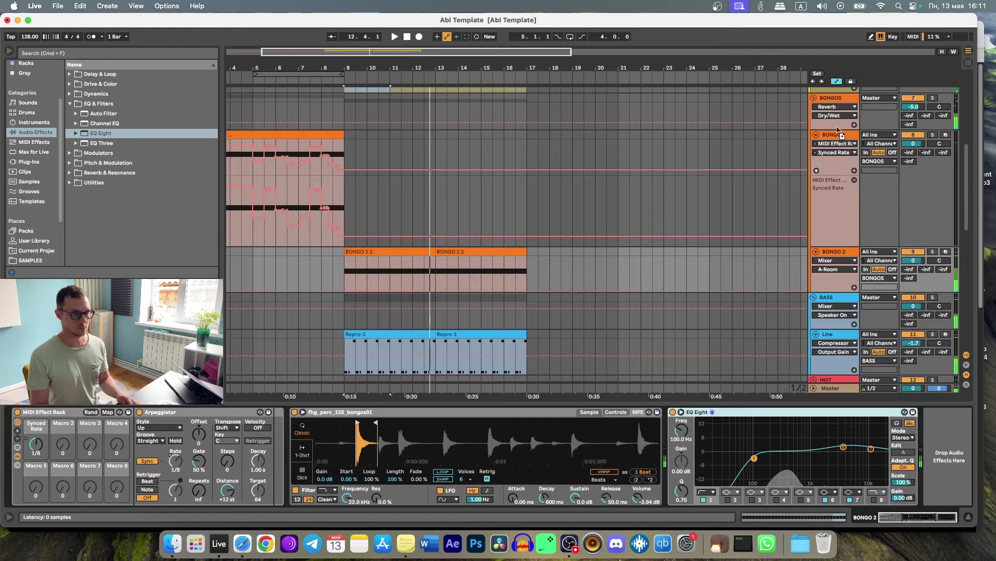
scroll(834, 99, "up", 2)
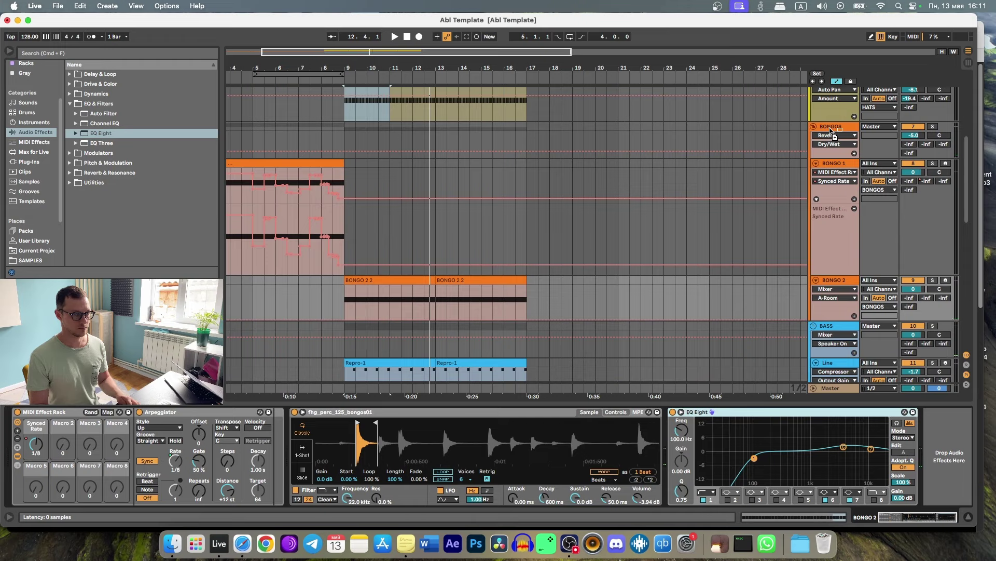
left_click(831, 128)
left_click_drag(248, 465, 246, 464)
left_click(346, 401)
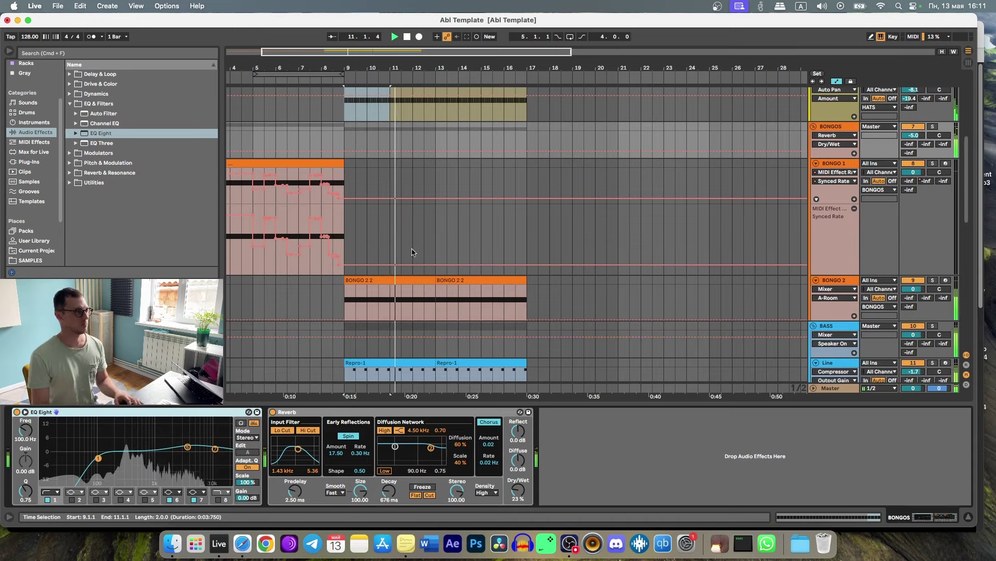
Add Chorus-Ensemble between EQ Eight and Reverb on the BONGOS group with a 0.52 Hz rate and 40 % Dry/Wet
left_click(106, 163)
left_click(108, 144)
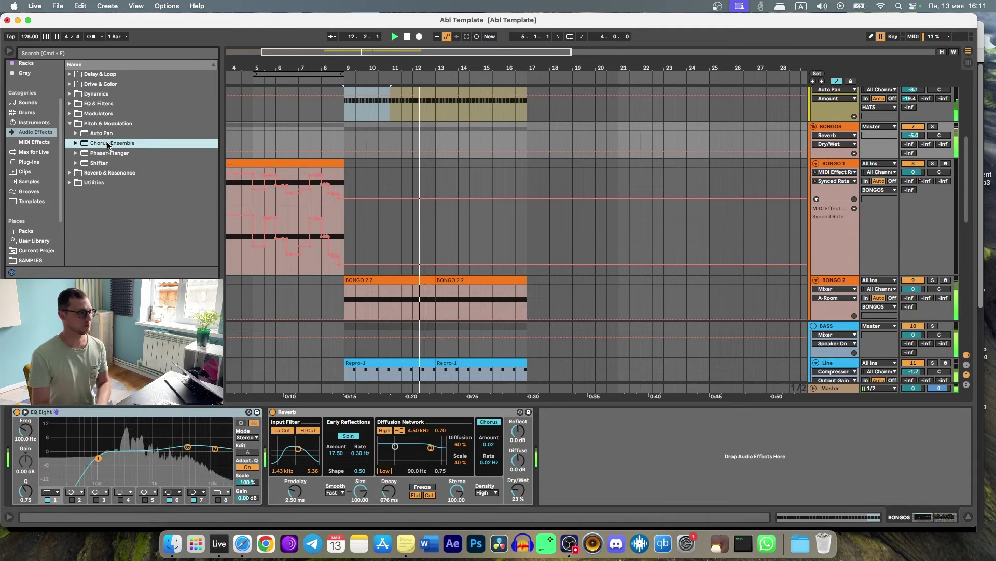
double_click(108, 144)
left_click_drag(379, 490, 379, 494)
left_click_drag(281, 490, 282, 497)
left_click_drag(374, 494, 374, 472)
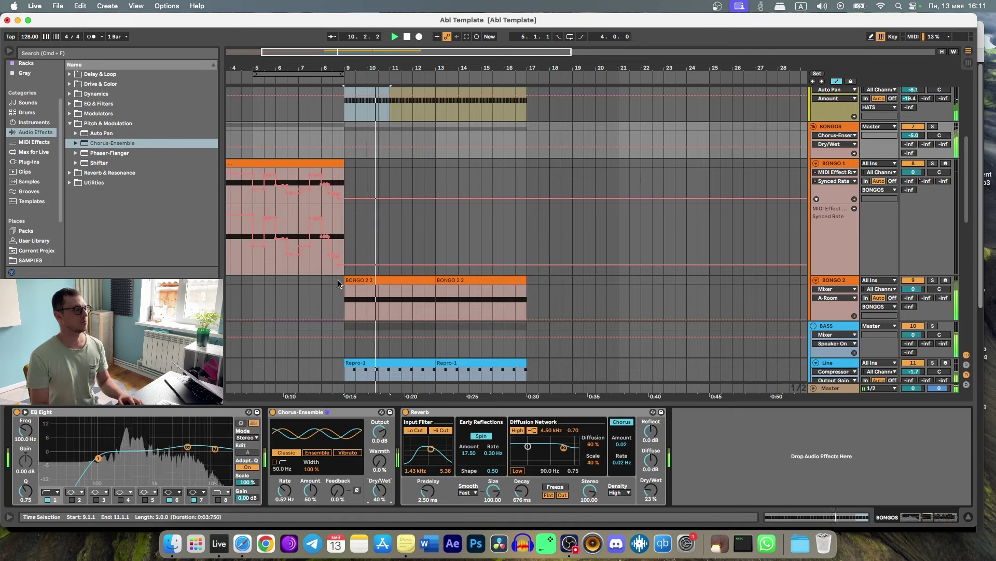
left_click(302, 283)
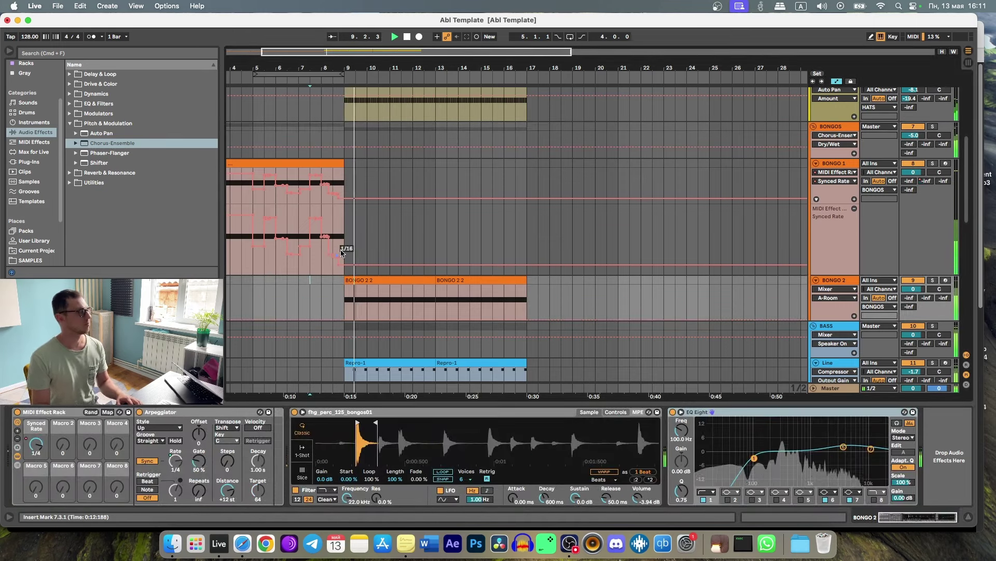
left_click_drag(352, 48, 342, 52)
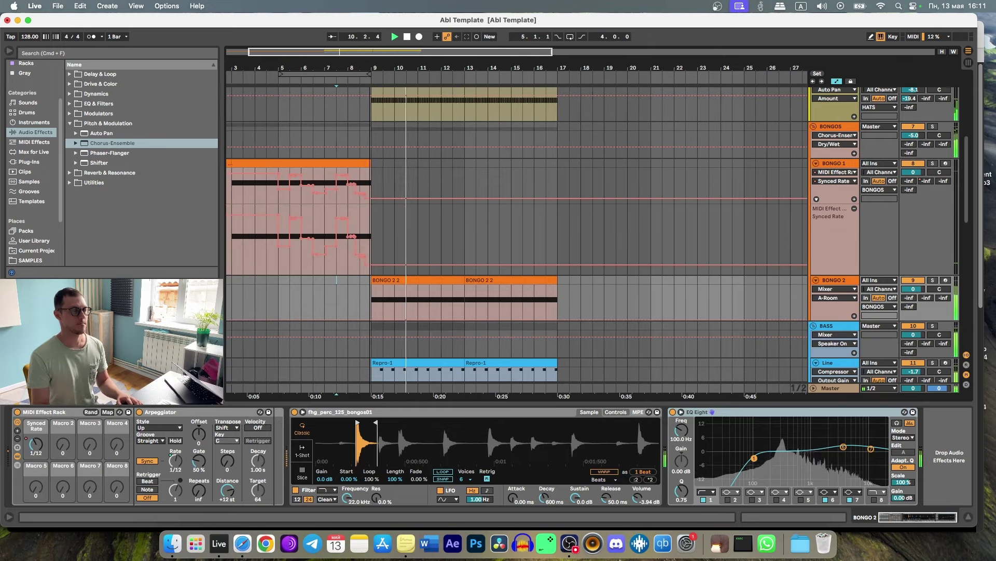
Set the BONGOS group's track volume to -7.0 dB while listening to the group in solo
scroll(413, 241, "down", 5)
scroll(414, 241, "down", 2)
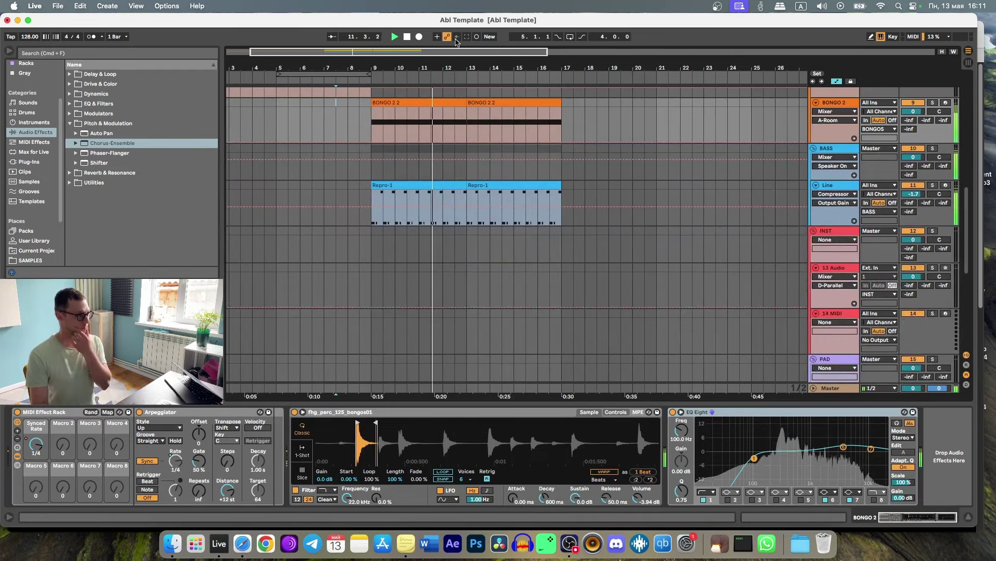
scroll(430, 245, "up", 5)
scroll(430, 245, "up", 3)
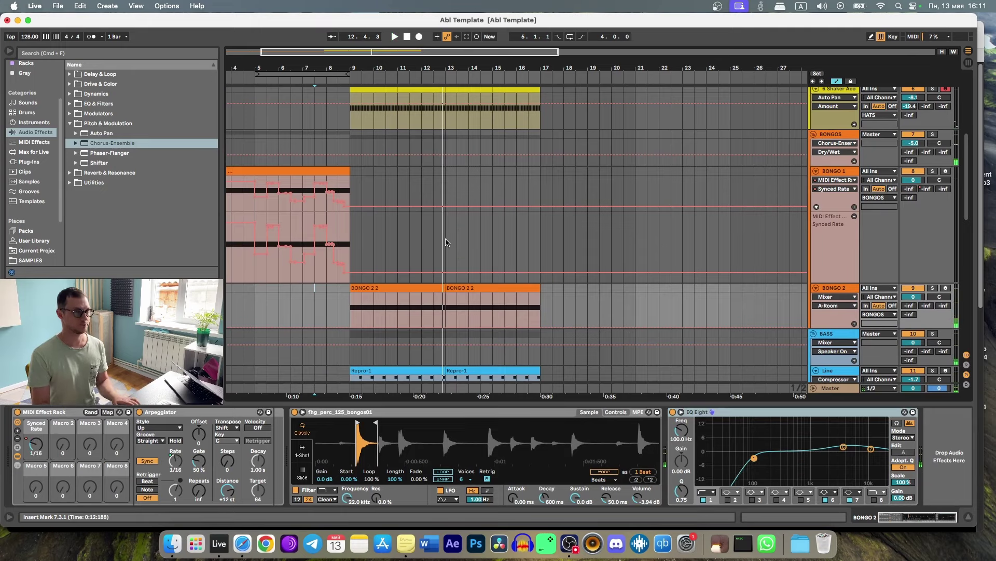
left_click(445, 242)
left_click_drag(912, 143, 912, 149)
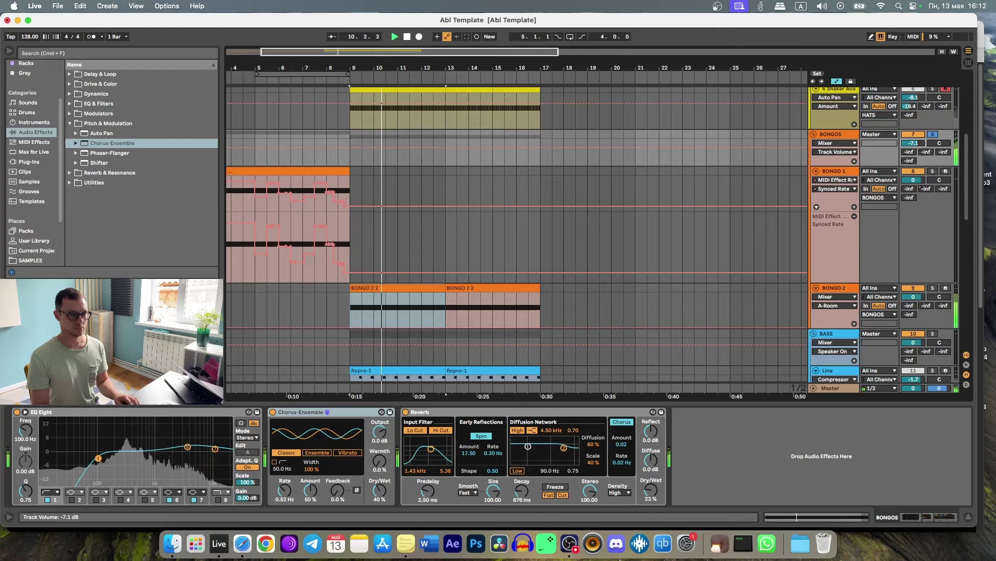
Add a Glue Compressor to the HATS group and set Threshold to -10.5 dB and Makeup to 2.86 dB
scroll(847, 169, "up", 5)
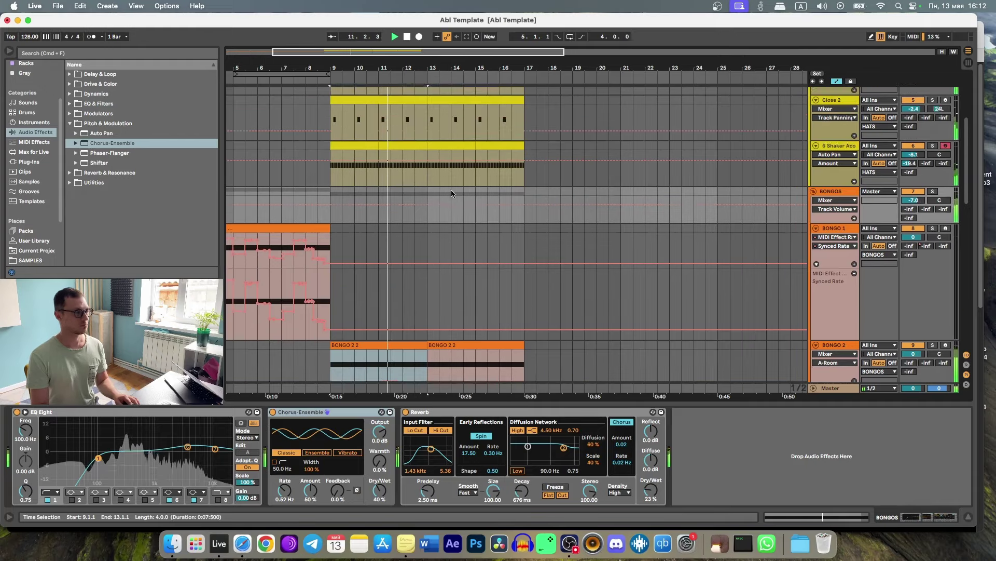
left_click(847, 168)
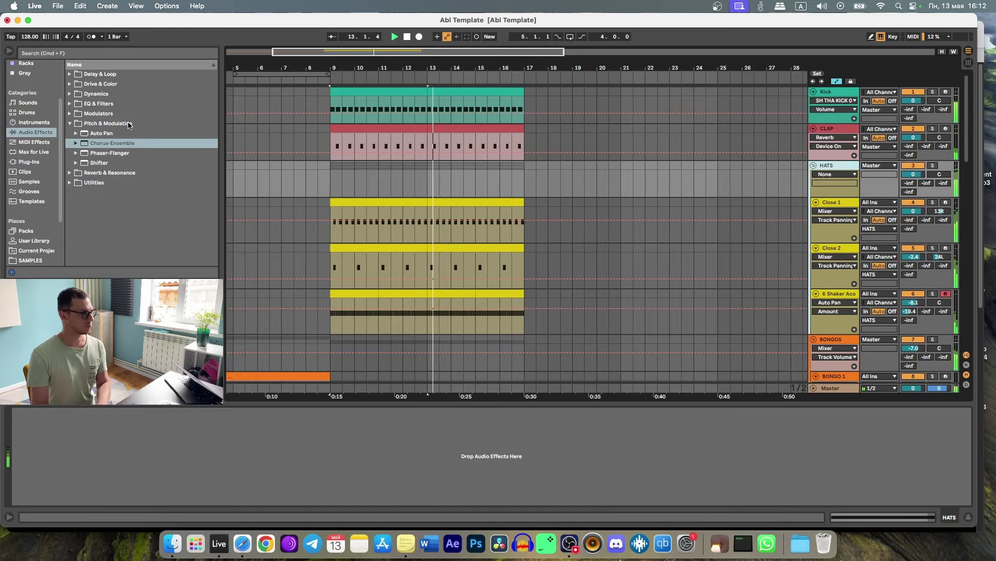
left_click(96, 93)
left_click_drag(111, 123, 475, 193)
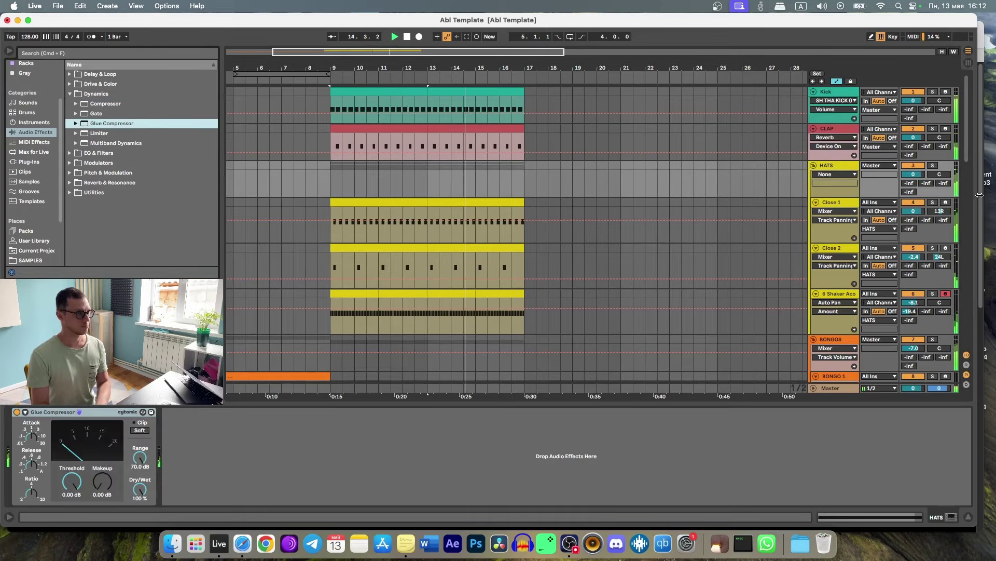
left_click_drag(72, 481, 102, 471)
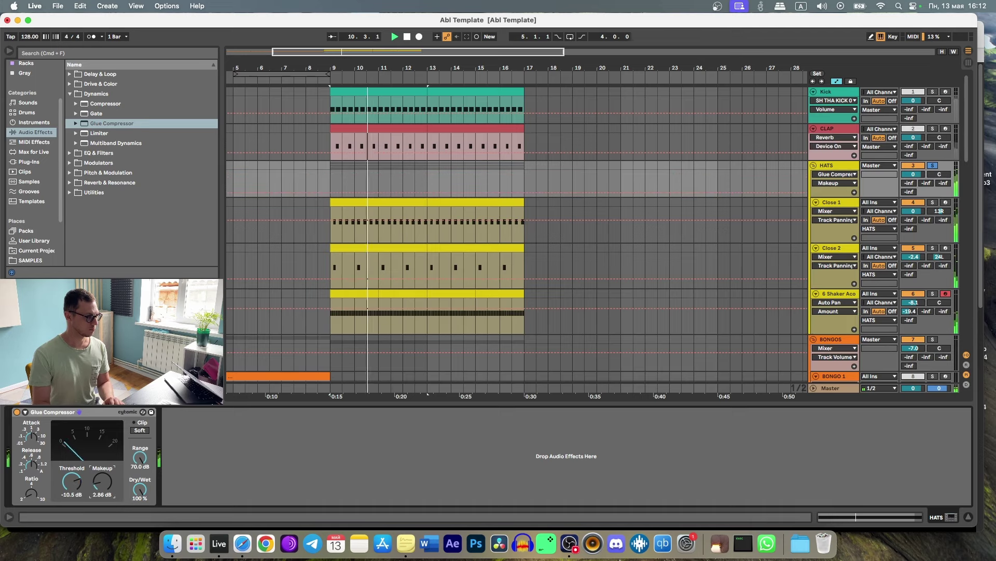
Enable soft clipping and adjust Attack and Release on the HATS Glue Compressor, comparing the sound with the device bypassed
left_click(145, 431)
left_click(32, 437)
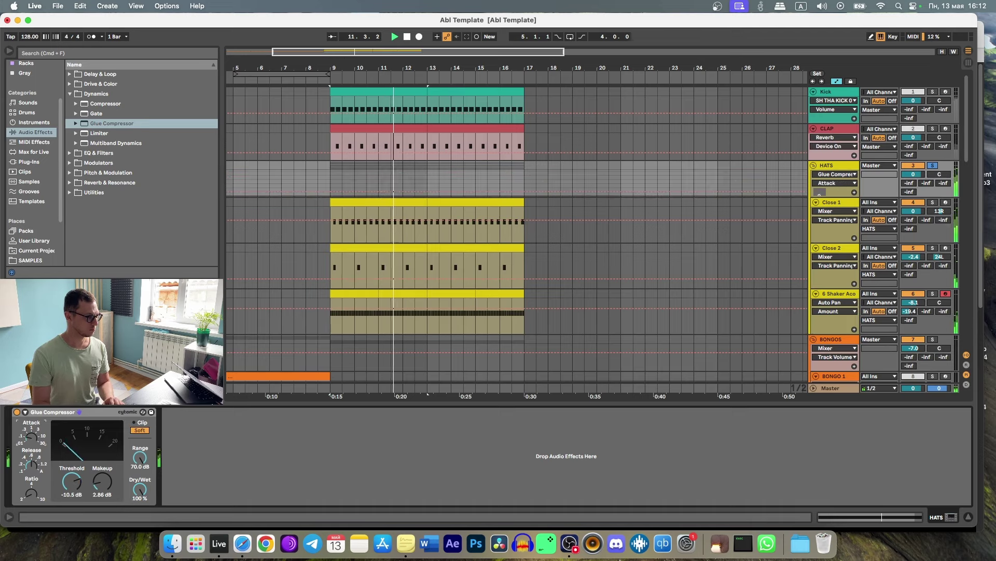
left_click(33, 453)
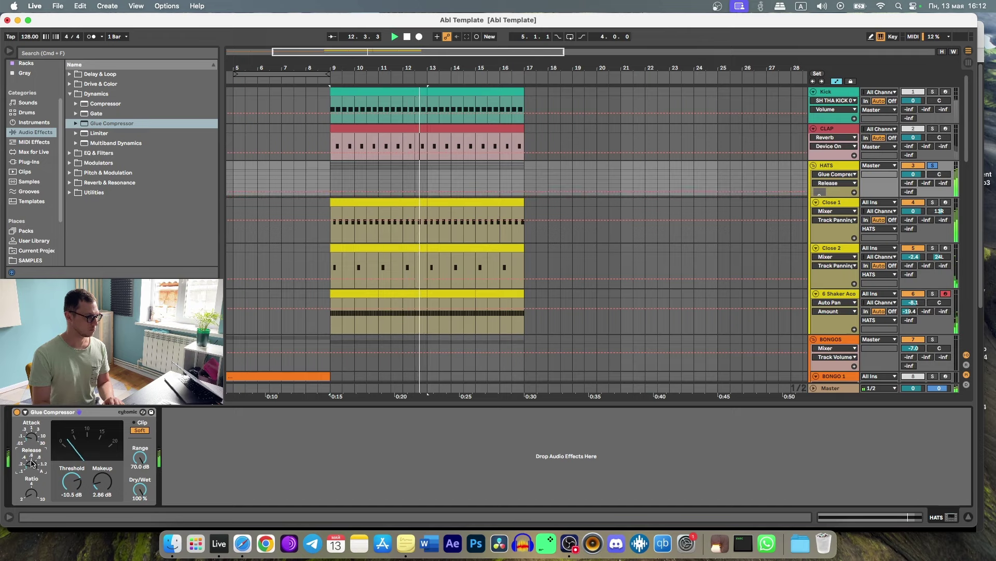
left_click(16, 412)
left_click(16, 414)
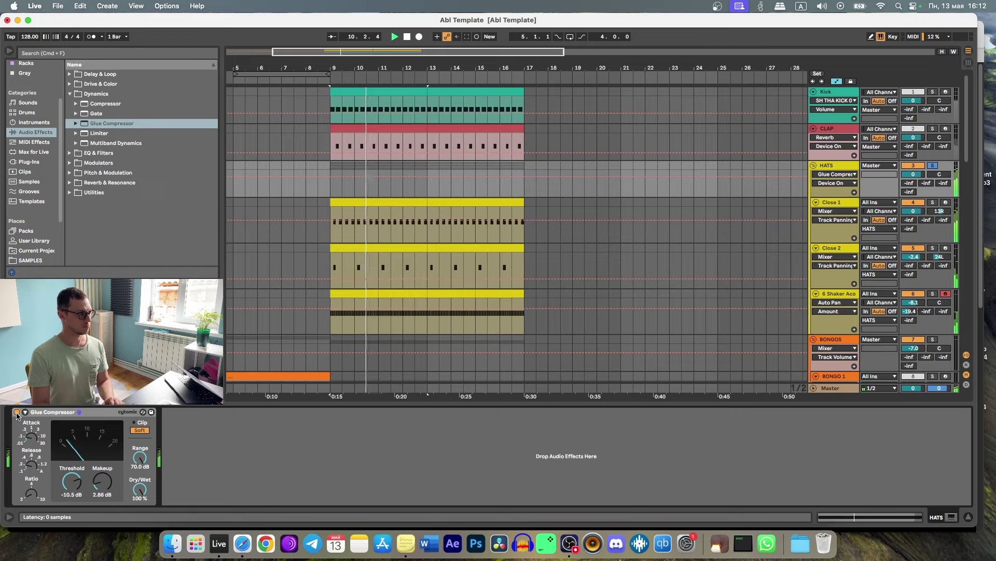
left_click(496, 268)
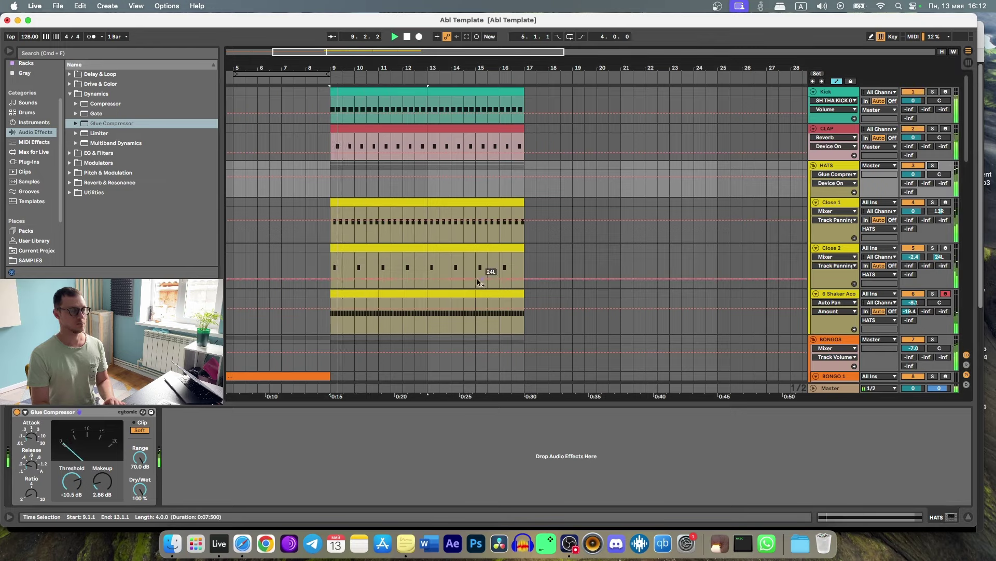
Load the u-he Repro-1 plug-in on the 14 MIDI track of the INST group and open its preset browser
scroll(451, 275, "down", 10)
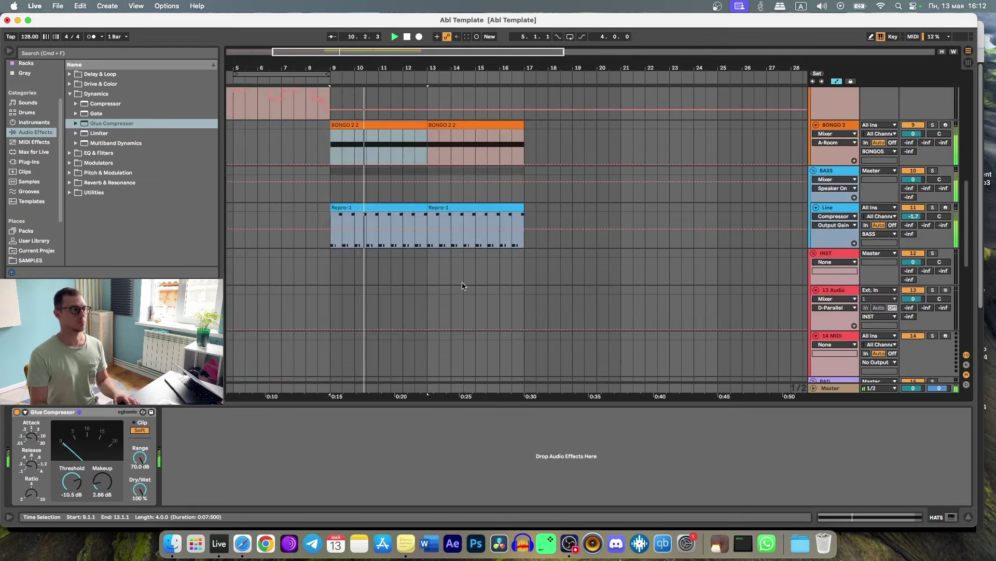
scroll(451, 234, "left", 2)
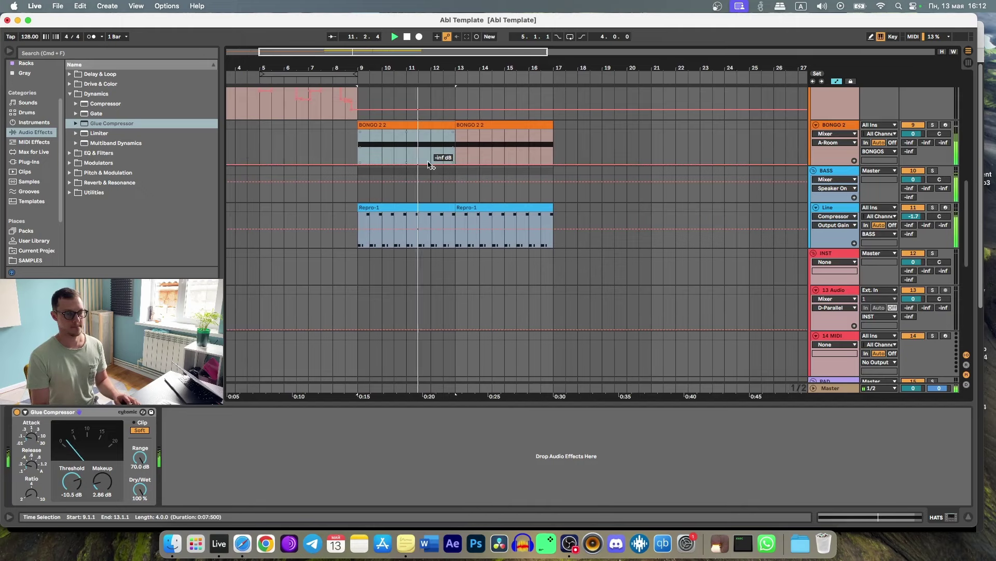
scroll(429, 165, "down", 3)
left_click(332, 296)
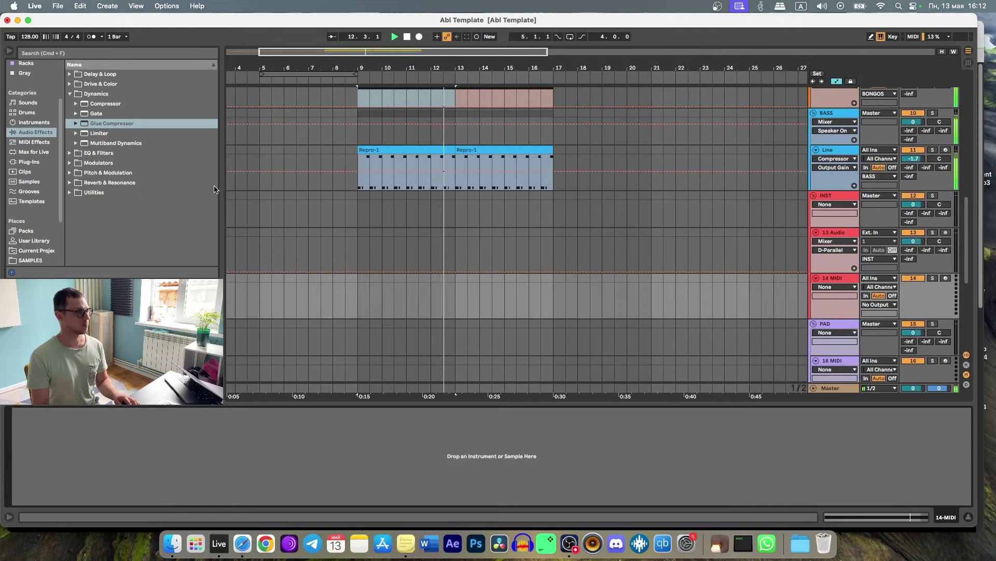
left_click(27, 163)
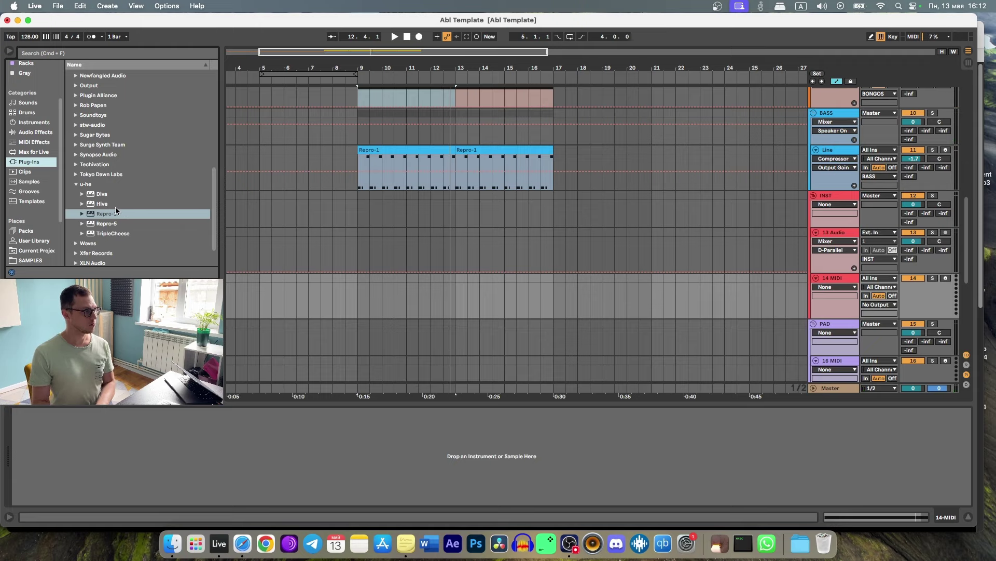
left_click_drag(115, 211, 434, 293)
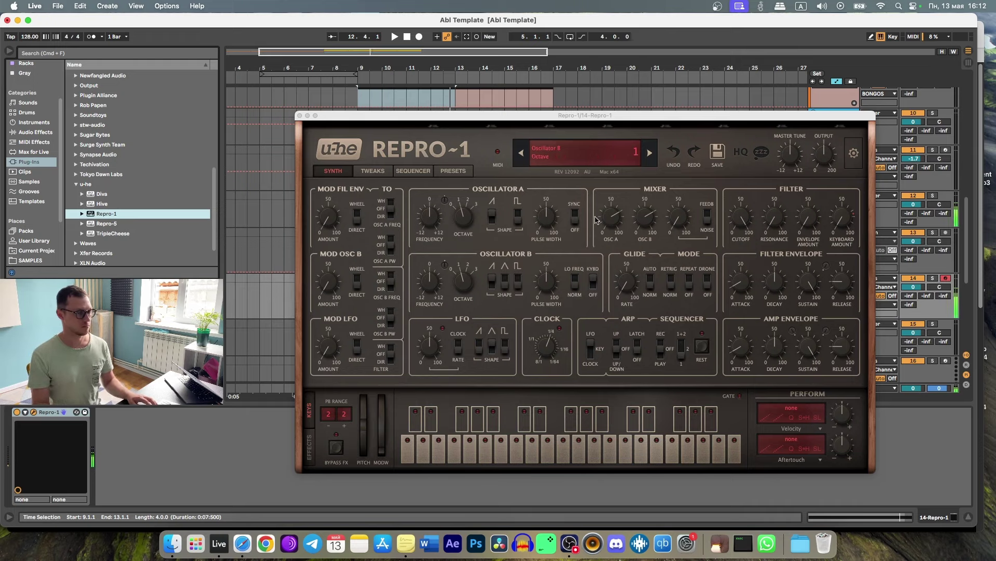
left_click(453, 170)
left_click_drag(471, 115, 380, 133)
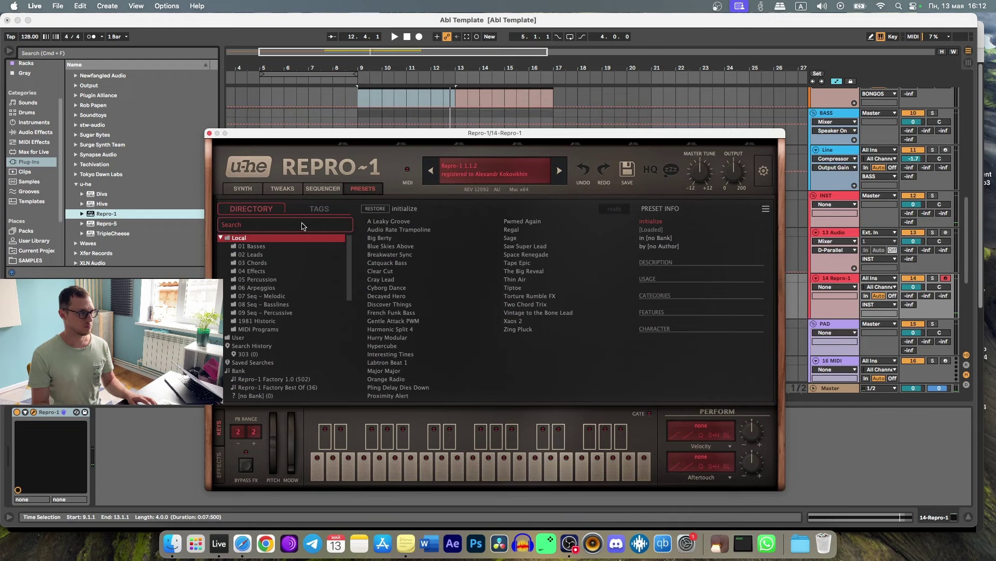
Audition presets in the 05 Percussion folder, including CK Timpanic, CK Quazimodo, CK Klangers and CK Drumpf Kit
left_click(255, 255)
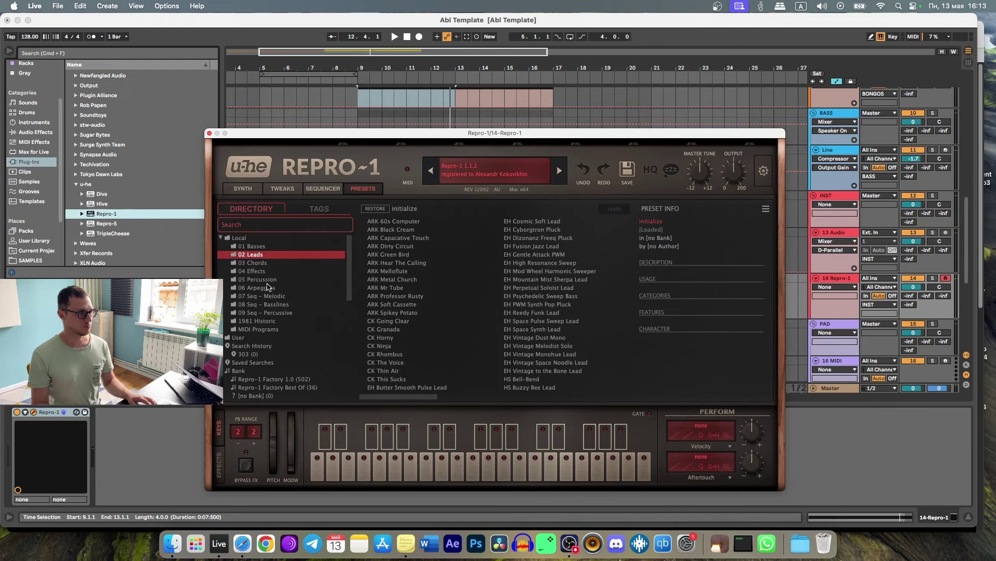
left_click(255, 271)
left_click(257, 279)
left_click(402, 254)
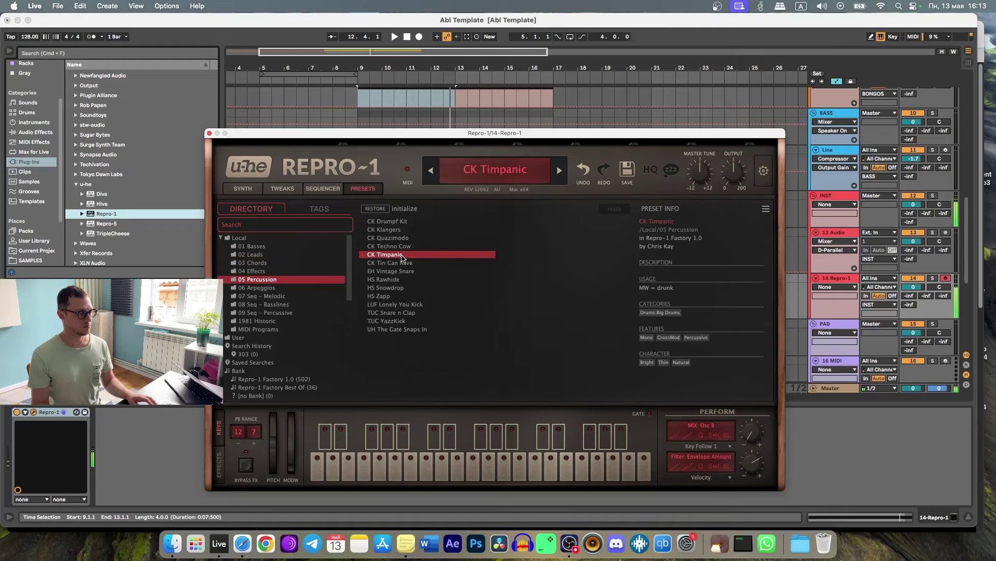
left_click(401, 238)
left_click(399, 230)
left_click(400, 221)
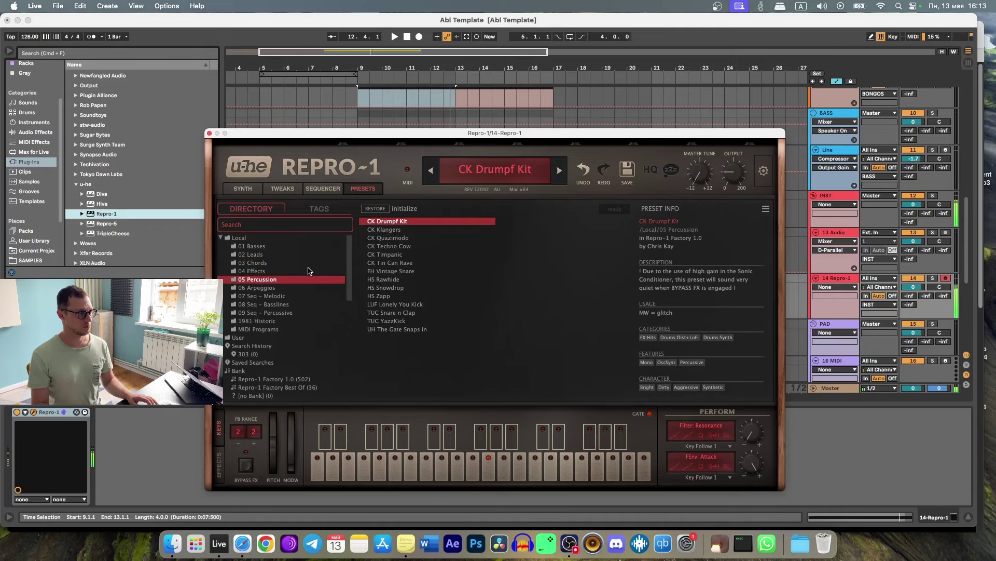
Show the presets of Repro-1's 04 Effects folder and move the plug-in window clear of the arrangement tracks
left_click(265, 262)
key("Down")
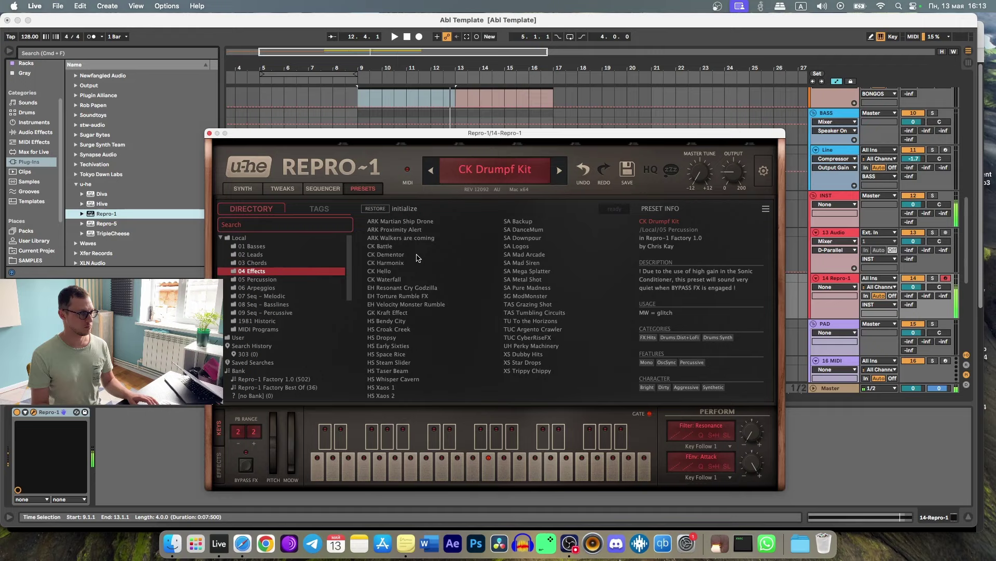
left_click_drag(627, 133, 515, 275)
Play the arrangement from bar 9 with the Repro-1 track in view and select the Line clip at bar 13
scroll(382, 242, "down", 4)
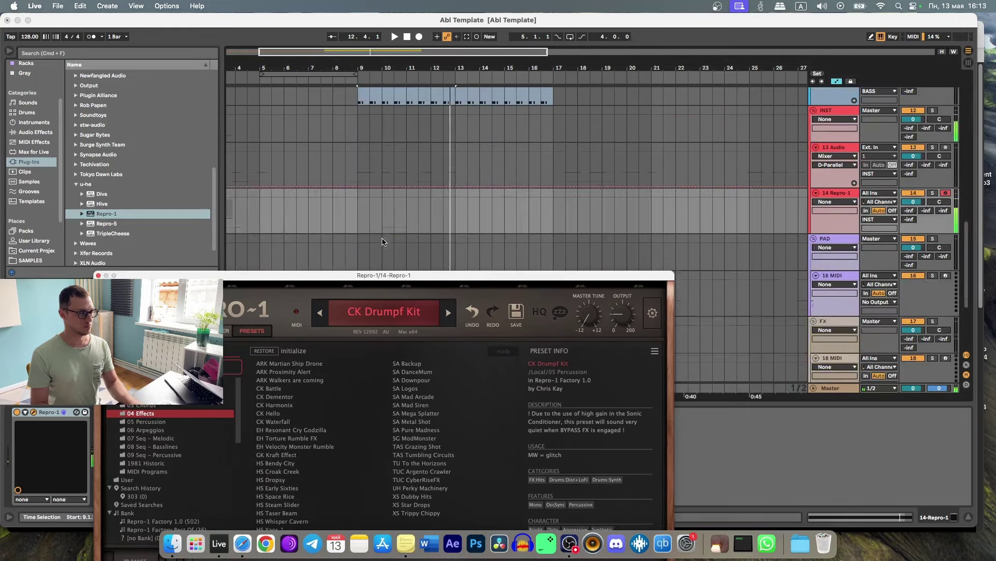
left_click(361, 204)
key("space")
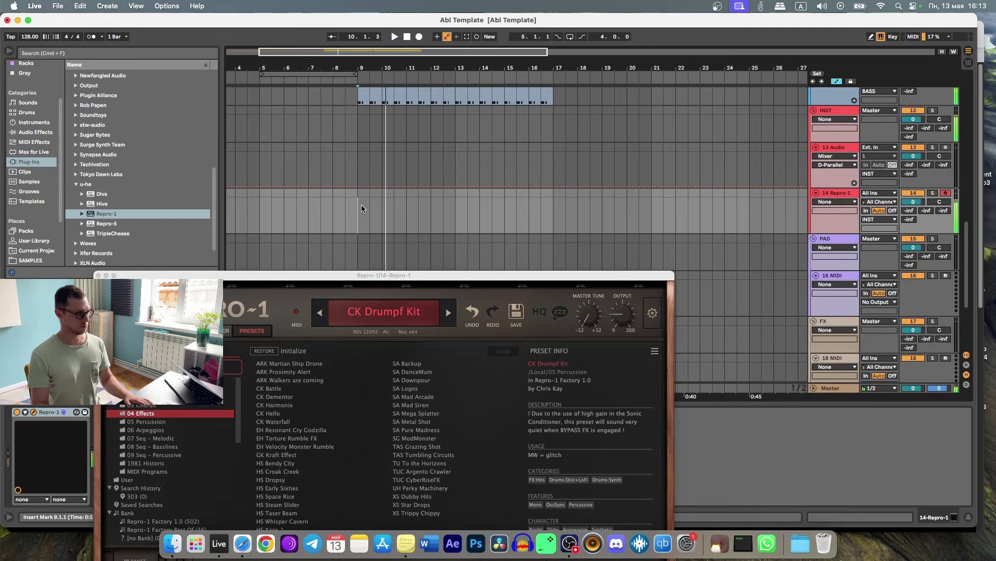
scroll(436, 174, "up", 3)
key("space")
left_click(524, 145)
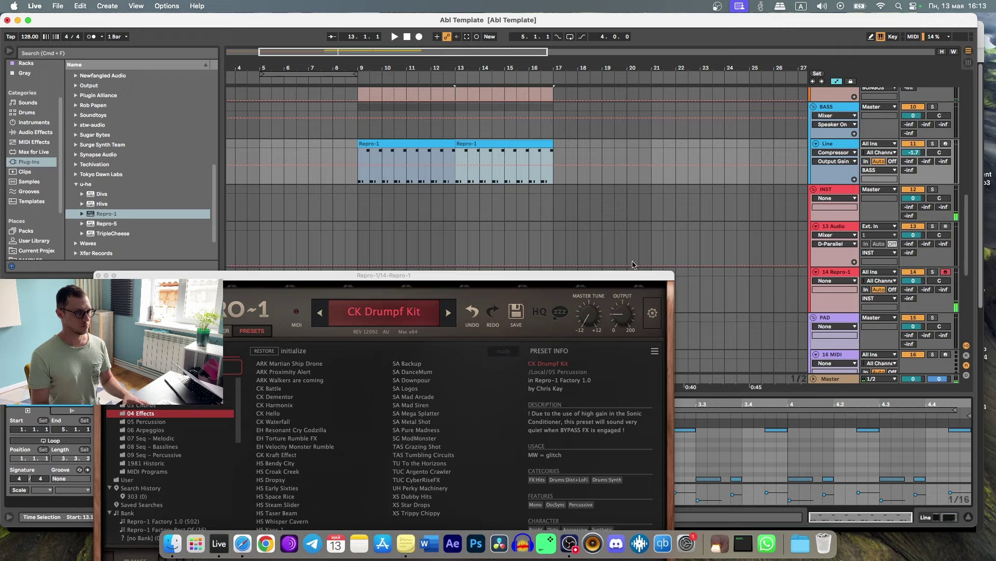
Audition the effects presets CK Battle, CK Dementor, ARK Martian Ship Drone and ARK Proximity Alert in Repro-1
left_click_drag(636, 279, 719, 74)
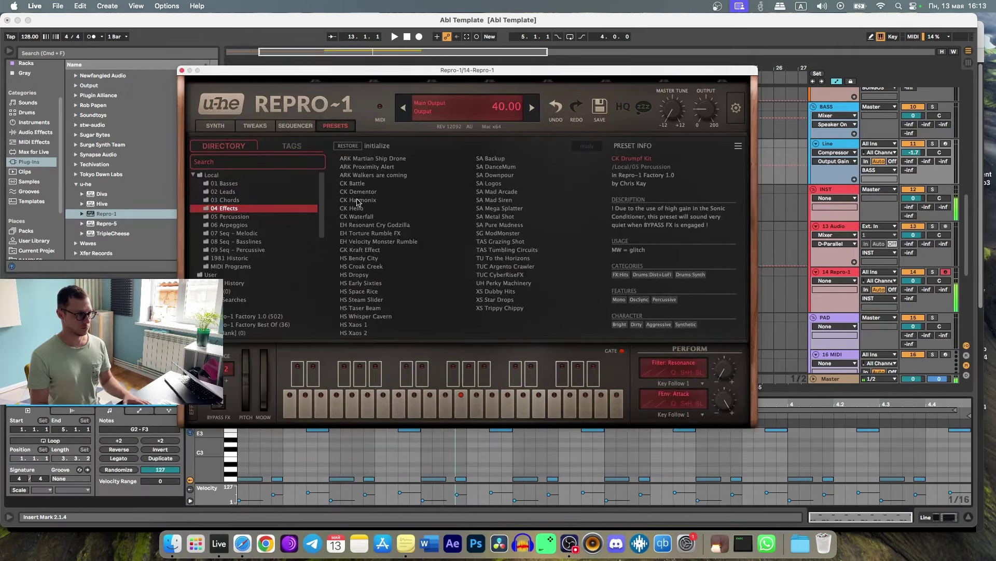
left_click(396, 184)
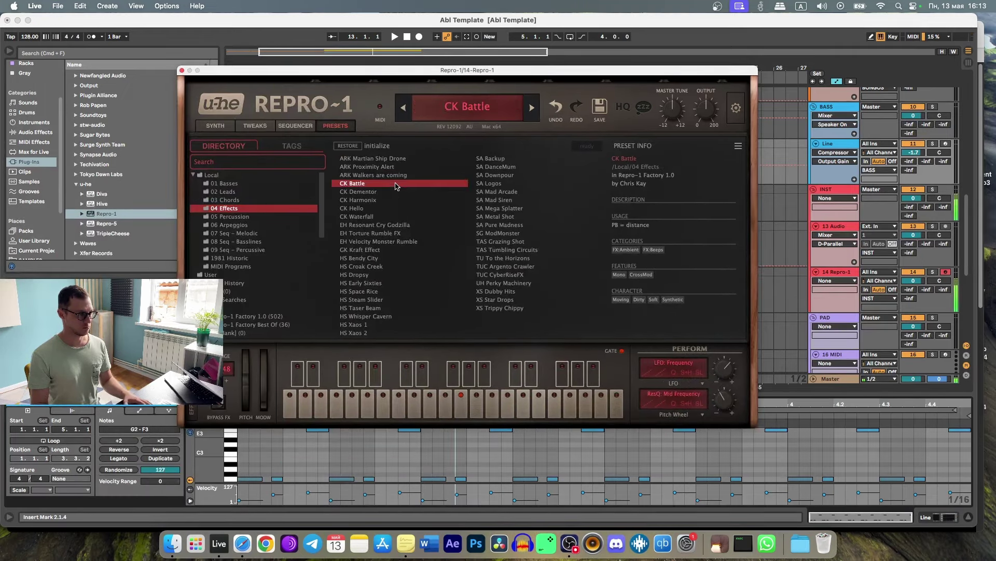
left_click(376, 193)
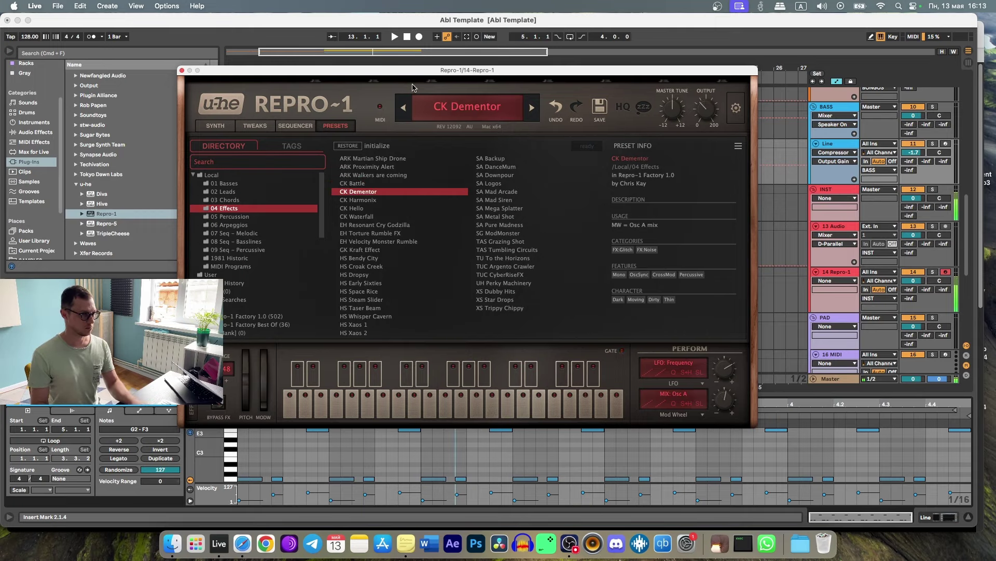
left_click_drag(412, 70, 400, 87)
left_click(369, 179)
left_click(378, 186)
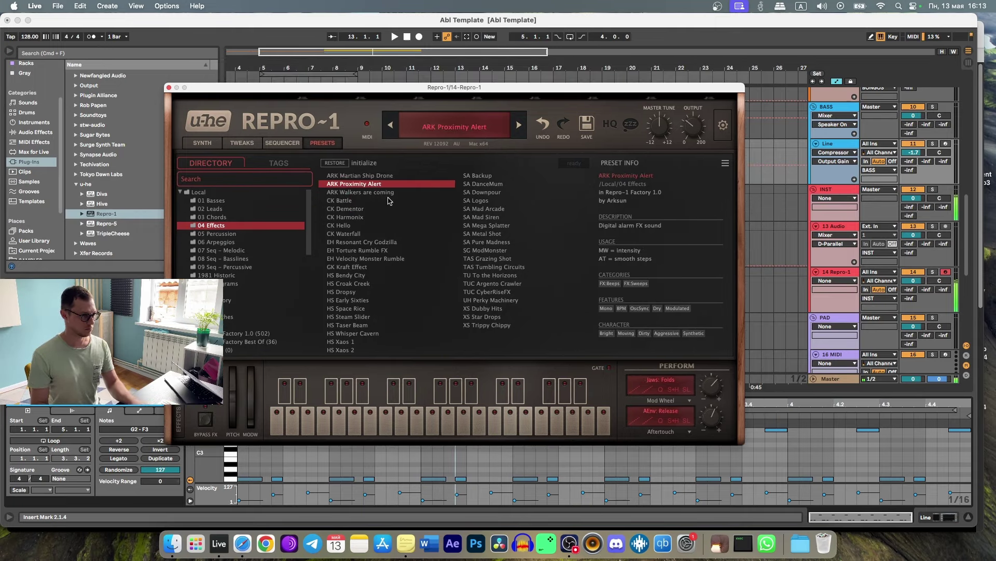
Audition the effects presets SA Downpour, SA Logos, SA Mad Arcade and SA Mad Siren in Repro-1
left_click(480, 192)
left_click(490, 201)
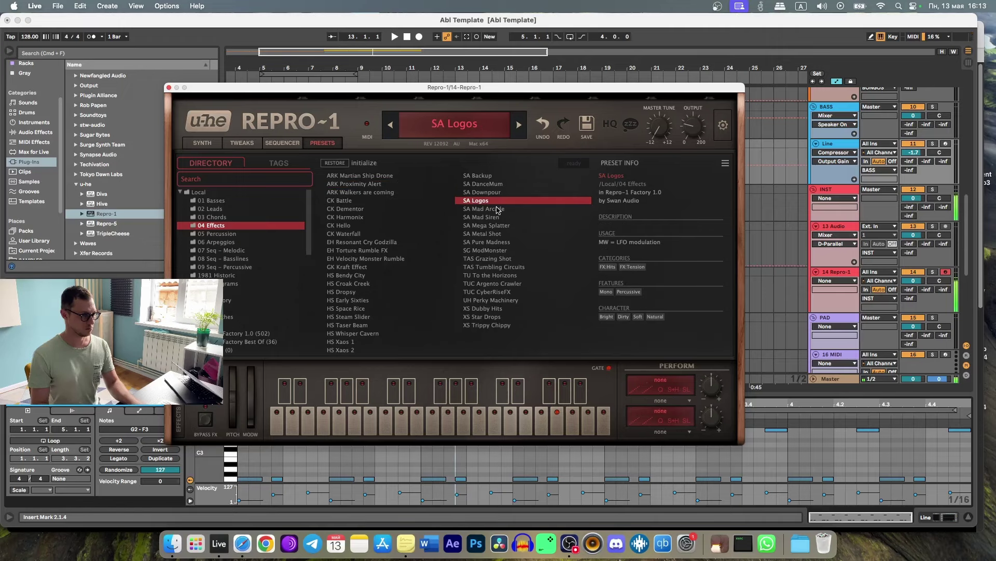
left_click(497, 209)
left_click(499, 218)
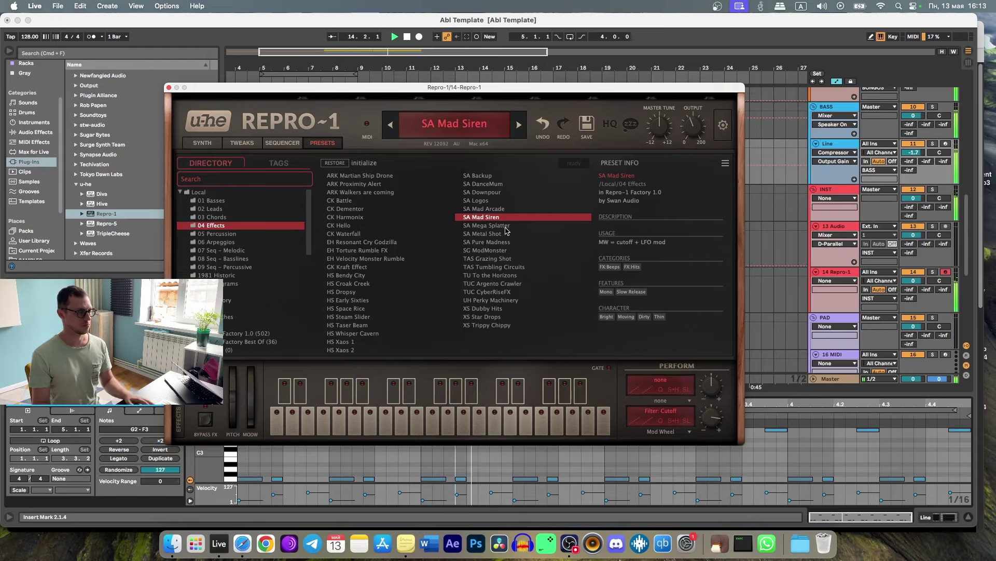
Move the Repro-1 window below the bass clips and listen to the arrangement from bar 13 with SA Mad Siren loaded
left_click_drag(511, 89, 499, 198)
left_click(483, 177)
scroll(483, 176, "down", 2)
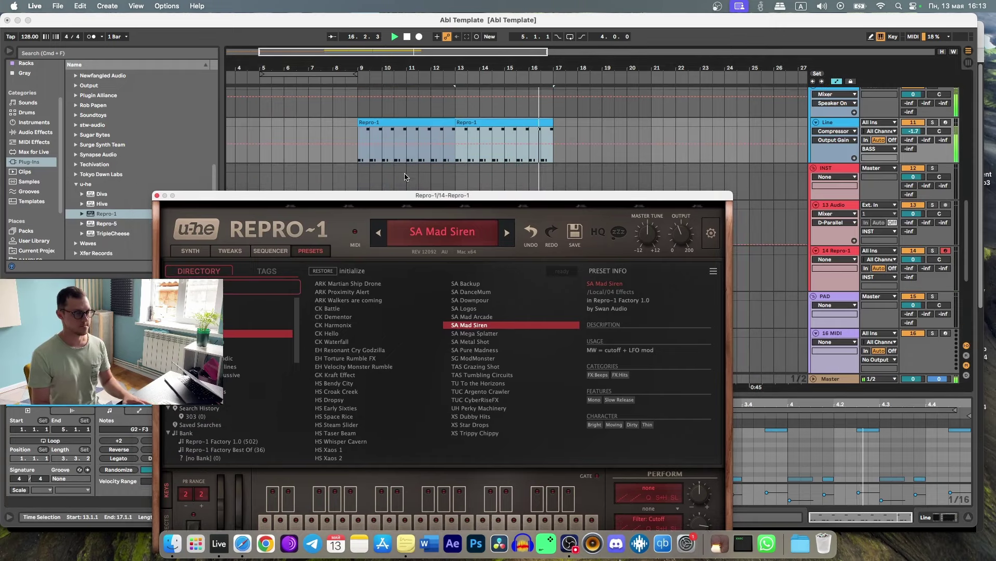
scroll(403, 174, "down", 2)
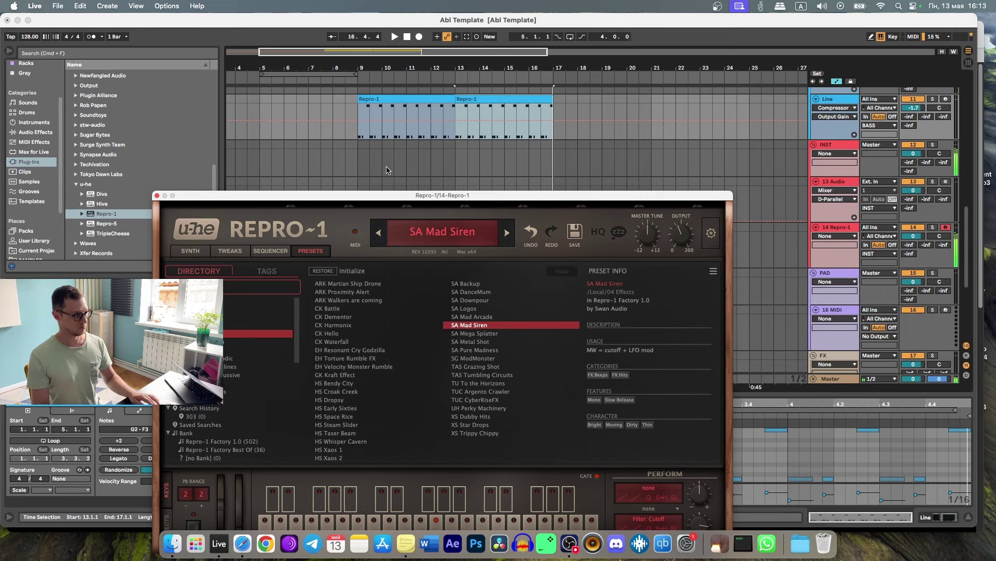
Audition the effects presets SA Mega Splatter, SA Metal Shot, SG ModMonster and TAS Tumbling Circuits in Repro-1
left_click(490, 334)
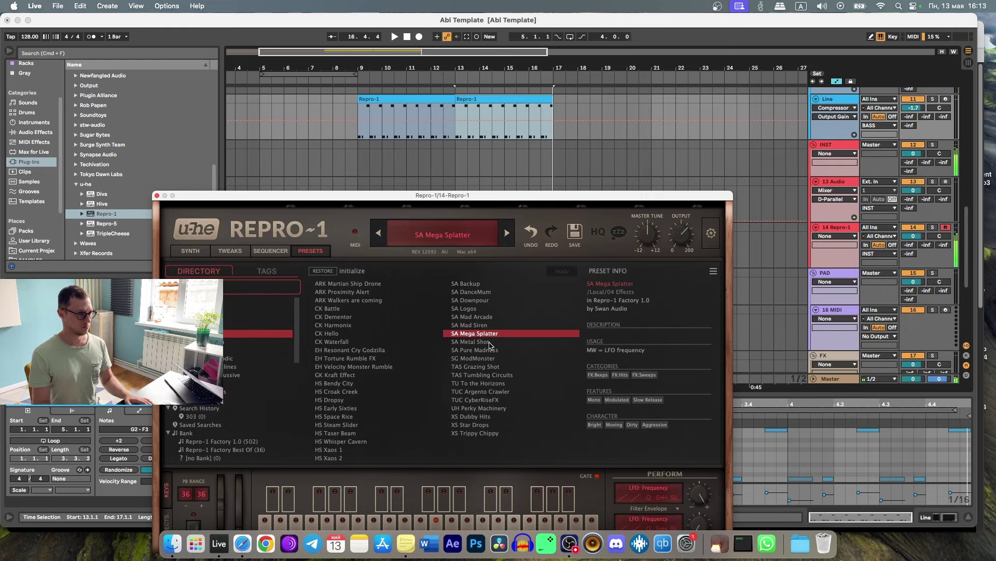
left_click(489, 342)
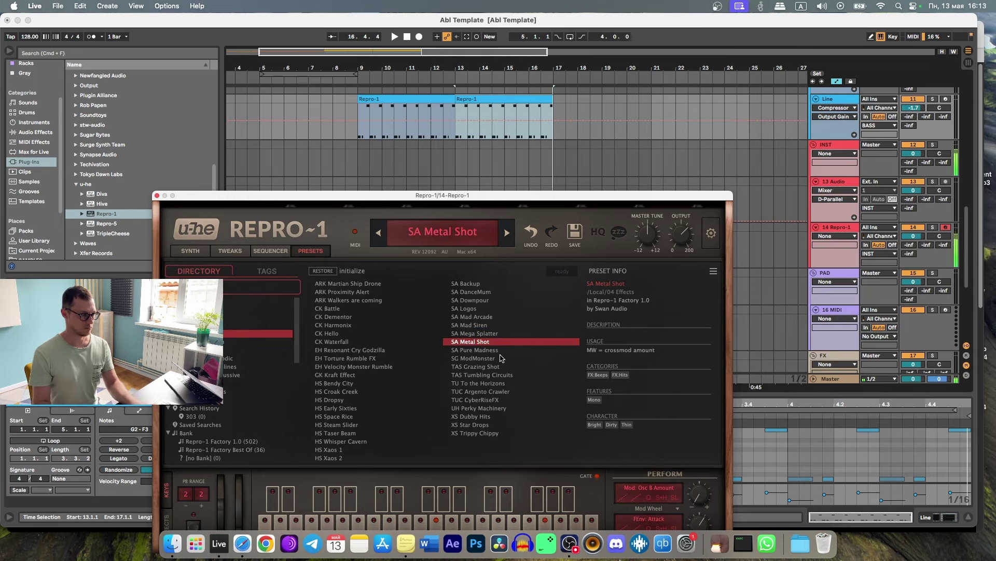
left_click(499, 353)
left_click(495, 360)
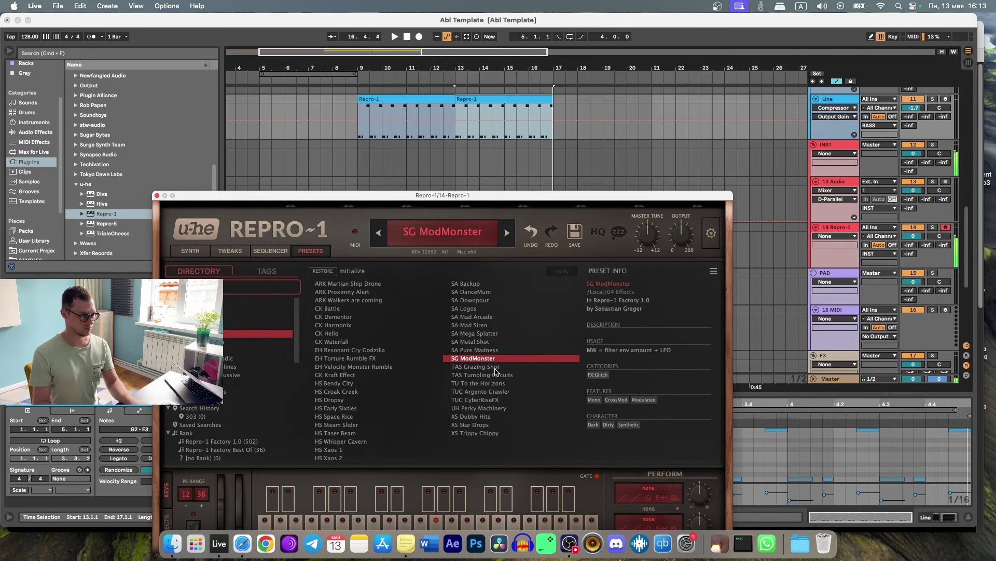
left_click(495, 367)
left_click(494, 375)
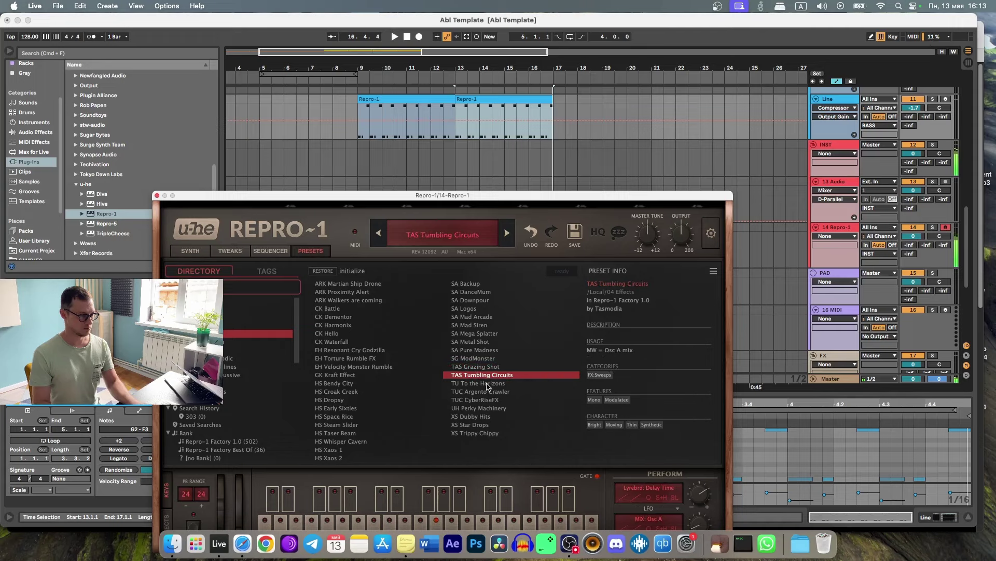
Audition the effects presets TU To the Horizons, TUC Argento Crawler, TUC CyberRiseFX, XS Dubby Hits and XS Star Drops
left_click(487, 384)
left_click(489, 392)
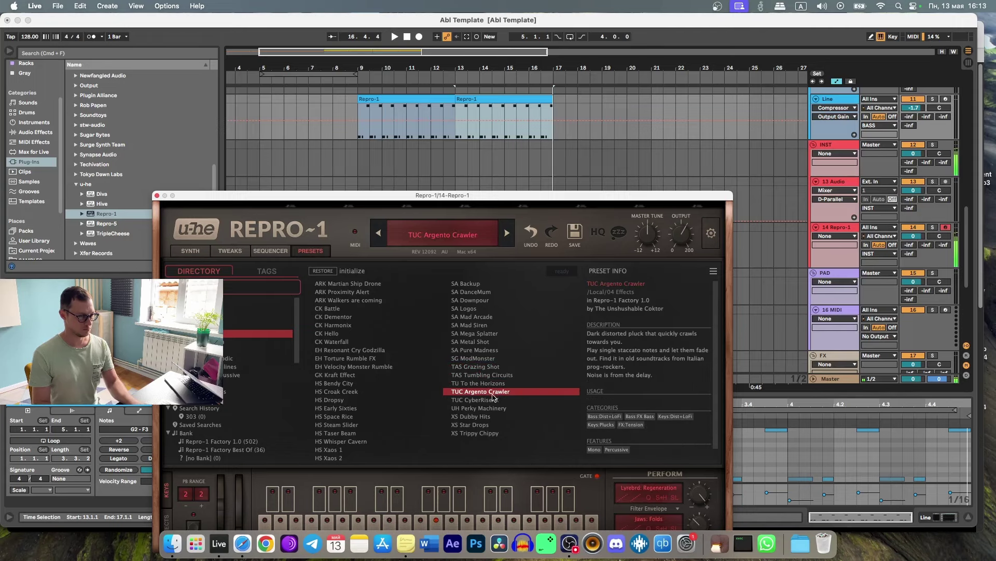
left_click(492, 401)
left_click(489, 416)
left_click(489, 425)
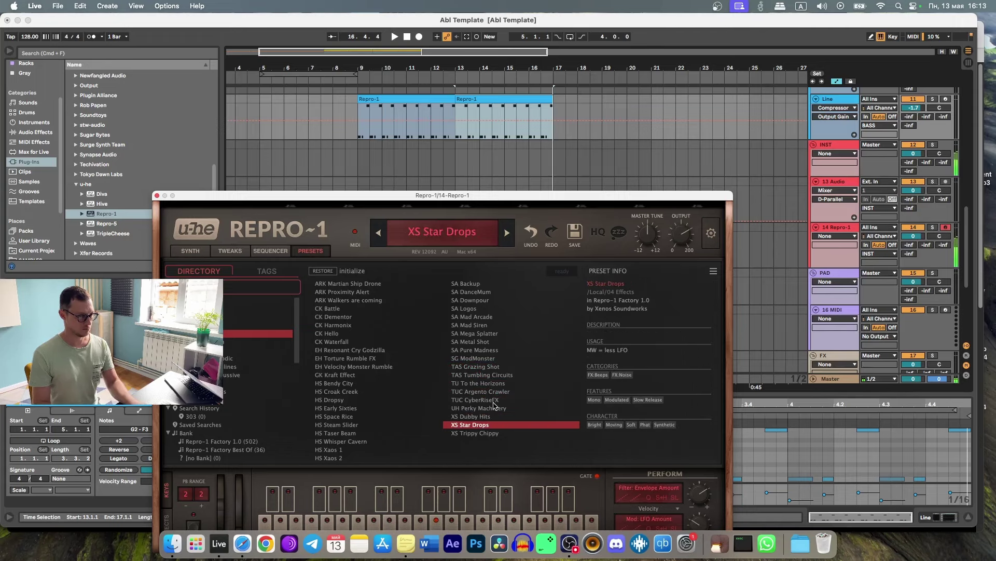
Compare the SA effects presets again, from SA Backup through SA Downpour and SA Mad Arcade, ending on SA Mad Siren
left_click(484, 317)
left_click(482, 309)
left_click(479, 301)
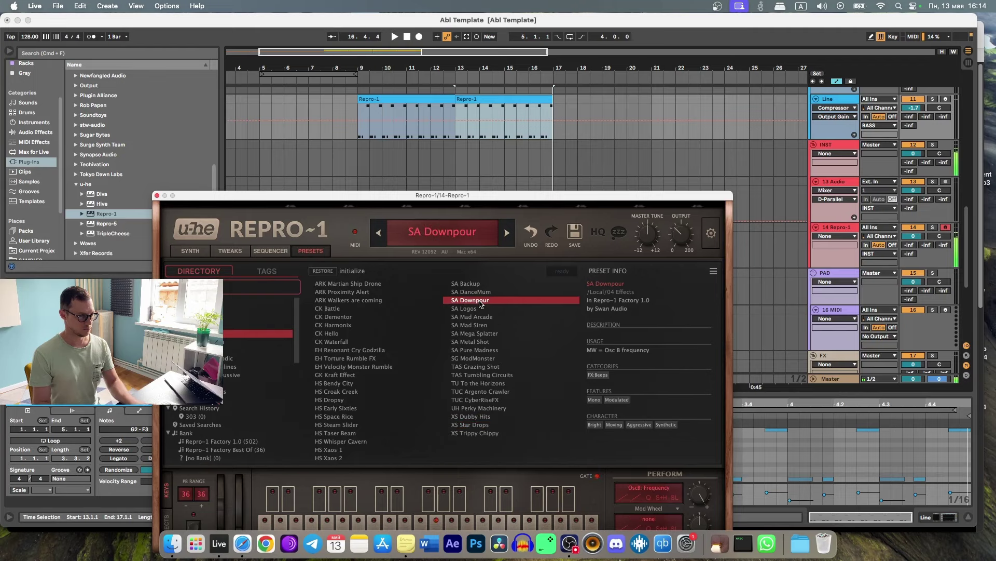
left_click(484, 292)
left_click(484, 284)
left_click(484, 301)
left_click(484, 293)
left_click(485, 308)
left_click(486, 317)
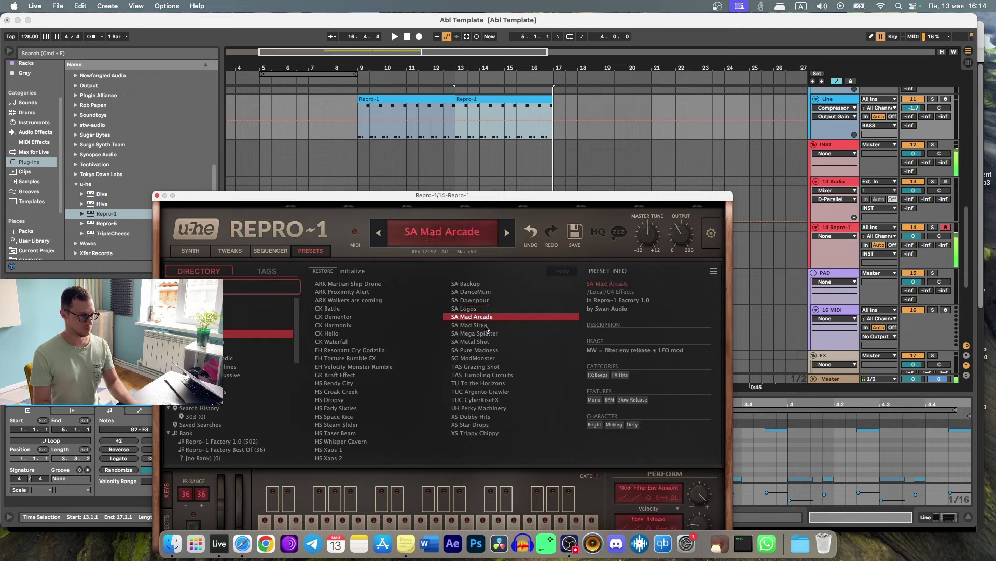
left_click(486, 325)
mouse_move(693, 234)
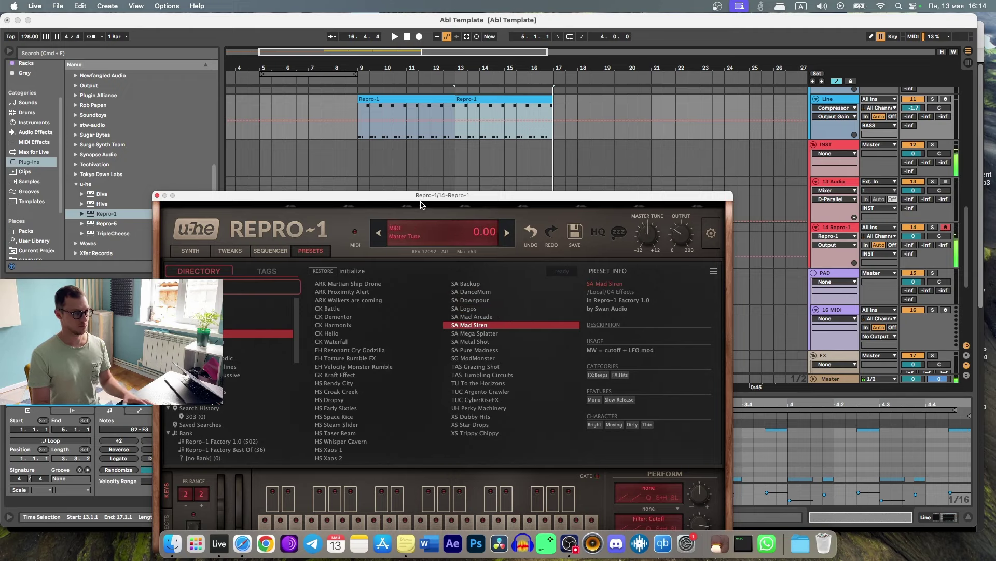
Play the arrangement from just before bar 9 and audition the effects presets GK Kraft Effect and HS Croak Creek
left_click(345, 178)
key("space")
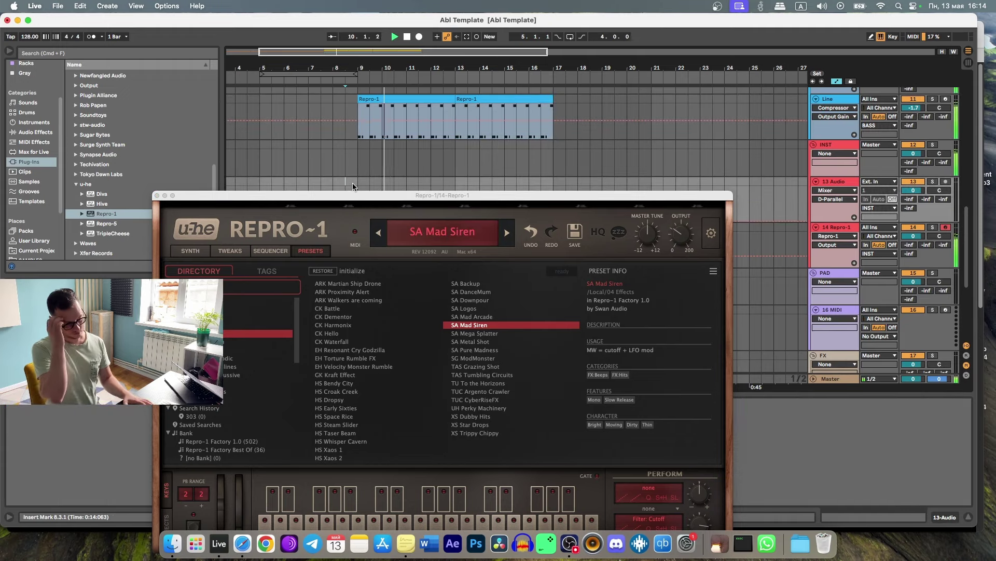
left_click(365, 374)
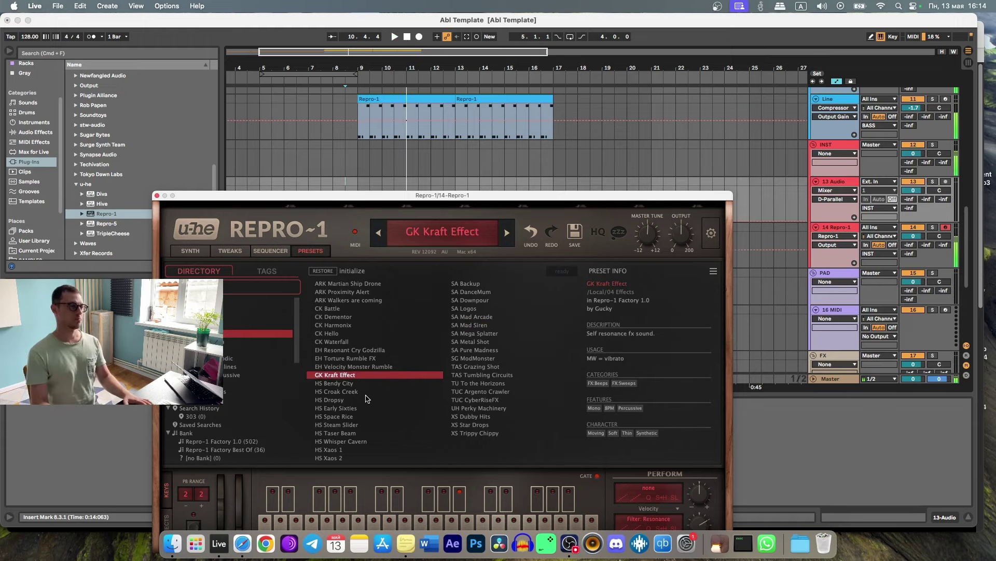
left_click_drag(411, 197, 428, 186)
left_click(384, 382)
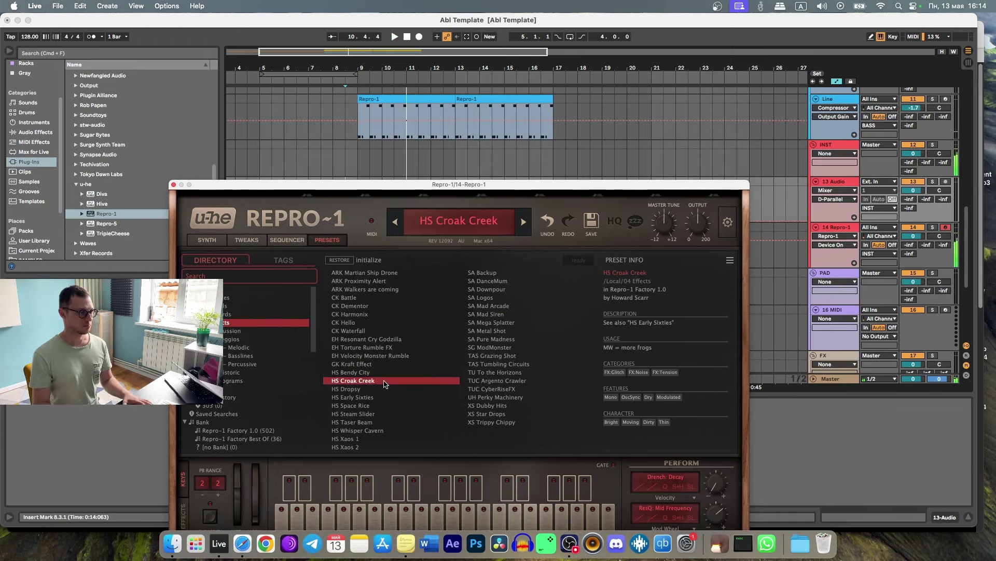
Audition ARK Melloflute and CK Horny from the Leads presets, load CK Ninja and close the Repro-1 window
left_click(229, 307)
left_click(403, 322)
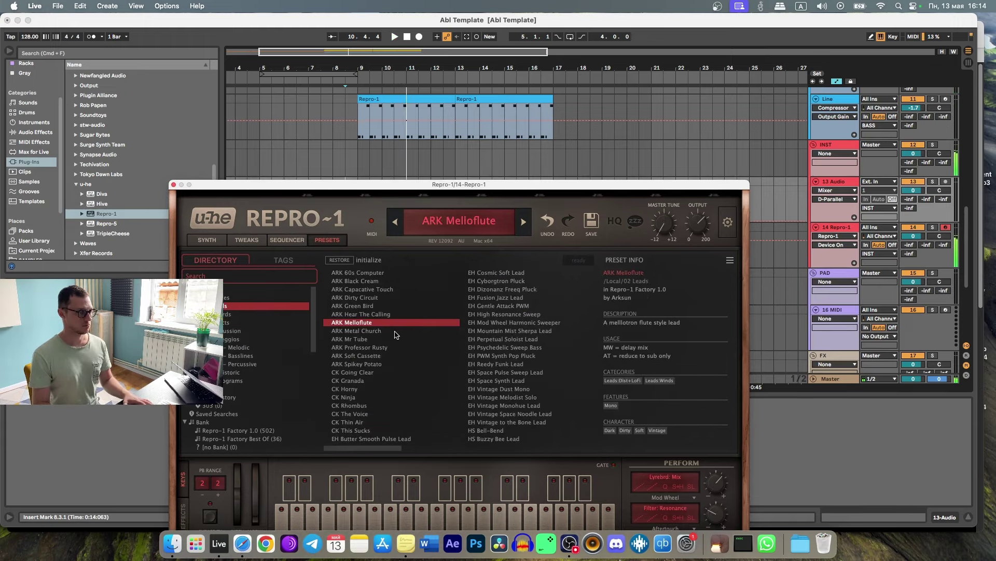
left_click(361, 389)
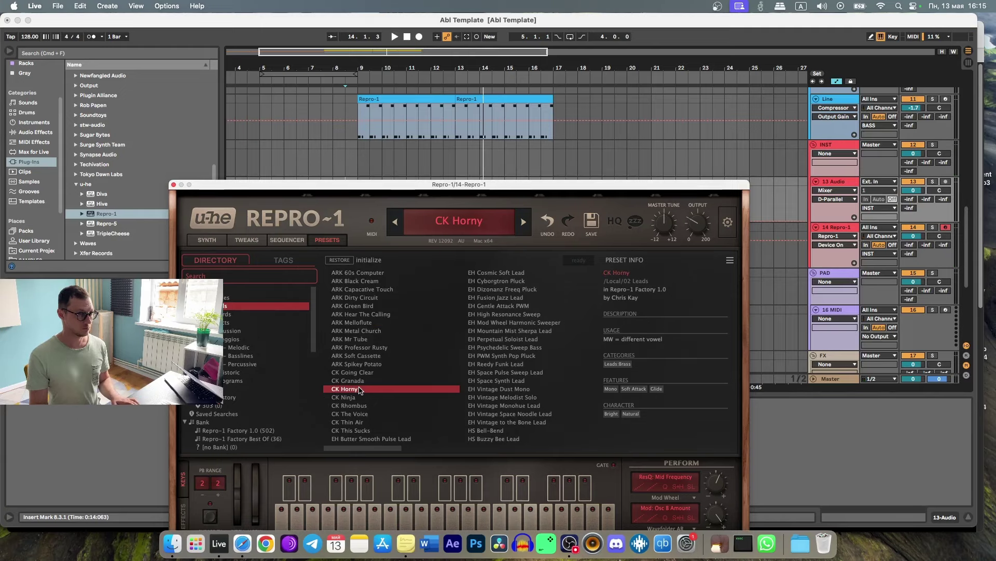
left_click(365, 397)
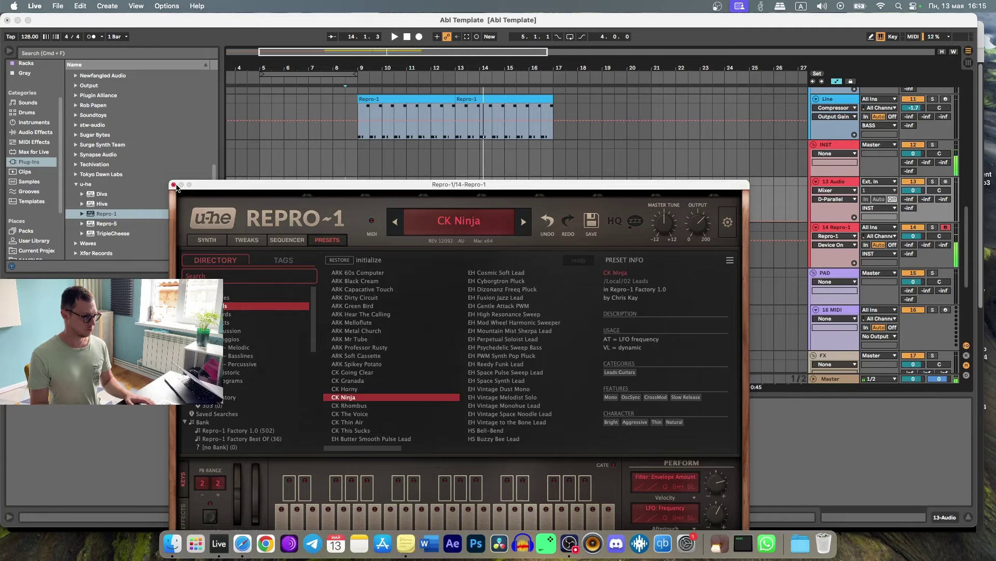
left_click(174, 185)
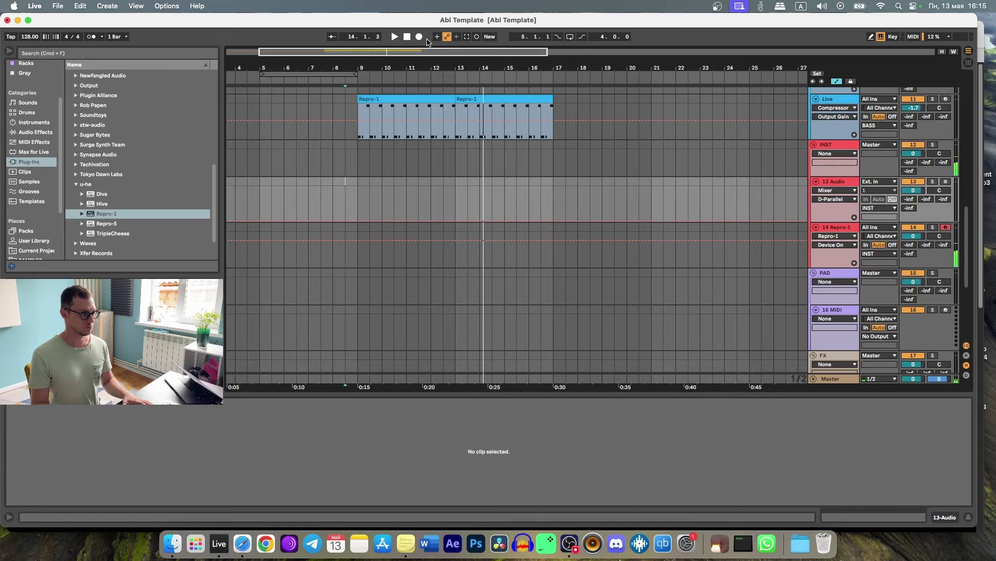
Record a G1 note pattern on the Repro-1 track from bar 9, extend the clip to bar 13 and select its notes
scroll(391, 178, "up", 3)
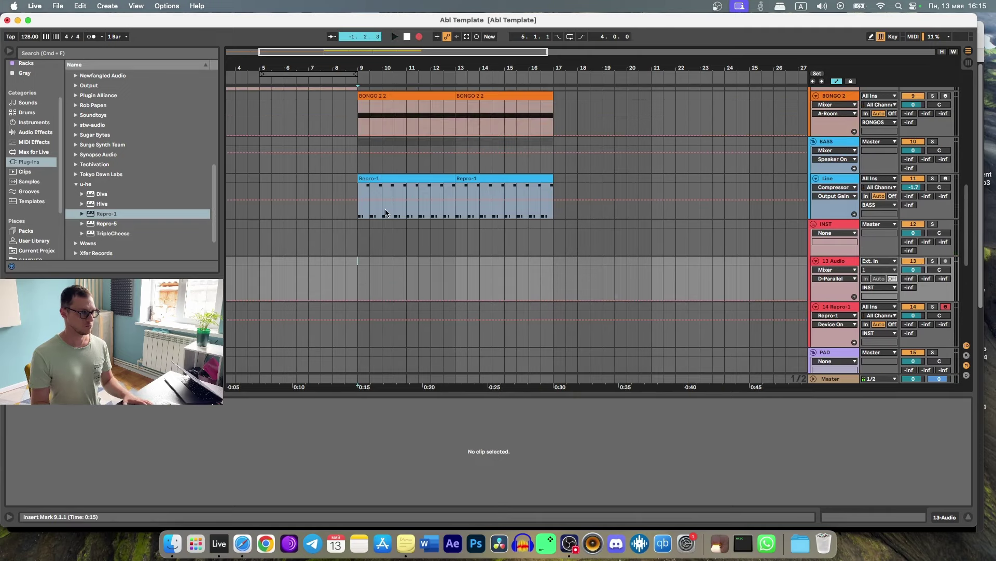
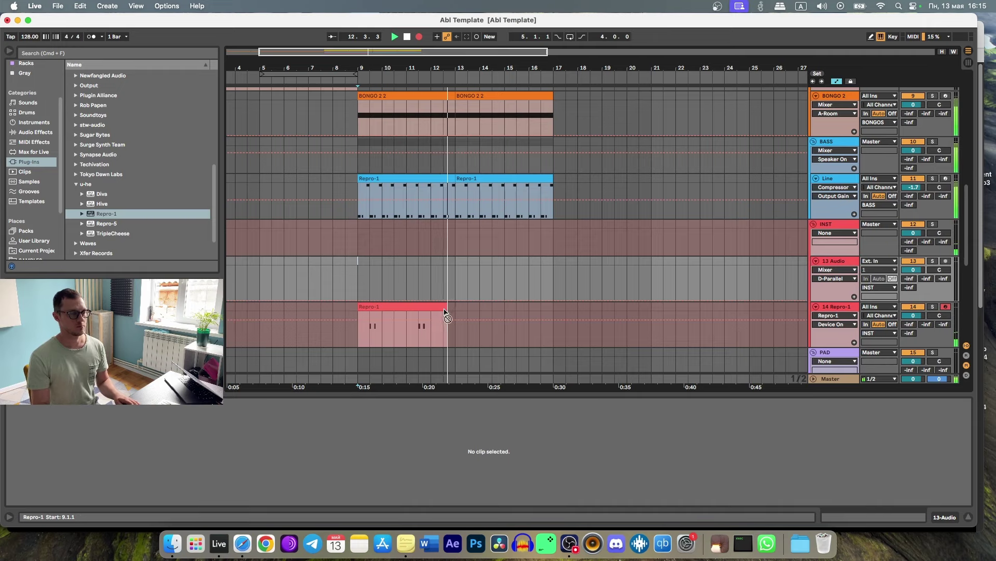
key("space")
mouse_move(441, 307)
left_mouse_down()
mouse_move(466, 306)
mouse_move(452, 306)
left_mouse_up()
key("super+a")
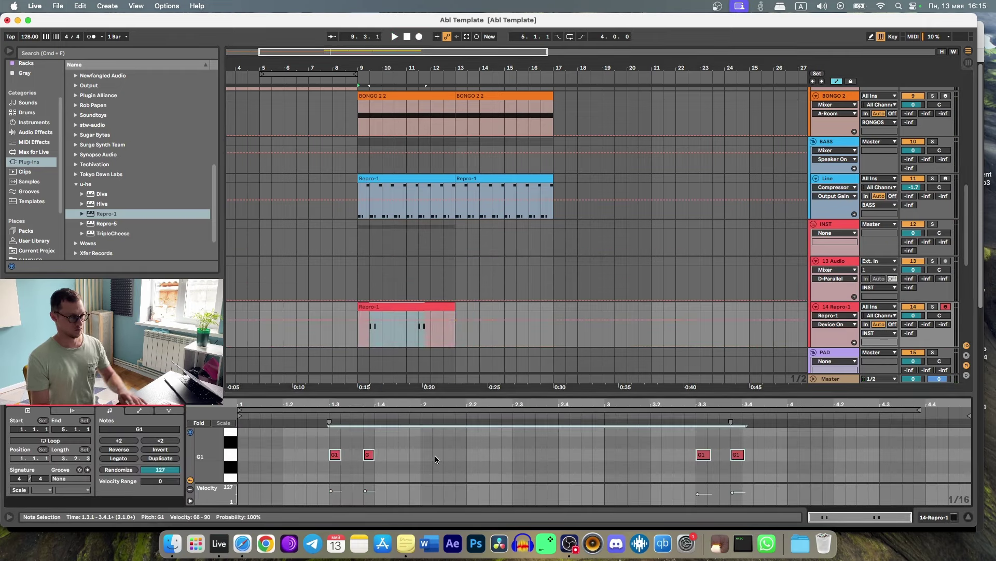
Rename the Repro-1 track to Synth and duplicate its clip to bar 13
left_click(846, 311)
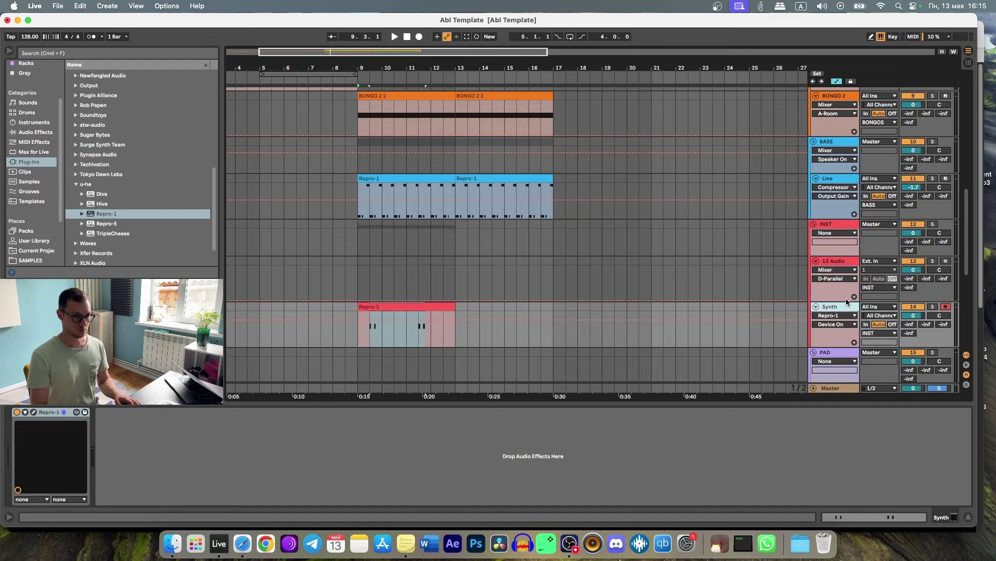
left_click(434, 307)
key("super+d")
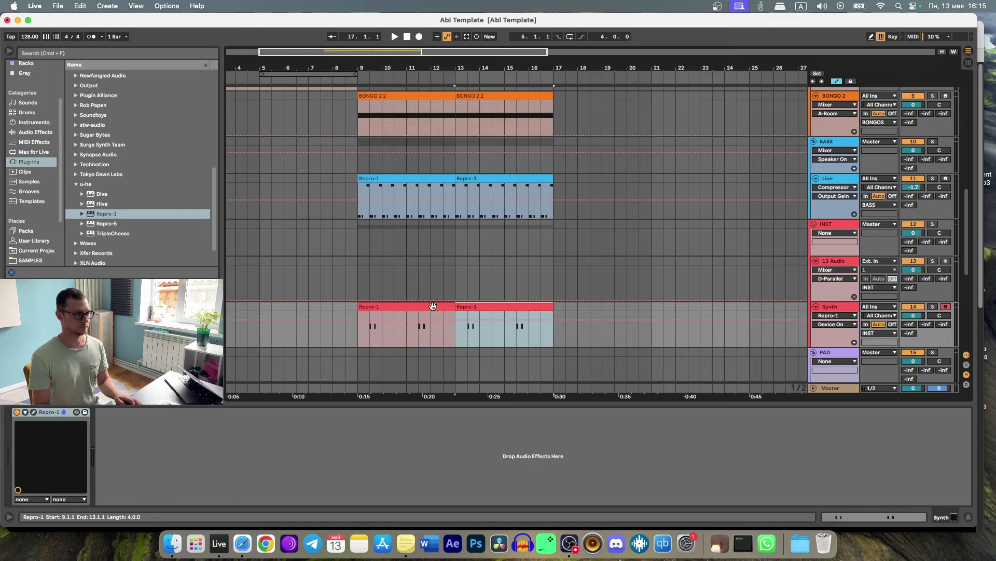
Search the SAMPLES folder for "voca"
scroll(426, 326, "down", 3)
scroll(415, 332, "down", 2)
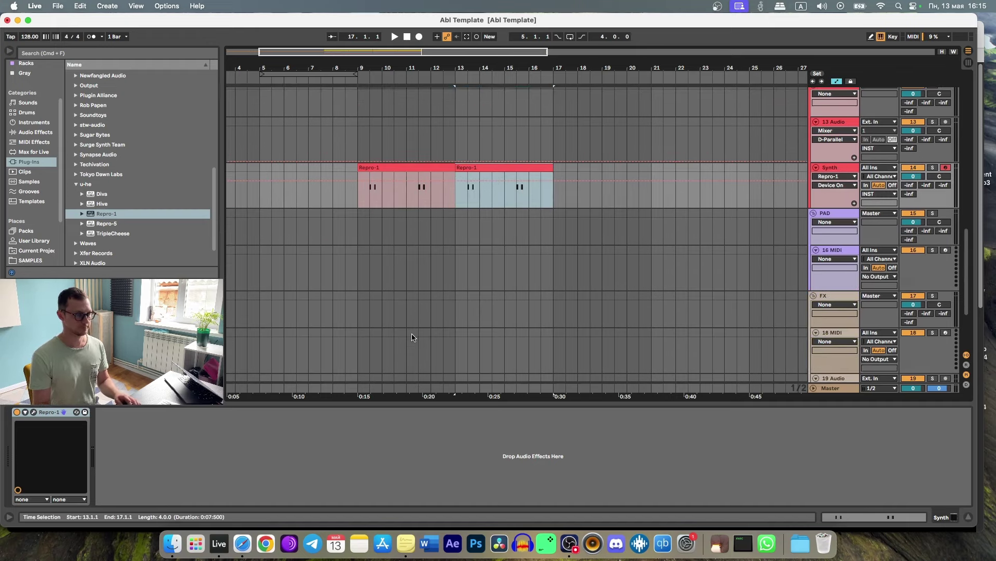
left_click(32, 261)
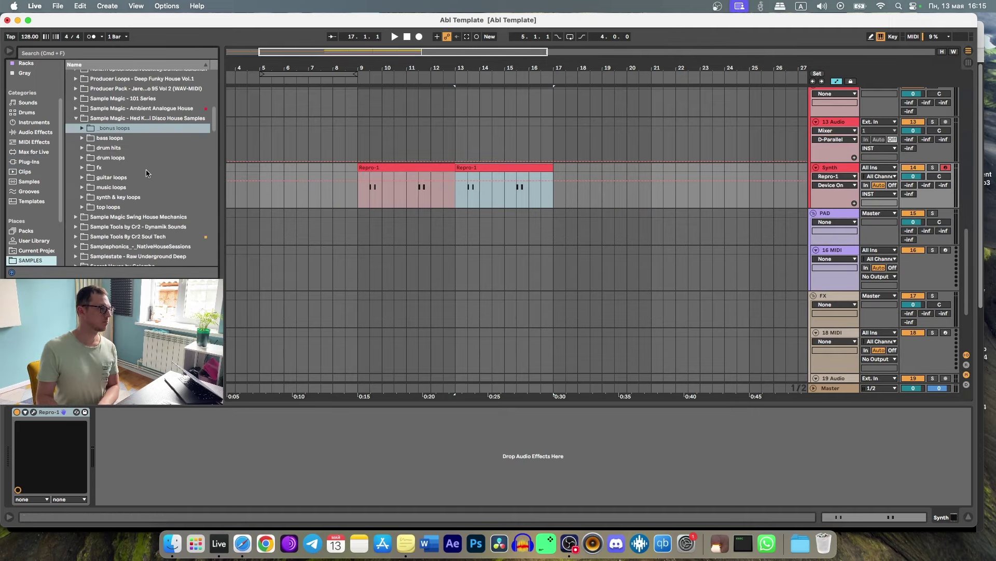
double_click(123, 118)
left_click(123, 52)
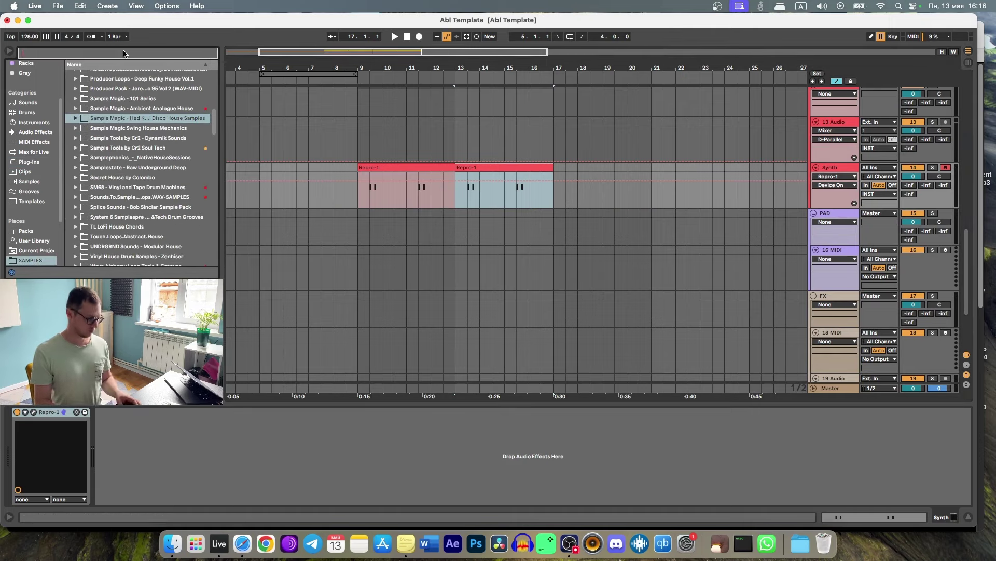
type("voca")
Open a vocal sample folder in the results and audition its first Track 94 samples, ending on Track 94 - 02.wav
scroll(111, 103, "down", 5)
left_click(136, 130)
key("Right")
key("Down")
key("Right")
key("Down")
scroll(152, 217, "down", 1)
key("Down")
scroll(153, 212, "down", 3)
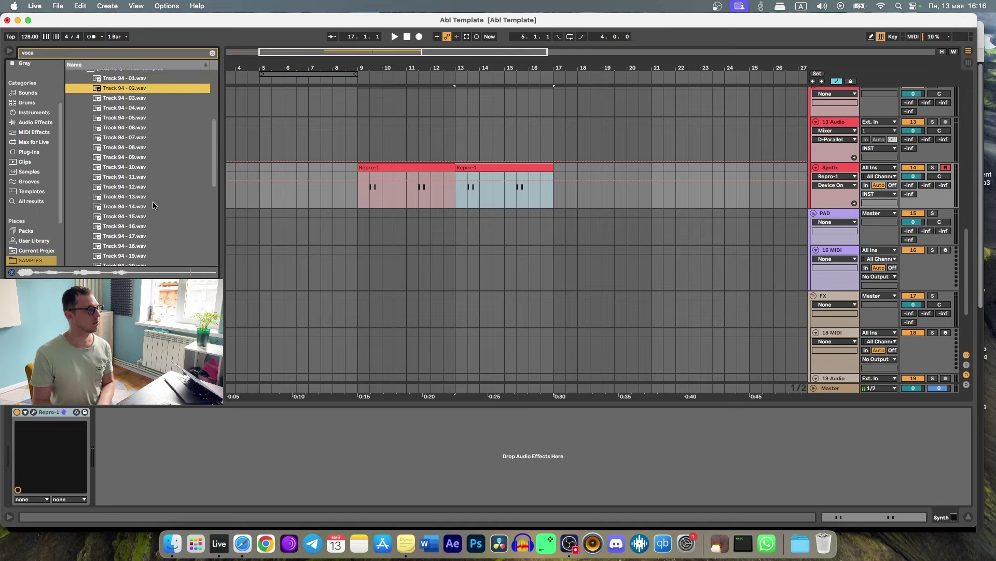
key("Down")
key("Down")
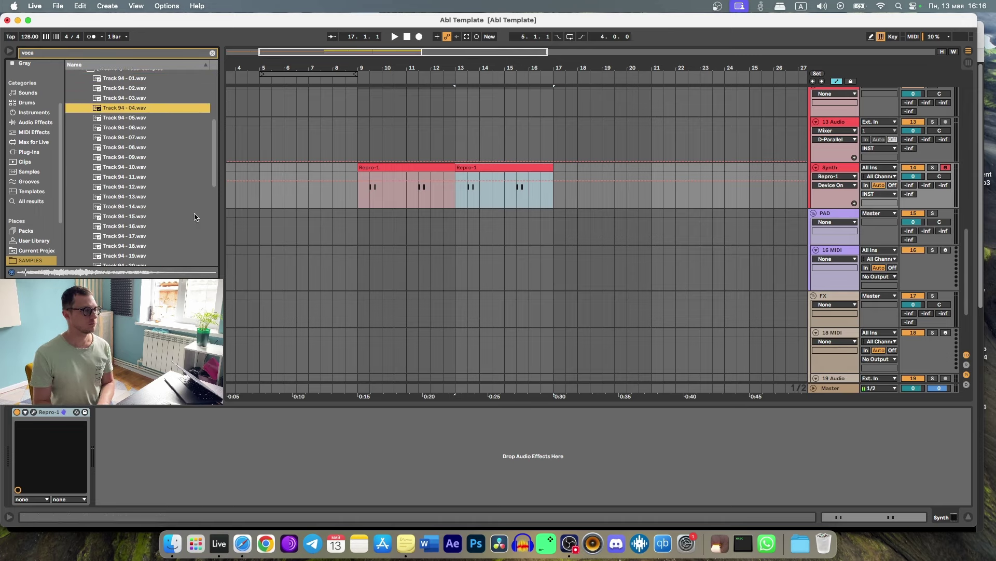
key("Up")
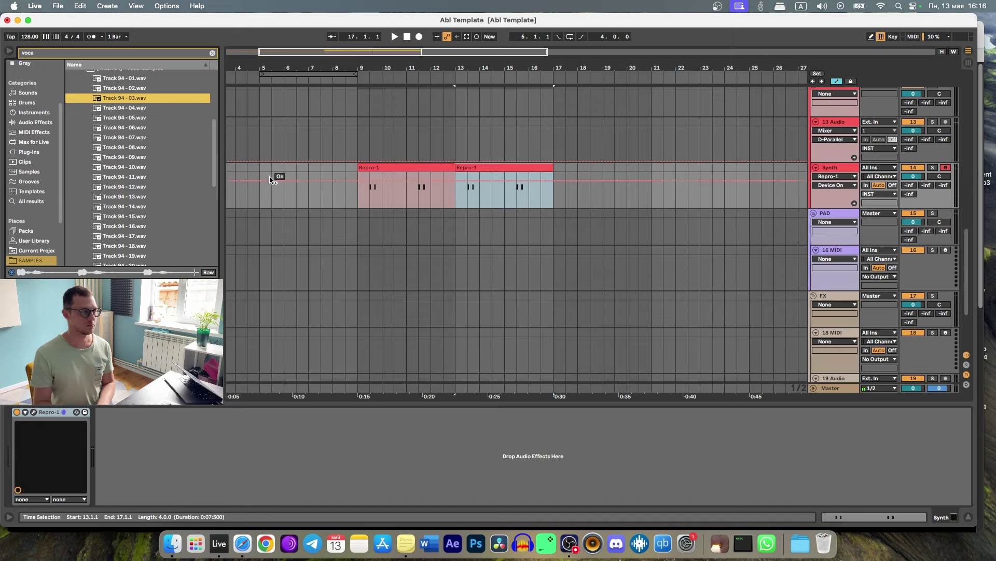
key("Up")
Try Track 94 - 02.wav as a sampler instrument on the 18 MIDI track and undo the load
left_click(837, 332)
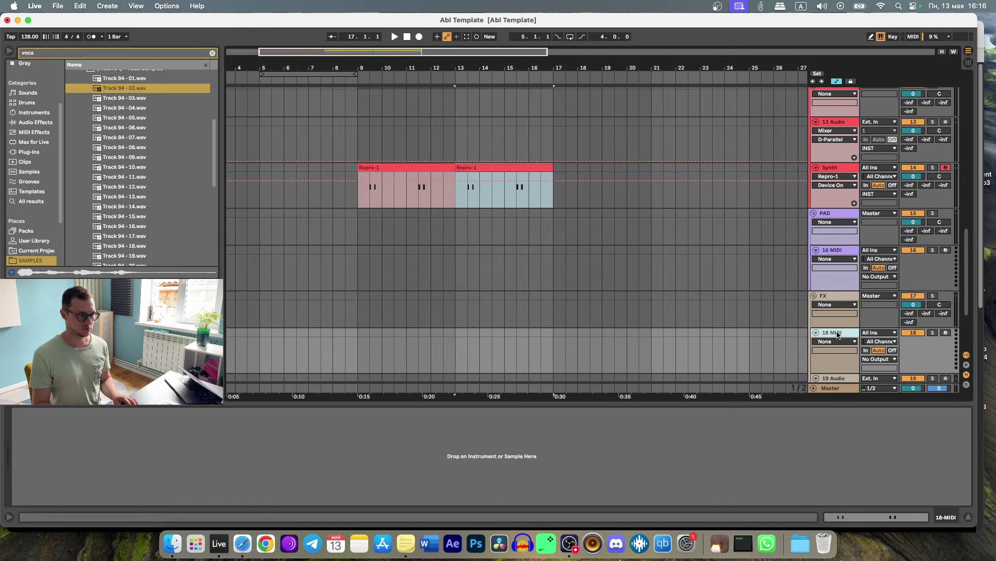
left_click_drag(131, 91, 313, 423)
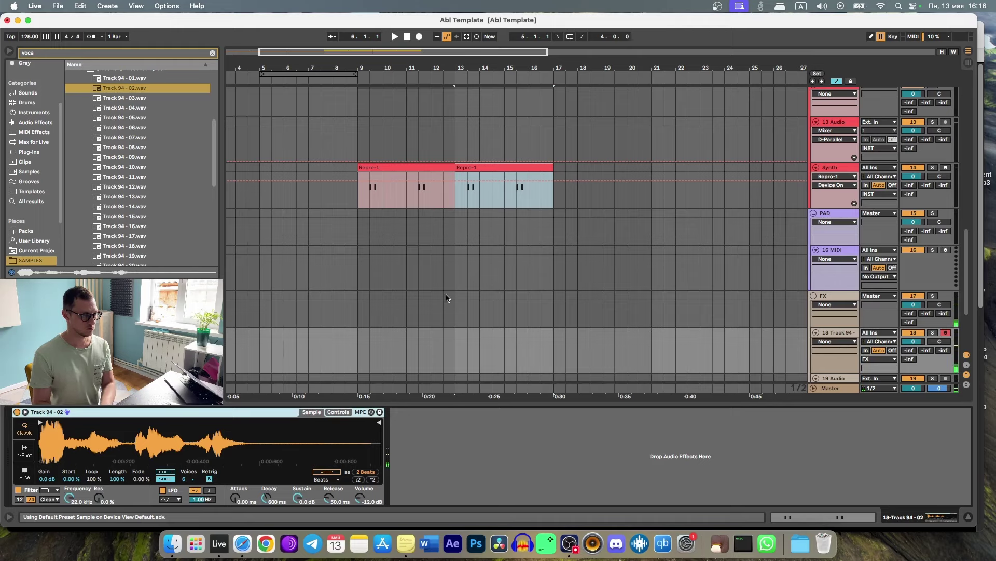
key("super+z")
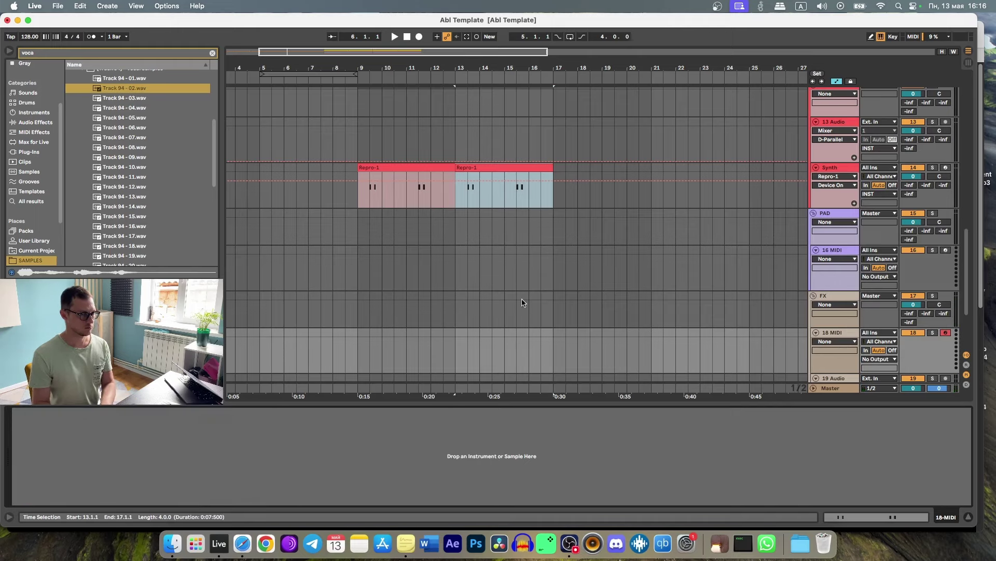
Place Track 94 - 02.wav as an audio clip near bar 9 on track 18, solo the track and play it from bar 9
left_click_drag(120, 91, 364, 342)
left_click(932, 333)
left_click_drag(361, 76, 467, 280)
scroll(438, 265, "down", 2)
left_click(393, 278)
key("space")
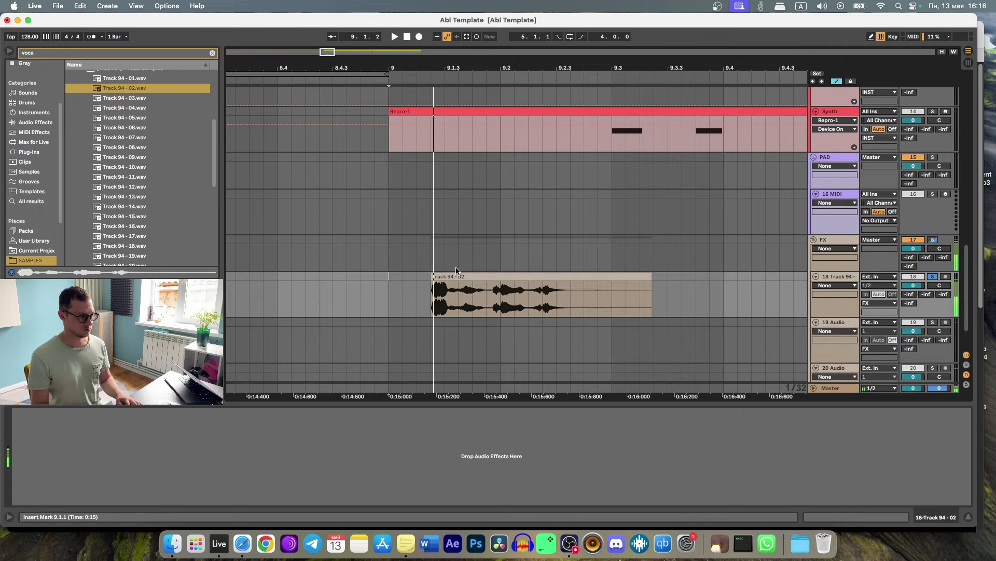
Turn on the metronome, move the Track 94 - 02 clip to start at 9.2 and check its timing by playing it
left_click(92, 37)
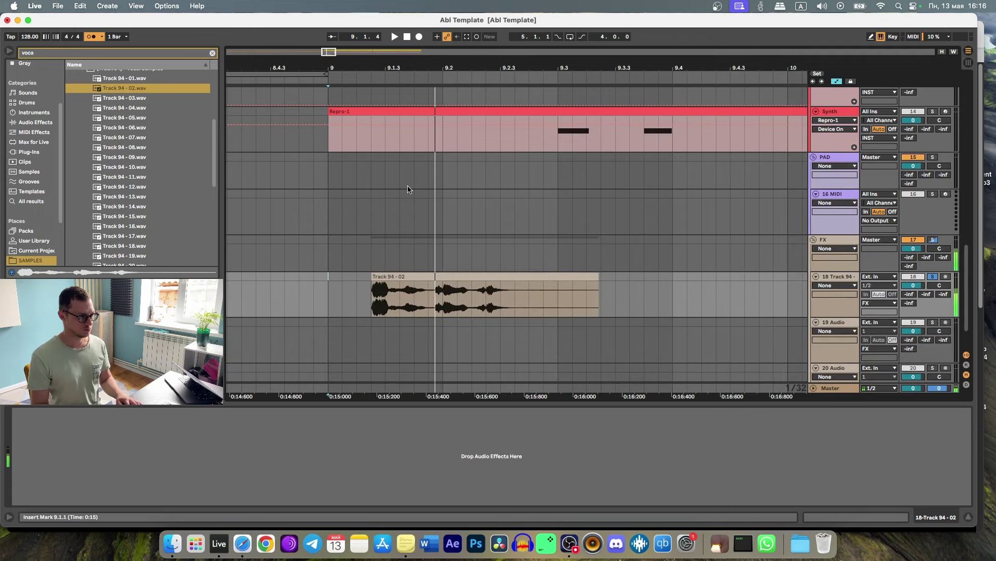
left_click_drag(410, 280, 464, 273)
left_click(315, 284)
key("space")
key("space")
key("minus")
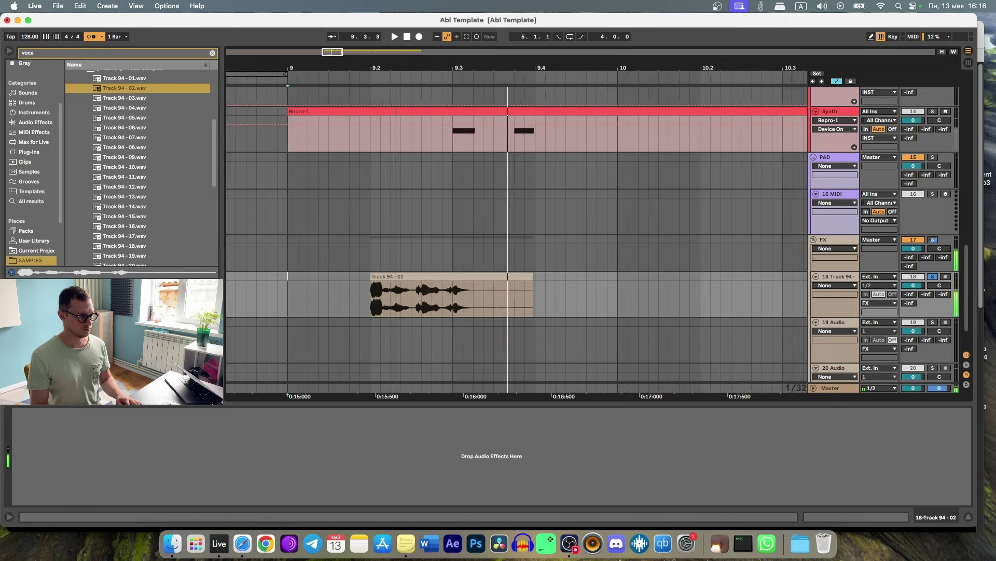
key("minus")
key("space")
Open the Track 94 - 02 clip's sample view and turn on Warp
double_click(431, 276)
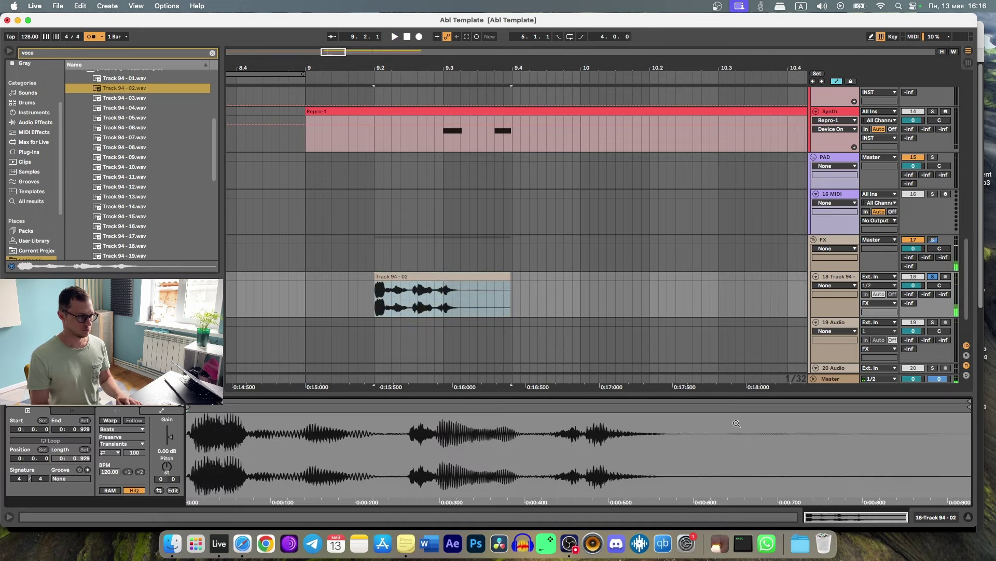
left_click(110, 421)
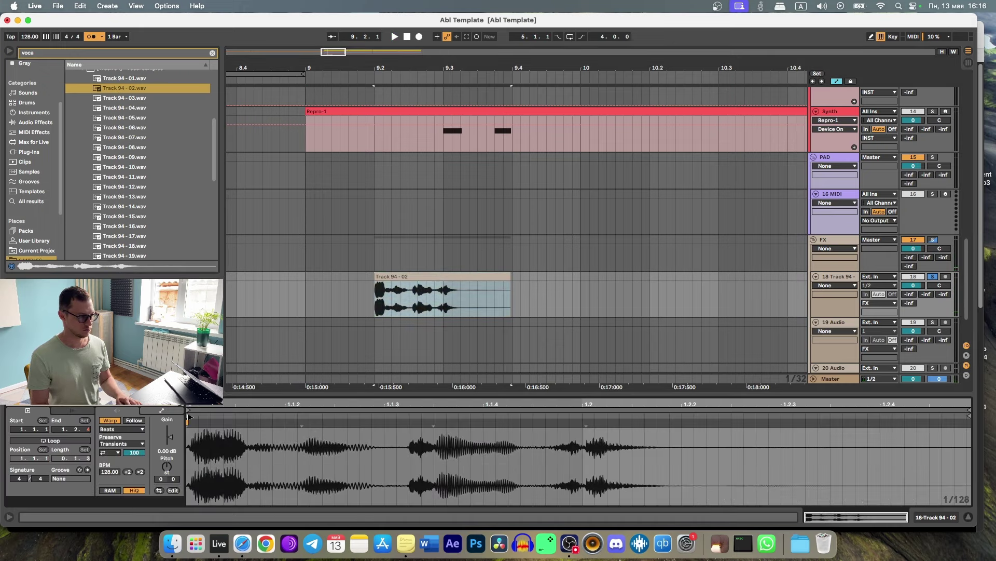
Audition the neighbouring Track 94 vocal samples in the browser, up to Track 94 - 09.wav
left_click(104, 115)
key("Down")
key("Down")
key("Down")
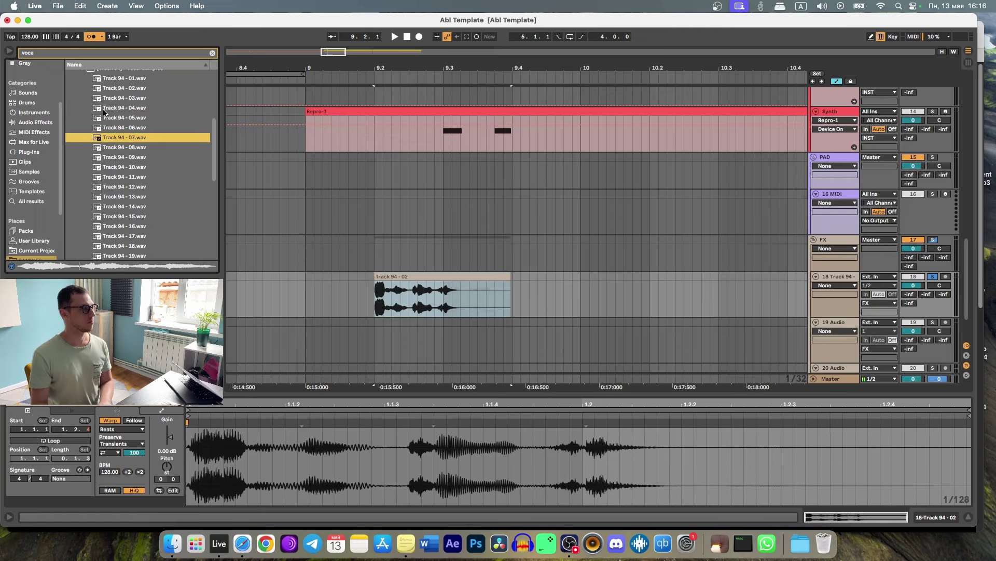
key("Down")
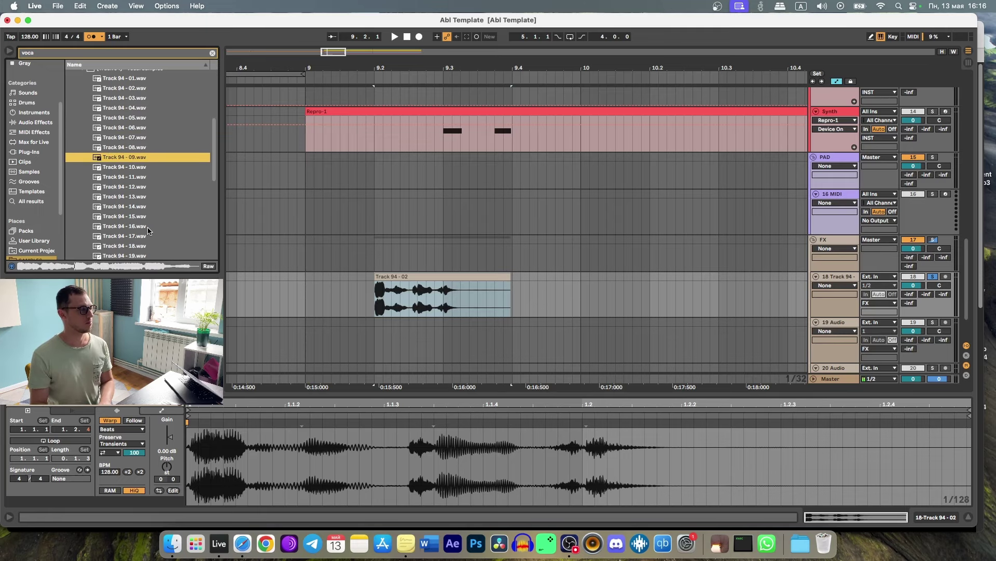
key("Up")
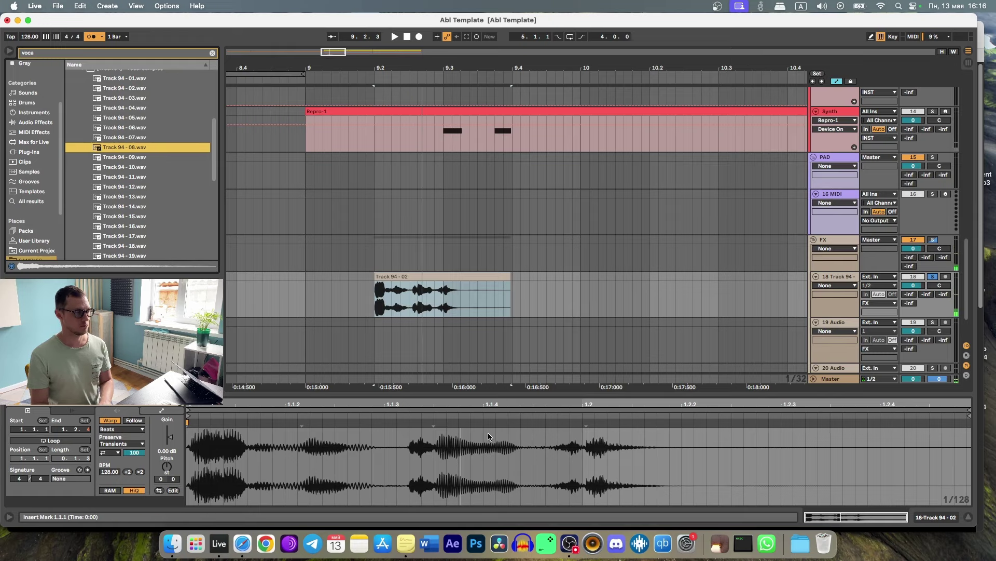
Stretch the Track 94 - 02 clip by adding a warp marker near 1.2 and moving it to 1.2.3, checking the timing by playing it
left_click(319, 287)
left_click(405, 293)
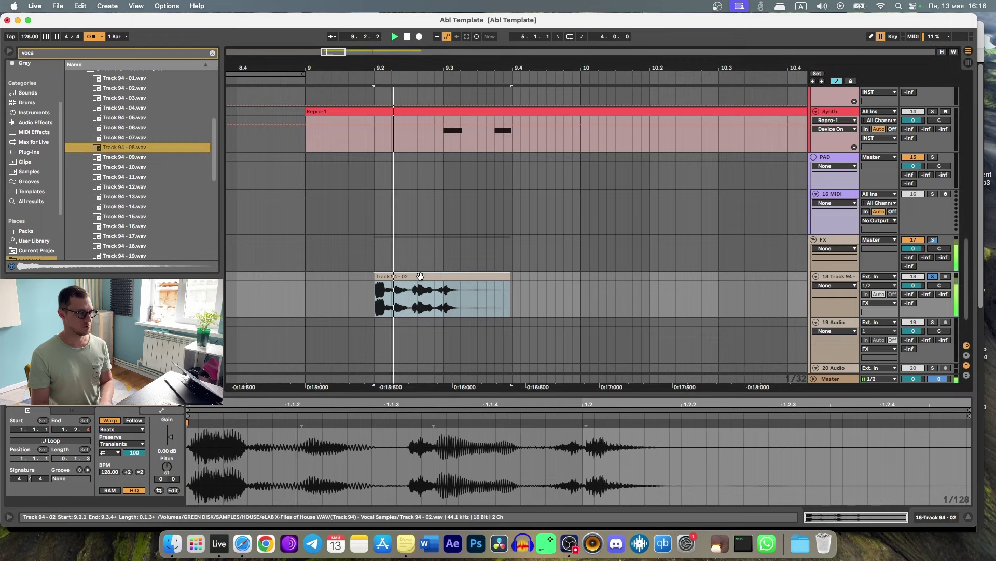
left_click(573, 426)
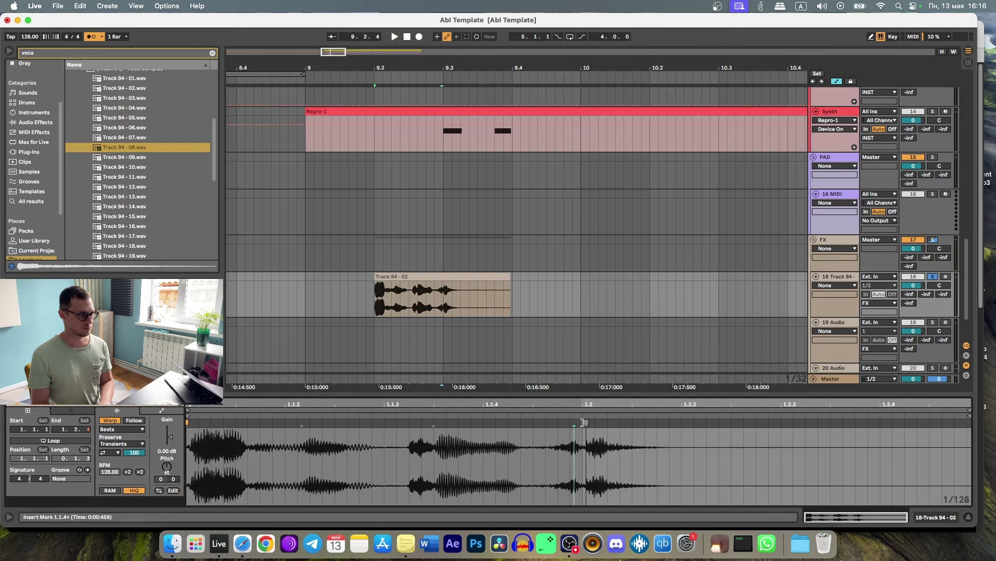
left_click_drag(585, 422, 761, 422)
key("space")
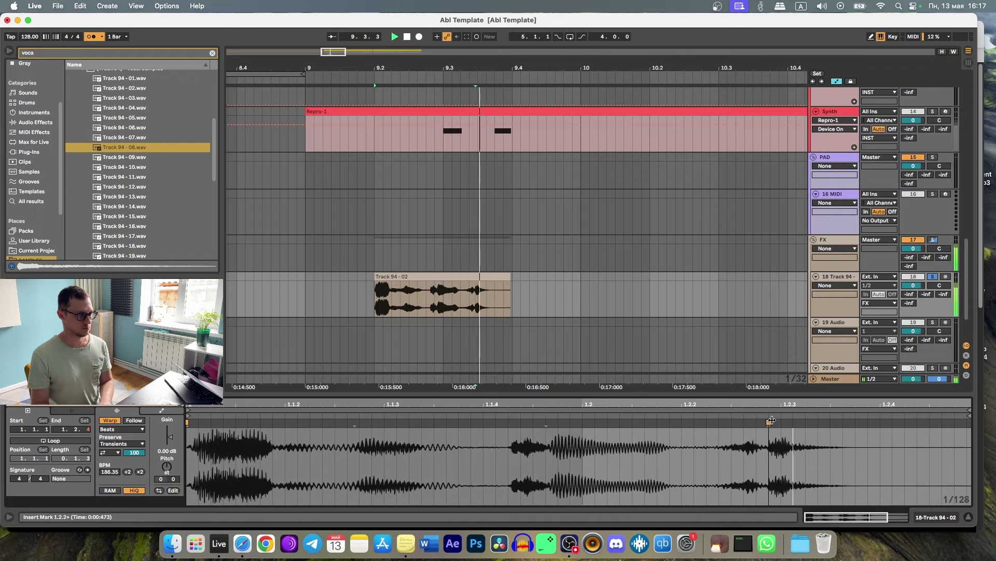
mouse_move(761, 423)
left_mouse_down()
mouse_move(789, 419)
mouse_move(777, 418)
left_mouse_up()
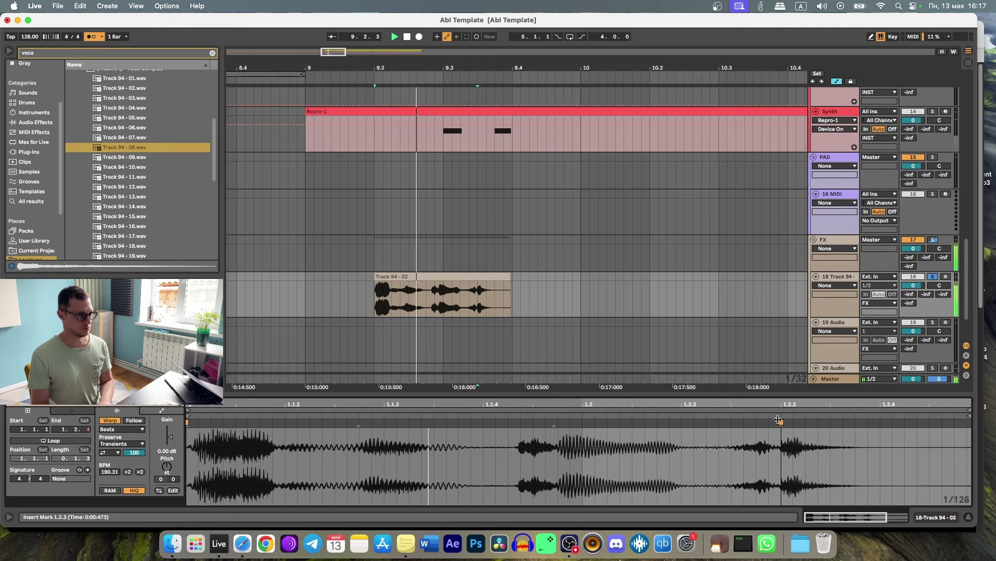
Turn off the metronome and track 18's solo, and lower the Track 94 - 02 clip's gain to -4.39 dB
left_click(933, 279)
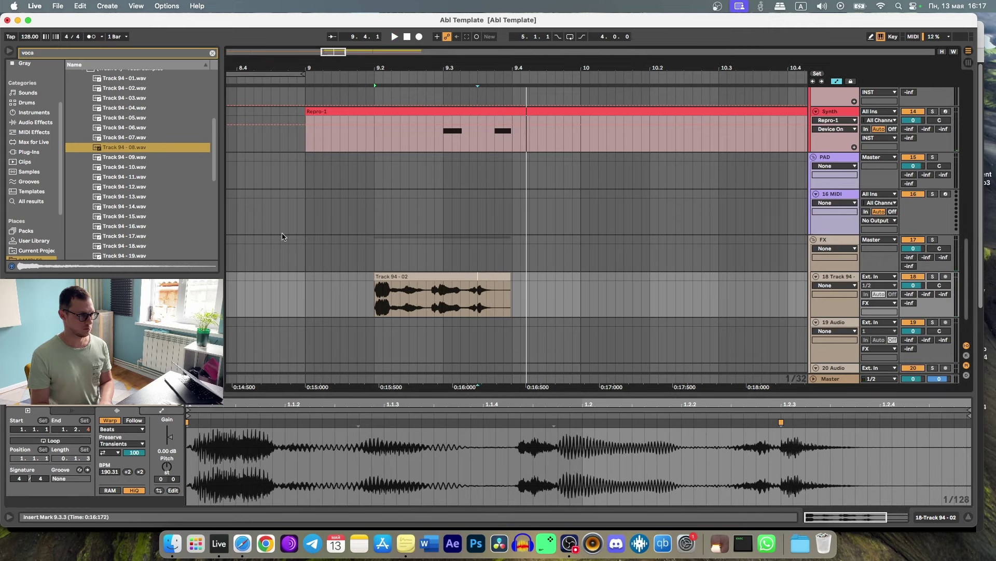
left_click(254, 283)
key("space")
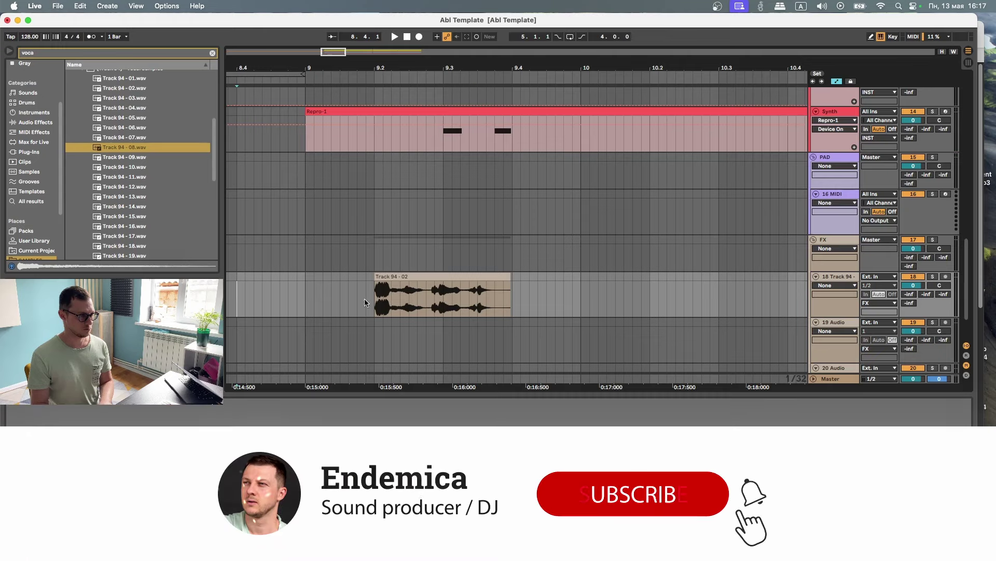
left_click(456, 274)
key("space")
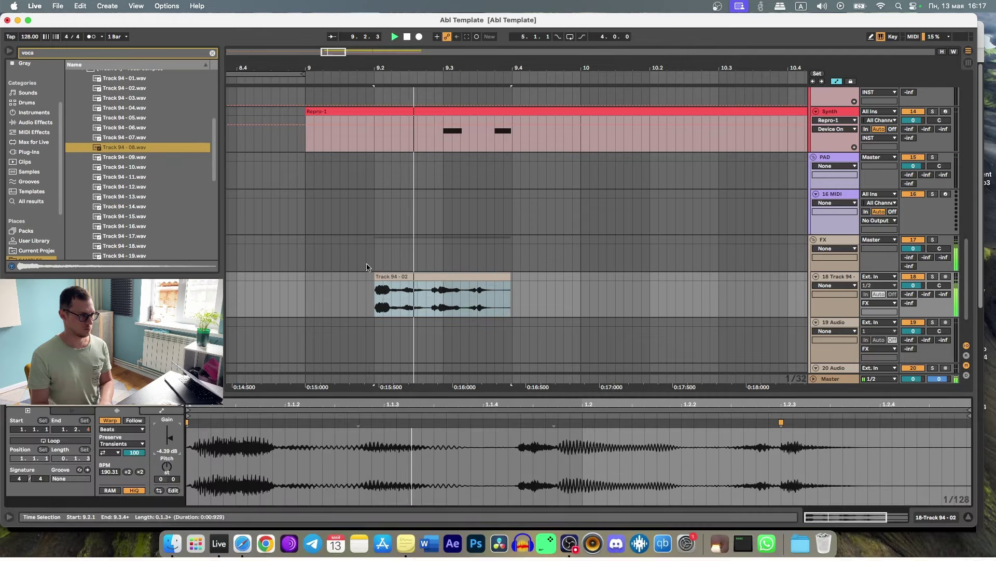
Play the arrangement from 8.4 to check the vocal in the mix, and mute the Synth track
left_click(236, 285)
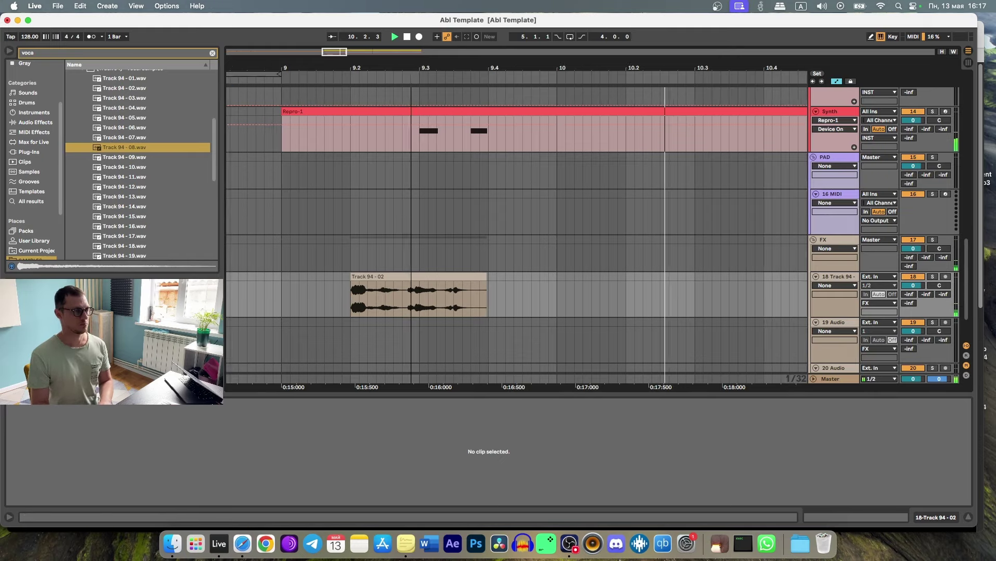
key("minus")
key("minus")
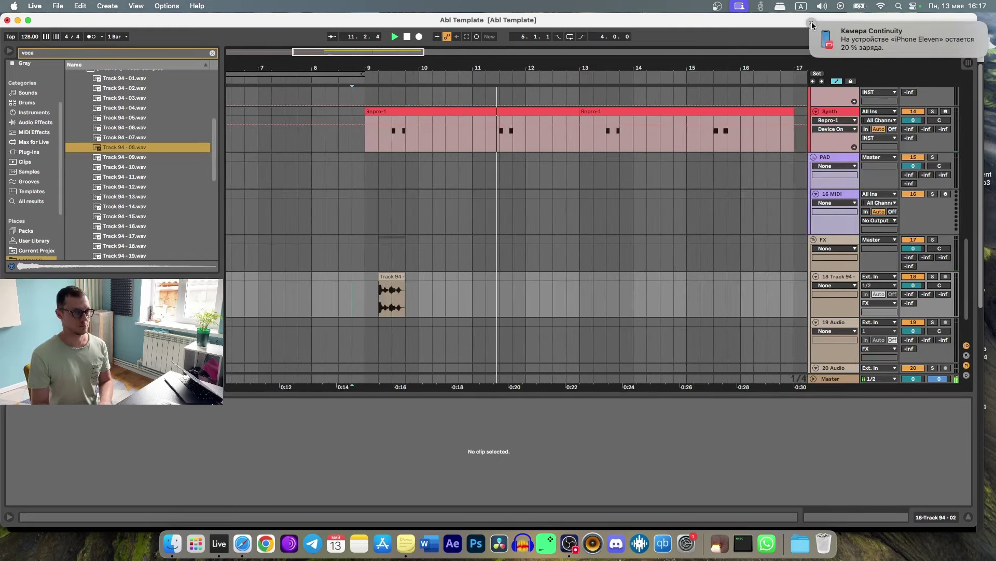
left_click(812, 24)
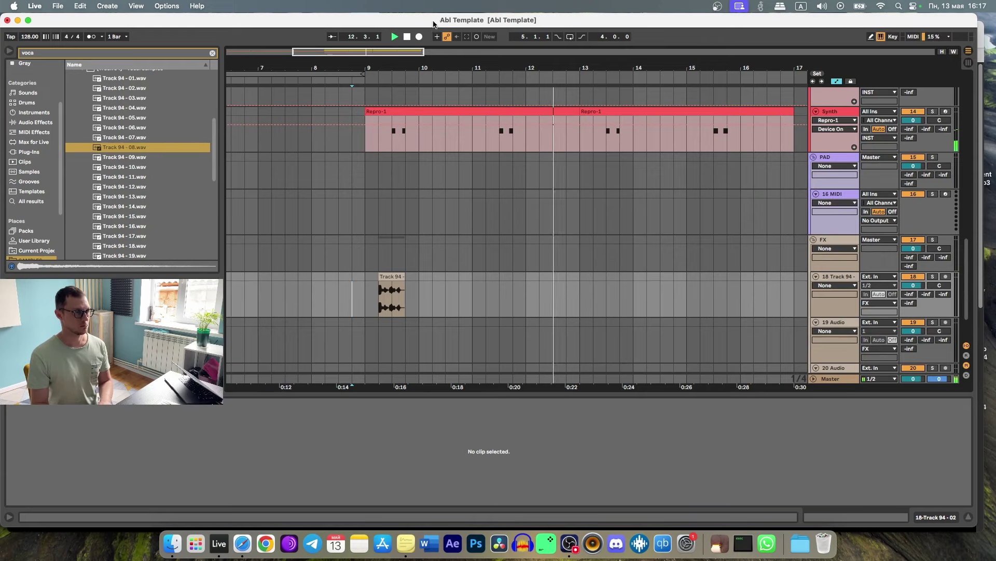
key("space")
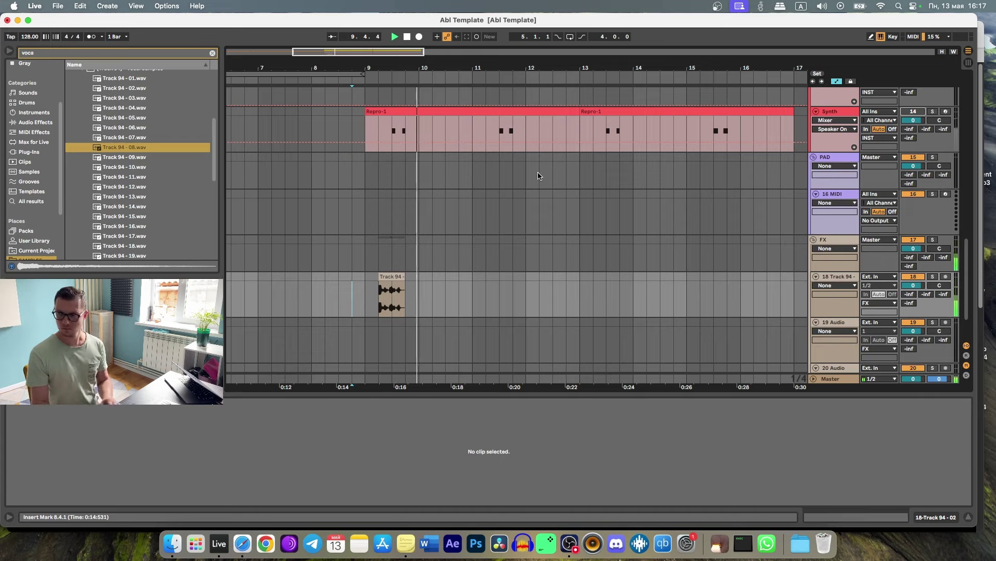
Try duplicating the four-bar vocal section from bar 9 to bar 13, and delete the copied clip
left_click_drag(441, 67, 409, 66)
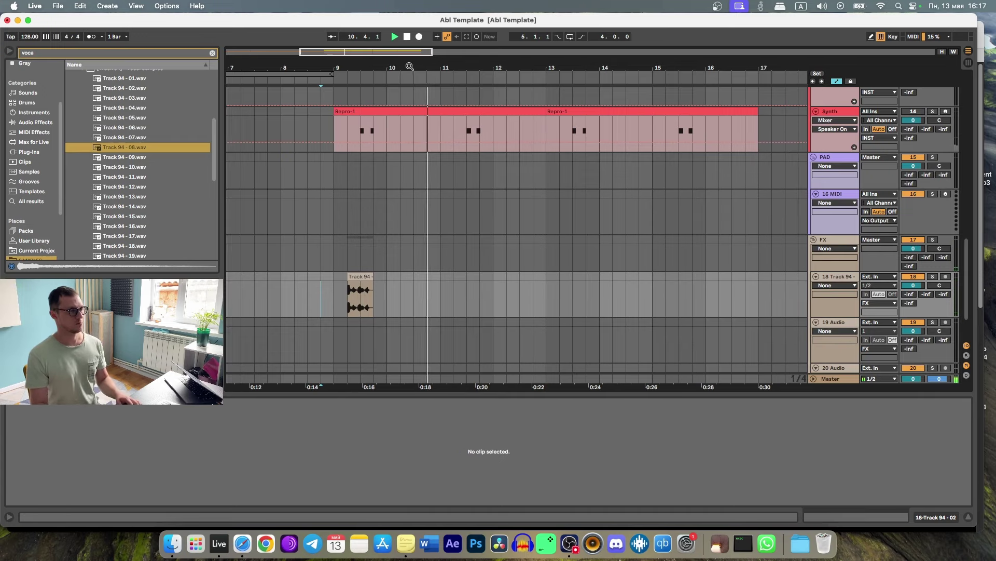
left_click(356, 279)
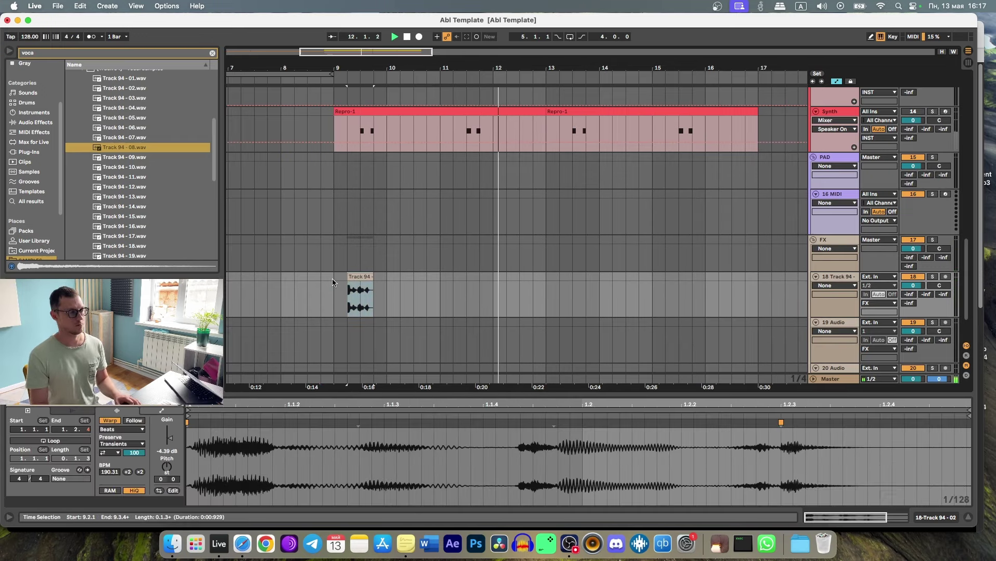
left_click_drag(337, 296, 520, 278)
key("super+d")
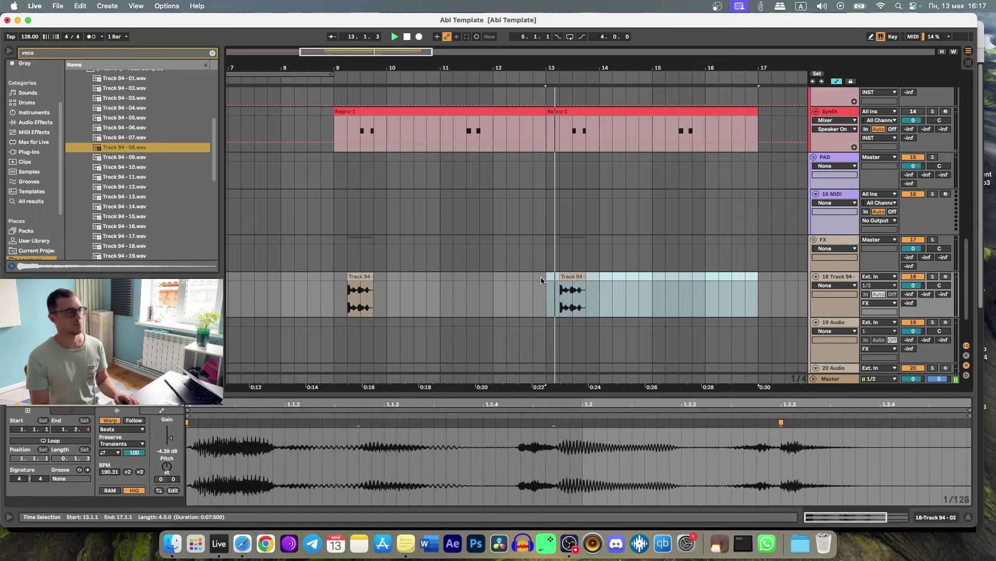
left_click(573, 293)
key("Delete")
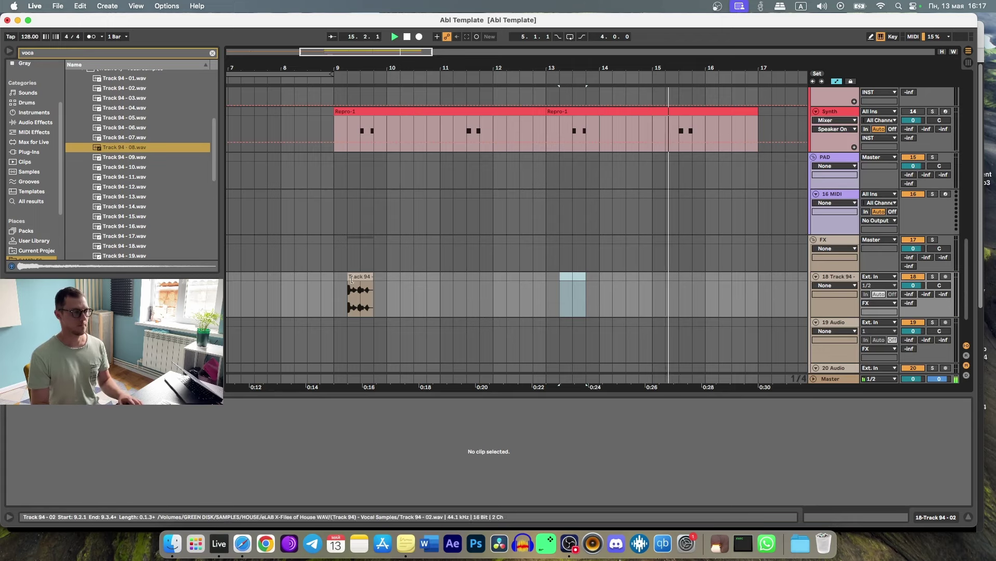
Solo track 18, play it from bar 9 and rename the track VOCAL
left_click(334, 278)
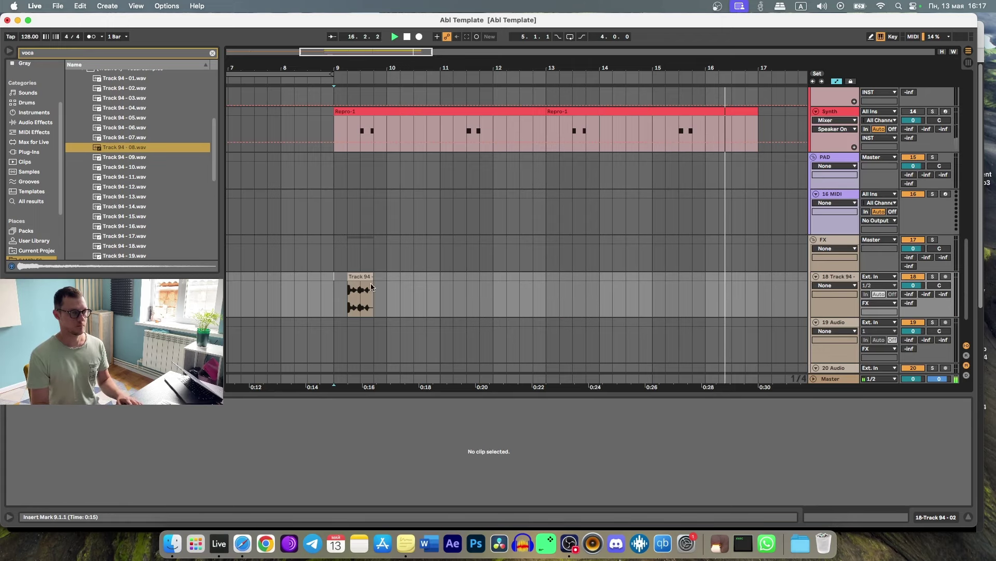
left_click(932, 276)
key("space")
key("space")
key("super+r")
type("VOCAL")
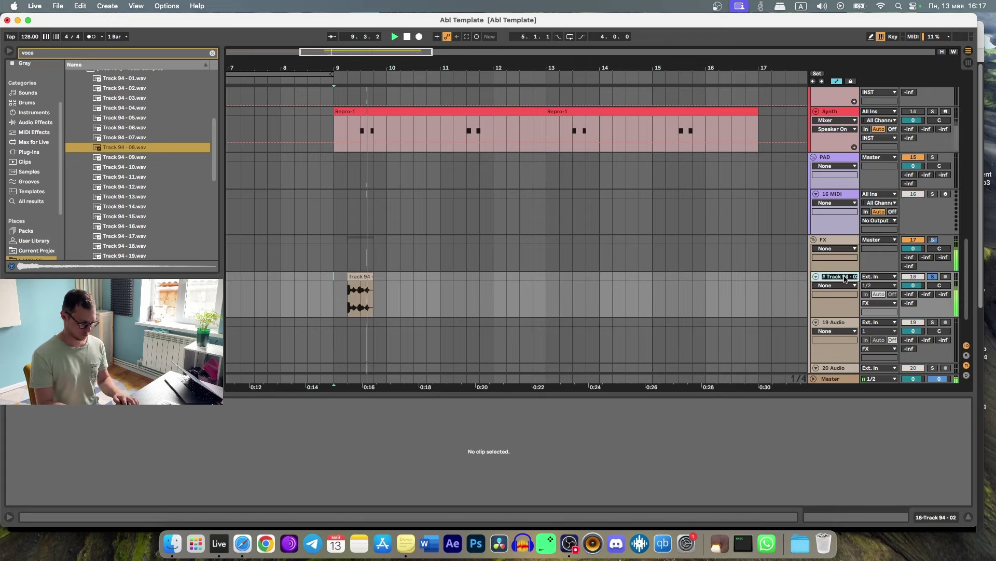
key("Return")
Play the soloed vocal and lower the Track 94 - 02 clip's gain to -6.72 dB
key("space")
key("space")
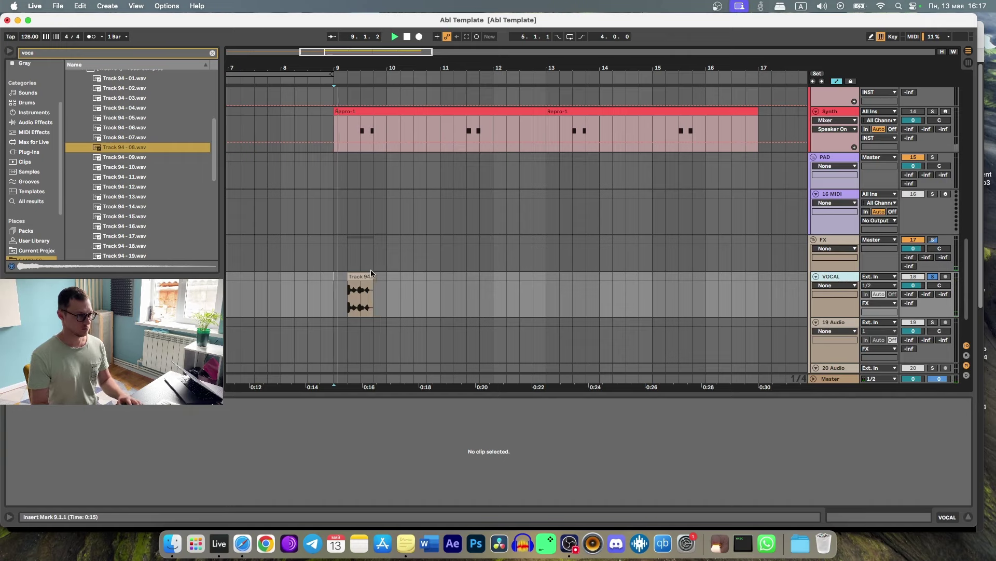
left_click(360, 296)
left_click_drag(159, 435, 158, 442)
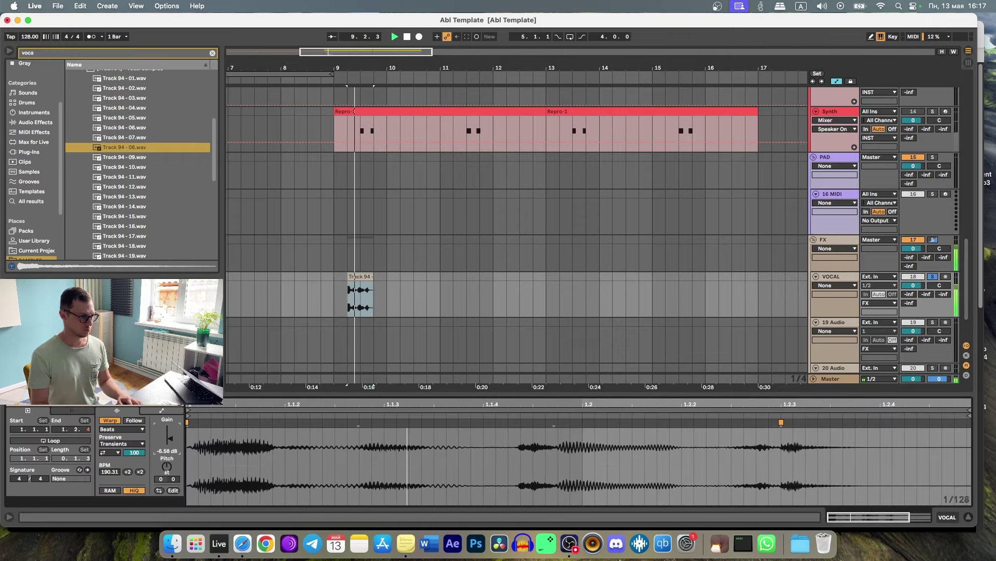
Add EQ Eight to the VOCAL track and set its low-cut band to 426 Hz with a Q of 0.56
left_click(212, 53)
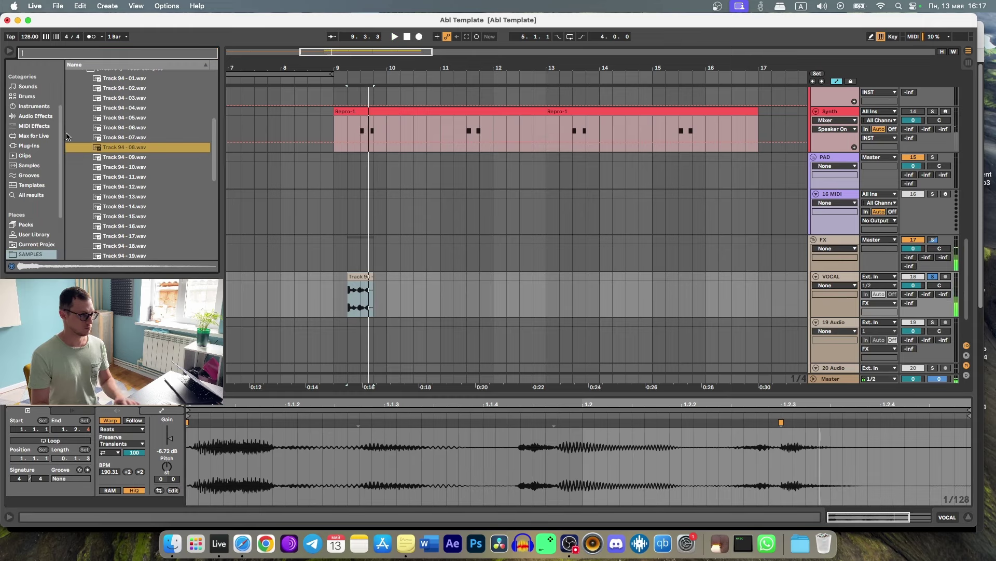
left_click(35, 126)
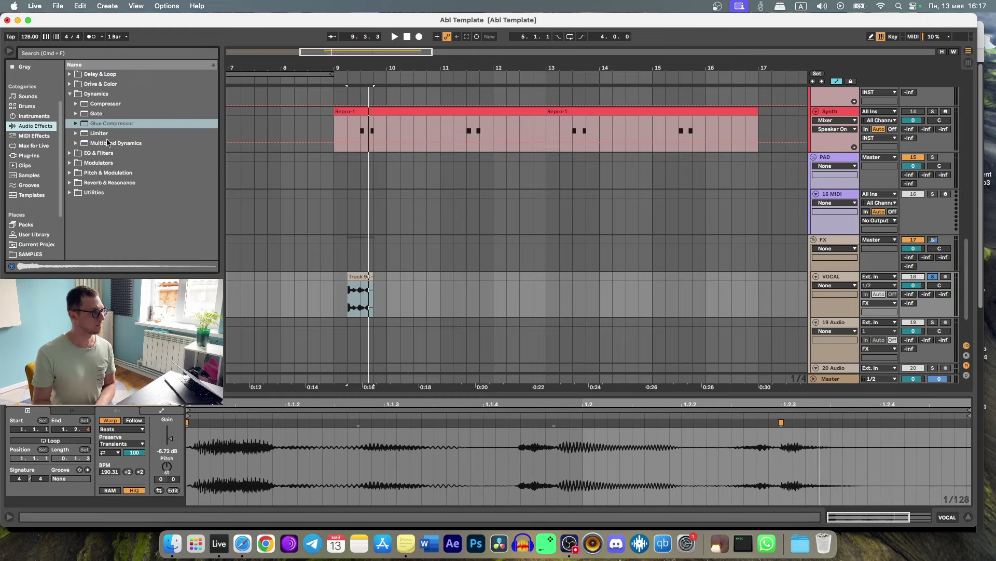
left_click(105, 164)
key("Up")
key("Right")
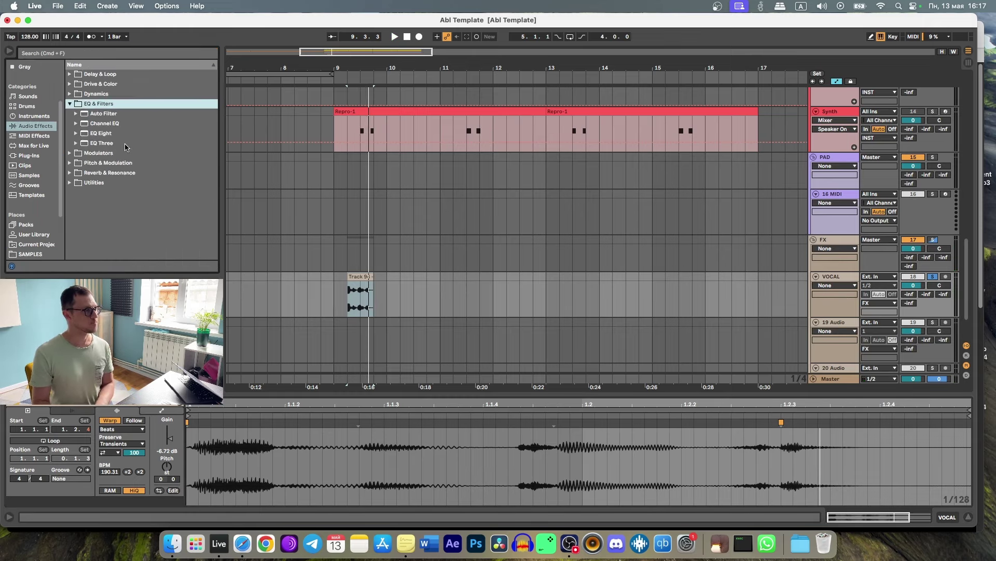
left_click_drag(108, 134, 158, 166)
left_click_drag(386, 346, 387, 296)
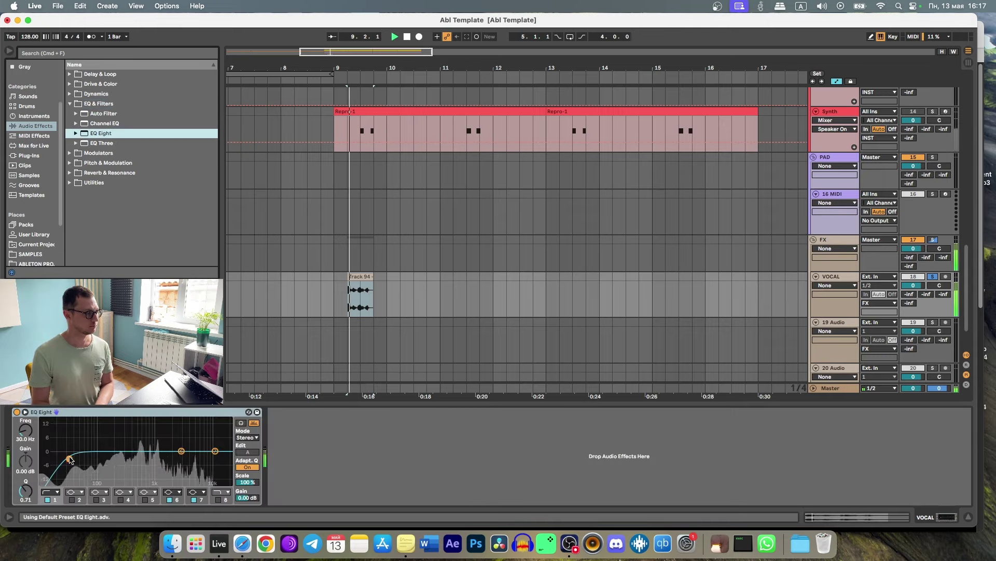
left_click_drag(123, 460, 133, 462)
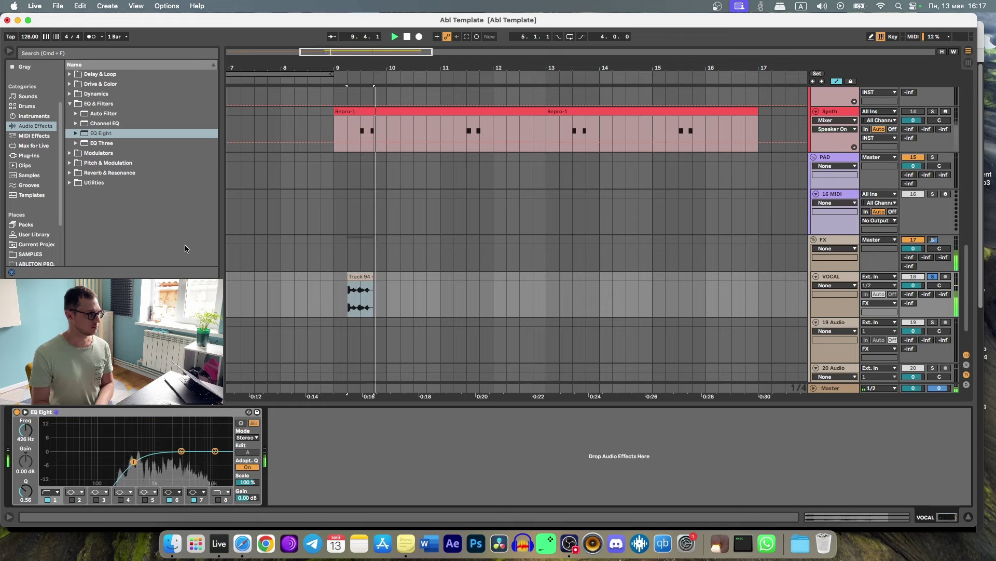
Add Chorus-Ensemble and Phaser-Flanger with the Doubler Ether preset after EQ Eight, and play the vocal unsoloed in the mix
left_click(125, 163)
double_click(113, 144)
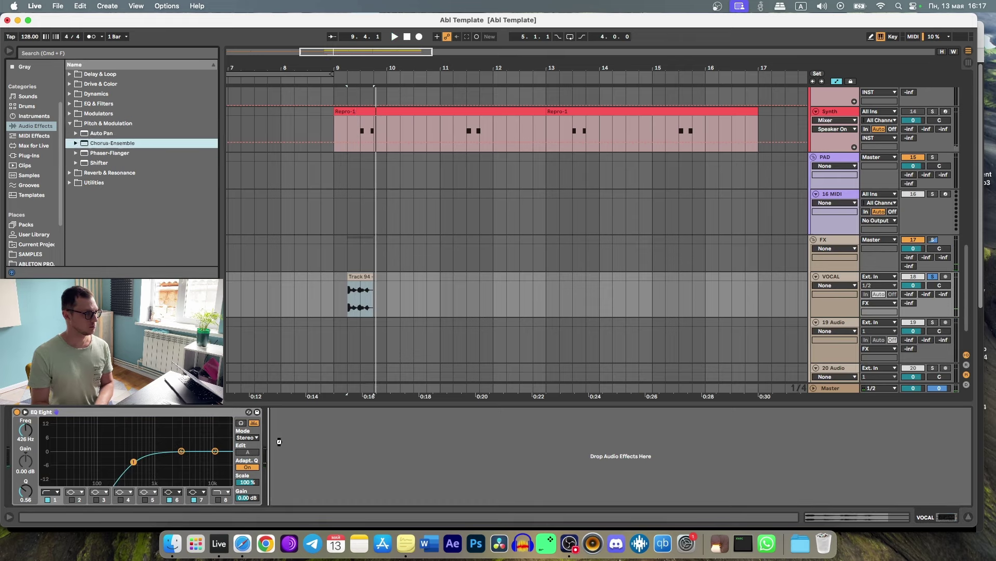
left_click(108, 153)
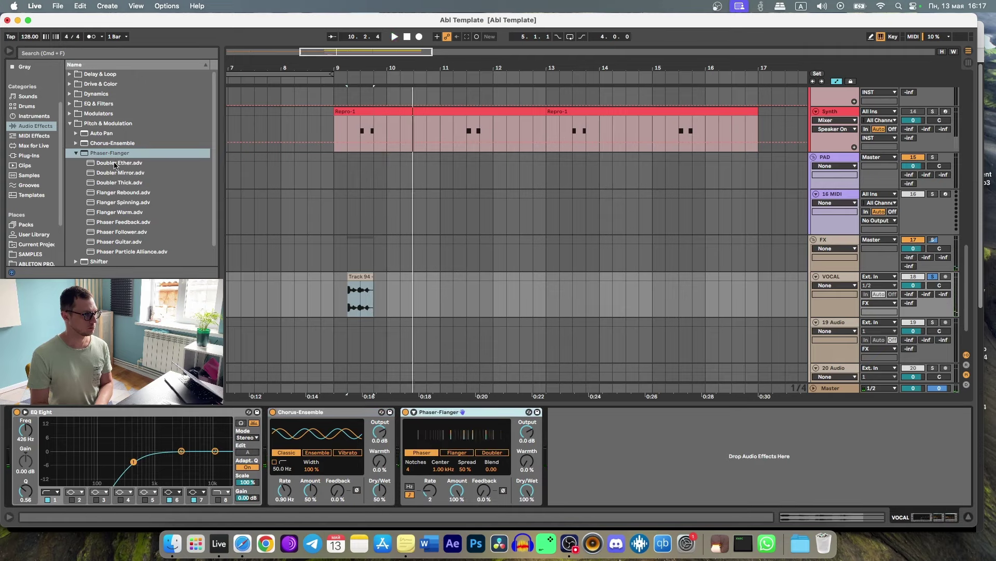
double_click(119, 163)
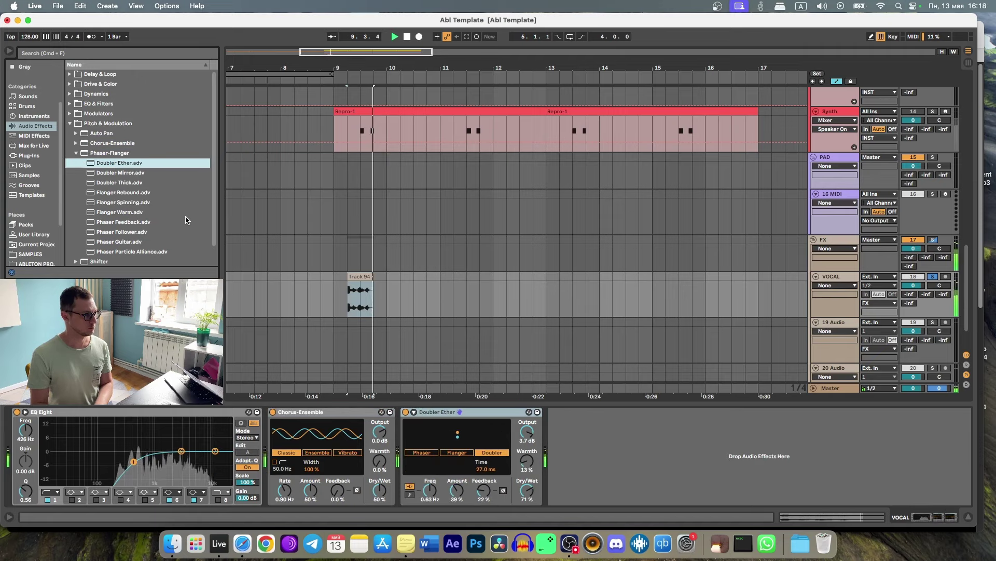
key("space")
key("space")
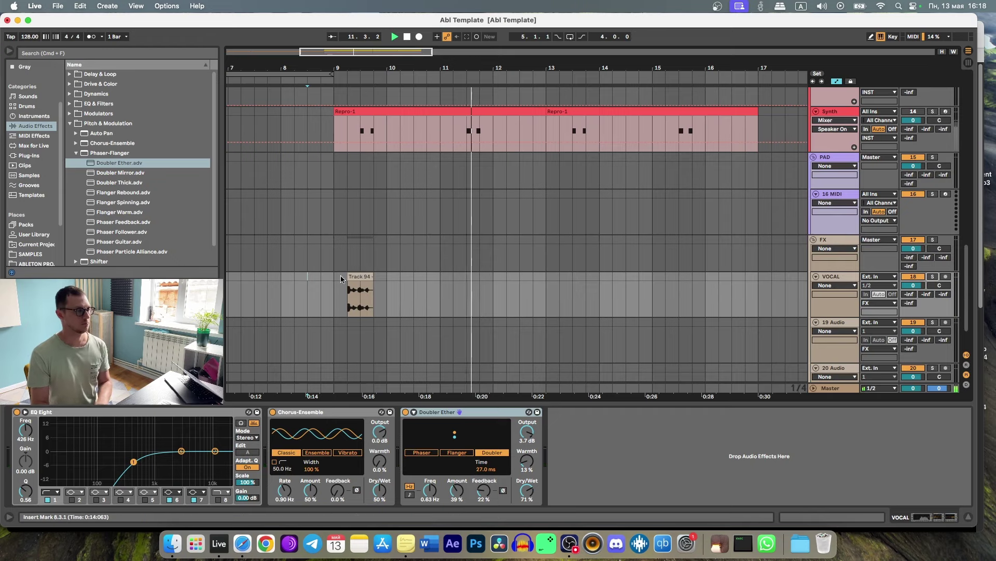
Duplicate the VOCAL track's bars 9 to 13 to bar 13 and lower the track volume to -2.2 dB
left_click_drag(333, 276, 543, 291)
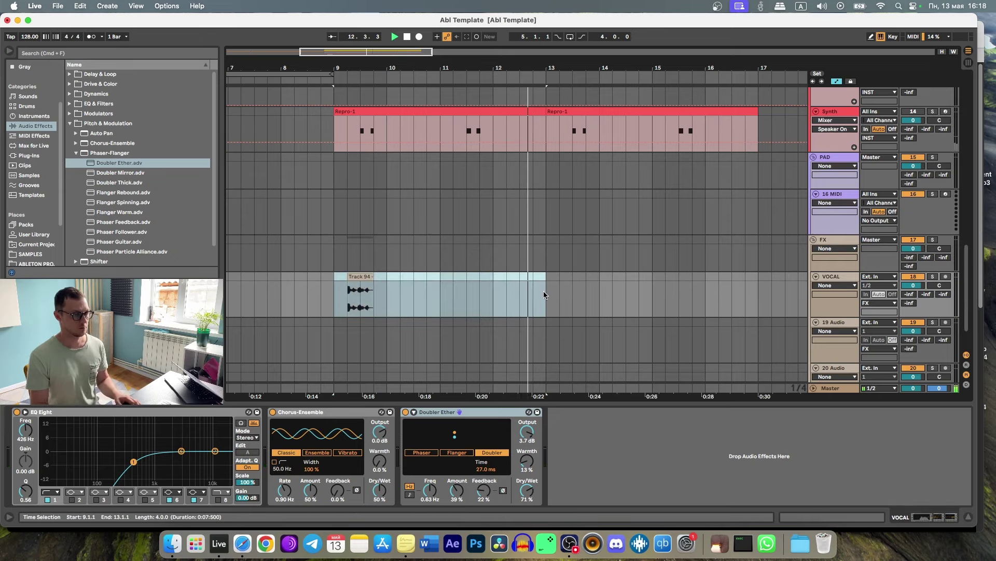
key("super+d")
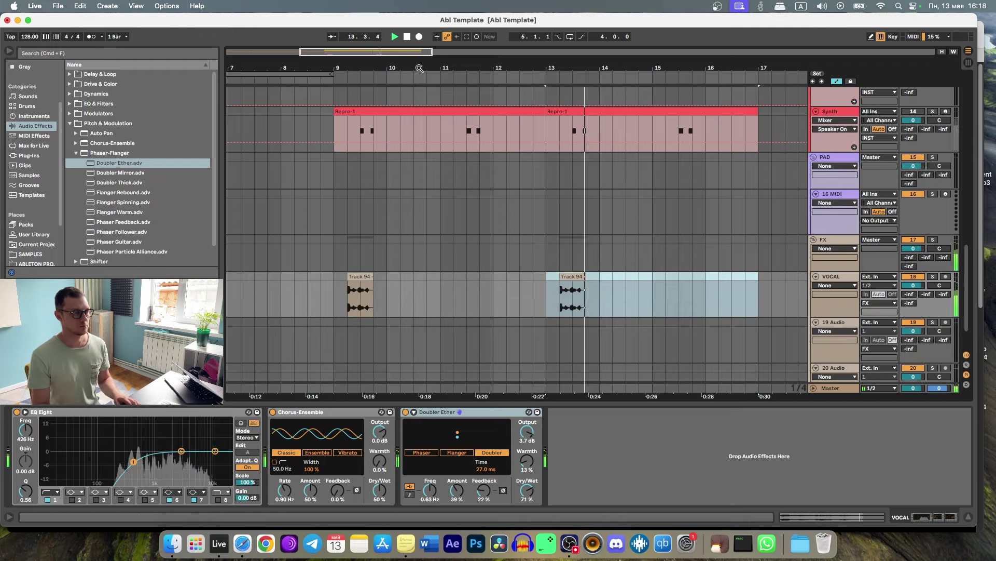
key("minus")
left_click_drag(913, 285, 914, 291)
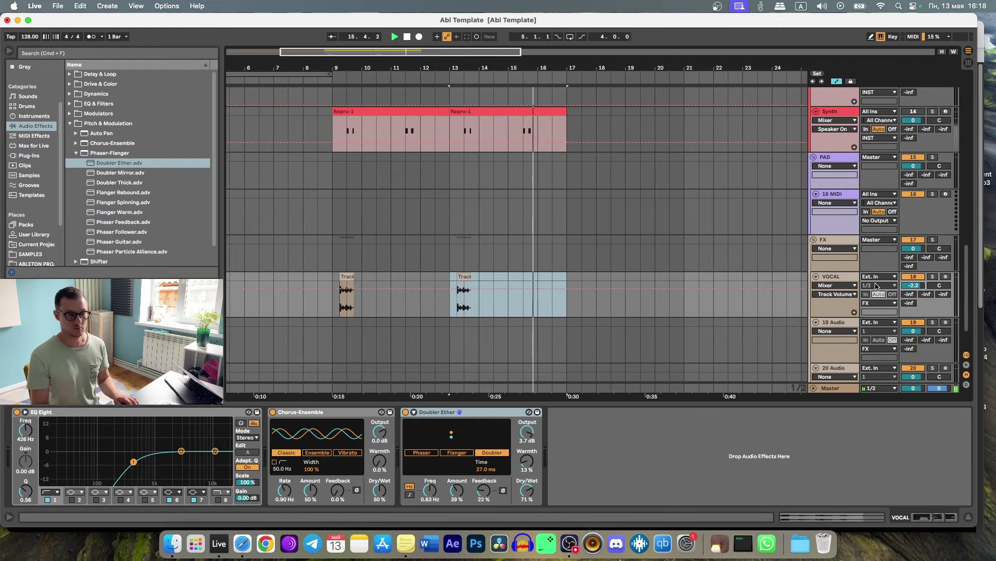
key("space")
left_click(353, 288)
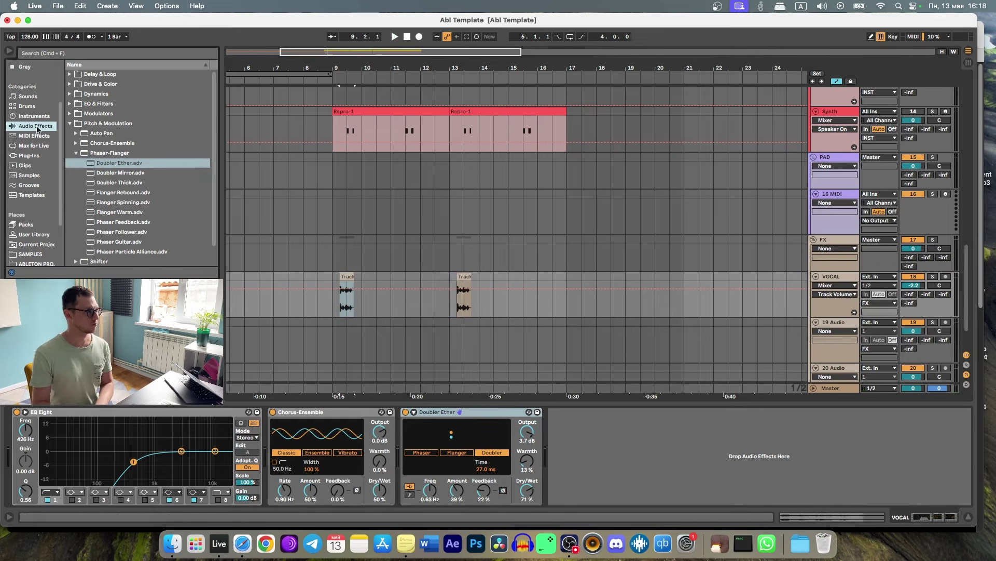
Add the Reverb effect after Doubler Ether on the VOCAL track and play the soloed vocal
left_click(97, 126)
key("Left")
key("Down")
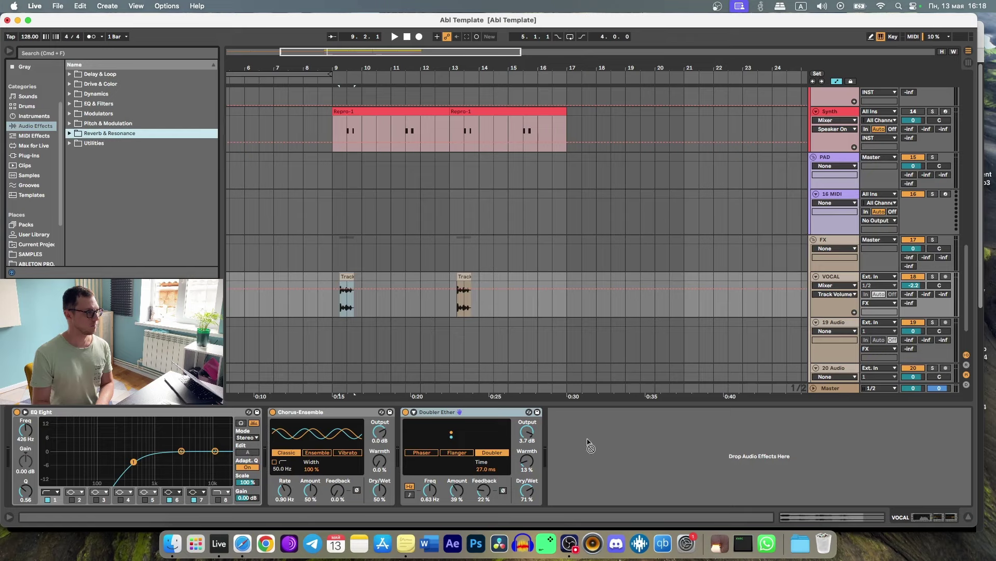
key("Right")
left_click_drag(103, 176, 623, 467)
key("space")
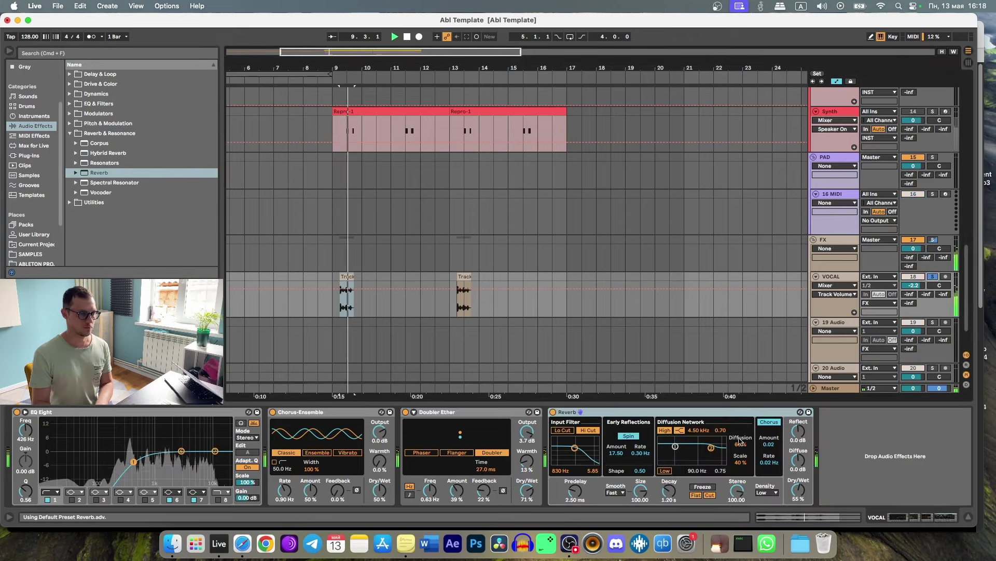
Set the vocal Reverb's predelay to 250 ms, dry/wet to 31%, decay to 2.76 s and low-cut-enabled input filter to 1.23 kHz
left_click_drag(575, 490, 575, 447)
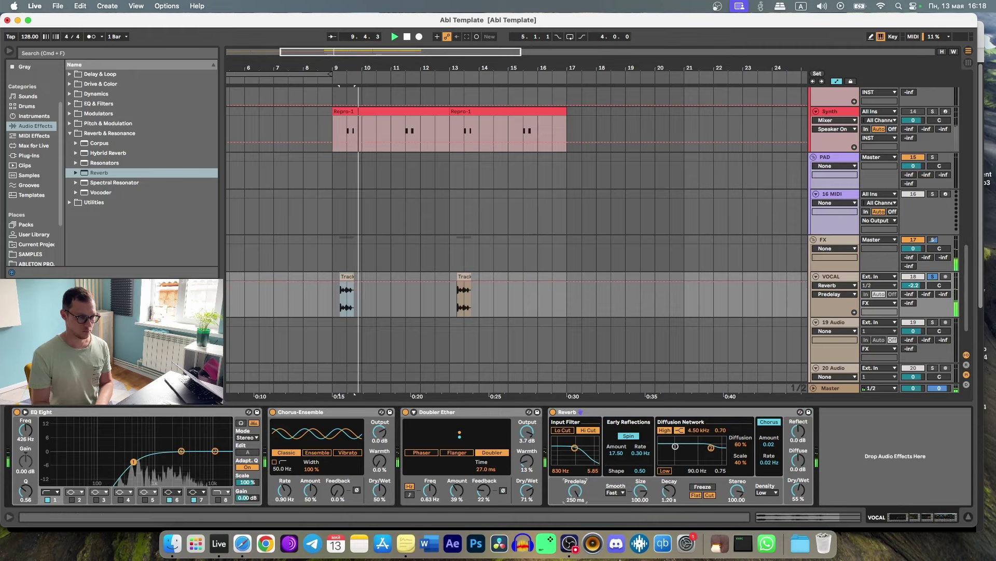
left_click_drag(798, 489, 798, 511)
left_click_drag(669, 491, 669, 470)
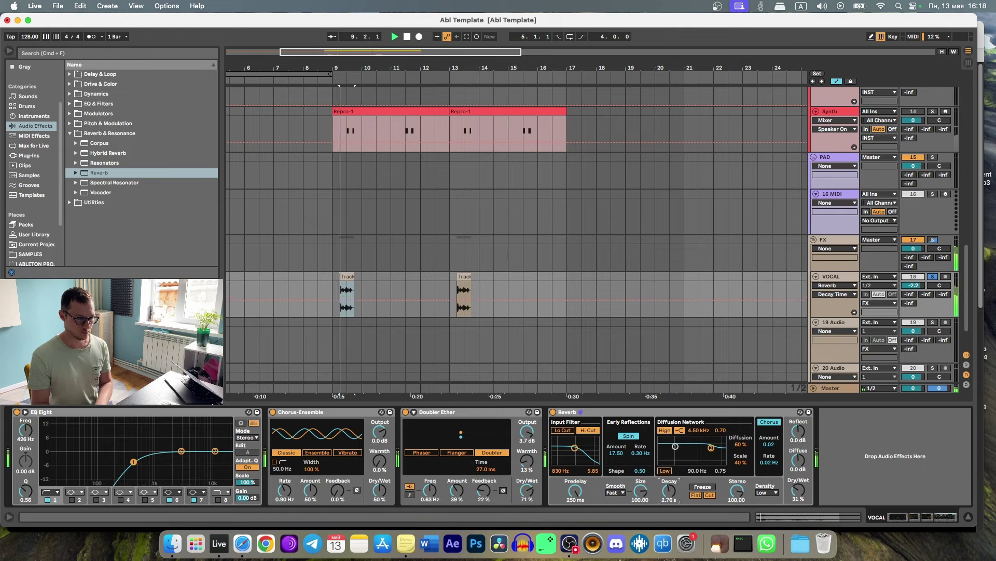
left_click_drag(575, 447, 577, 449)
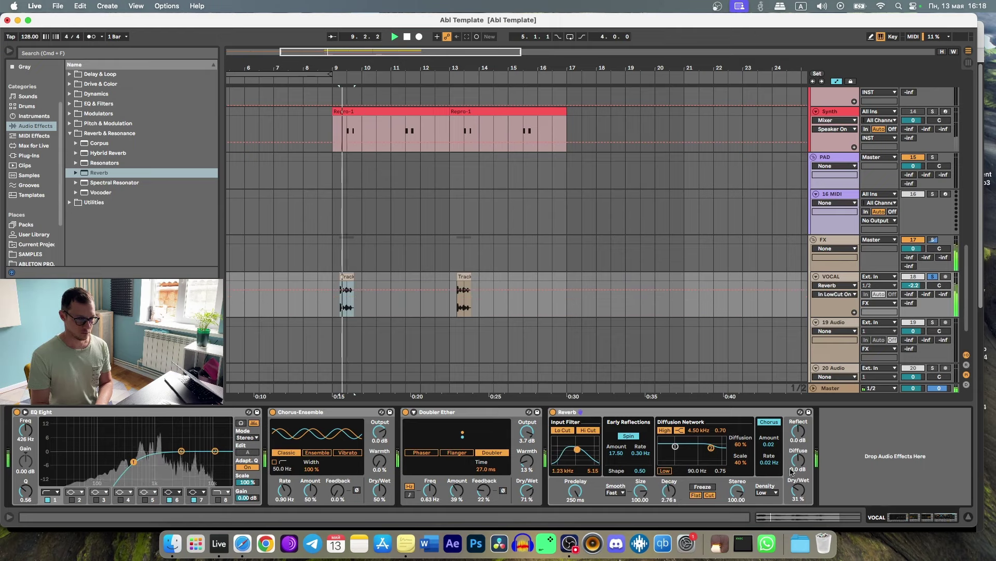
Set the Reverb's density to High and diffuse level to 0.8 dB, and play the VOCAL track unsoloed from bar 9
left_click(774, 493)
left_click(766, 463)
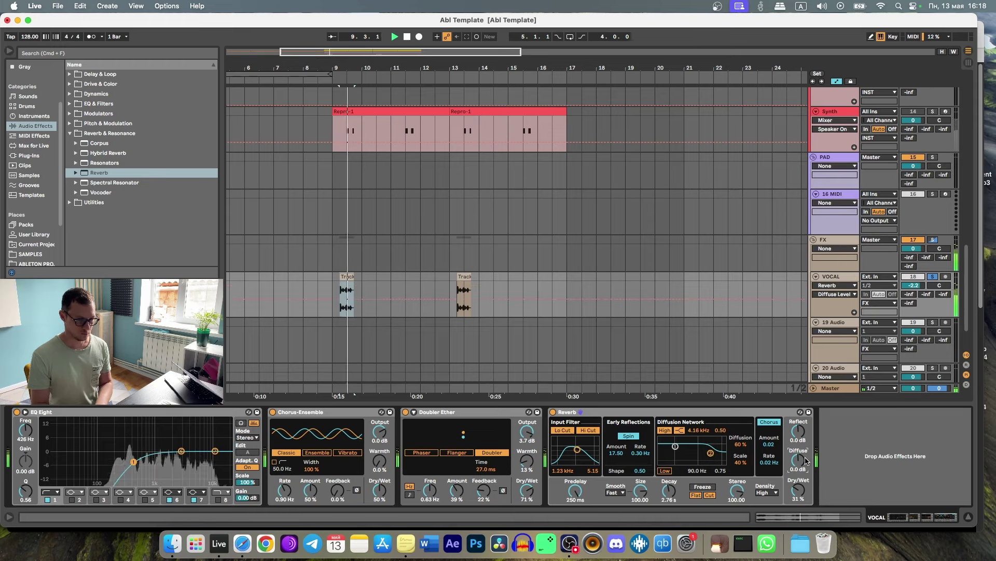
left_click(933, 277)
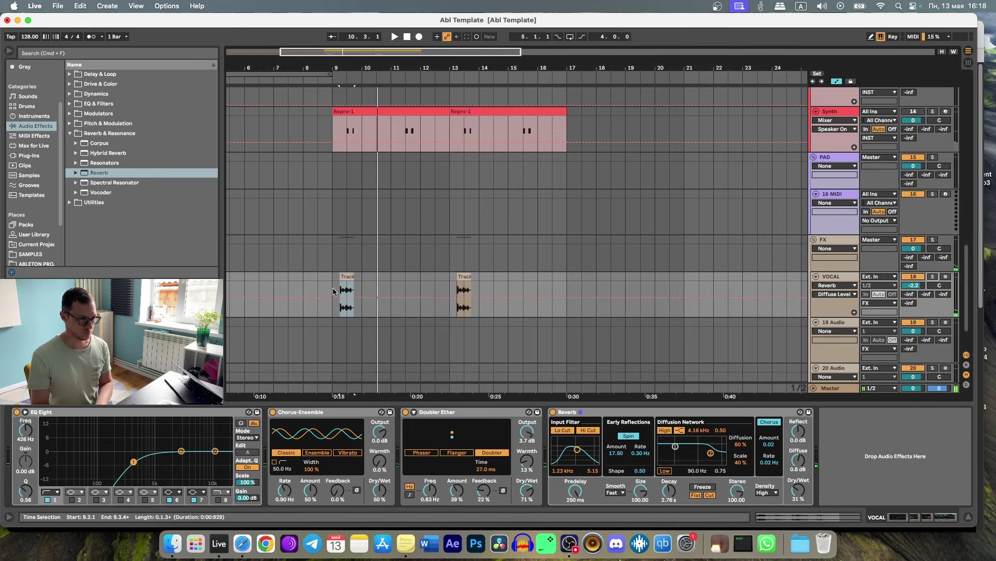
left_click(331, 279)
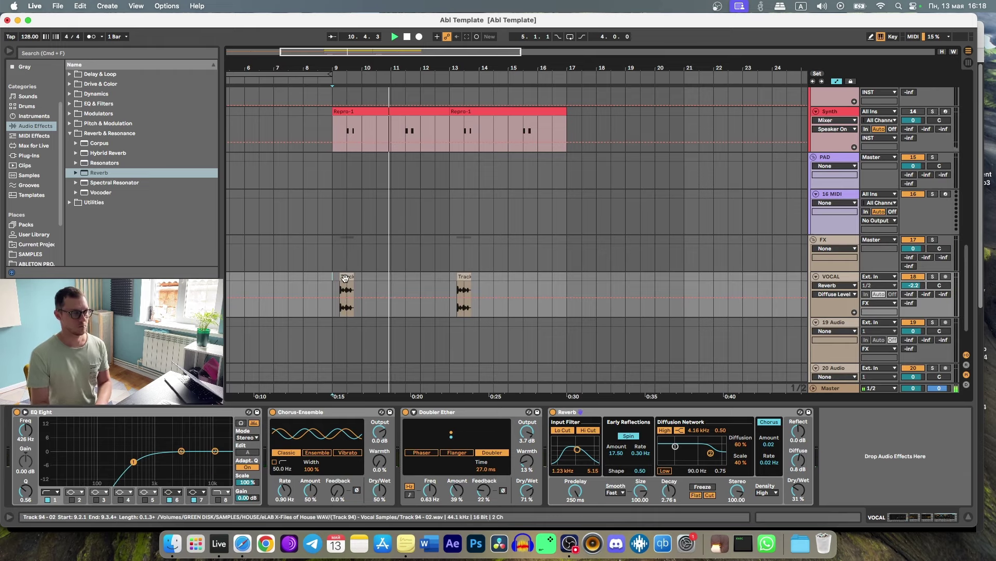
Transpose the bar 9 vocal clip down 7 semitones and switch its warp mode to Complex Pro
left_click(347, 304)
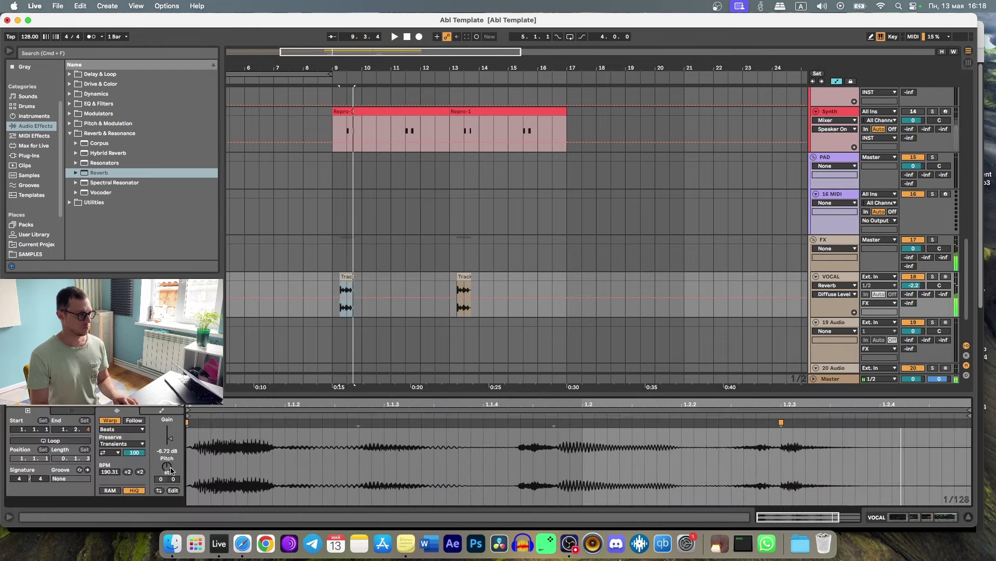
left_click_drag(172, 465, 173, 464)
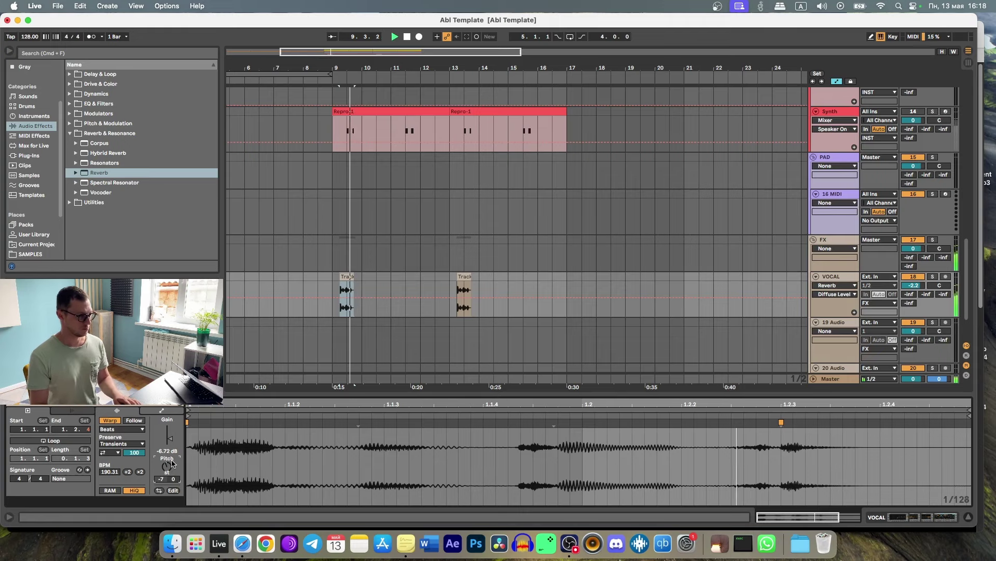
left_click(131, 429)
left_click(124, 475)
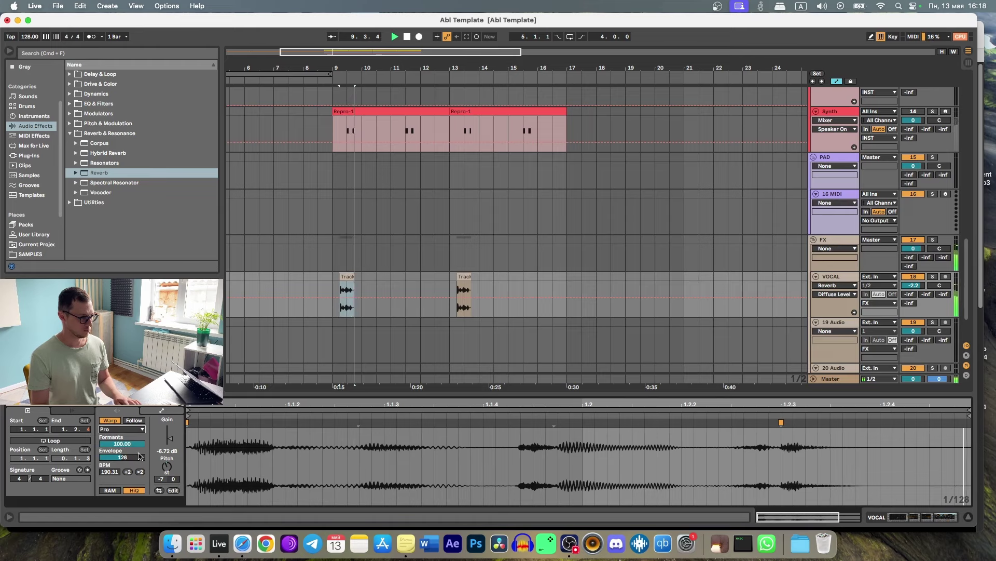
Try lower formants on the bar 13 vocal clip, return them to 100, set its envelope to 256, and play from bar 9
left_click(316, 314)
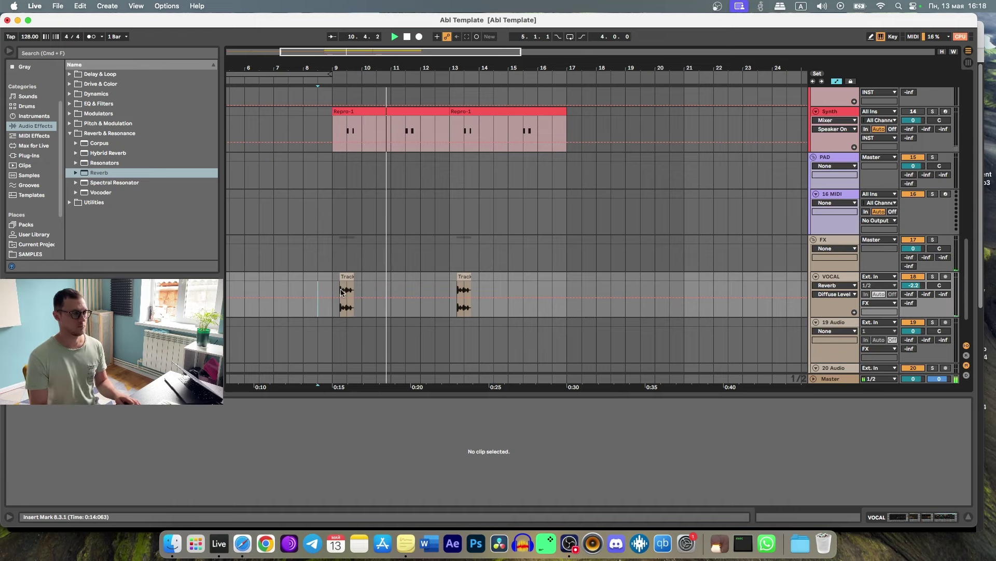
left_click(464, 290)
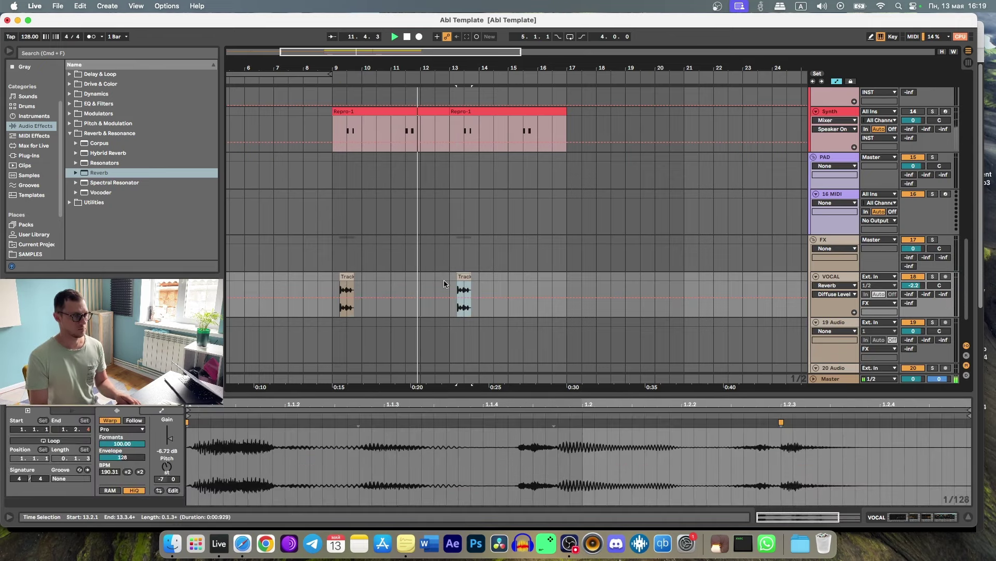
left_click_drag(122, 443, 122, 457)
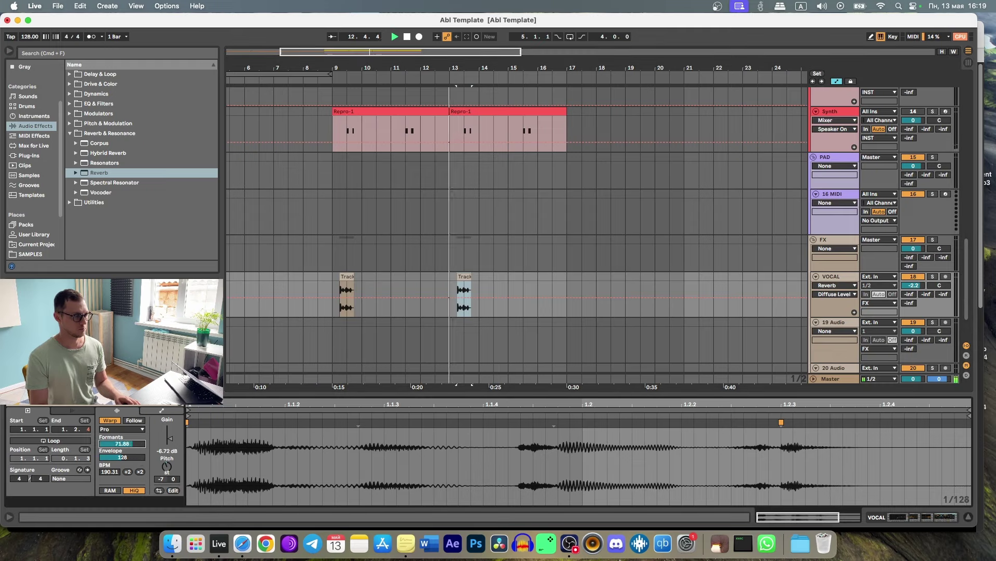
mouse_move(122, 443)
left_mouse_down()
mouse_move(122, 410)
mouse_move(122, 488)
mouse_move(122, 425)
left_mouse_up()
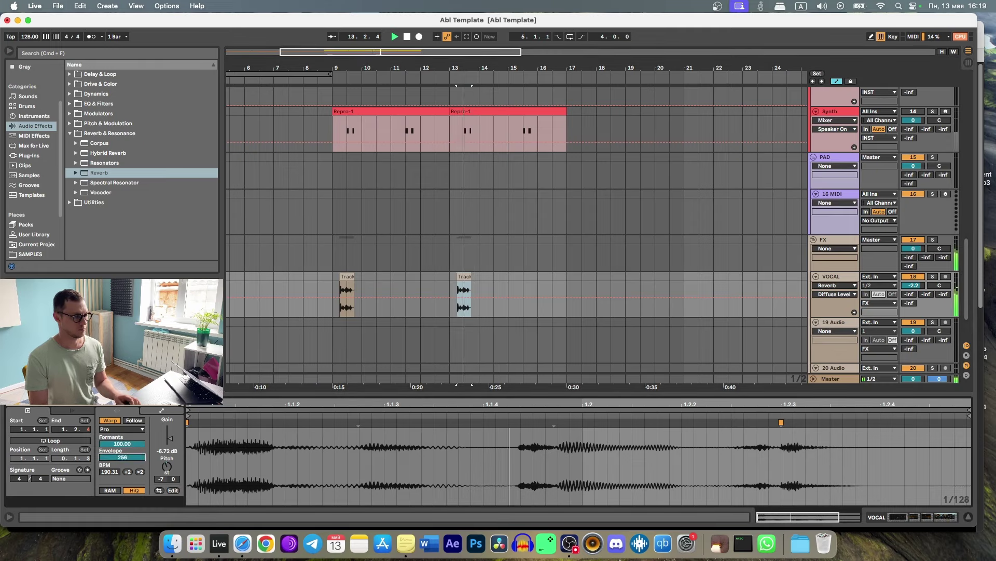
left_click(330, 278)
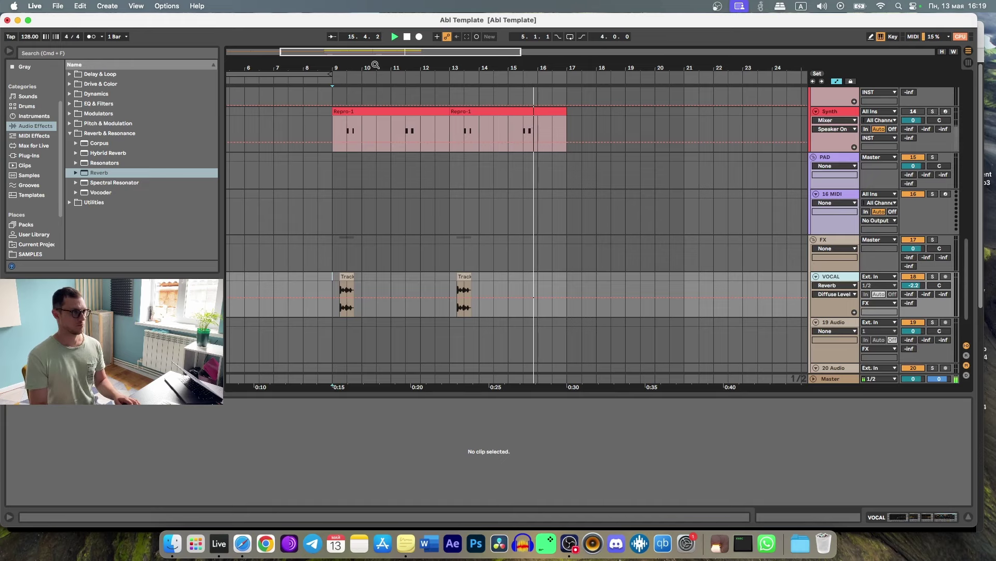
Play the Synth track's first Repro-1 clip and delete its G1 note at 1.3
scroll(379, 181, "left", 3)
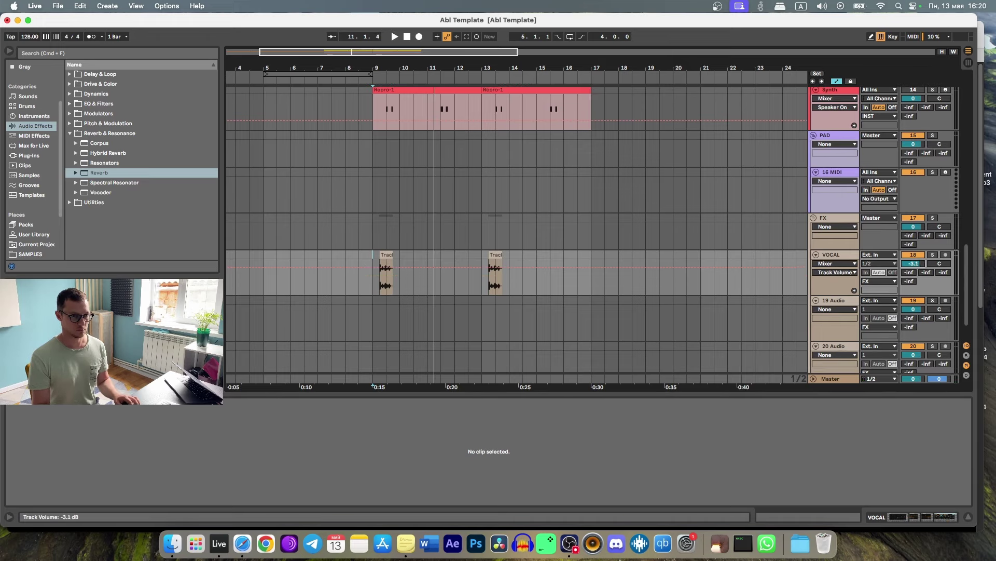
scroll(660, 252, "up", 10)
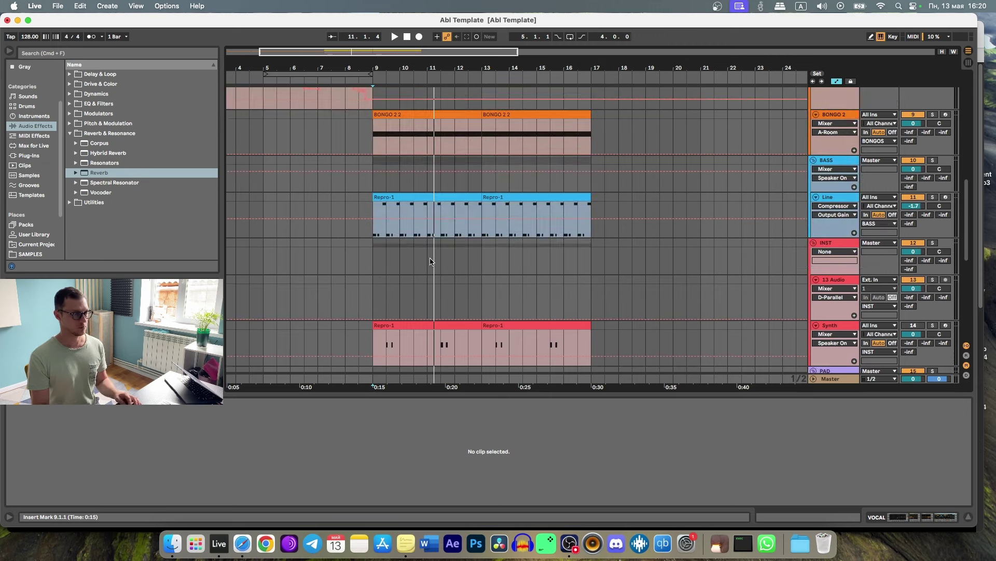
left_click(410, 323)
key("space")
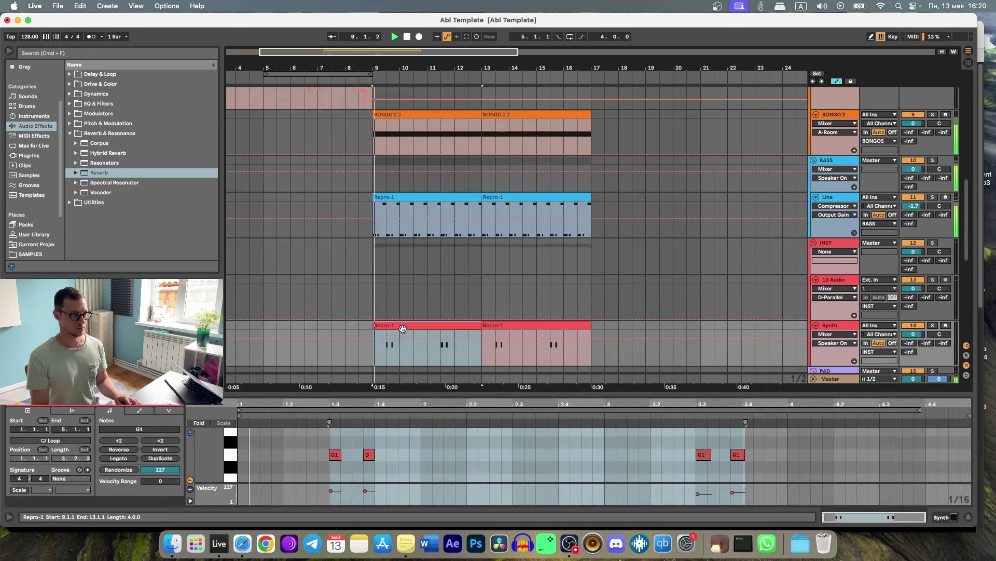
double_click(333, 459)
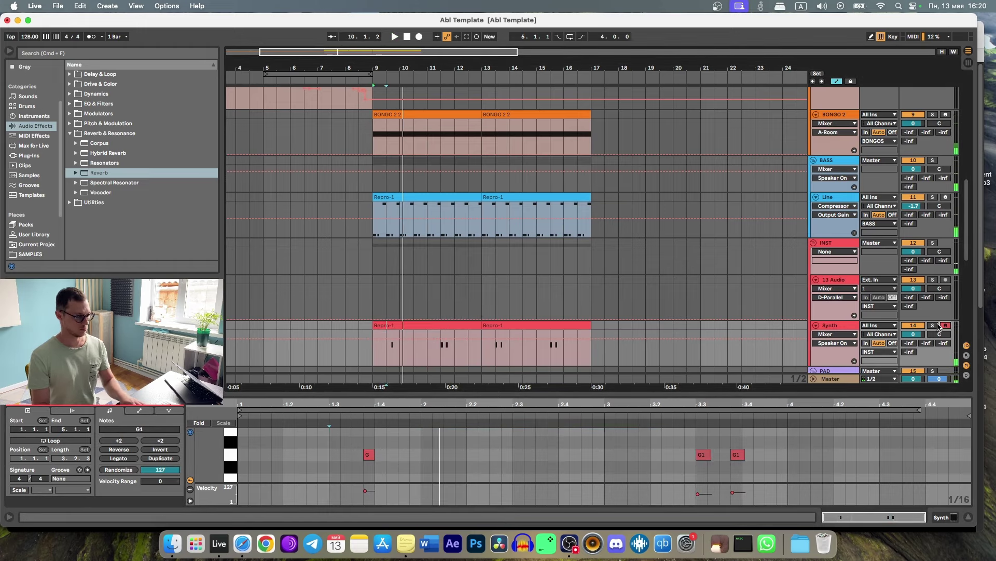
Open the Synth track's Repro-1 preset browser and audition the CK Rhombus lead preset
left_click(854, 330)
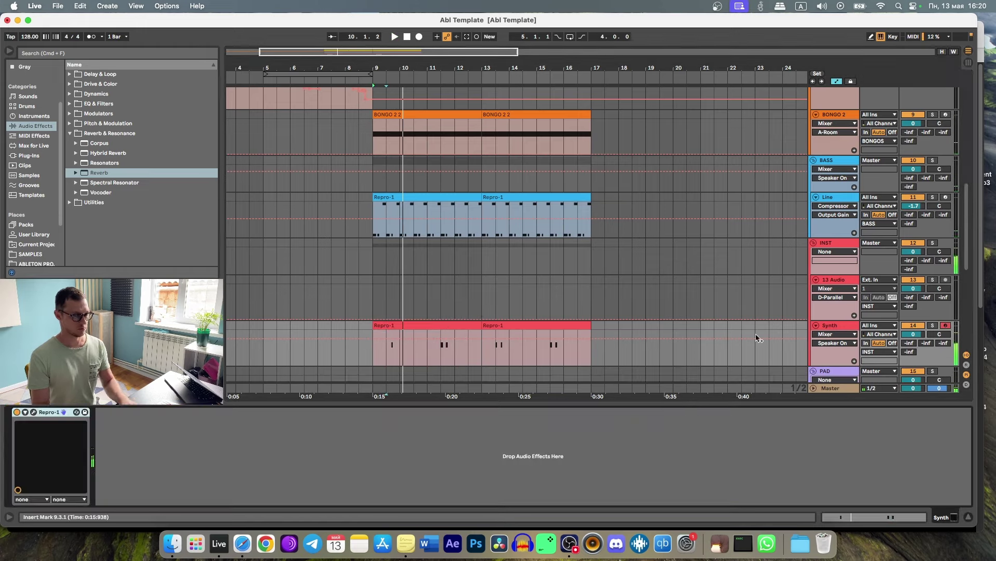
left_click(34, 412)
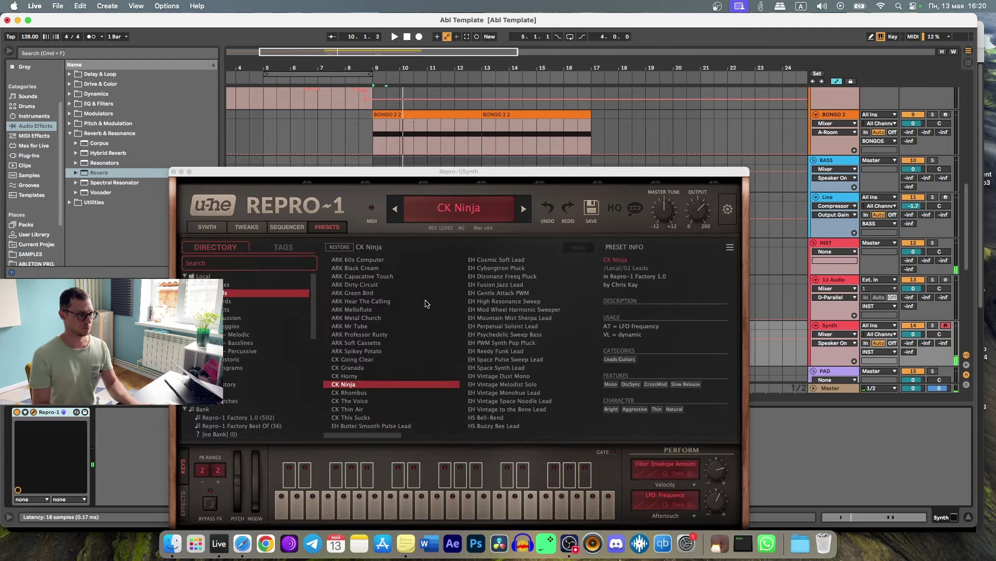
left_click(374, 393)
Audition the presets in Repro-1's 03 Chords folder, from CK Blossom through XS EZ 5ths
left_click(241, 300)
left_click(381, 301)
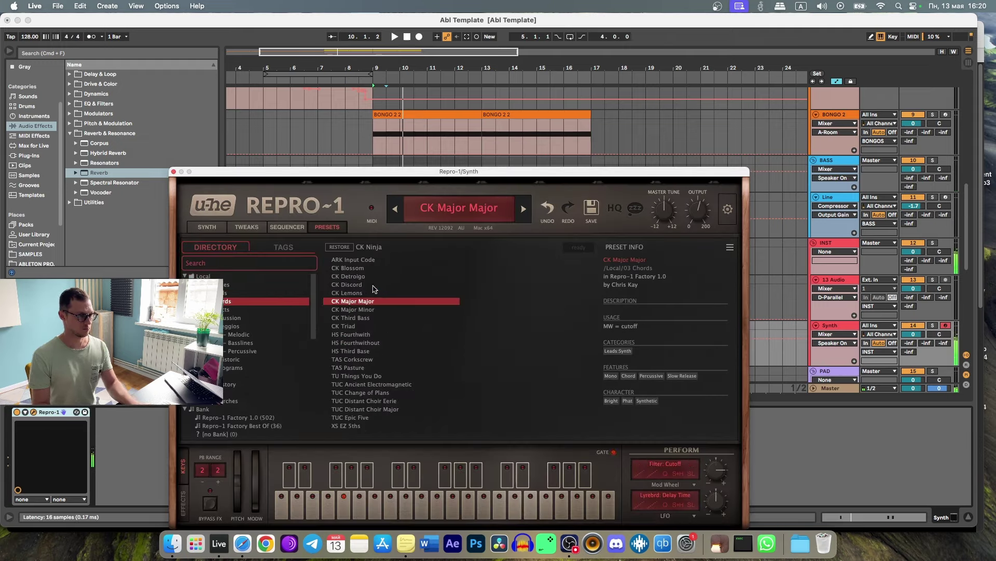
left_click(372, 285)
left_click(373, 269)
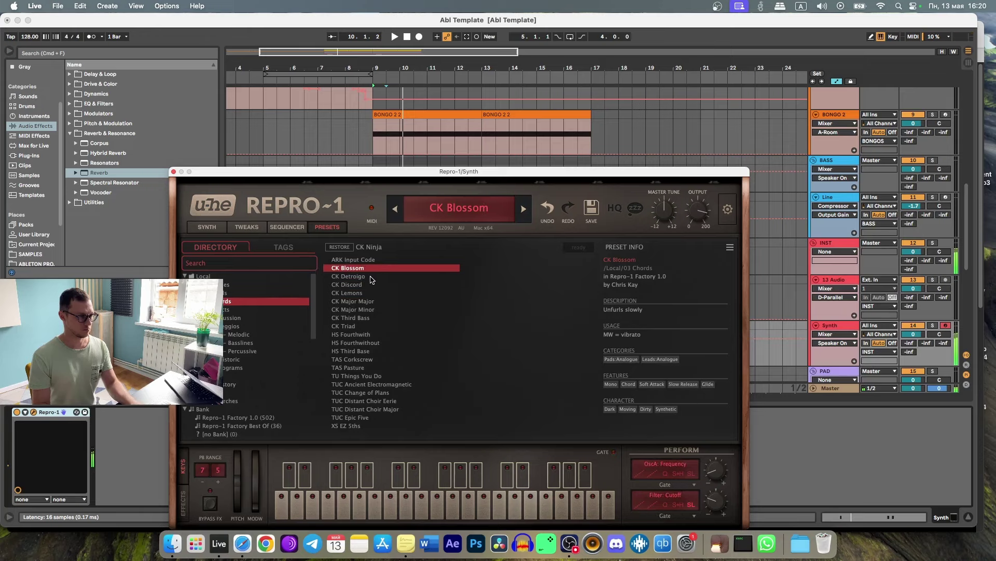
left_click(371, 277)
left_click(372, 285)
left_click(372, 302)
left_click(372, 318)
left_click(373, 335)
left_click(374, 351)
left_click(377, 344)
left_click(373, 368)
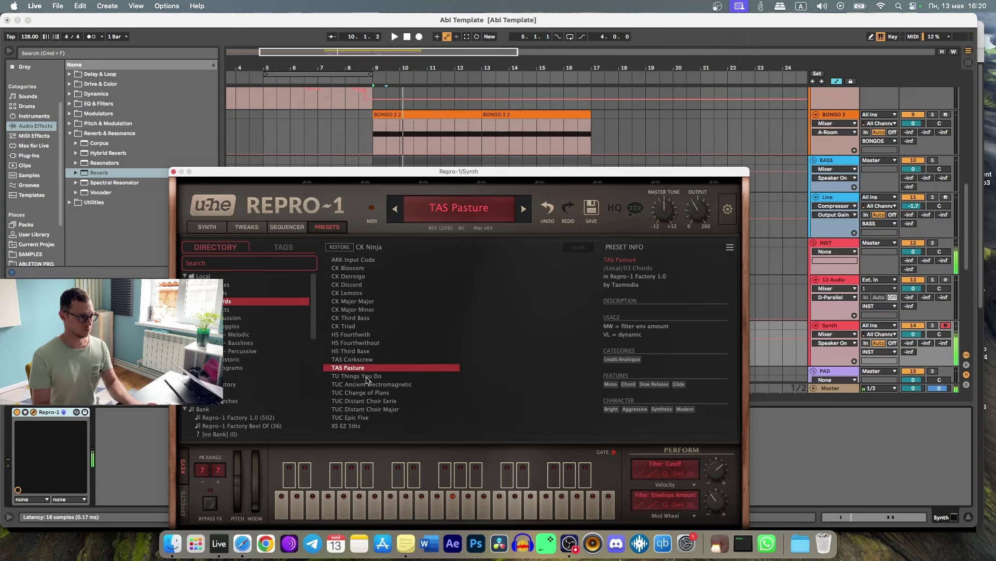
left_click(368, 376)
left_click(372, 393)
left_click(371, 409)
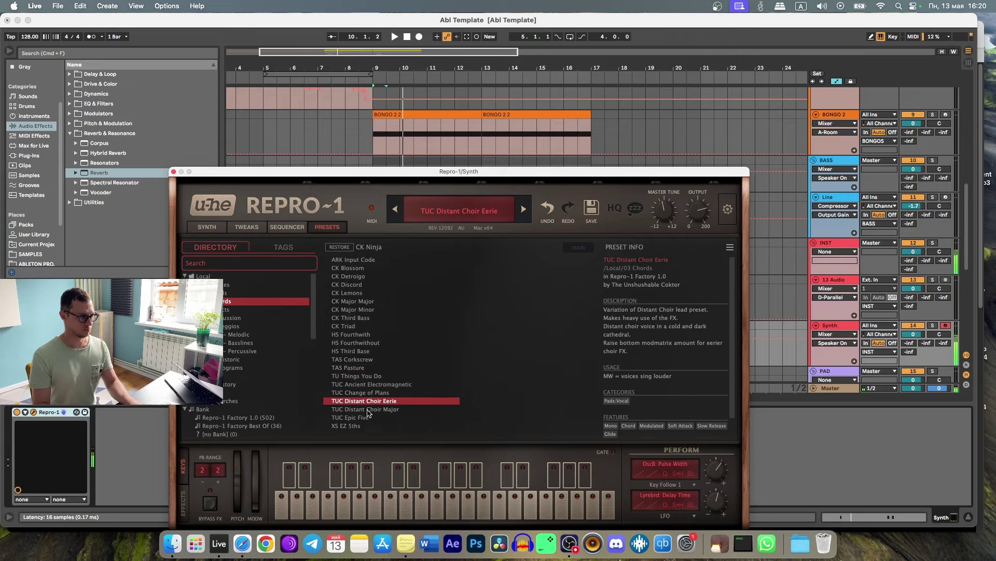
left_click(370, 417)
left_click(372, 425)
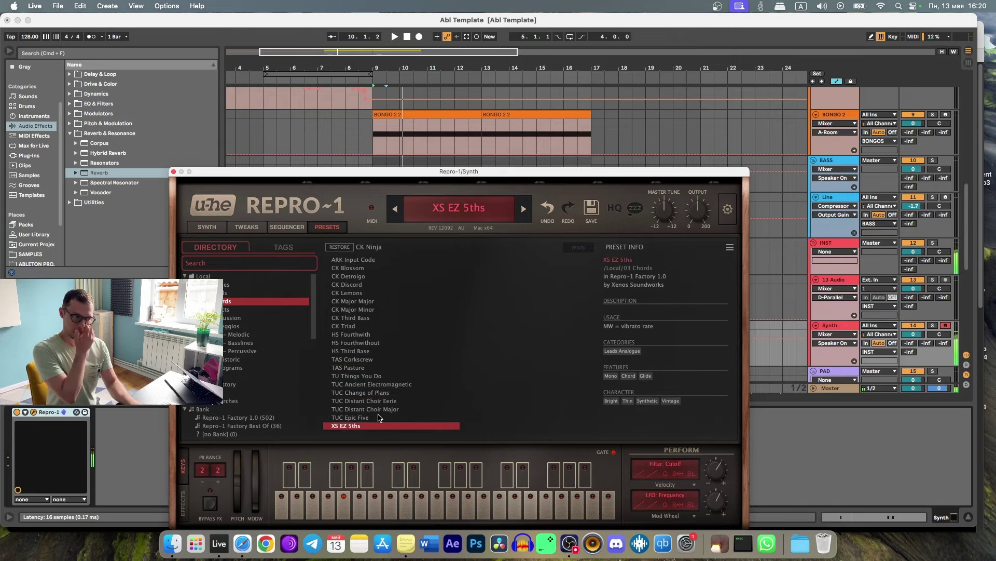
Audition the EH presets in Repro-1's 02 Leads folder and load EH Cosmic Soft Lead
left_click(244, 293)
left_click(560, 393)
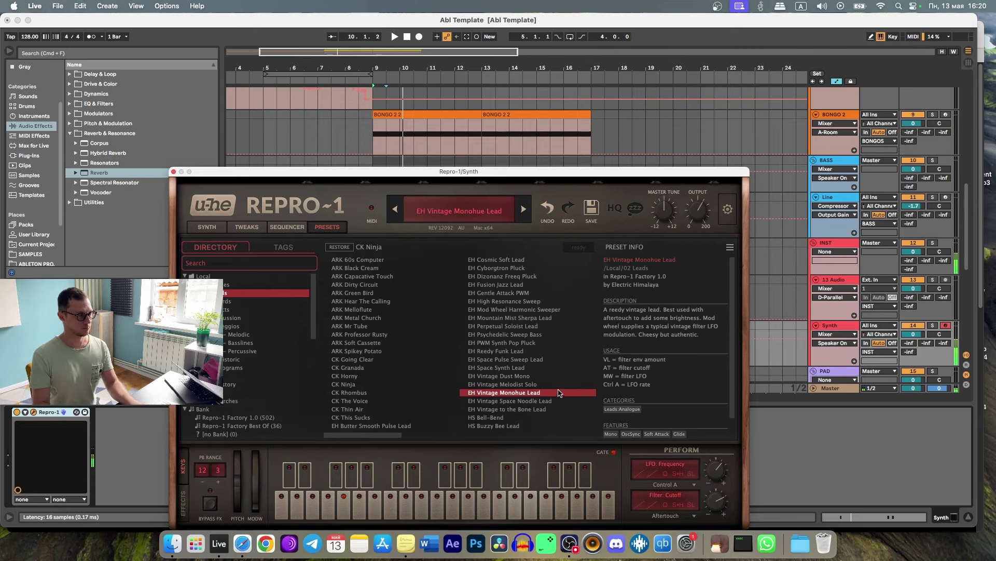
left_click(537, 376)
left_click(526, 350)
left_click(524, 342)
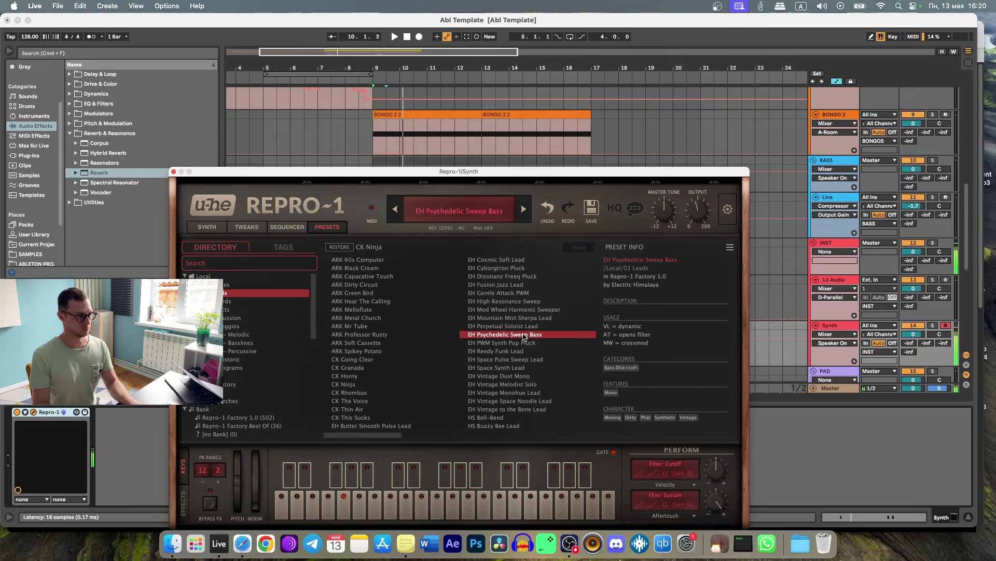
left_click(519, 334)
left_click(520, 326)
left_click(522, 318)
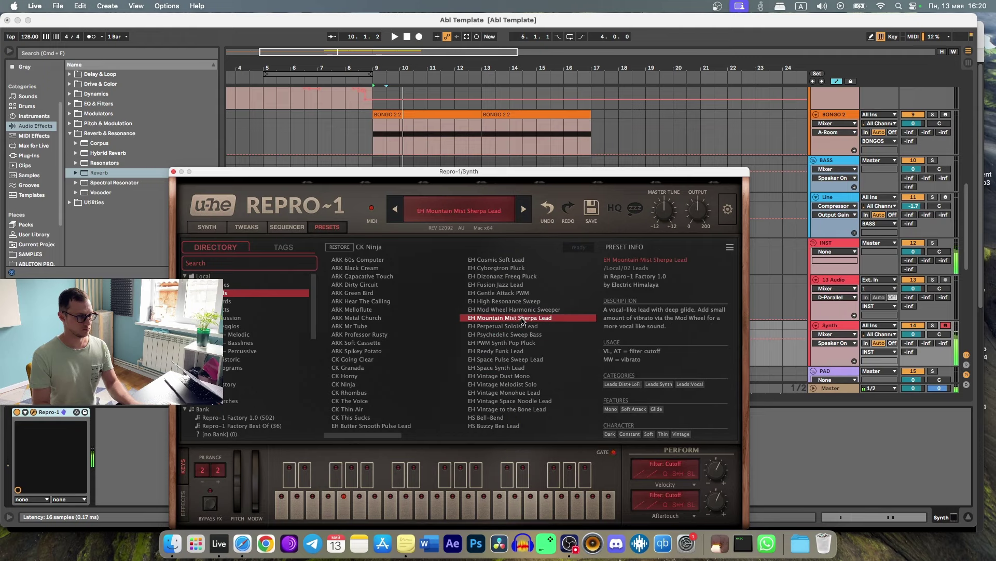
left_click(519, 310)
left_click(512, 293)
left_click(511, 285)
left_click(512, 277)
left_click(513, 269)
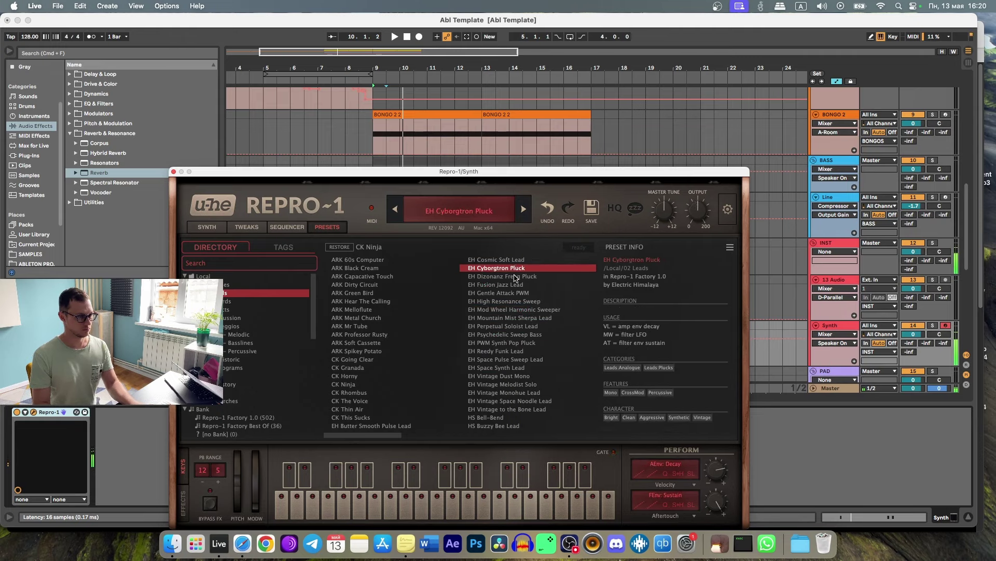
left_click(516, 277)
left_click(514, 261)
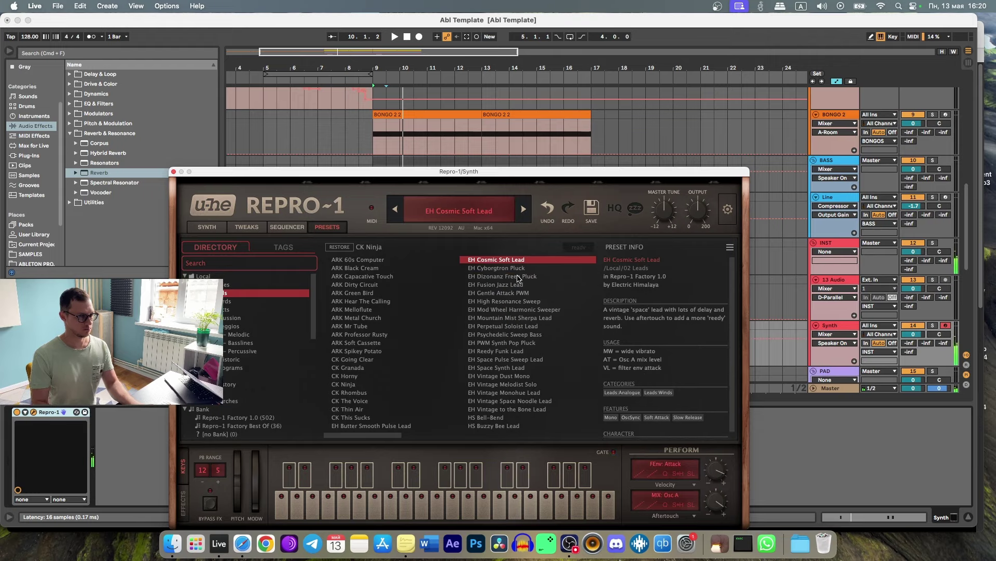
Move the Repro-1 window aside, play the first Synth clip and shift its first G1 note to 1.4.3
left_click_drag(279, 173, 677, 166)
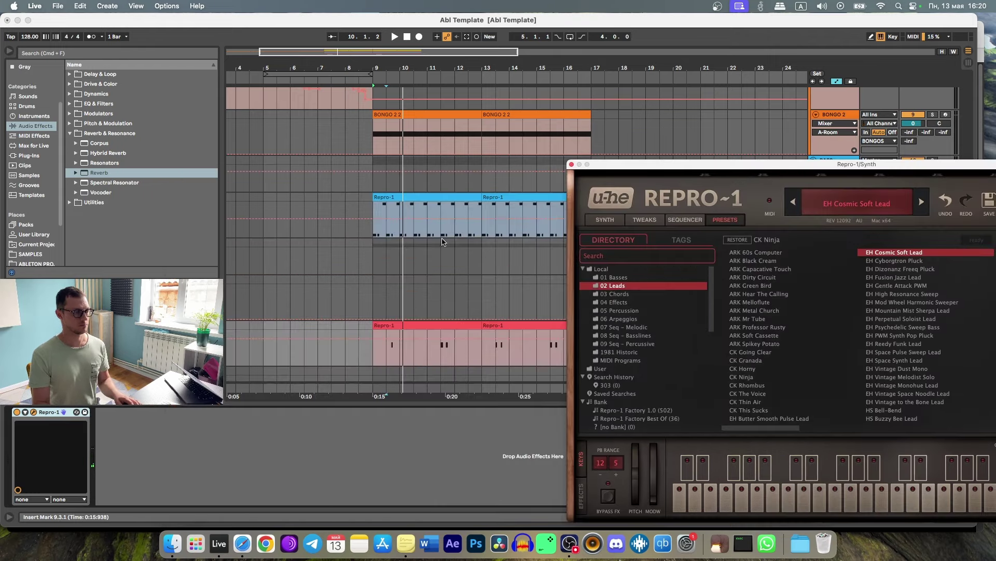
double_click(410, 325)
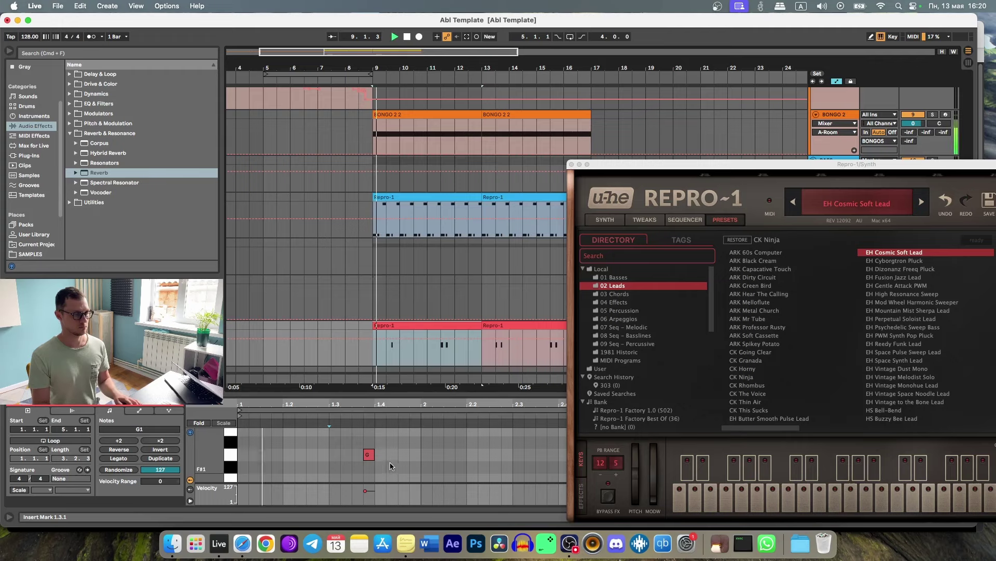
mouse_move(369, 455)
left_mouse_down()
mouse_move(413, 458)
mouse_move(404, 457)
left_mouse_up()
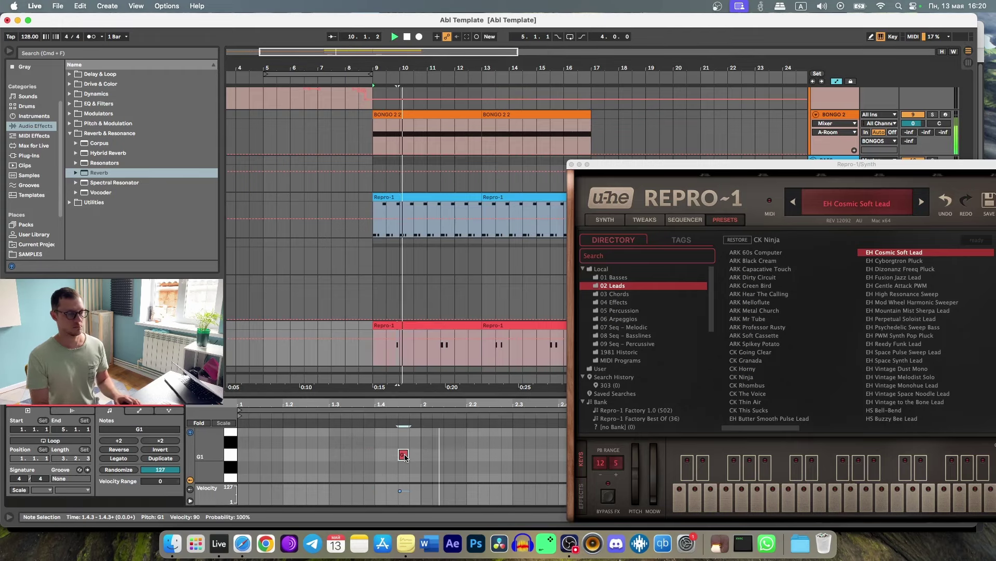
Audition the EH Vintage presets in Repro-1's 02 Leads folder, load EH Vintage Space Noodle Lead and close the synth window
left_click_drag(677, 165, 350, 109)
left_click(592, 271)
left_click(592, 279)
left_click(592, 321)
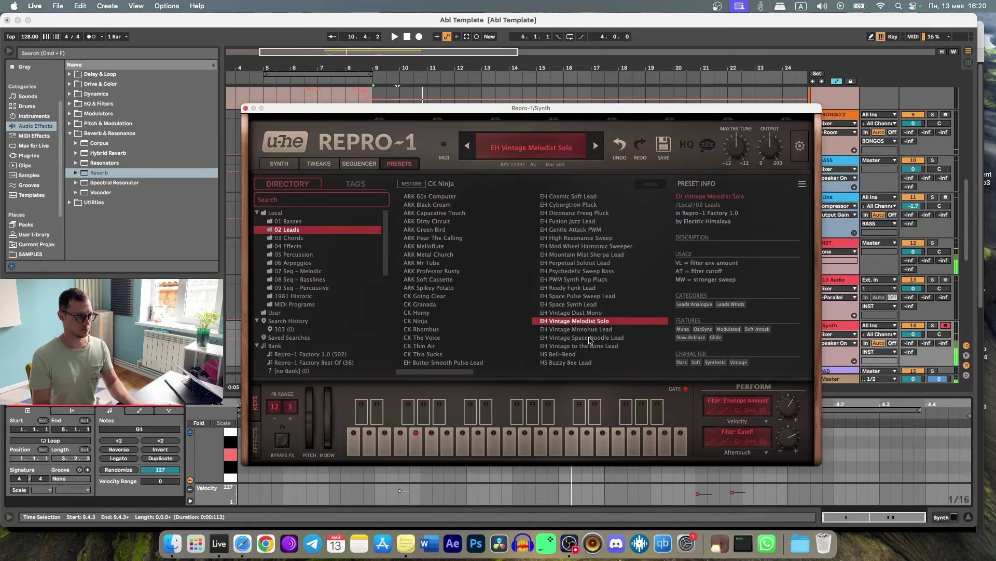
left_click(590, 338)
left_click(590, 329)
left_click(590, 337)
left_click(590, 346)
left_click(590, 337)
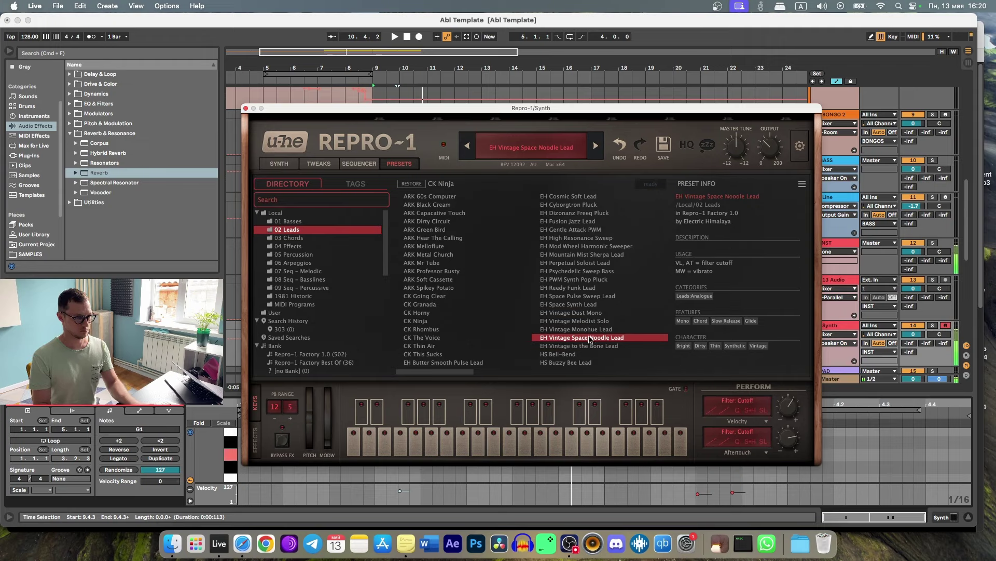
left_click(245, 108)
Play the Synth clip and delete its last two G1 notes
key("space")
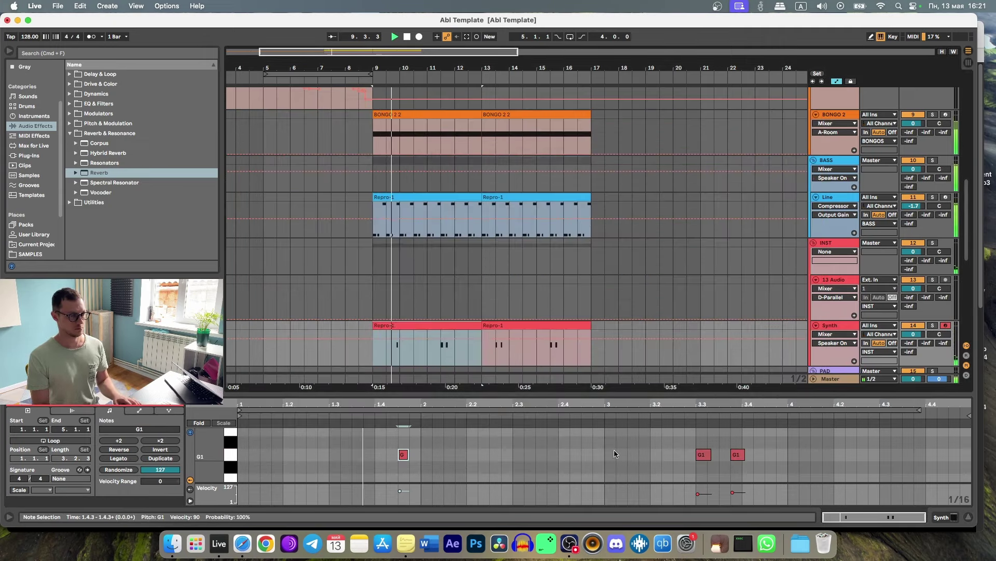
left_click_drag(814, 454, 673, 454)
key("Delete")
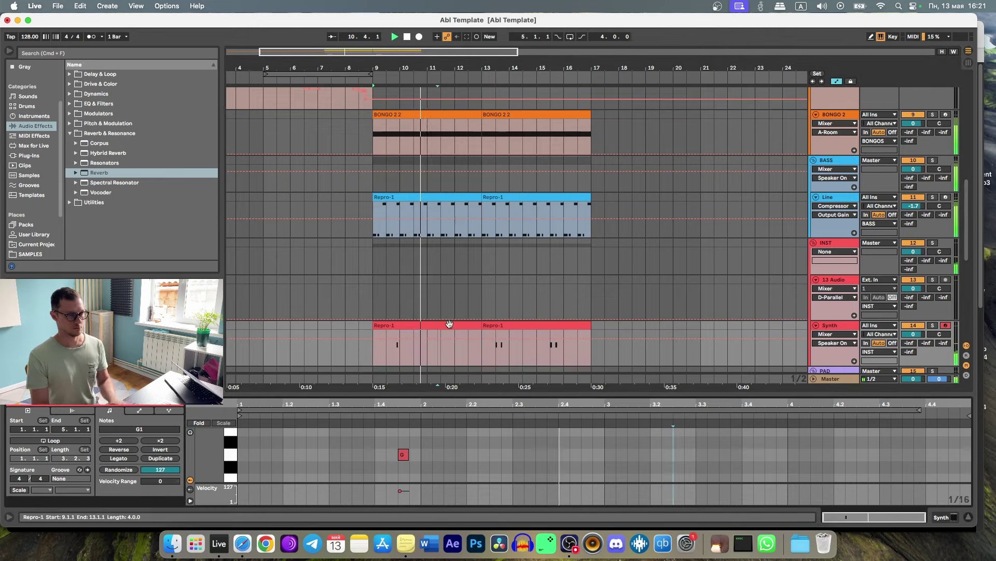
key("space")
Delete both Repro-1 clips on the Synth track, remove the track itself and place the insert marker at 9.1.1
left_click(449, 324)
key("Delete")
left_click_drag(618, 332, 479, 332)
key("Delete")
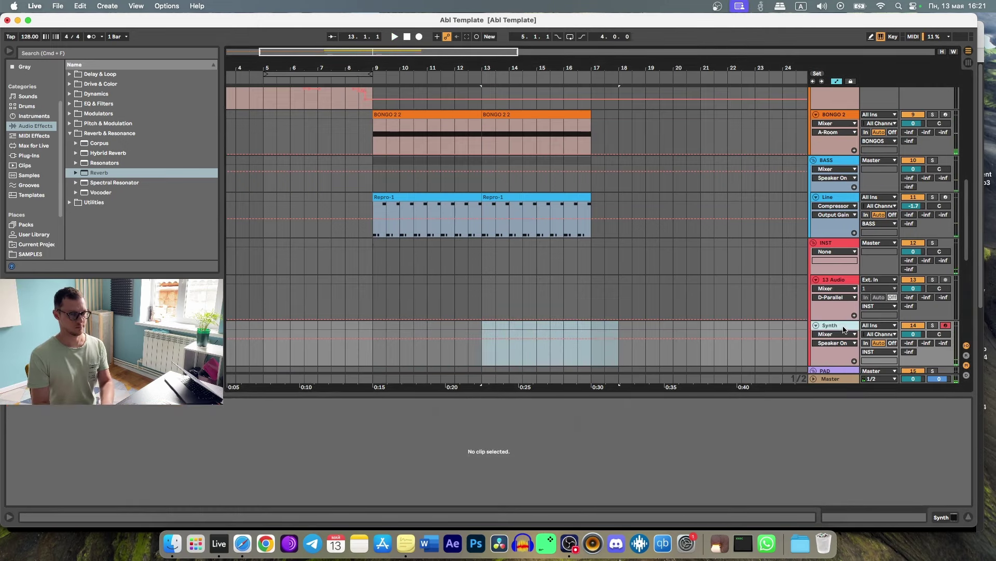
key("Delete")
left_click(385, 329)
left_click(378, 331)
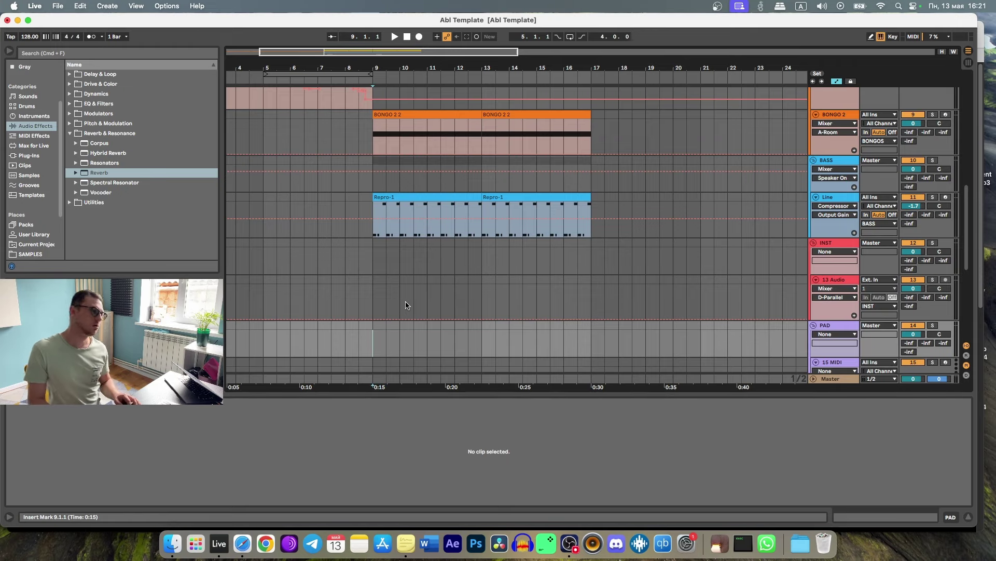
Solo the BONGO 2 track during playback and group its fhg_perc_125_bongos01 sampler into an Instrument Rack
scroll(410, 301, "up", 5)
left_click(932, 293)
key("space")
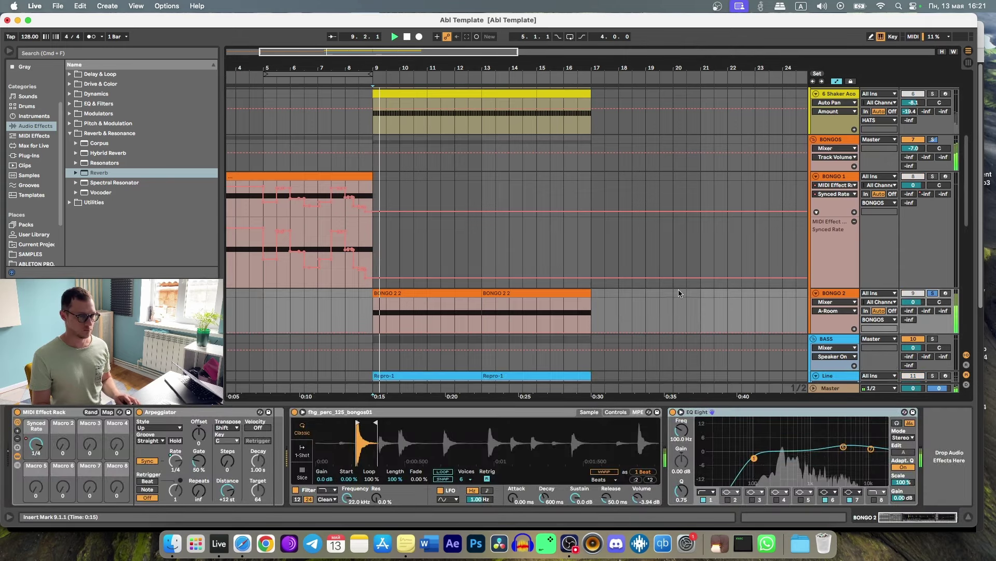
scroll(590, 313, "down", 1)
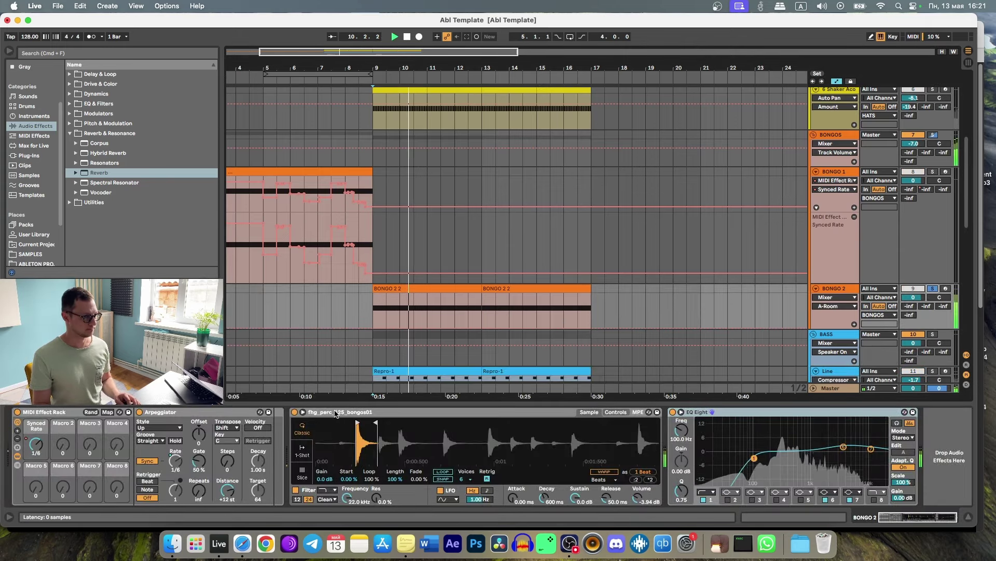
right_click(337, 414)
left_click(363, 335)
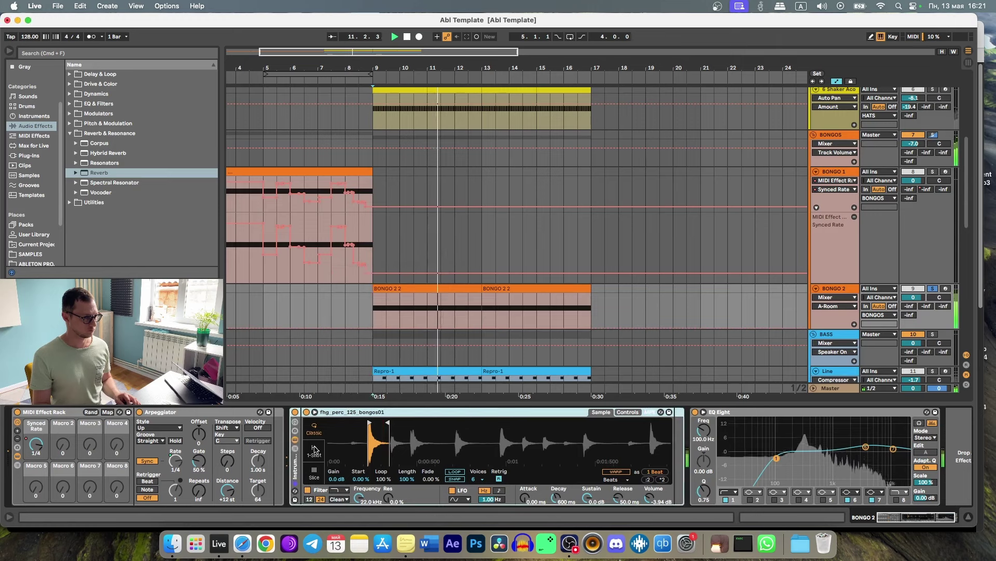
Search the SAMPLES folder for "bongo" and add walt_bongo_126_01.wav from the acoustic percussion folder to the rack as a second chain
left_click(31, 253)
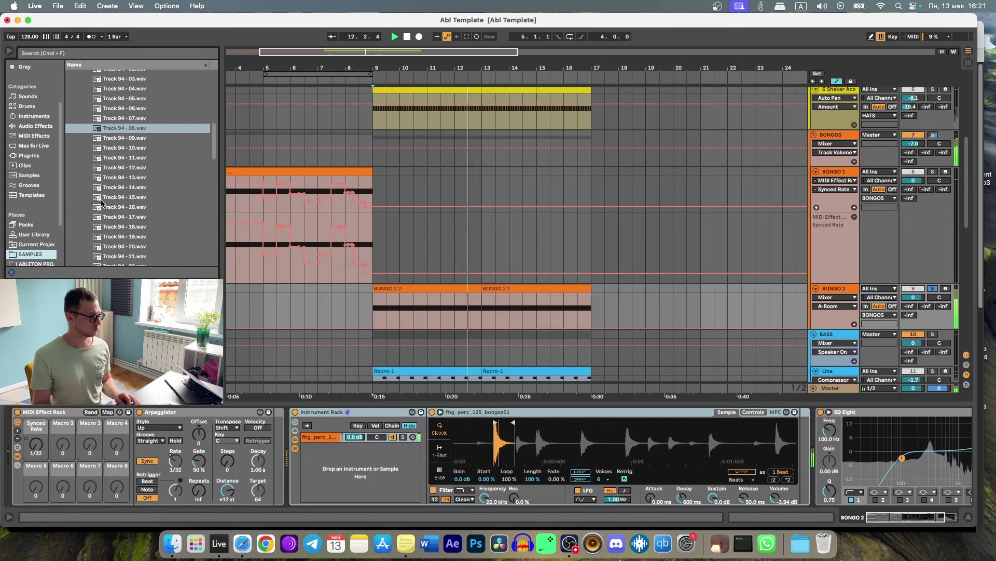
left_click(110, 53)
type("bongo")
left_click(156, 204)
key("Right")
key("Down")
key("Right")
key("Down")
key("Right")
key("Down")
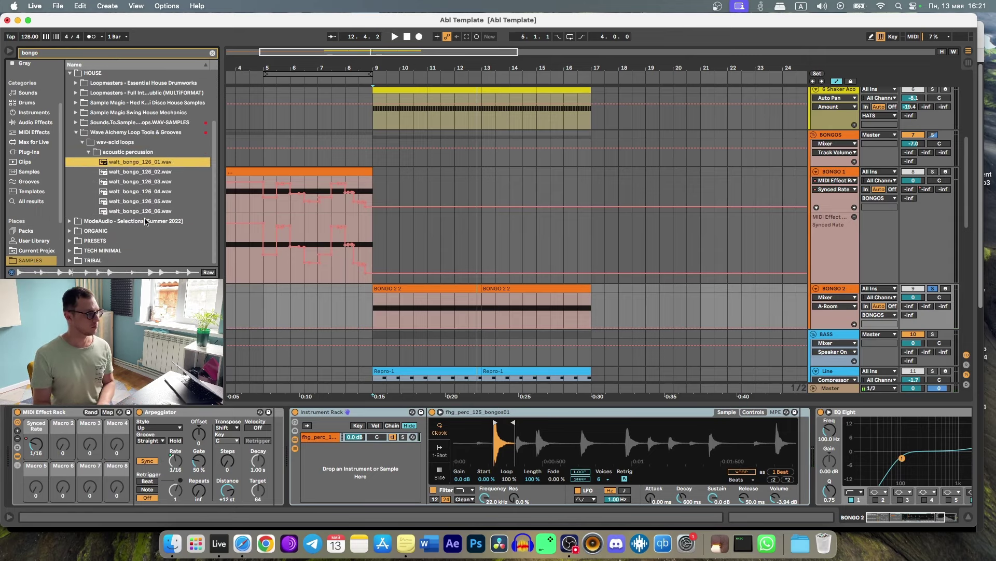
key("Down")
left_click_drag(140, 161, 335, 468)
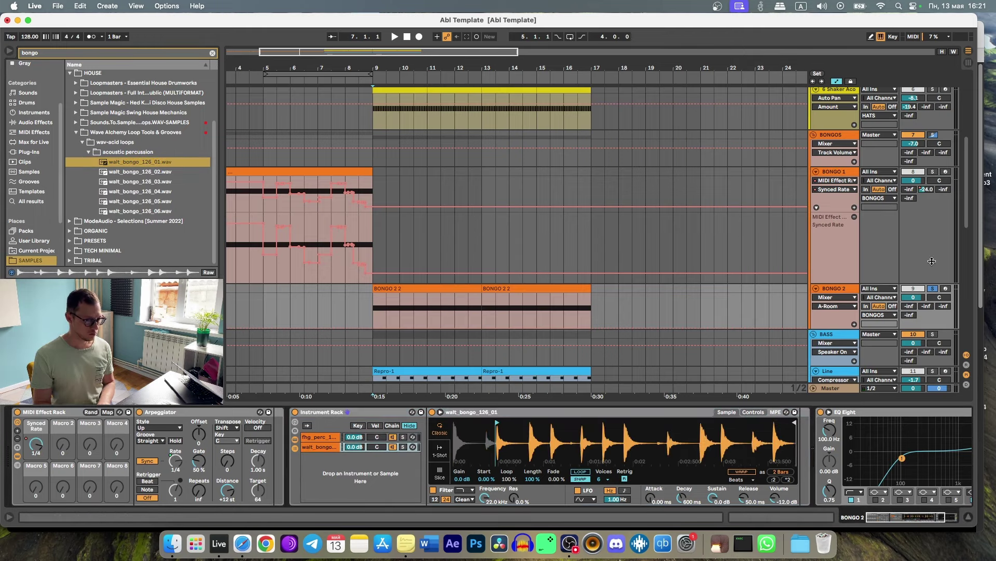
Inspect the walt_bongo_126_01 waveform and audition walt_bongo_126_02 through walt_bongo_126_06
scroll(467, 423, "up", 3)
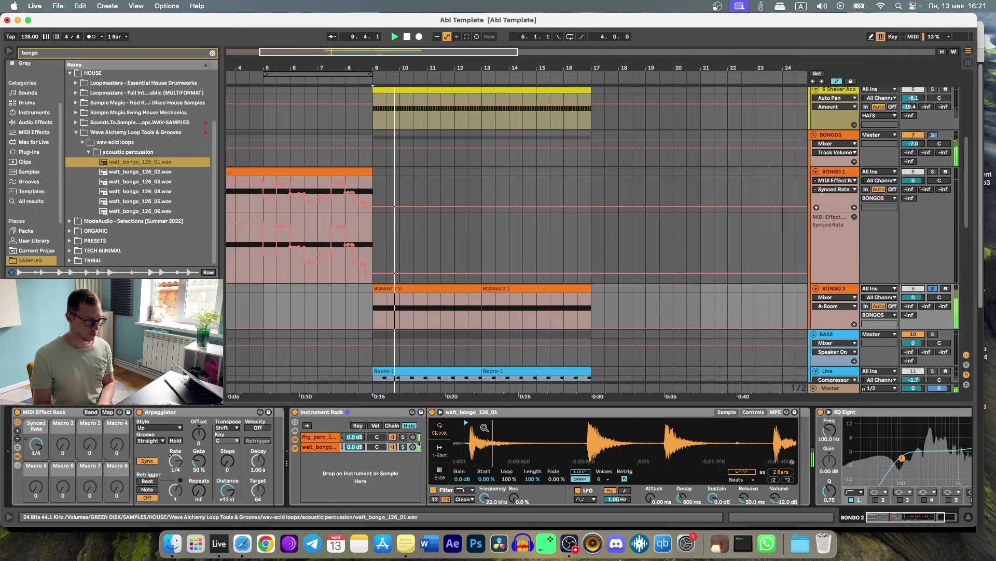
left_click(150, 171)
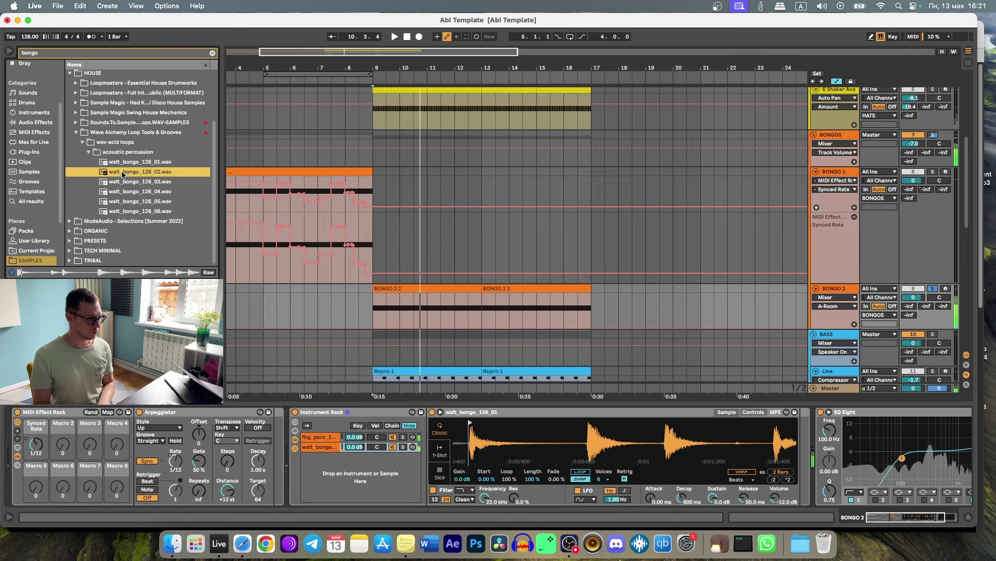
left_click(152, 183)
left_click(146, 191)
left_click(142, 200)
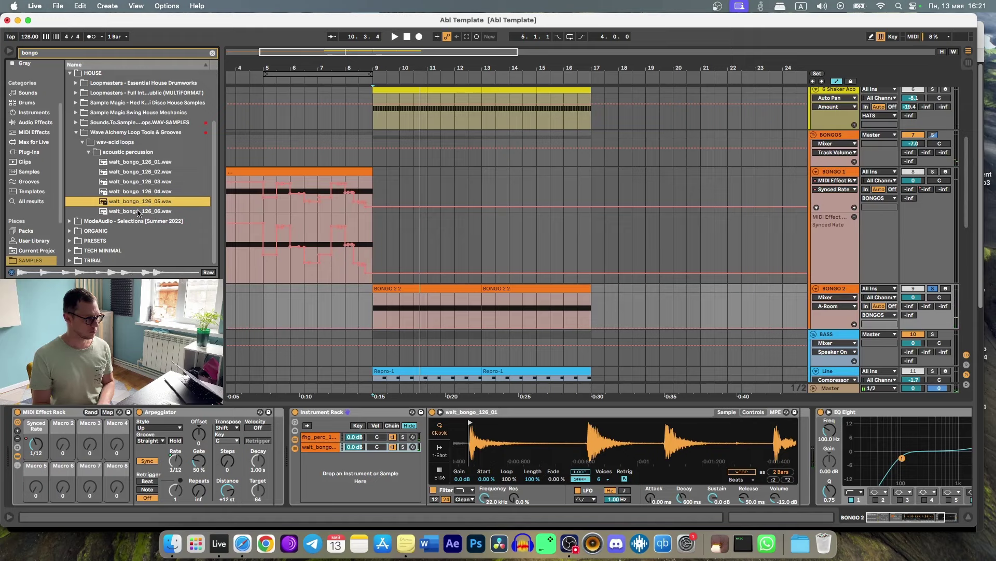
left_click(134, 209)
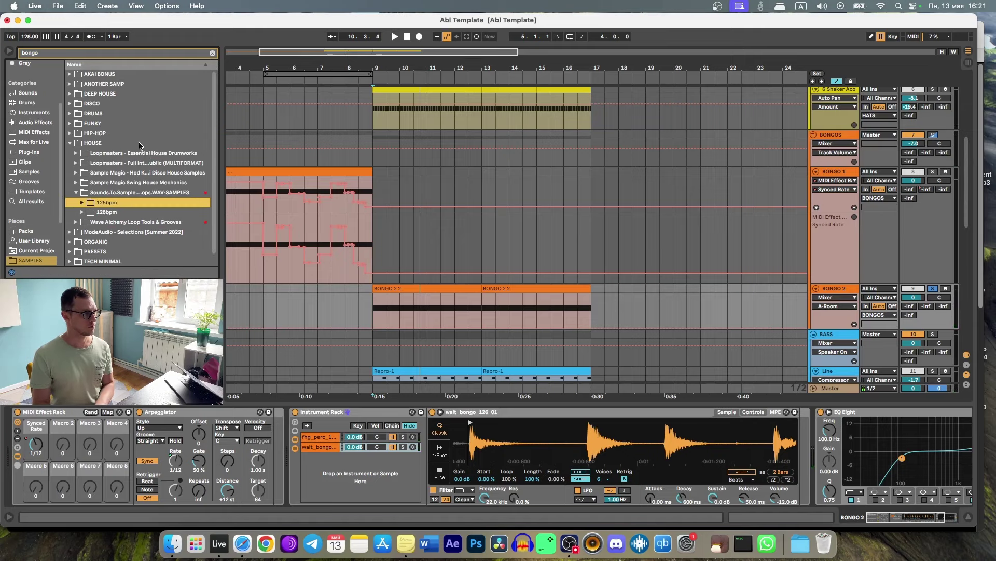
Browse the Sounds.To.Sample and Sample Magic Swing House Mechanics folders for bongo samples
key("Right")
key("Down")
key("Right")
key("Down")
key("Down")
left_click(134, 184)
key("Right")
key("Down")
key("Right")
key("Down")
key("Right")
key("Down")
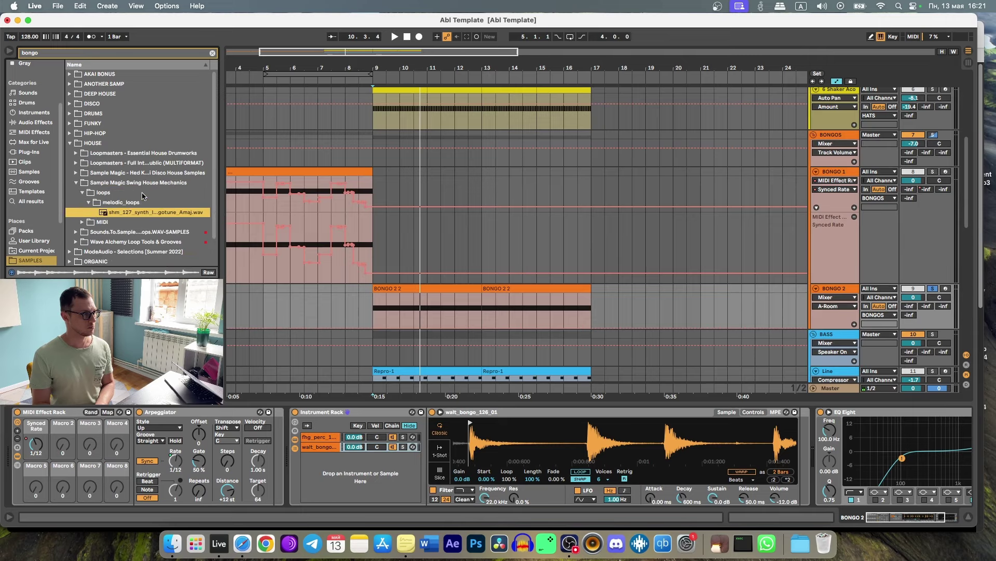
Replace the second chain's sample with fhg2_prc125_bongo02.wav from the Hed Kandi Percussion loops folder and listen to both chains
left_click(138, 174)
key("Right")
key("Down")
key("Right")
key("Down")
key("Right")
key("Down")
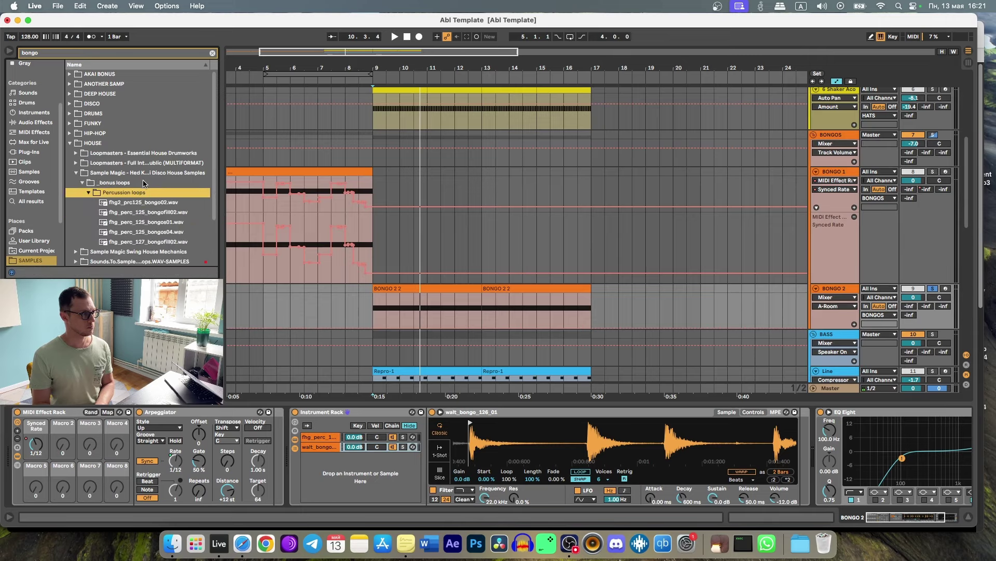
scroll(148, 194, "up", 1)
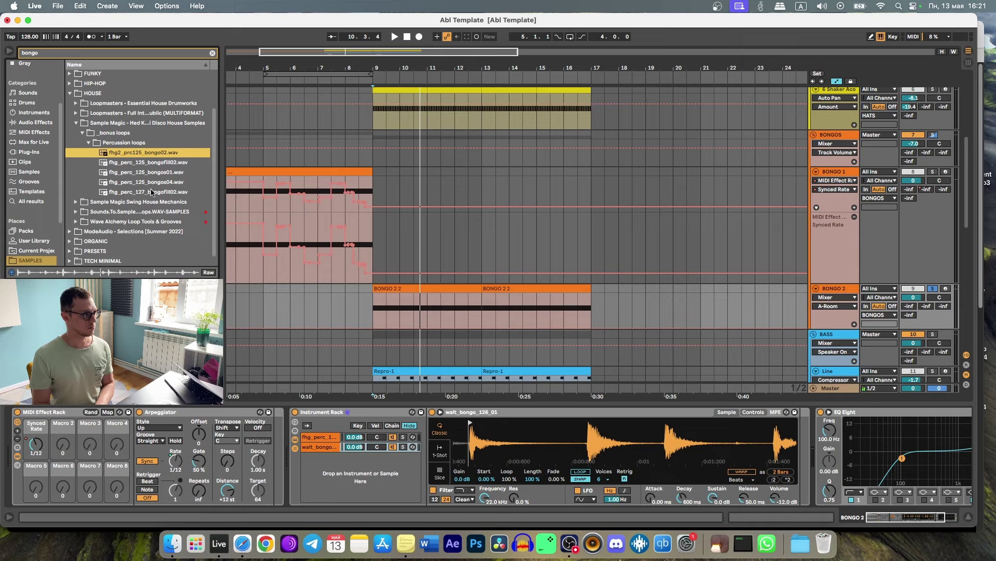
left_click_drag(150, 156, 519, 441)
key("space")
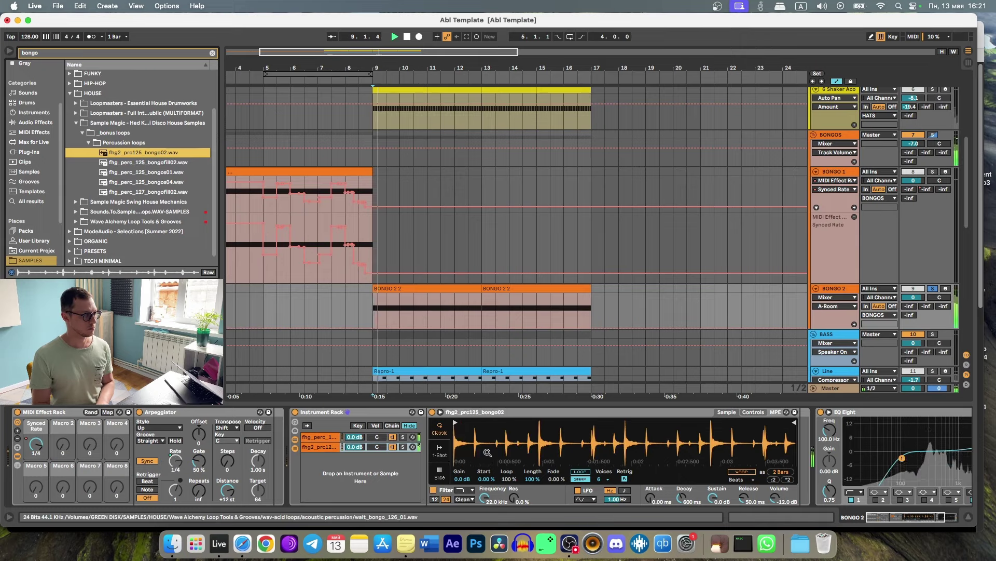
left_click(394, 437)
left_click(320, 447)
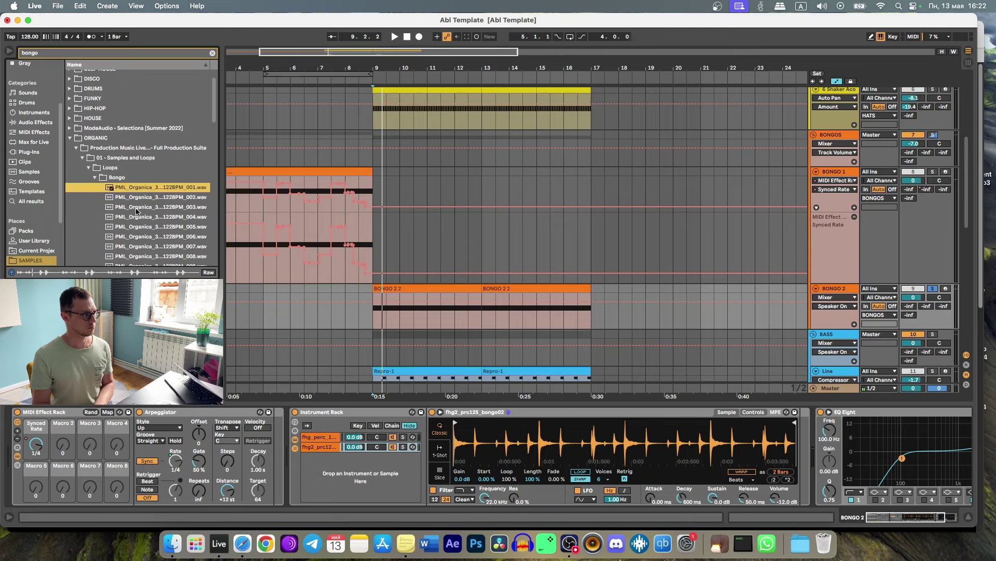
Replace the second chain's sample with PML_Organica_3_BongoLoop_122BPM_001.wav, move its start point to the beginning and play it
scroll(140, 218, "down", 2)
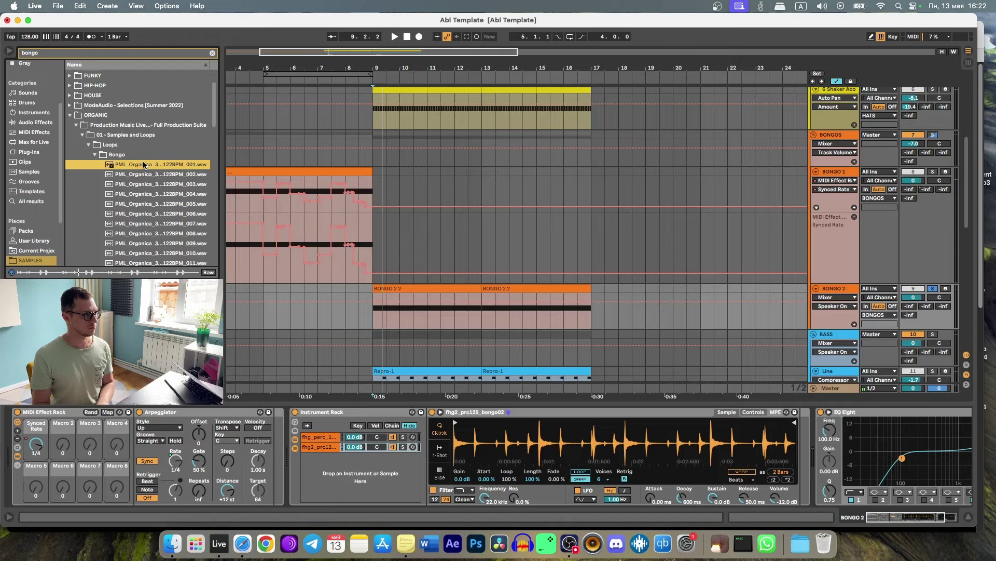
mouse_move(144, 165)
left_mouse_down()
mouse_move(486, 448)
mouse_move(495, 422)
left_mouse_up()
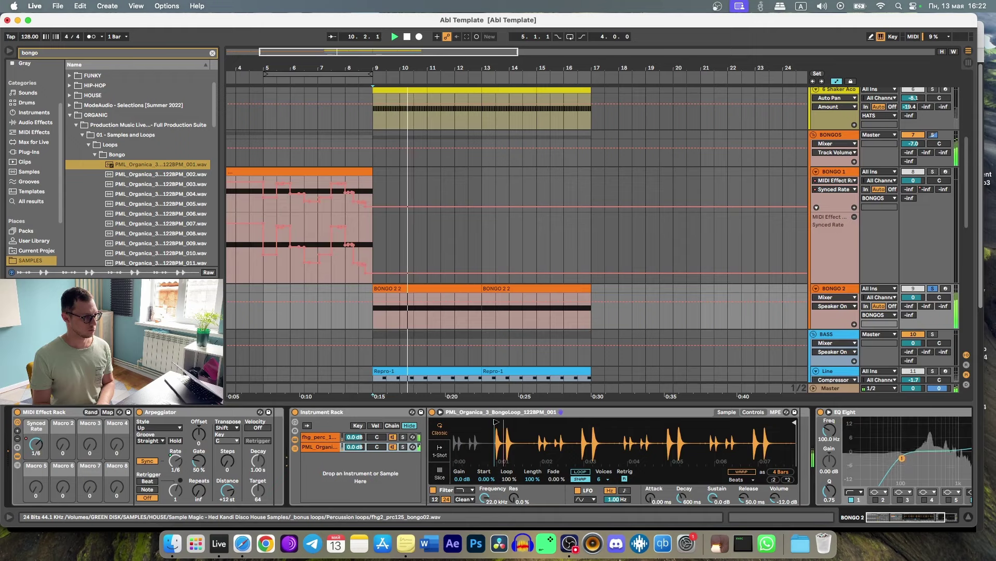
left_click_drag(496, 422, 456, 423)
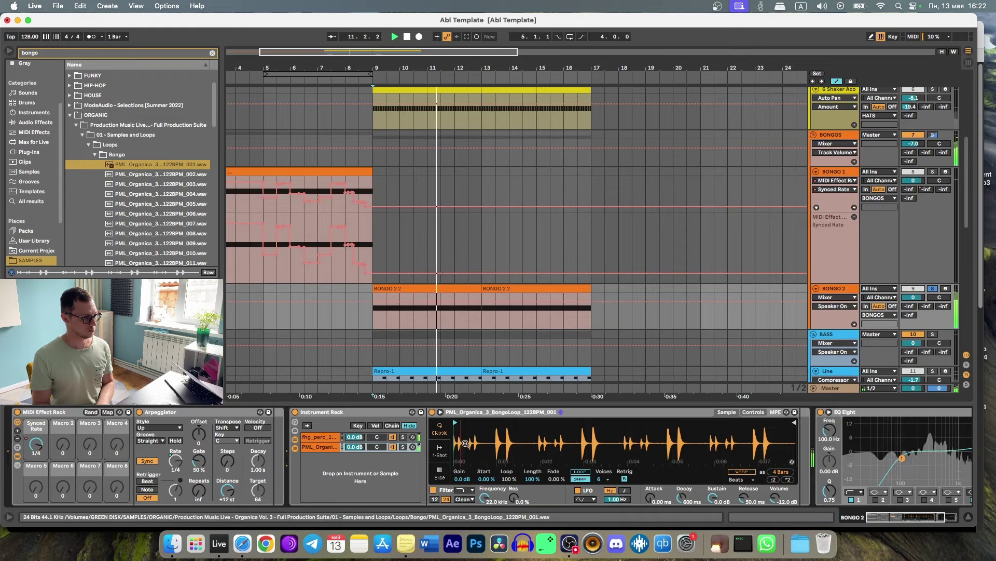
key("space")
key("space")
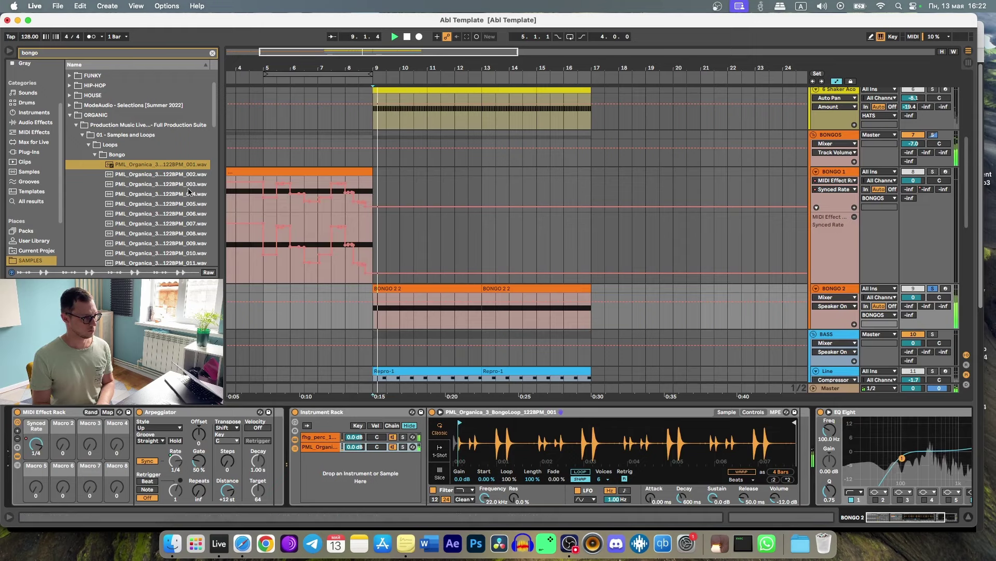
Load PML_Organica_3_BongoLoop_122BPM_002.wav into the second chain and set the sampler volume to -8.00 dB
key("space")
key("Down")
key("Down")
left_click_drag(148, 175, 487, 448)
key("space")
left_click(391, 447)
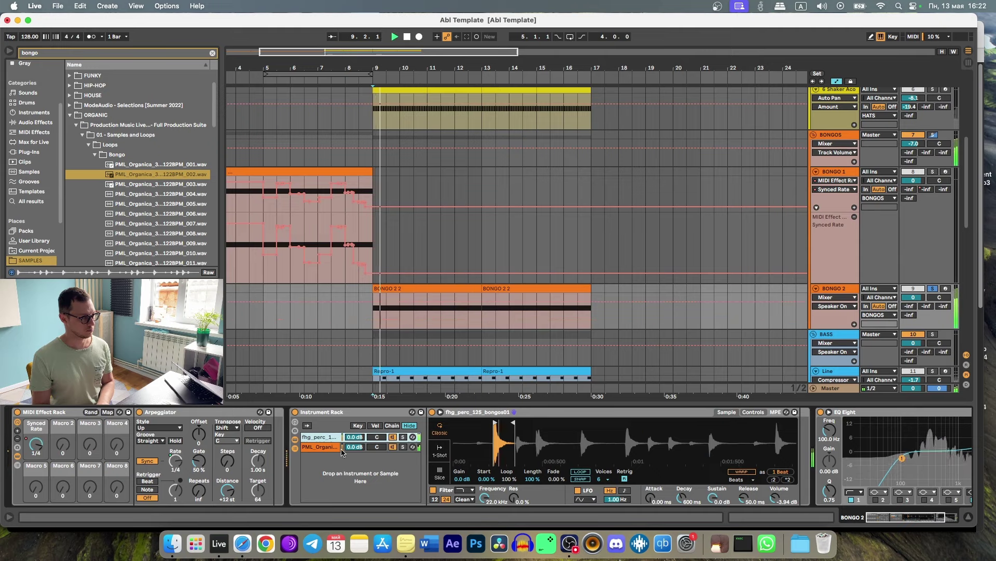
left_click(321, 447)
left_click_drag(774, 497, 775, 490)
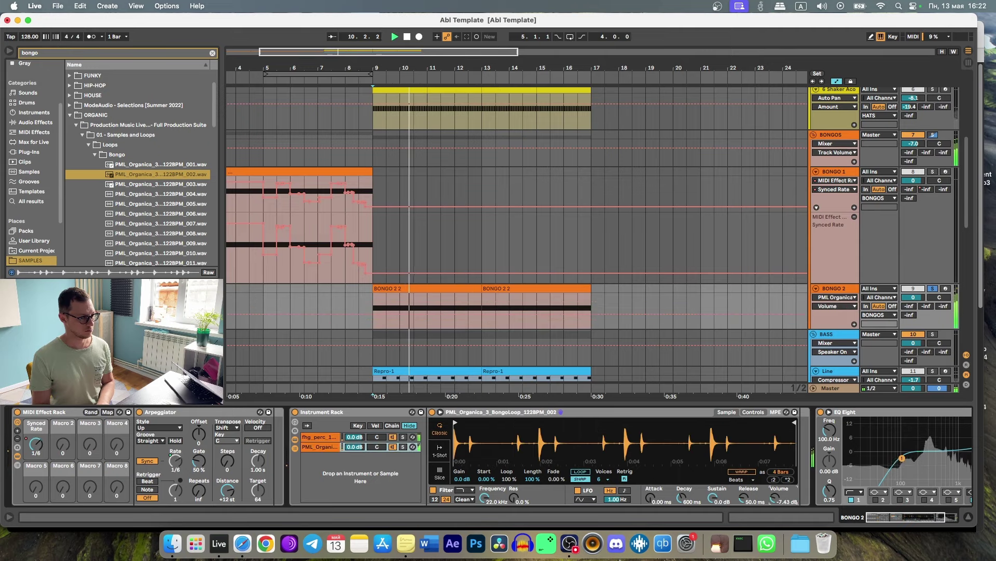
key("space")
Replace the second chain's sample with PML_Organica_3_BongoLoop_122BPM_006.wav and play it
left_click(153, 214)
scroll(153, 206, "down", 2)
scroll(153, 206, "down", 2)
key("space")
left_click_drag(154, 139, 471, 435)
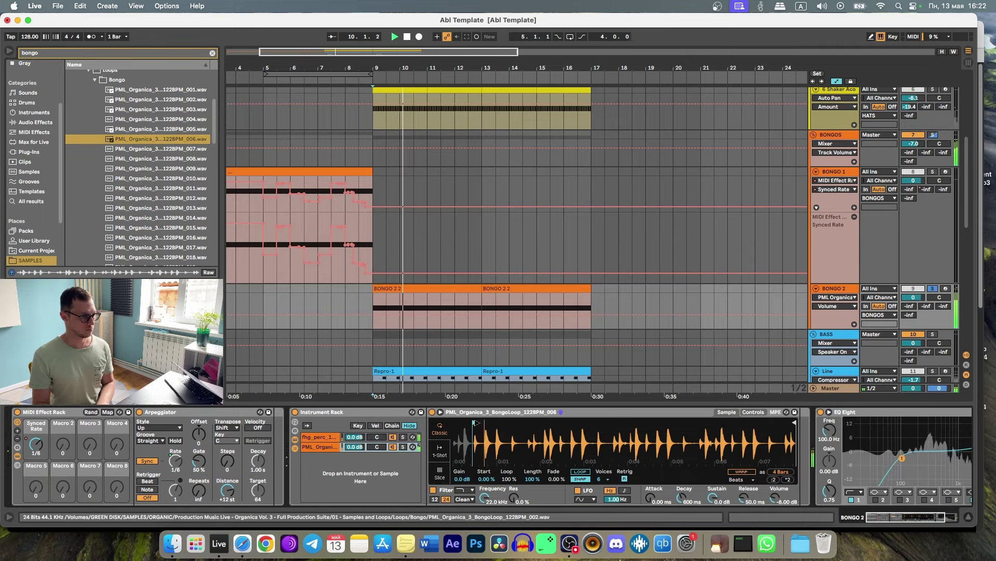
key("space")
Replace the second chain's sample with PML_Organica_3_BongoLoop_122BPM_011.wav and trim playback to the short hit at its start
left_click(169, 189)
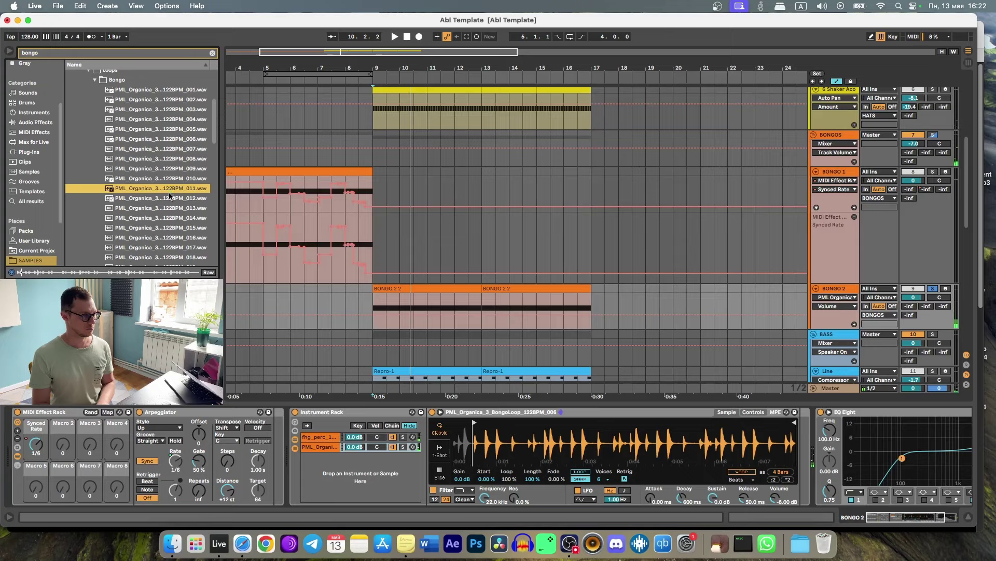
key("space")
left_click_drag(257, 251, 623, 446)
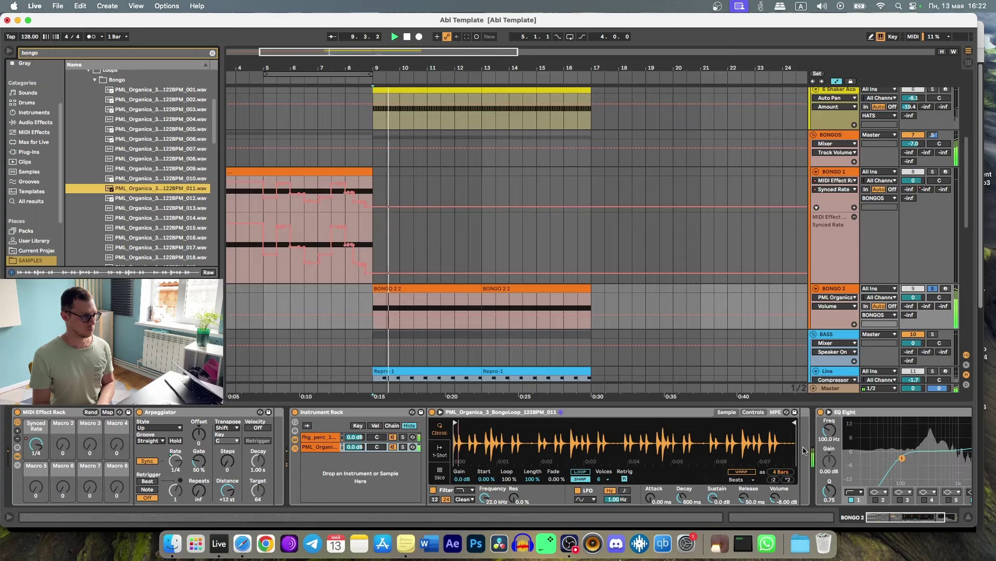
key("space")
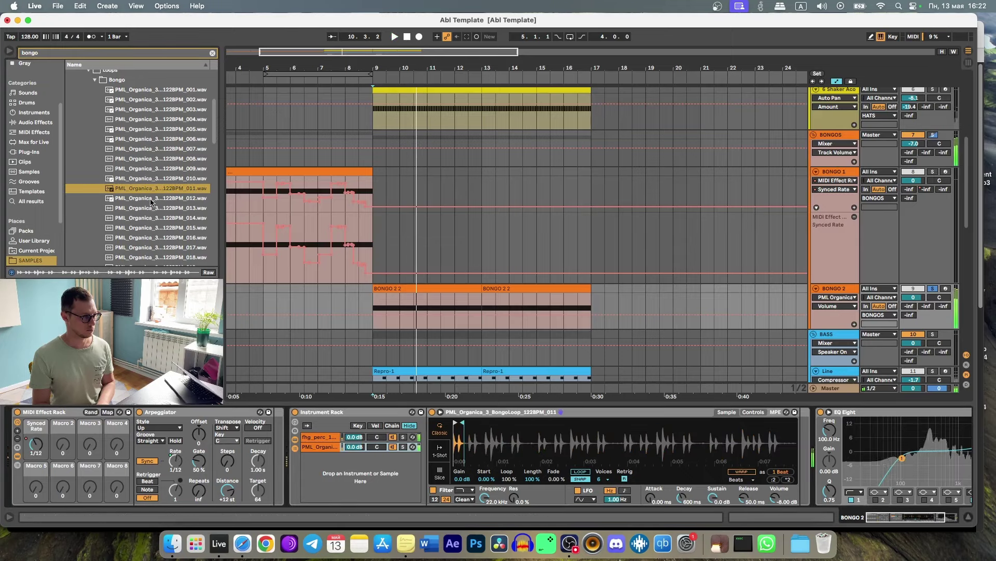
Audition PML_Organica_3_BongoLoop_122BPM_013.wav and collapse the ORGANIC folder
left_click(149, 208)
scroll(143, 208, "up", 5)
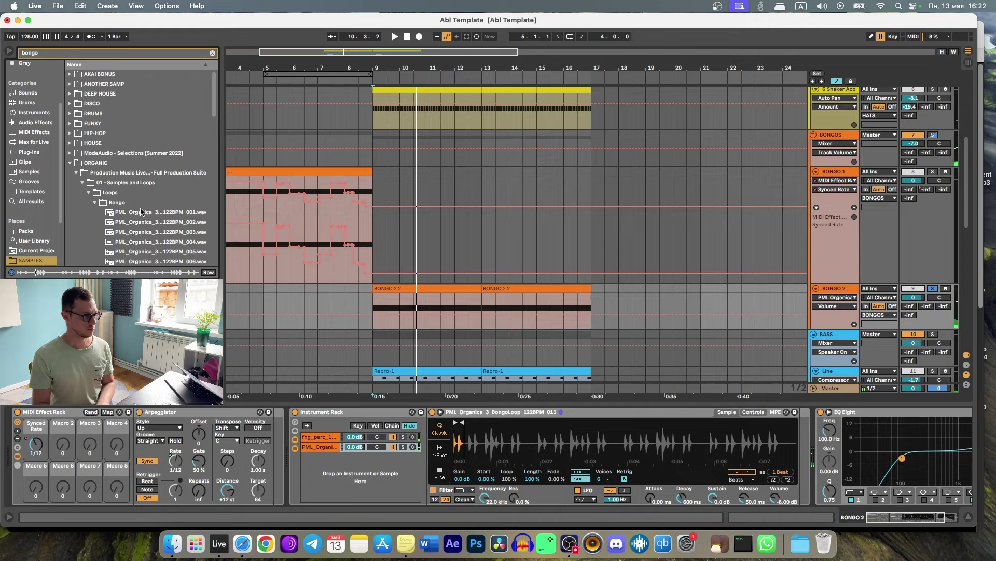
left_click(128, 164)
Look through the DISCO folder's bongo samples, auditioning FER_108_Bongo.wav and nfnd_percussion_bongo.wav
left_click(121, 105)
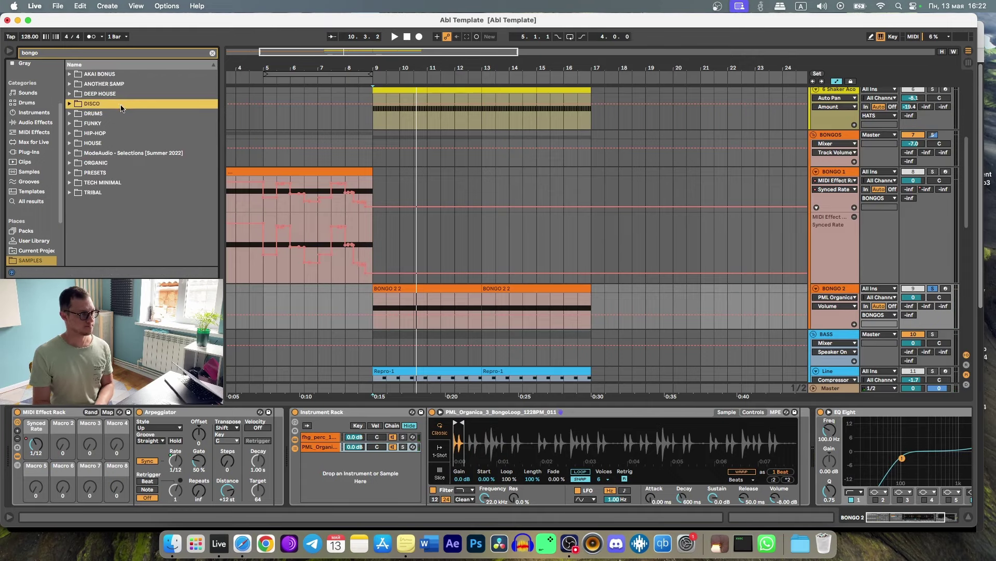
key("Right")
key("Down")
key("Right")
key("Down")
key("Right")
key("Down")
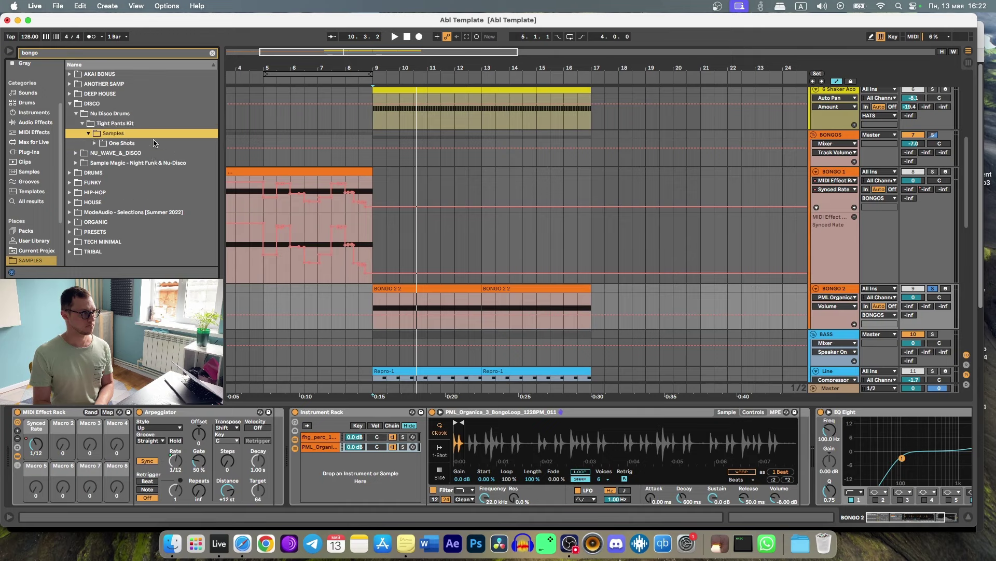
key("Right")
key("Down")
key("Right")
key("Down")
key("Down")
key("Down")
key("Right")
key("Down")
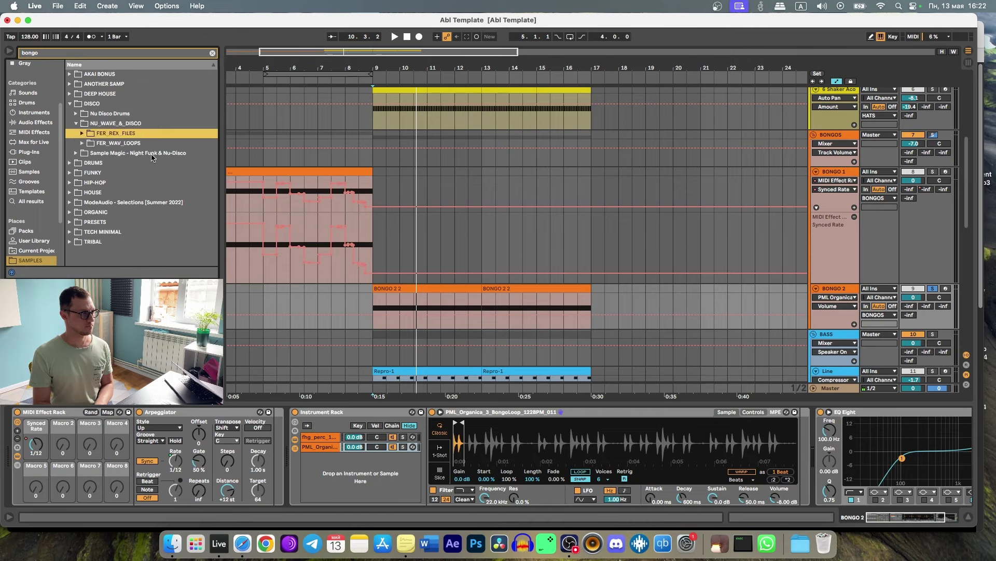
key("Down")
key("Down")
key("Right")
key("Down")
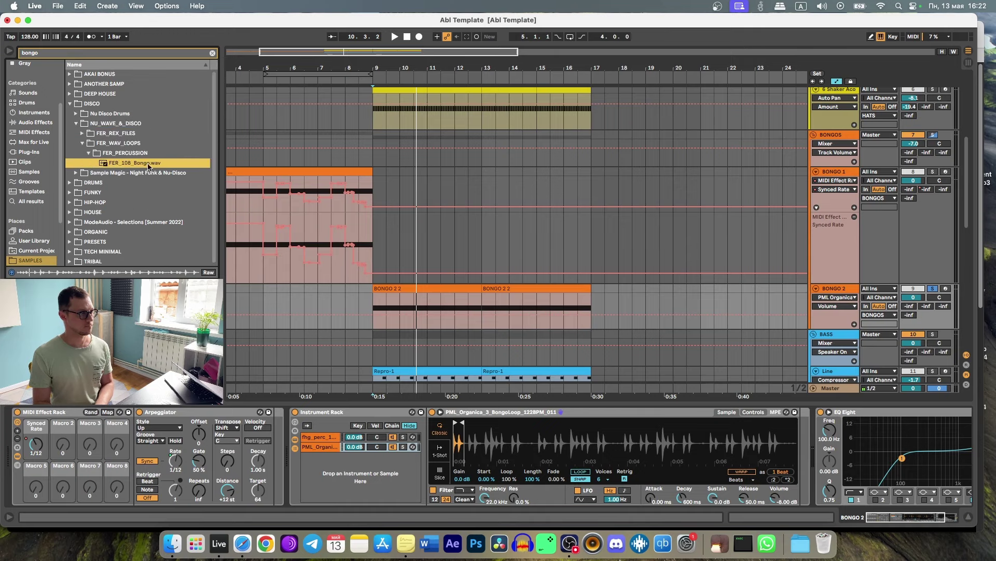
key("Right")
key("Down")
key("Right")
key("Down")
key("Right")
key("Down")
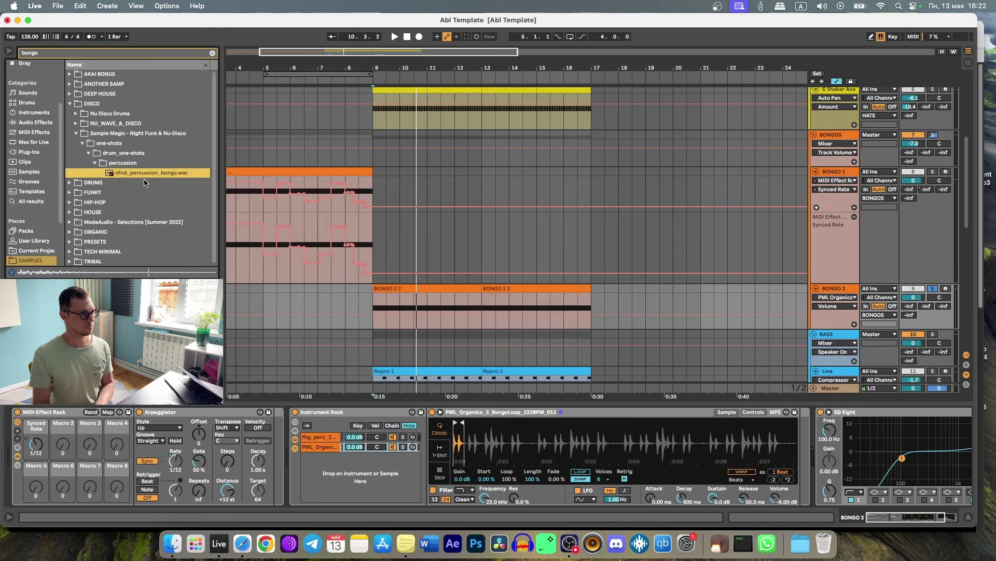
Look through the DRUMS and HIP-HOP folders for bongo samples, down to the Sample Magic - Jazz Hop percussion hits
key("Down")
key("Right")
key("Down")
key("Down")
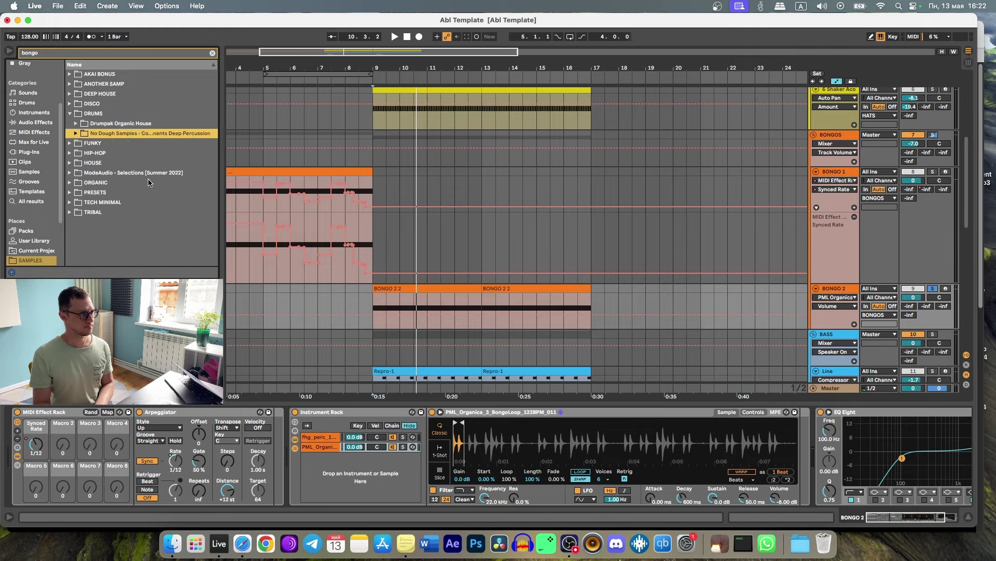
key("Right")
left_click(149, 183)
scroll(152, 209, "down", 2)
scroll(151, 209, "down", 3)
left_click(150, 192)
key("Up")
key("Up")
key("Up")
left_click(128, 232)
key("Down")
key("Right")
key("Down")
key("Right")
key("Down")
key("Down")
key("Down")
key("Down")
key("Down")
key("Right")
key("Down")
key("Right")
key("Down")
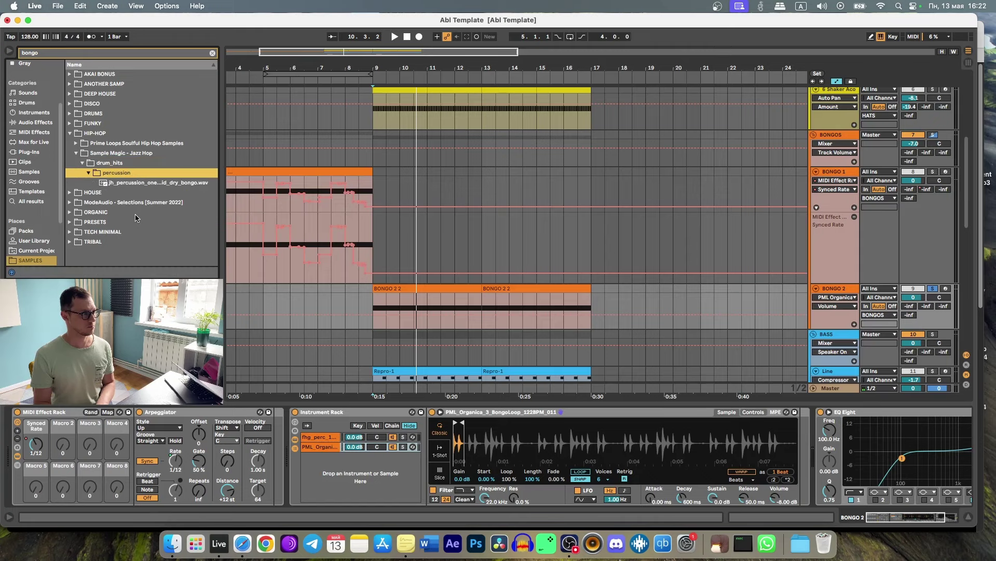
Audition the FIH bongo hits in the HOUSE folder and replace the second chain's sample with FIH_Bongo_High.wav
key("Down")
key("Down")
key("Right")
key("Down")
key("Down")
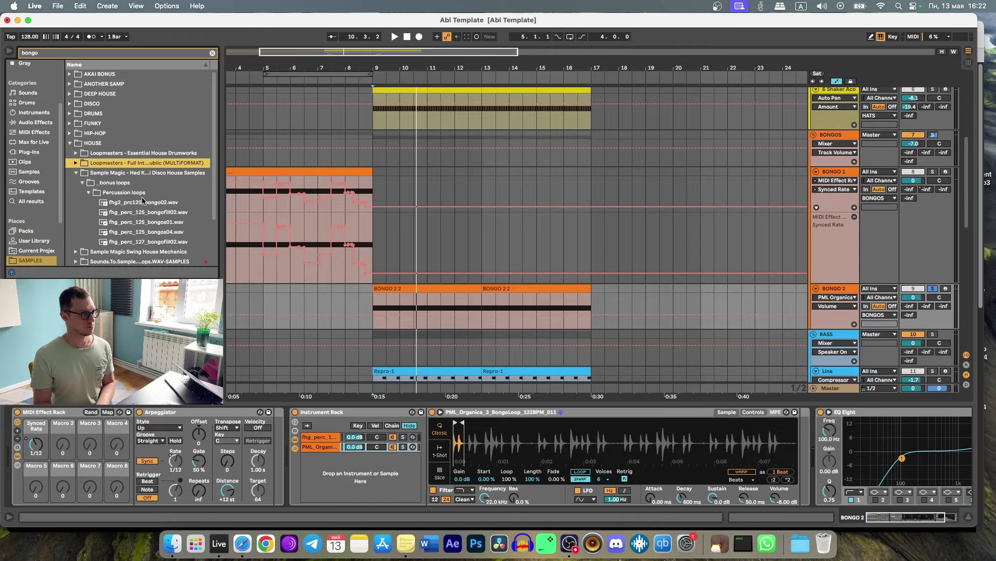
key("Right")
key("Down")
key("Right")
key("Down")
key("Right")
key("Down")
key("Right")
key("Down")
key("Down")
key("Down")
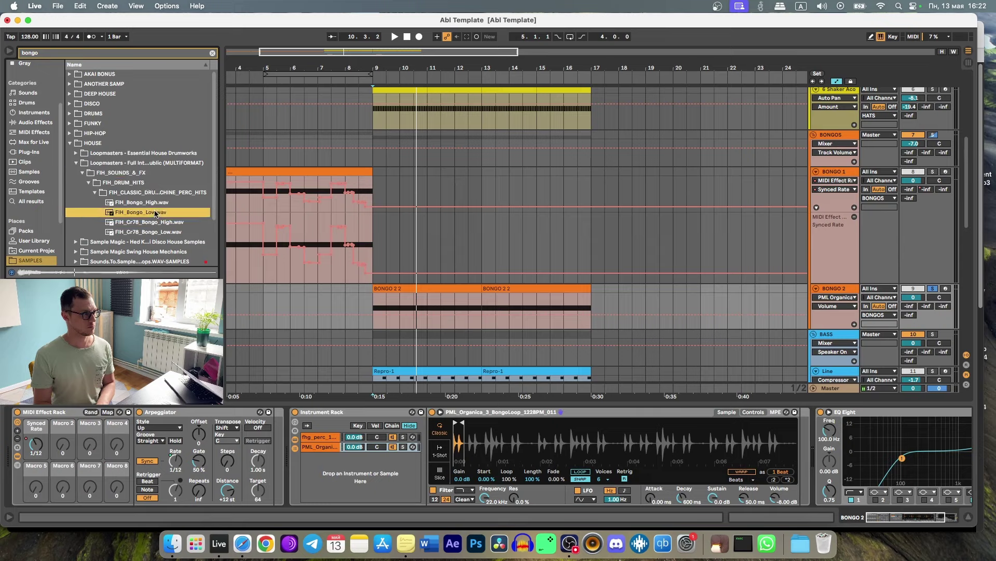
key("Down")
key("Up")
key("Up")
key("Up")
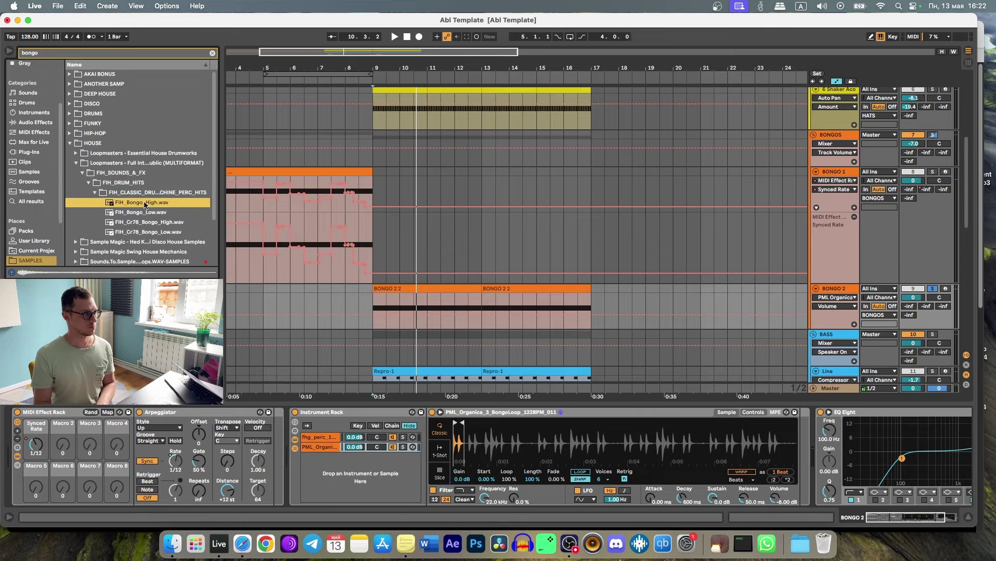
key("Return")
Leave the FIH drum hits and check the bonus percussion loops in the HOUSE folder's Sample Magic pack
key("Left")
key("Left")
key("Left")
key("Left")
key("Left")
key("Left")
key("Left")
key("Left")
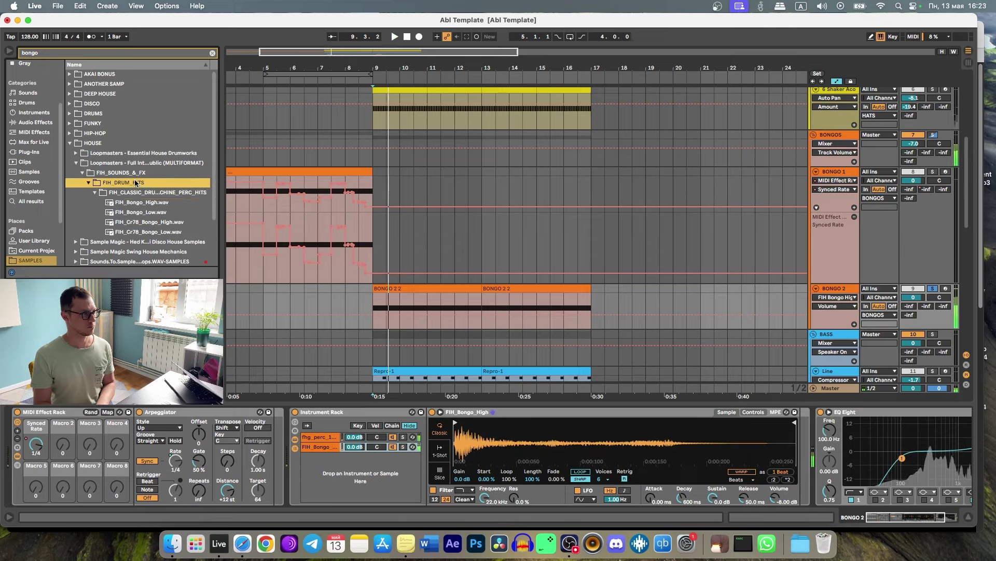
key("Down")
key("Right")
key("Down")
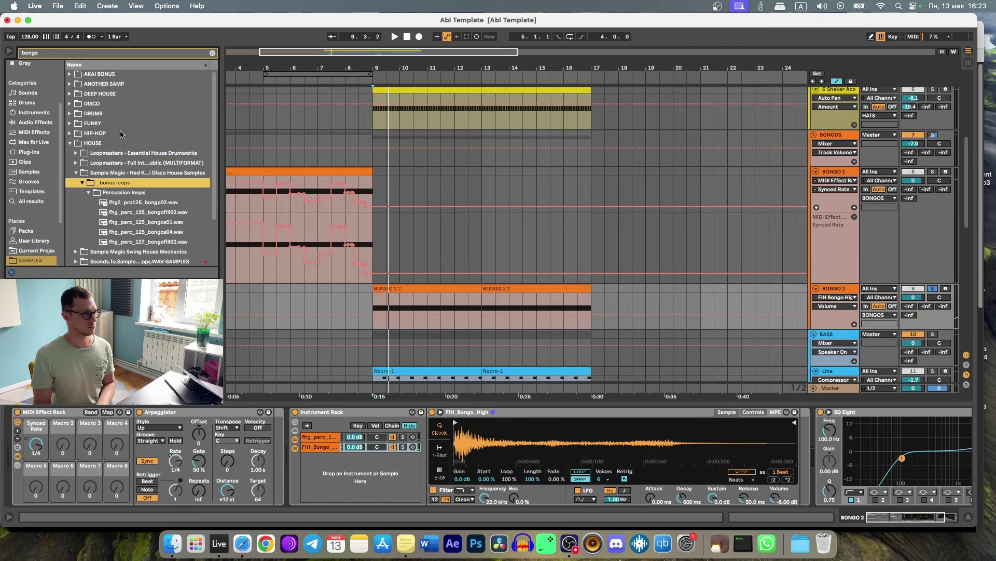
Audition the DEEP HOUSE folder's Bongo-Perc one-shots, replace the second chain's sample with Bongo-Perc-08.wav and play it
left_click(118, 97)
key("Right")
key("Down")
key("Right")
key("Down")
key("Right")
key("Down")
key("Right")
key("Down")
key("Right")
key("Down")
key("Down")
key("Down")
key("Down")
key("Down")
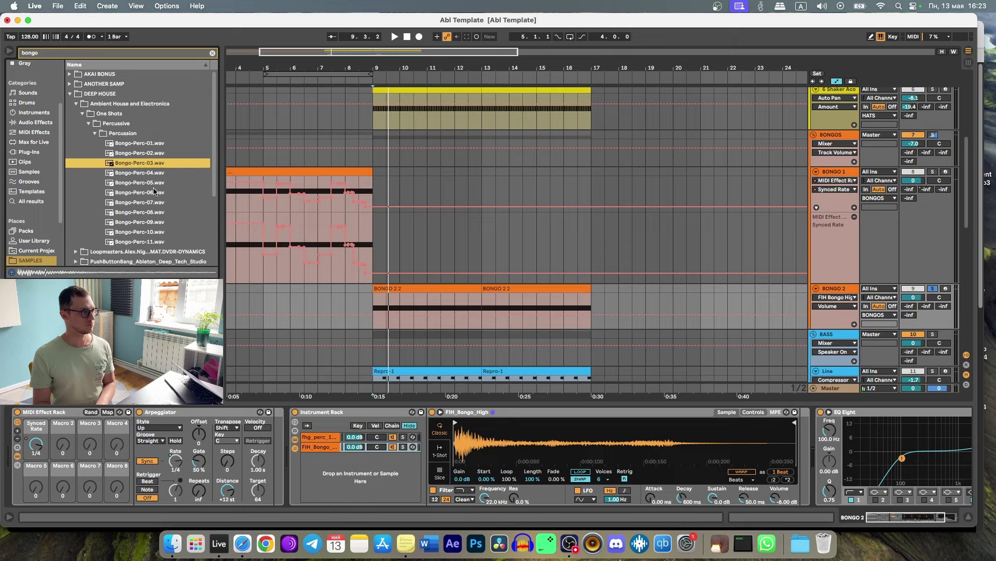
key("Down")
key("Down")
key("Down")
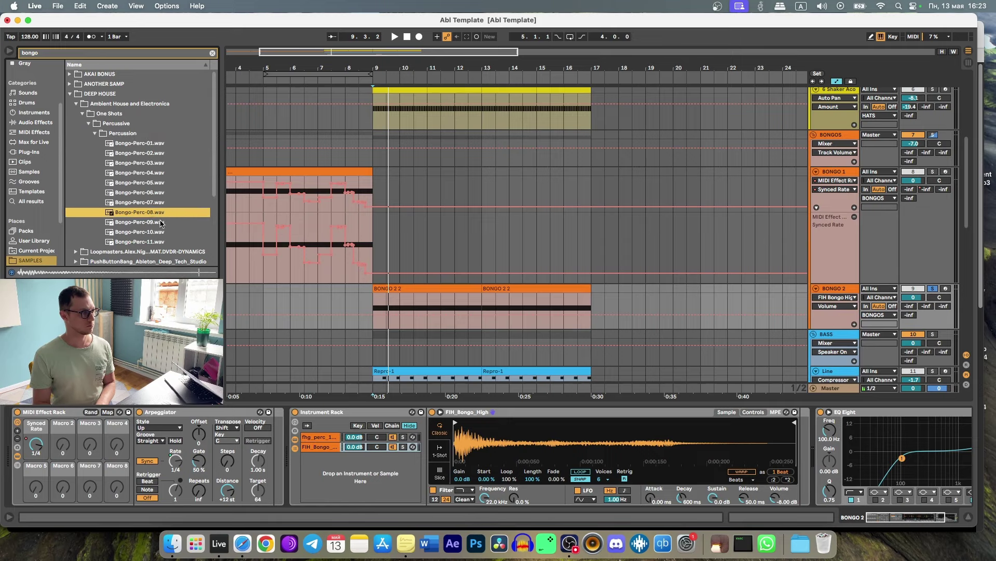
key("Return")
key("space")
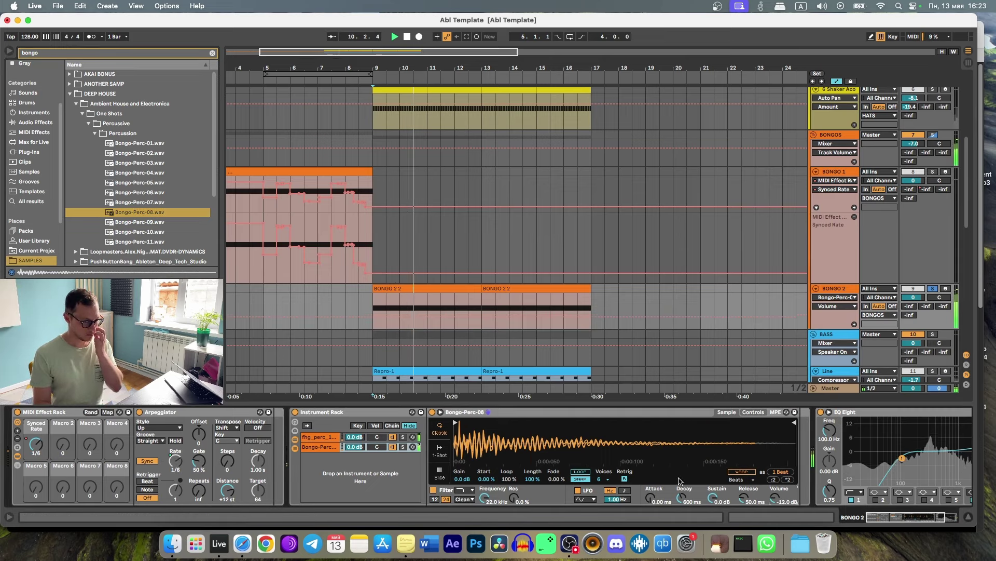
Switch the second chain's sampler to 1-Shot mode, toggle Snap, and replace its sample with Bongo-Perc-09.wav
left_click(439, 450)
left_click(514, 475)
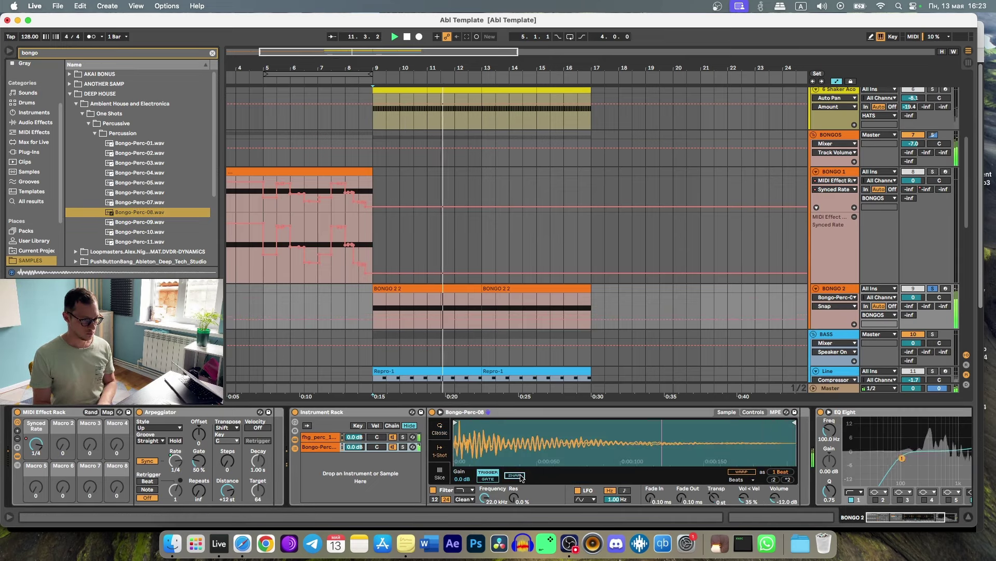
left_click(141, 232)
scroll(151, 187, "down", 3)
key("Up")
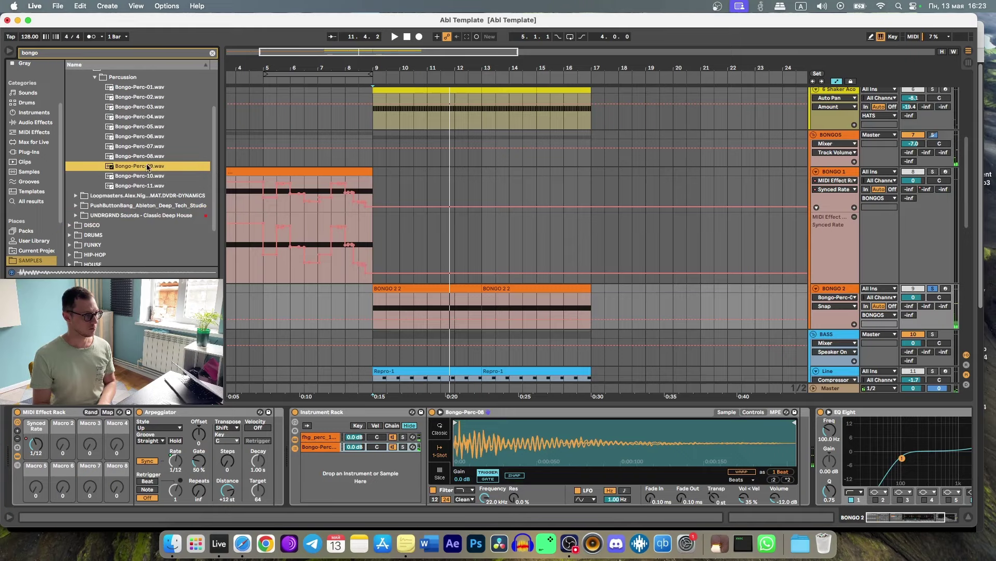
key("Return")
key("space")
key("space")
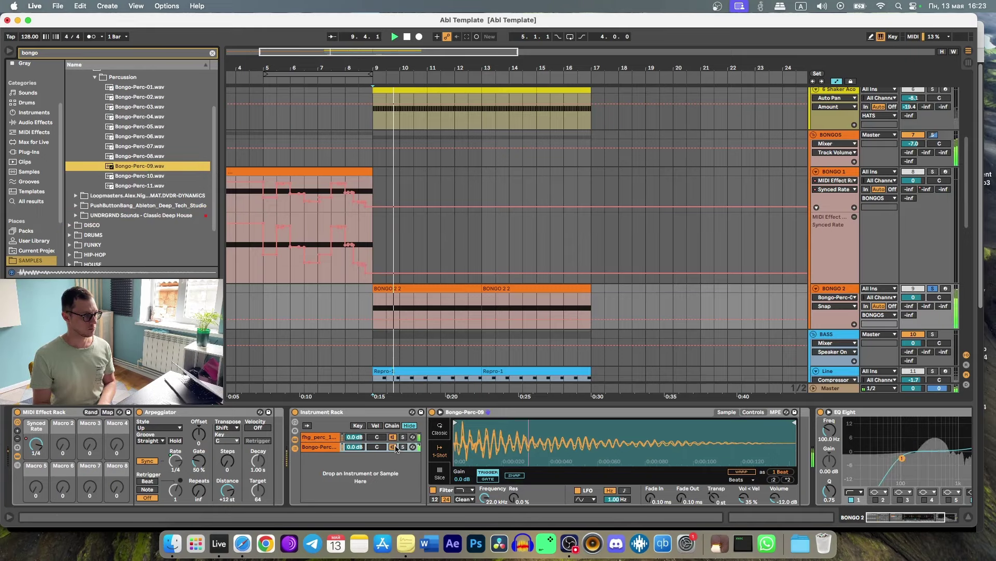
Compare the two bongo chains by switching them off and on in turn, and play the full mix from bar 9
left_click(394, 446)
left_click(392, 438)
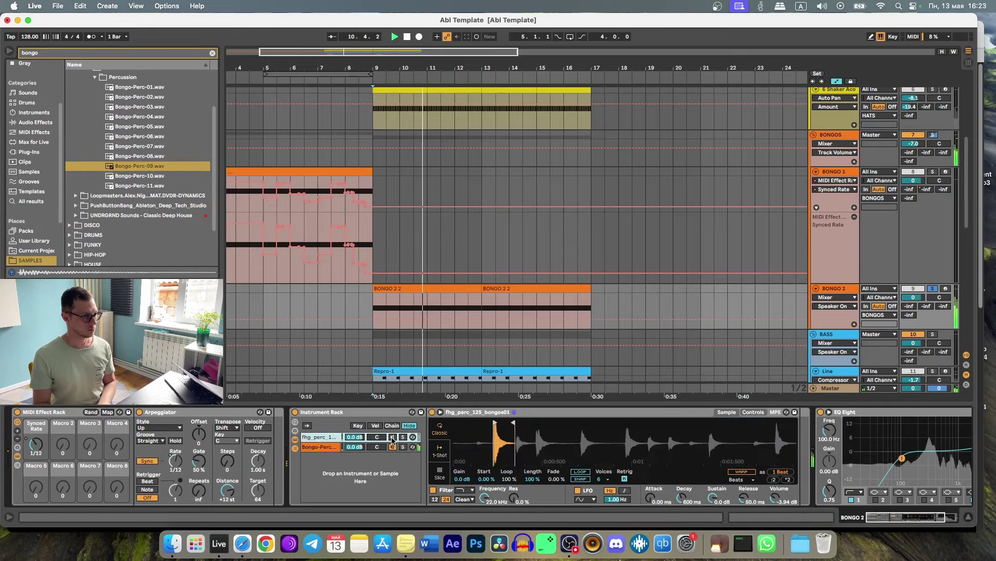
left_click(335, 445)
left_click(393, 438)
left_click(395, 37)
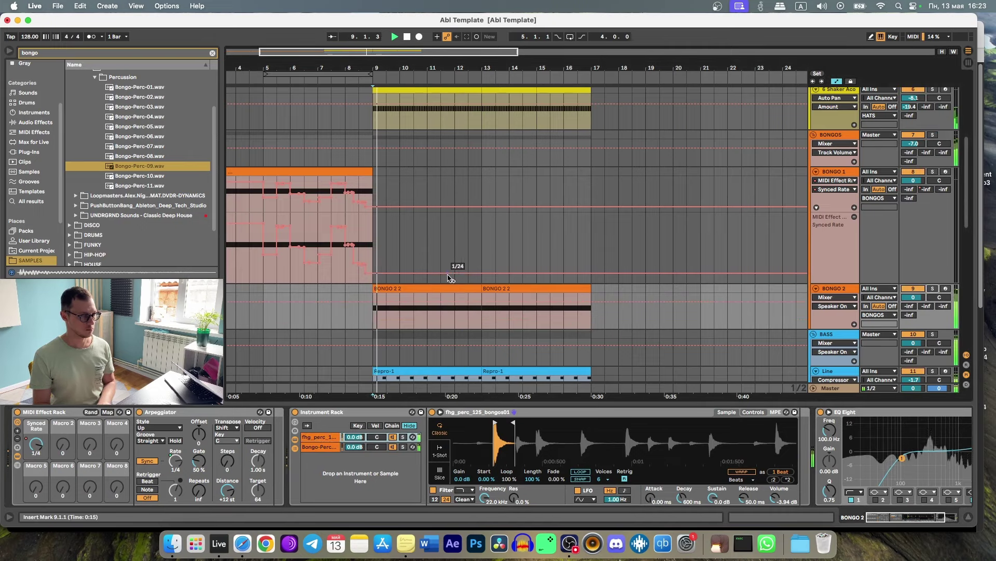
Display the MIDI Effect Rack's Synced Rate automation on BONGO 2 and play the section from 8.3.1
left_click_drag(401, 66, 347, 66)
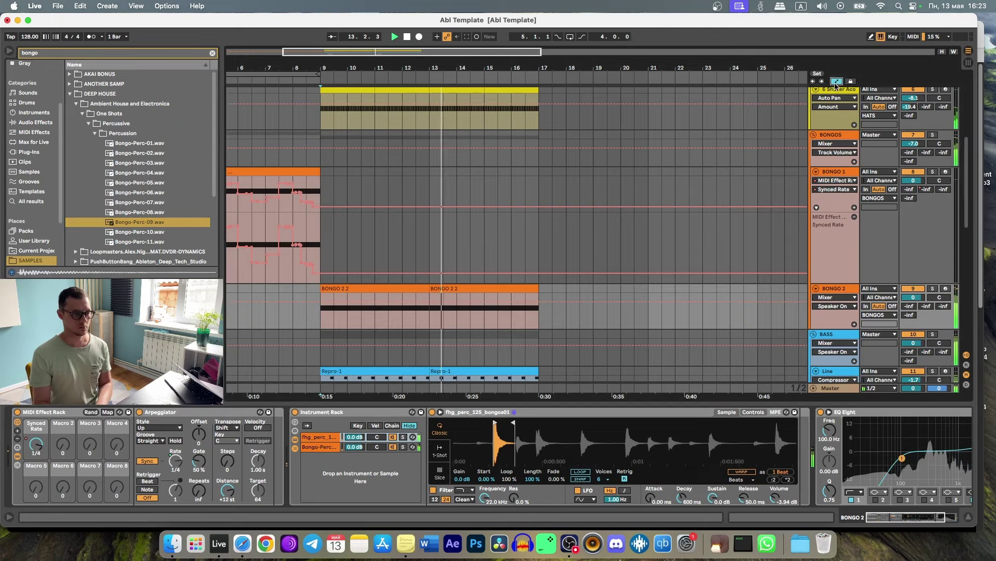
scroll(767, 244, "down", 2)
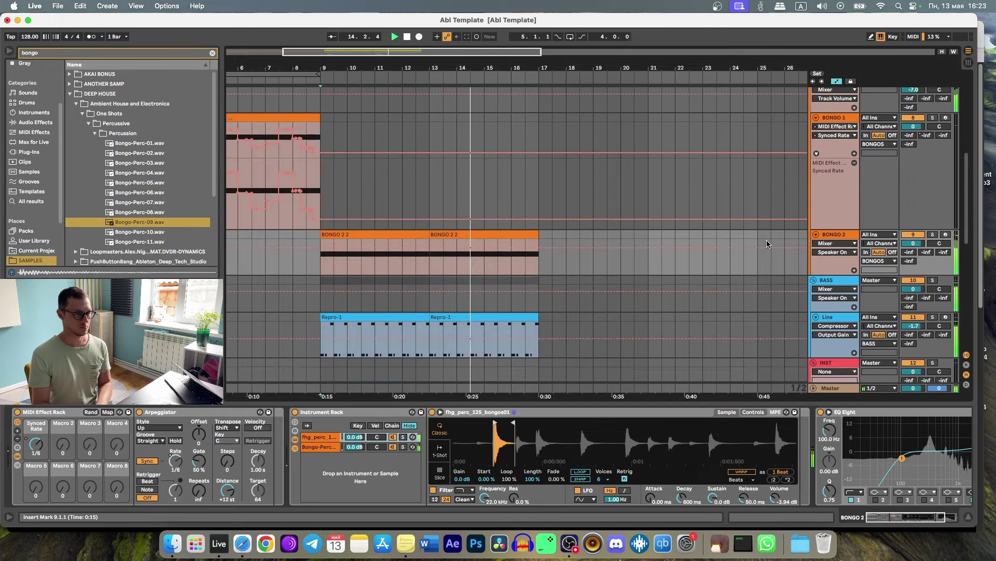
left_click(836, 247)
left_click(779, 258)
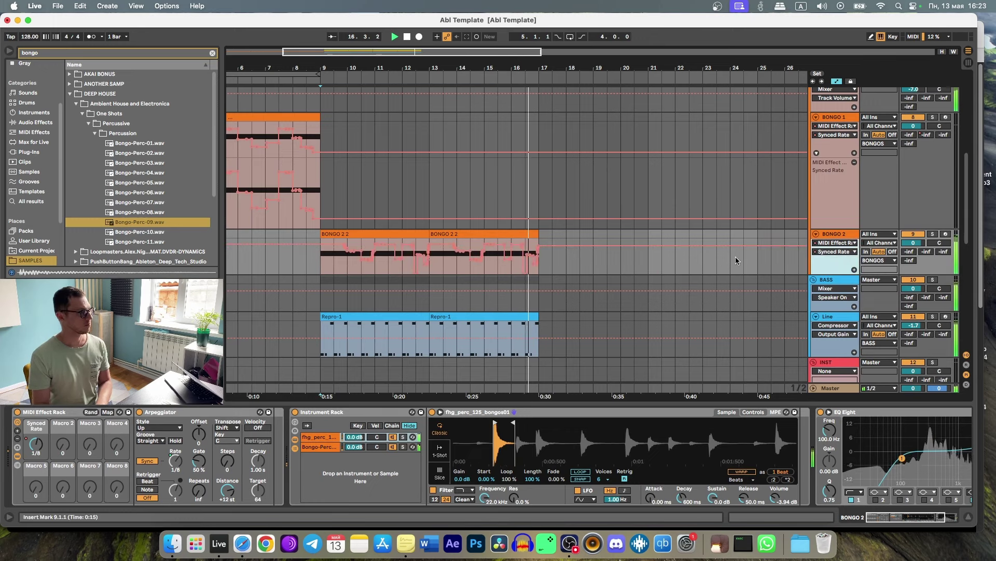
left_click(305, 267)
key("space")
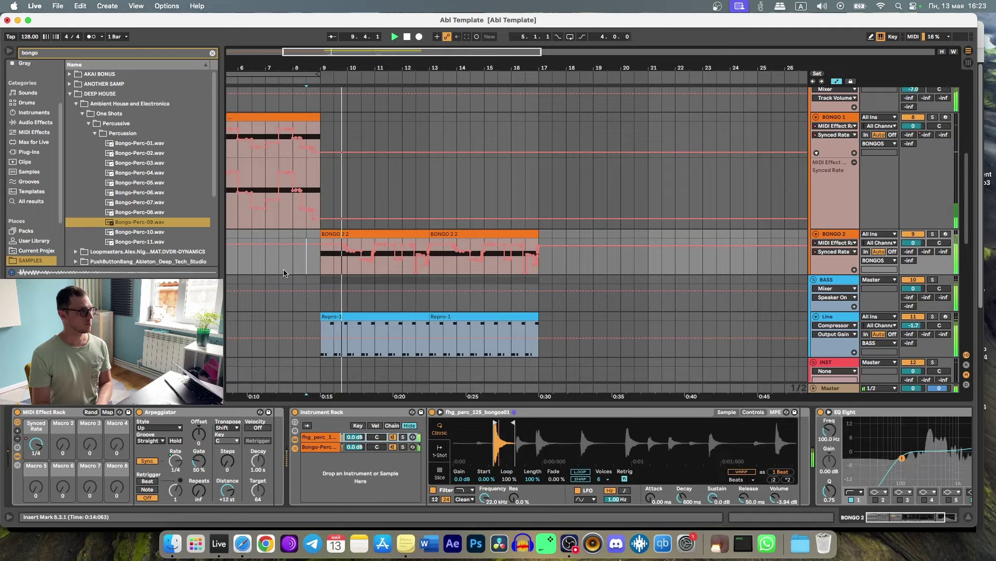
Set the VOCAL track's volume to -6.0 dB
scroll(348, 312, "down", 3)
scroll(348, 312, "down", 8)
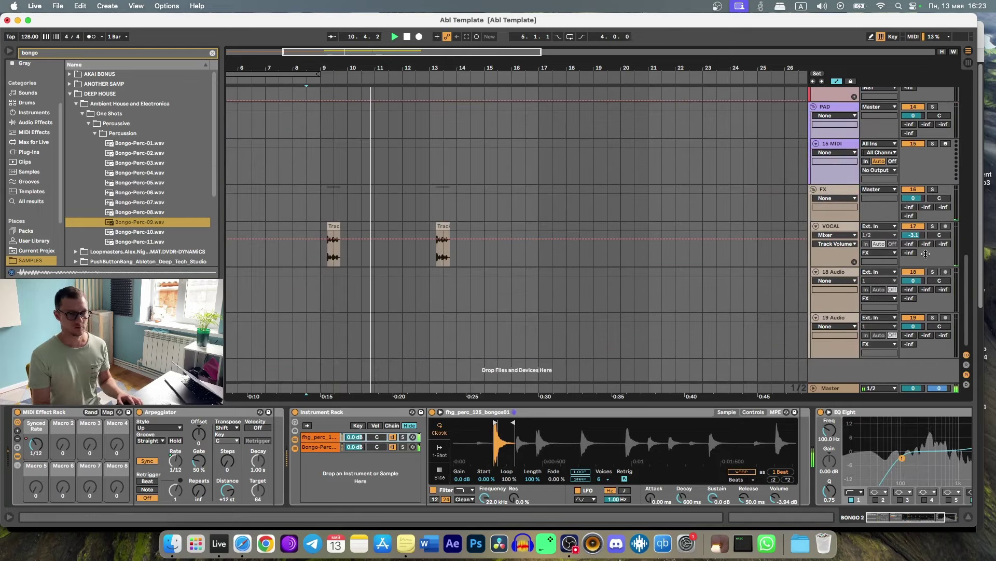
left_click(912, 236)
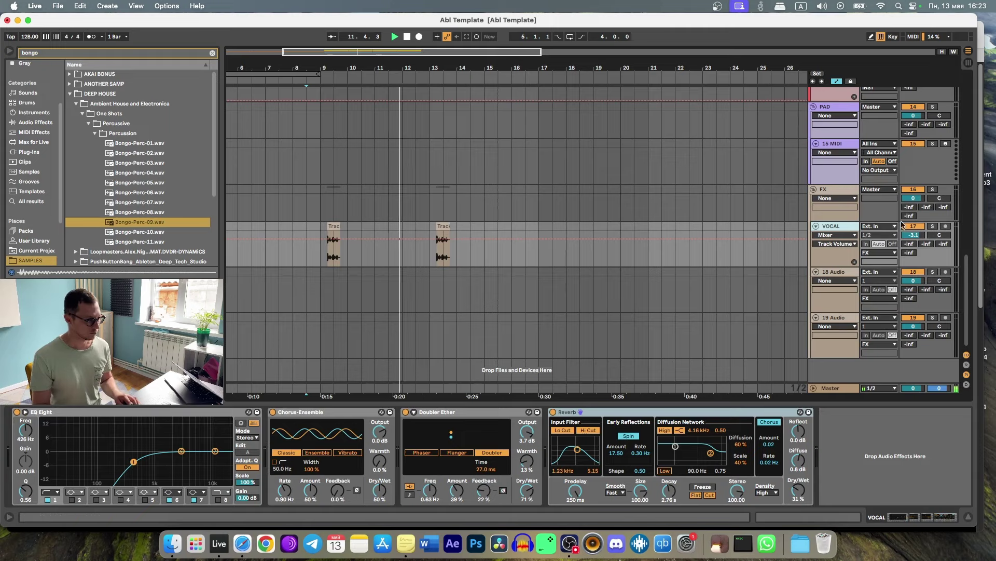
mouse_move(923, 236)
left_mouse_down()
mouse_move(923, 244)
mouse_move(915, 233)
left_mouse_up()
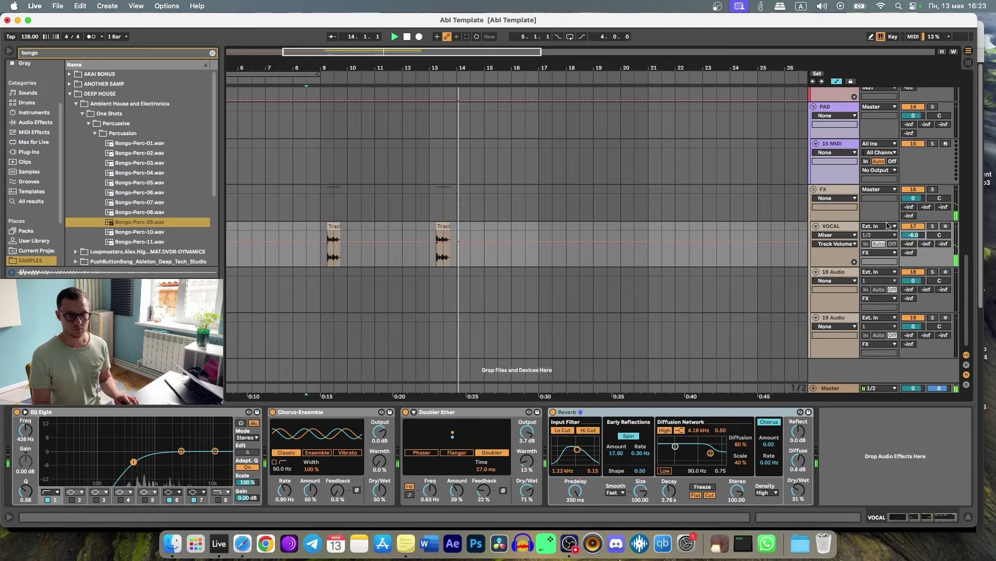
Check the master spectrum and output levels in Voxengo SPAN and close its window
scroll(638, 201, "up", 3)
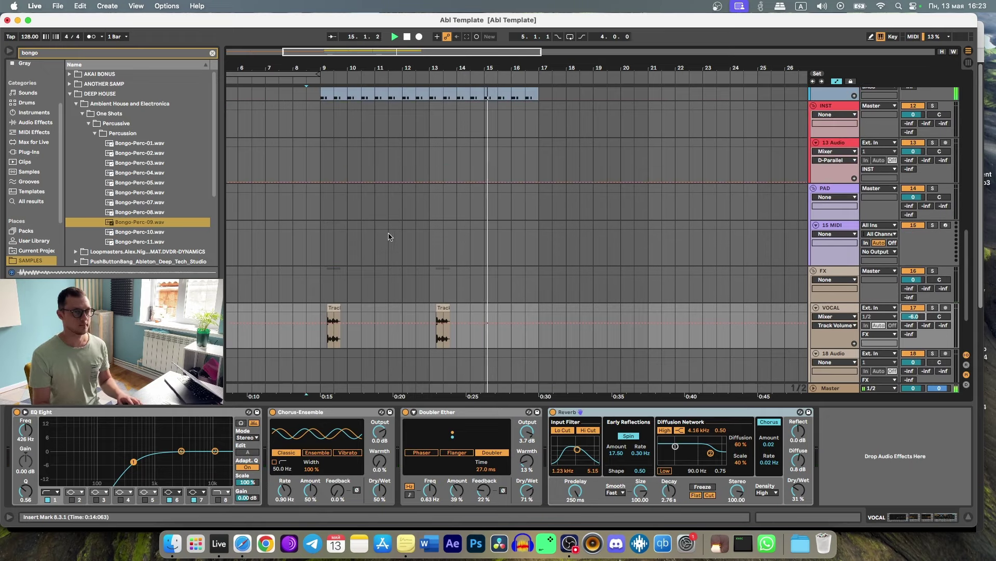
left_click(833, 389)
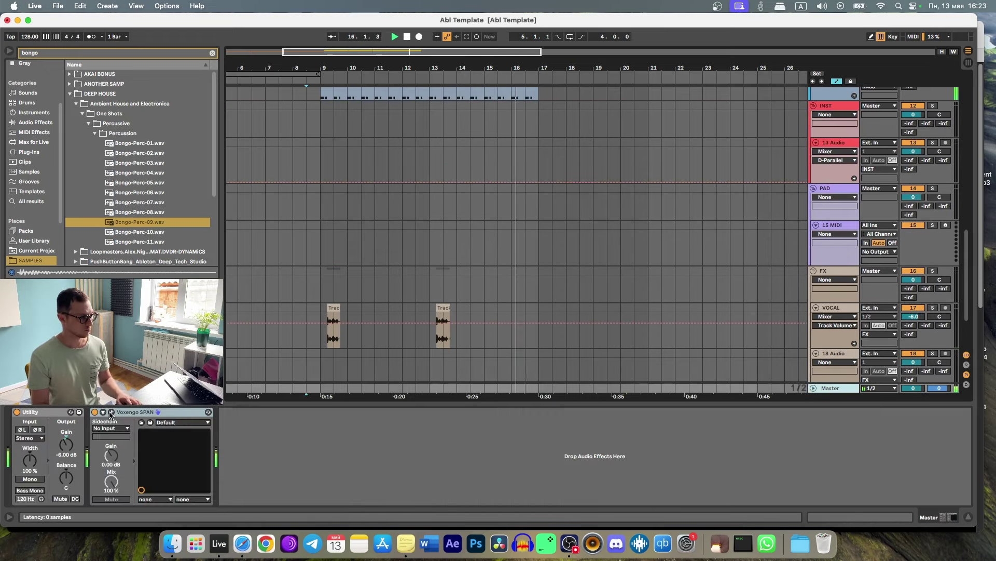
left_click(111, 412)
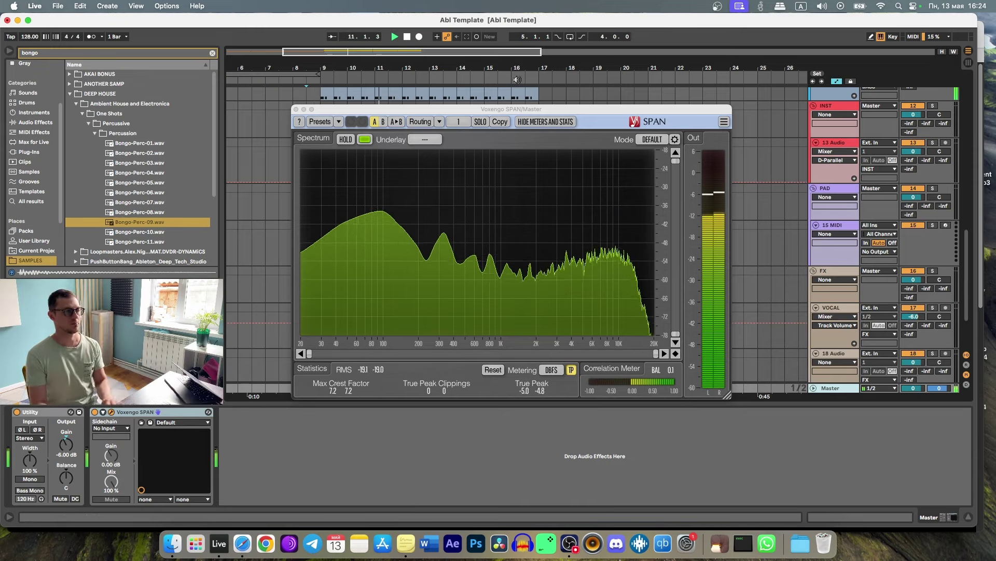
left_click(295, 109)
Set the bass Line track's volume to -3.0 dB and stop playback
scroll(492, 256, "up", 4)
left_click(844, 174)
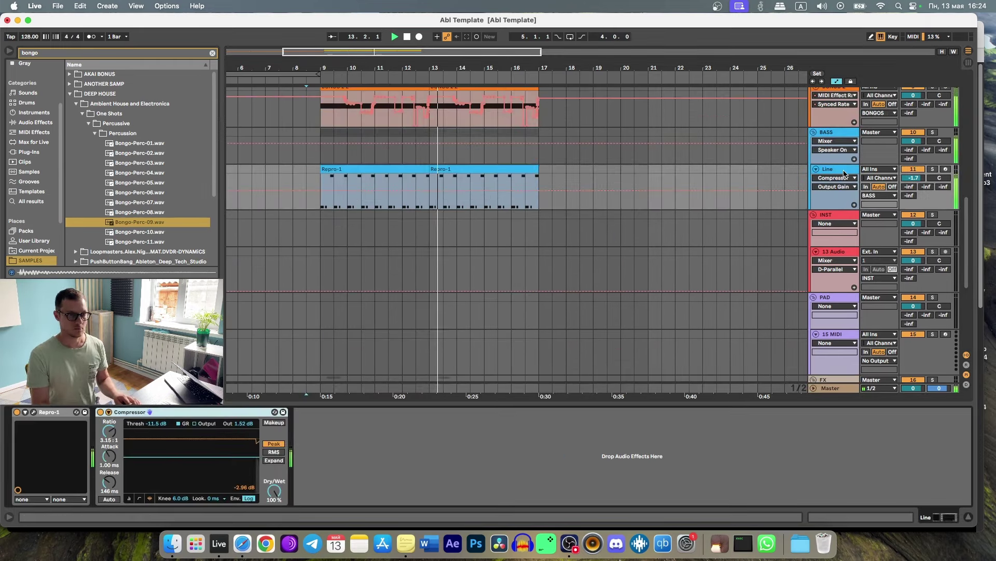
left_click_drag(914, 178, 913, 184)
key("space")
Play the arrangement from bar 1 and clear the bongo search in the browser
scroll(386, 253, "left", 5)
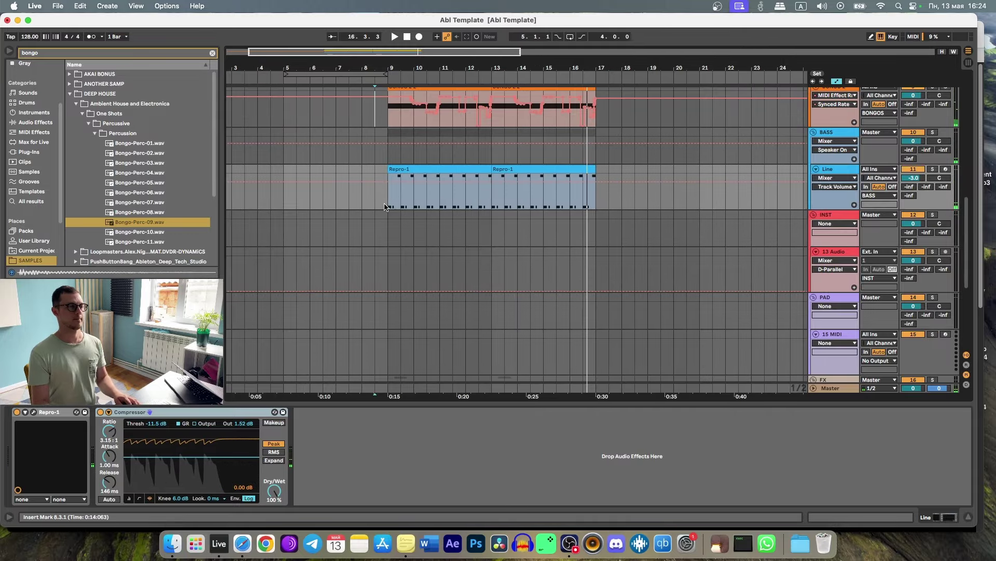
scroll(341, 223, "left", 3)
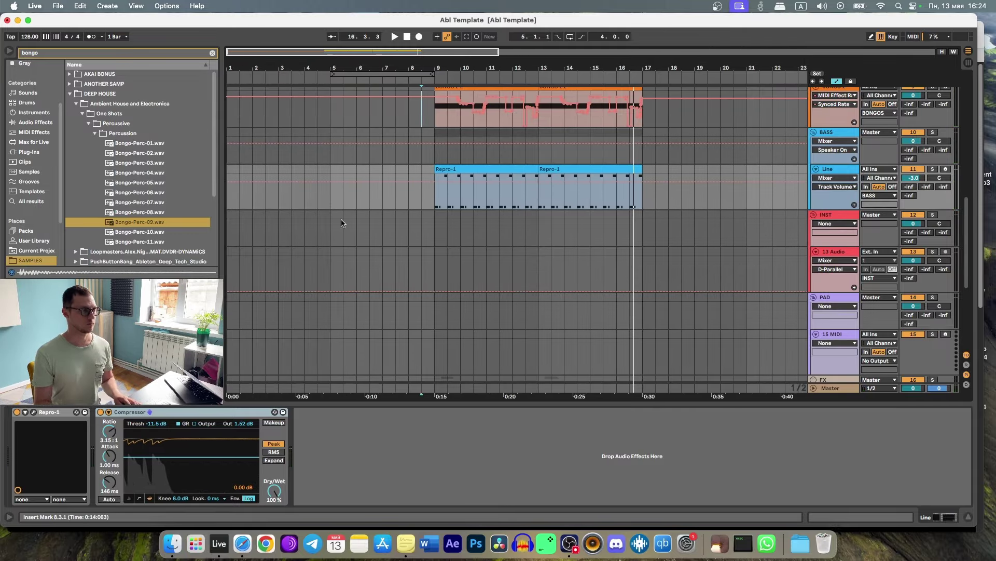
left_click(240, 269)
key("space")
scroll(295, 271, "up", 5)
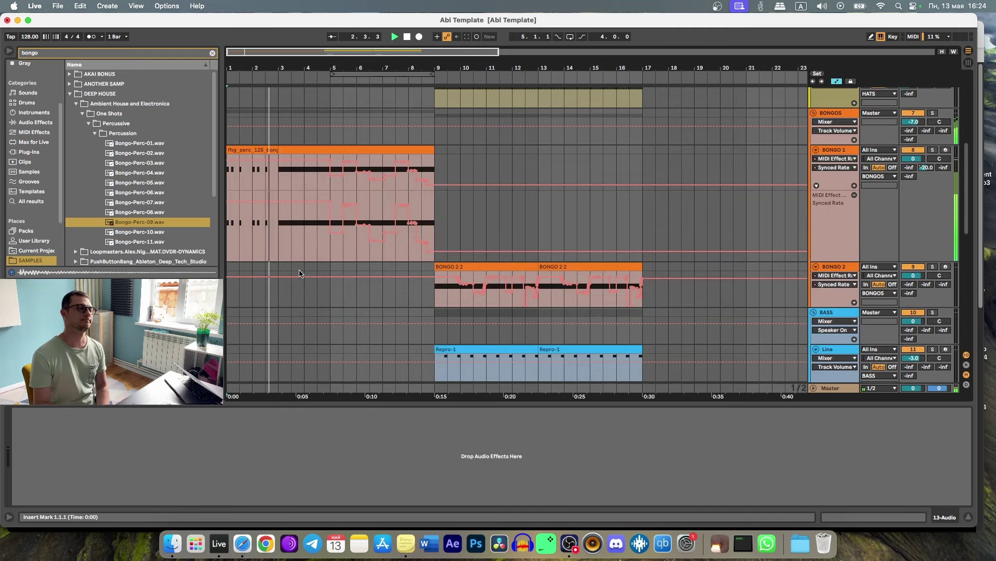
left_click(210, 53)
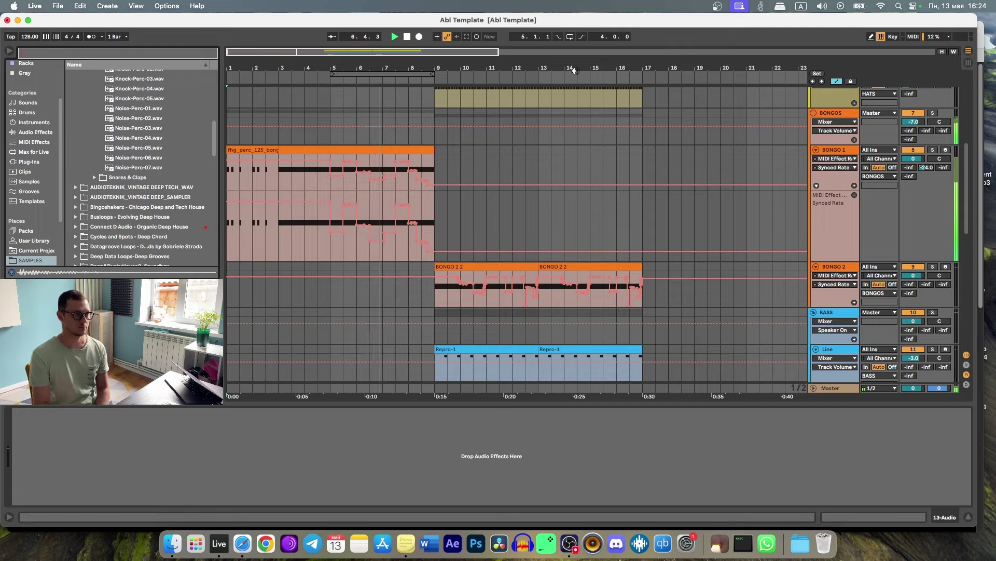
Insert a Glue Compressor on the BONGOS group between its EQ Eight and Chorus-Ensemble
scroll(556, 222, "right", 1)
left_click_drag(967, 192, 968, 139)
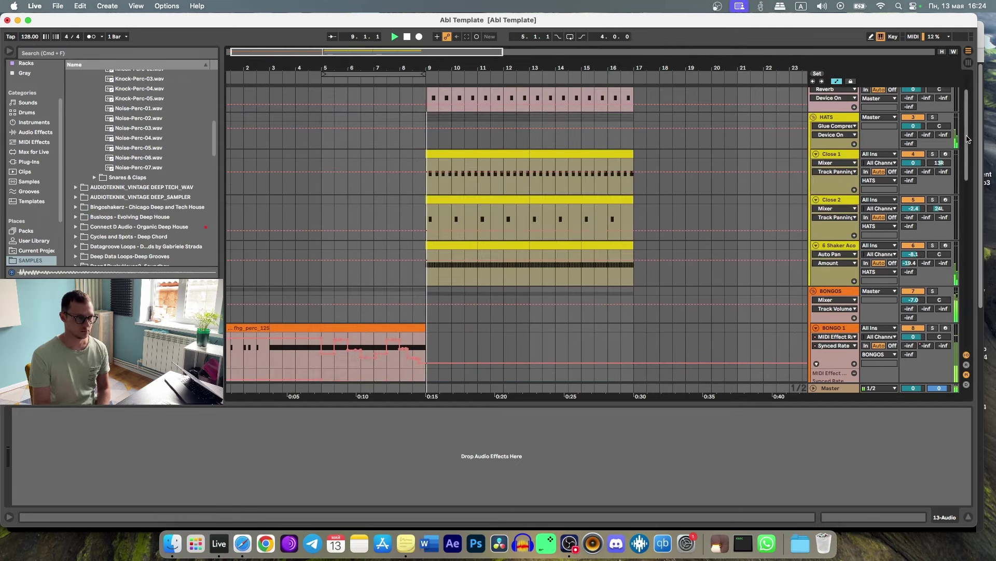
left_click_drag(432, 67, 411, 68)
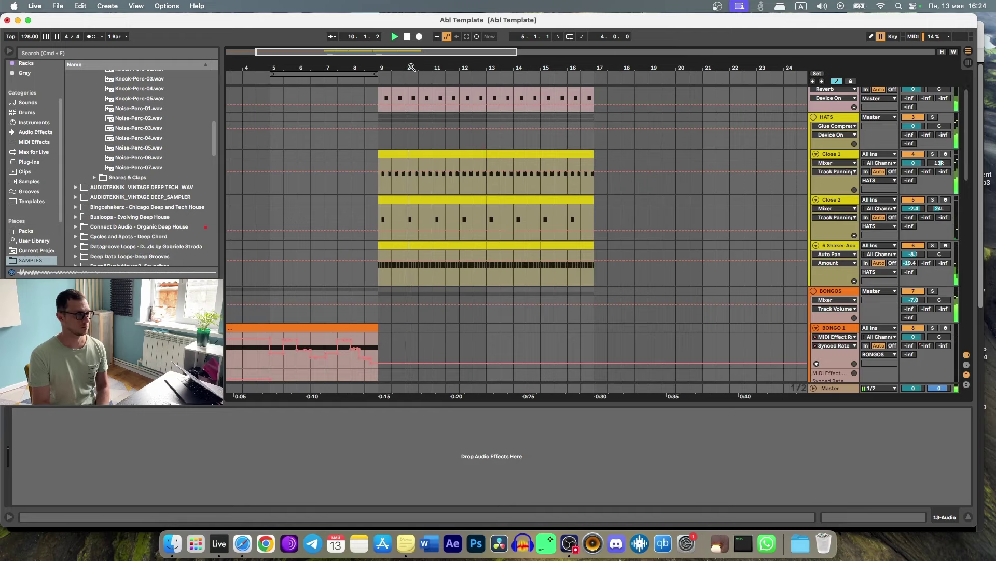
scroll(470, 281, "down", 3)
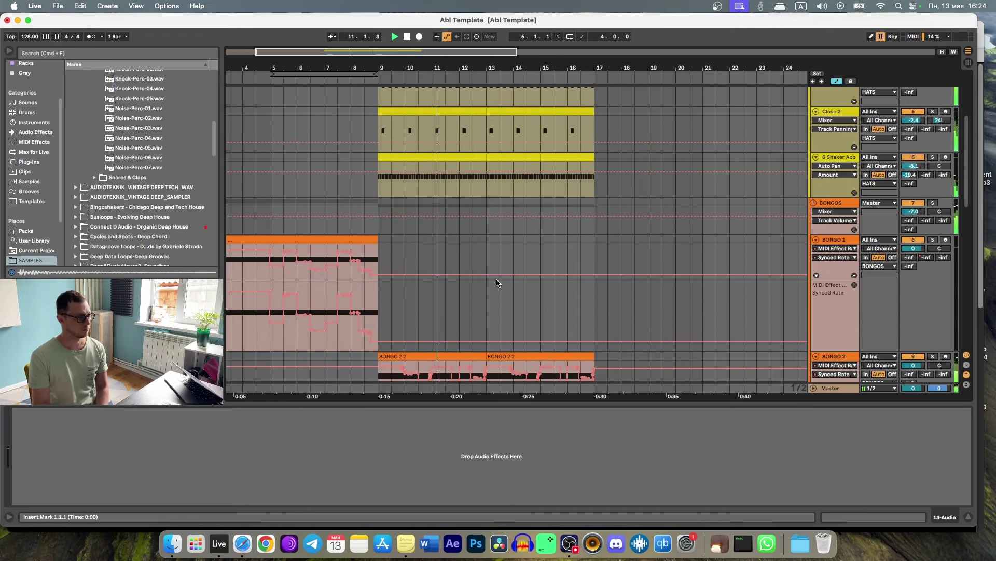
scroll(497, 283, "down", 2)
left_click(836, 154)
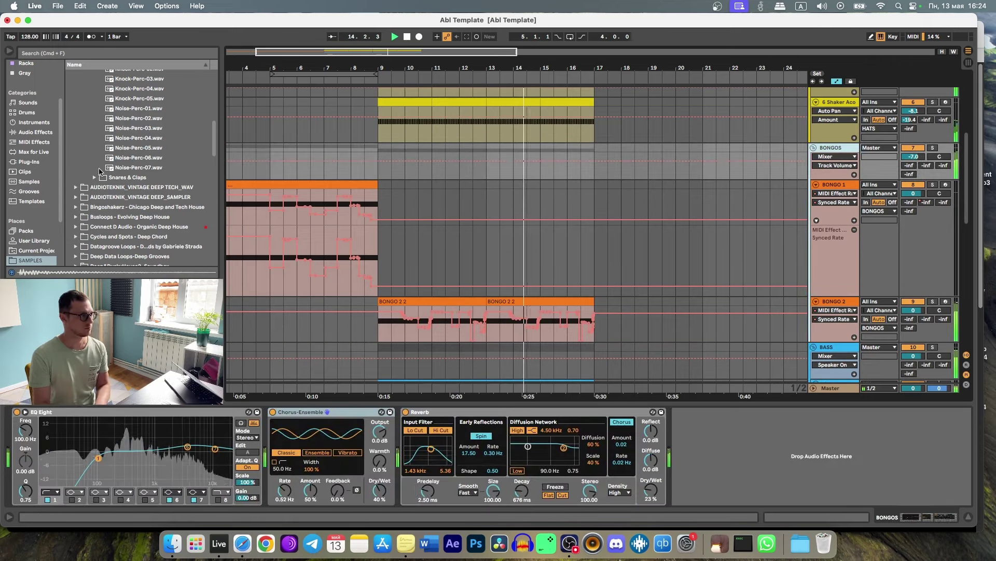
left_click(36, 132)
left_click(124, 105)
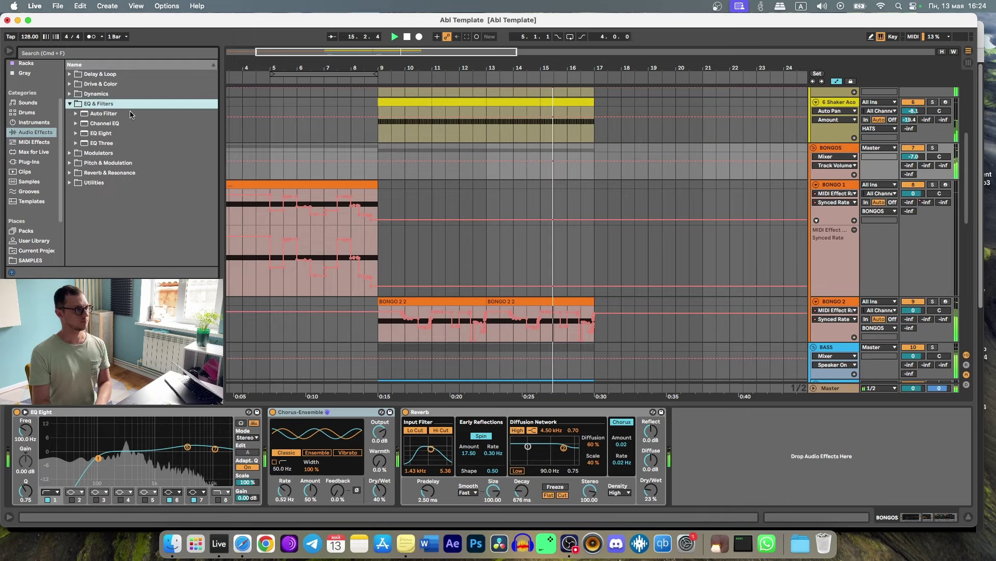
left_click(99, 94)
left_click_drag(104, 127, 152, 450)
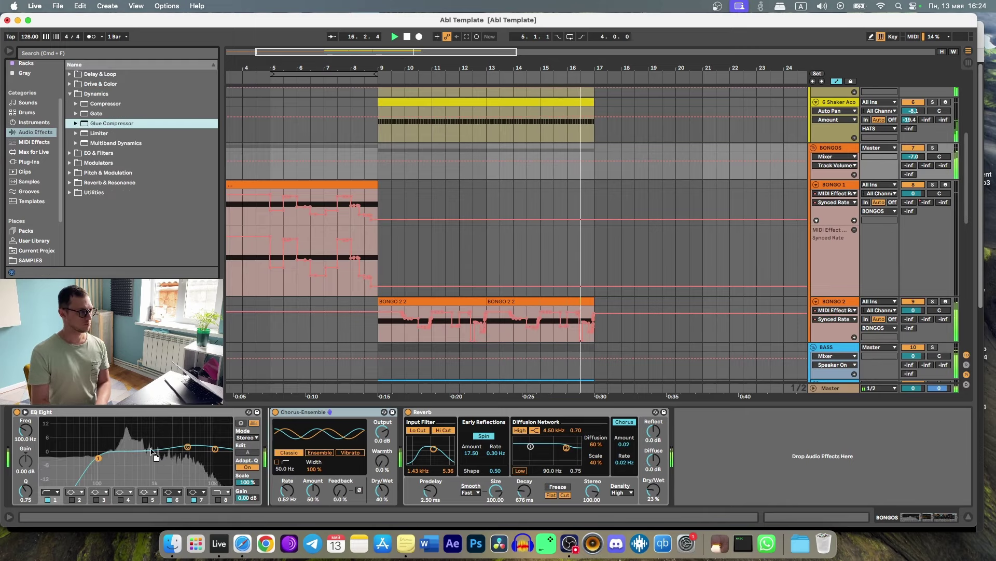
left_click_drag(306, 458, 306, 456)
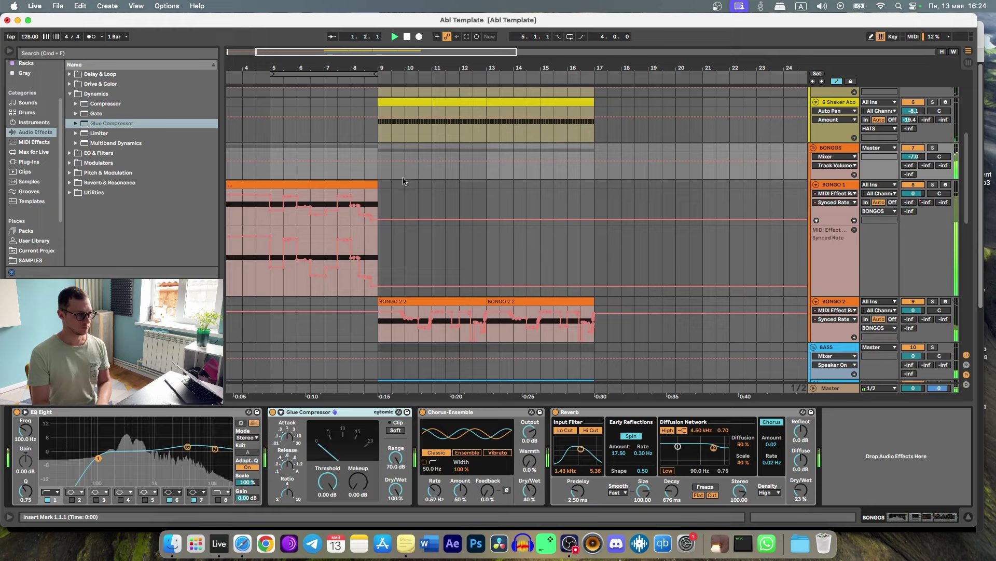
Enable soft clipping on the BONGOS Glue Compressor and set its threshold to -7.30 dB and makeup gain to 4.76 dB
left_click(394, 430)
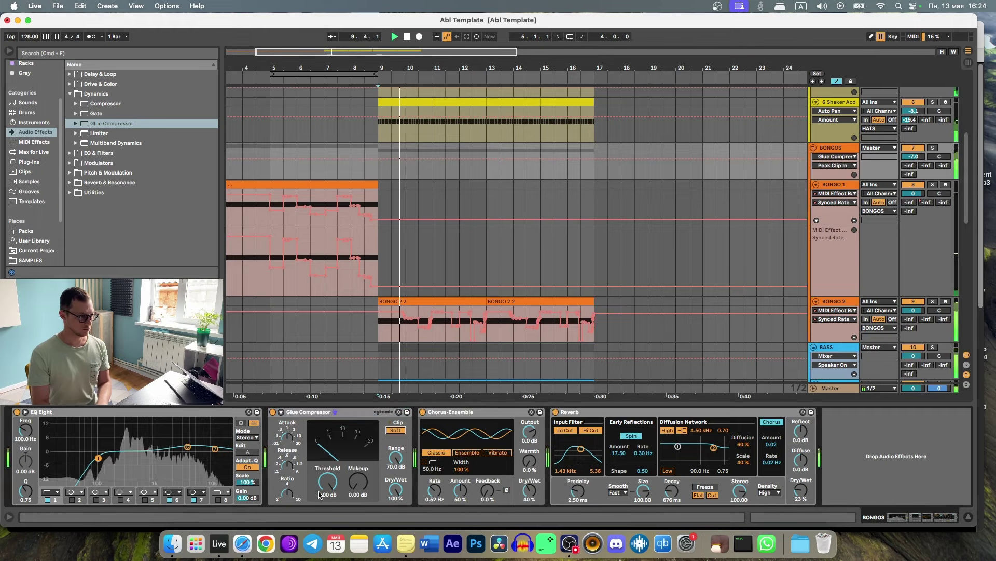
mouse_move(335, 479)
left_mouse_down()
mouse_move(335, 490)
mouse_move(351, 482)
left_mouse_up()
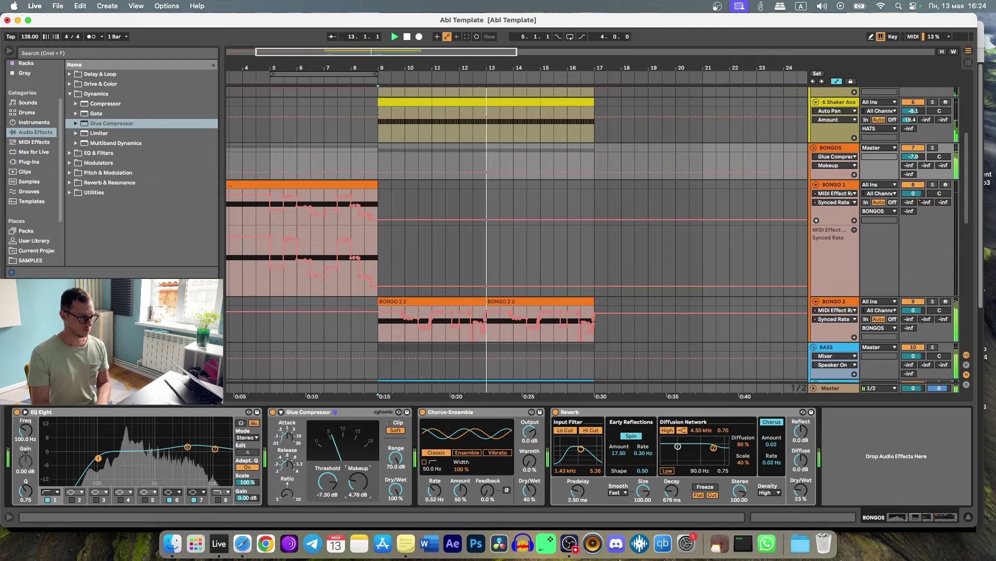
left_click(287, 436)
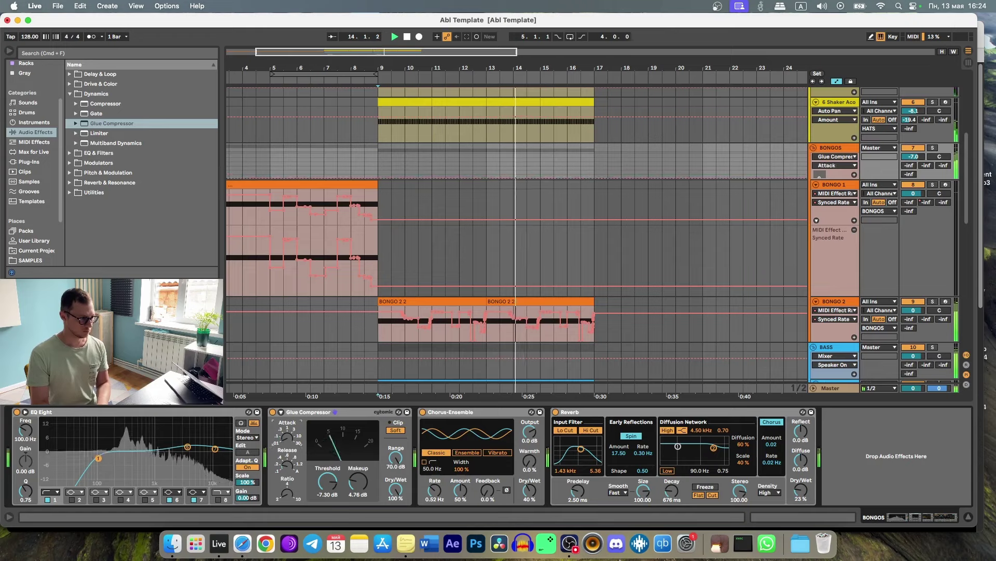